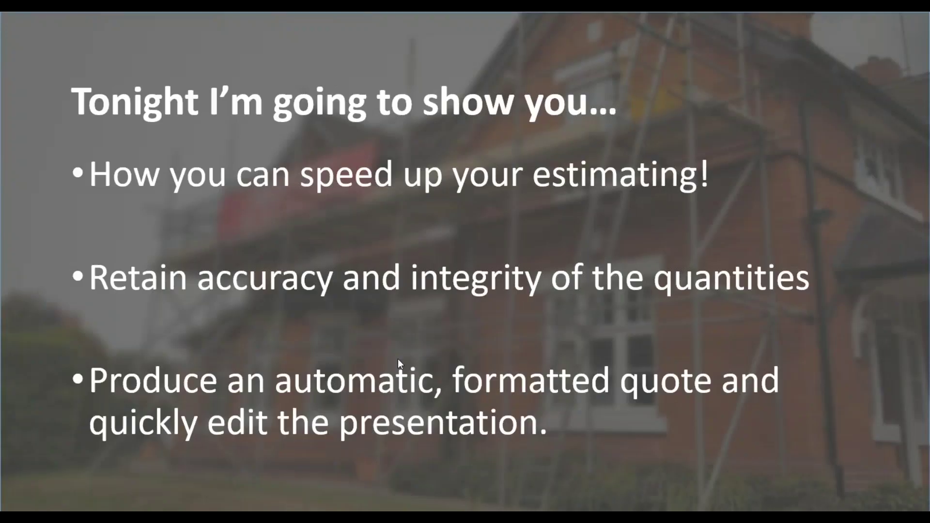
Advance to the Software Demonstration slide, end the slide show and minimise PowerPoint
{"action": "left_click", "coordinate": [422, 368]}
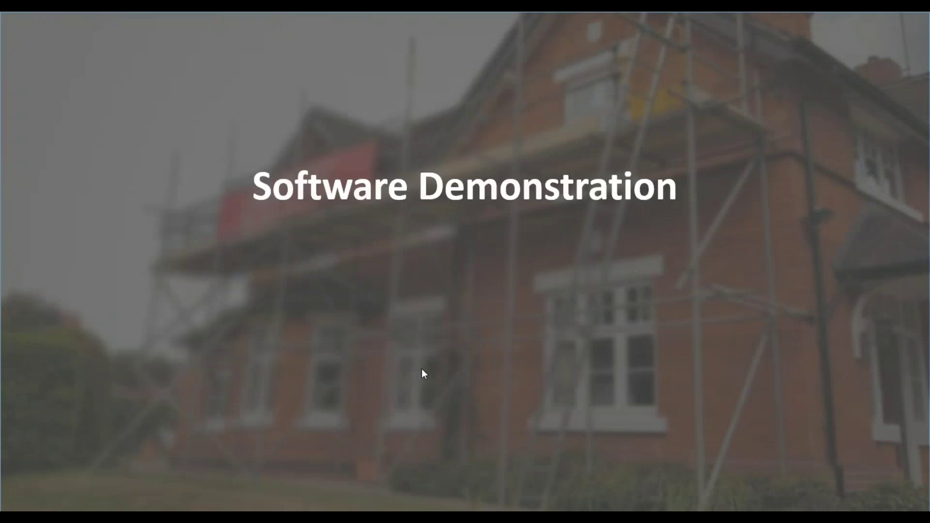
{"action": "key", "text": "Escape"}
{"action": "left_click", "coordinate": [863, 23]}
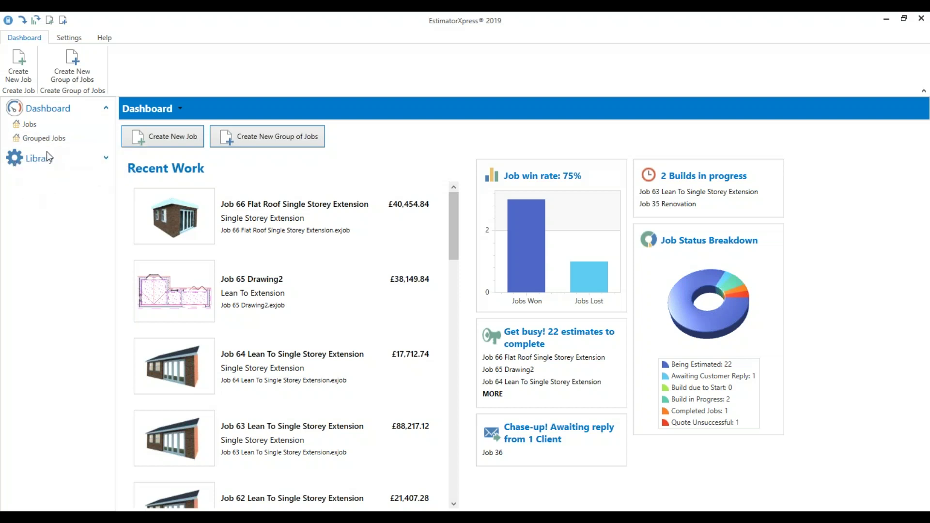
Expand Library > Price Books > Master Price Book and show its Material price list
{"action": "left_click", "coordinate": [105, 158]}
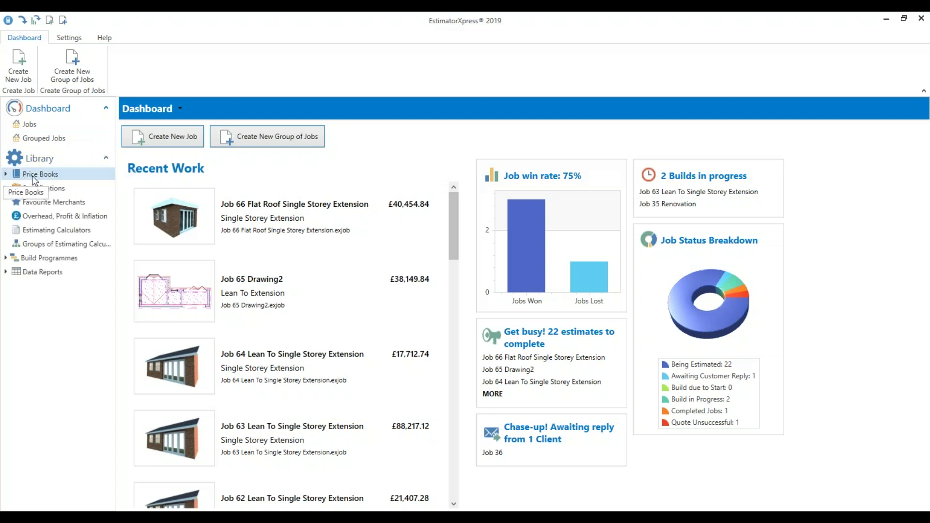
{"action": "left_click", "coordinate": [5, 174]}
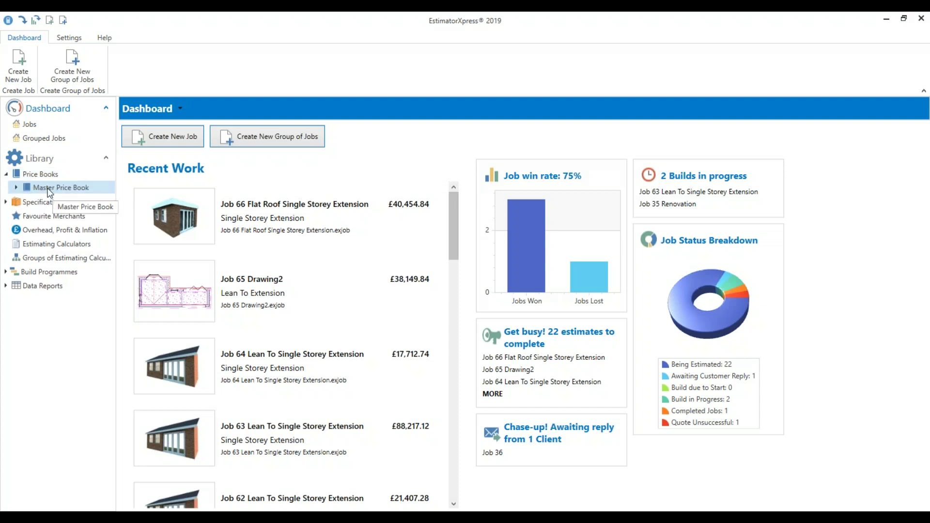
{"action": "left_click", "coordinate": [17, 188]}
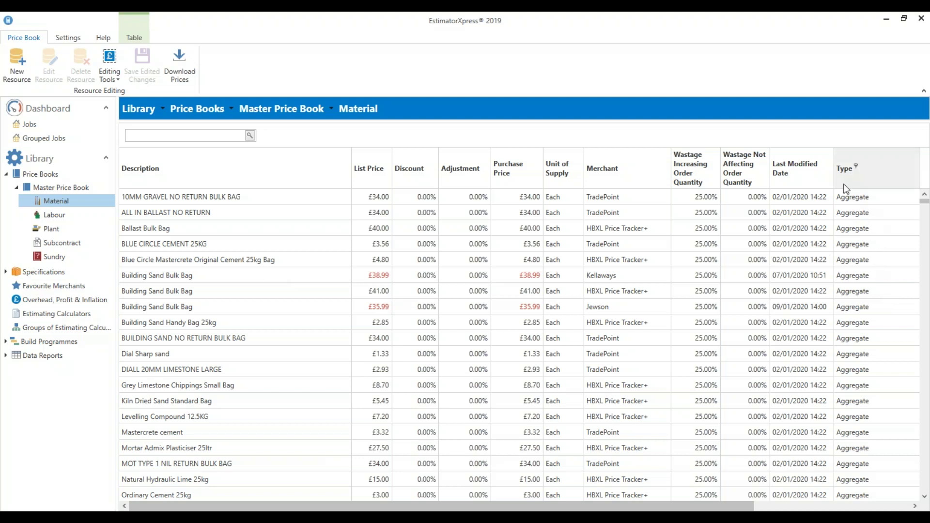
{"action": "left_click", "coordinate": [925, 204]}
{"action": "left_click_drag", "start_coordinate": [926, 222], "coordinate": [925, 200]}
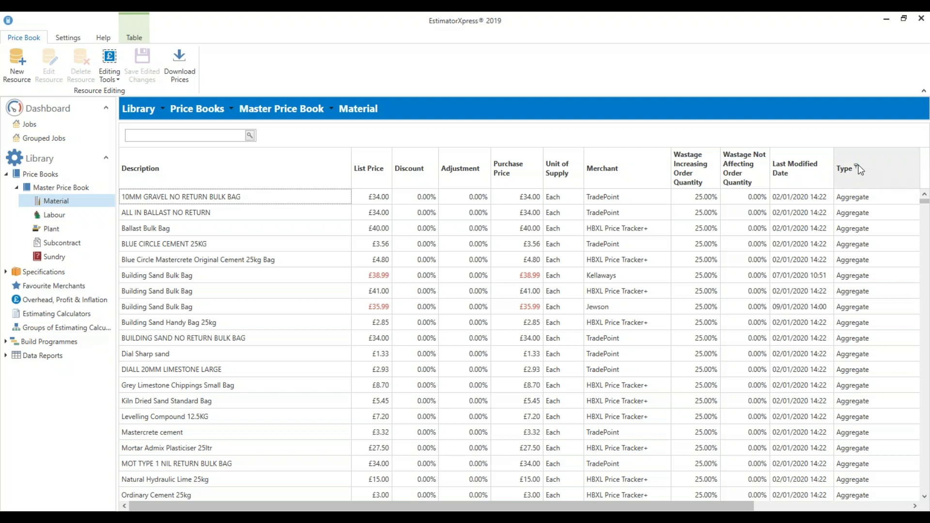
{"action": "left_click", "coordinate": [856, 167]}
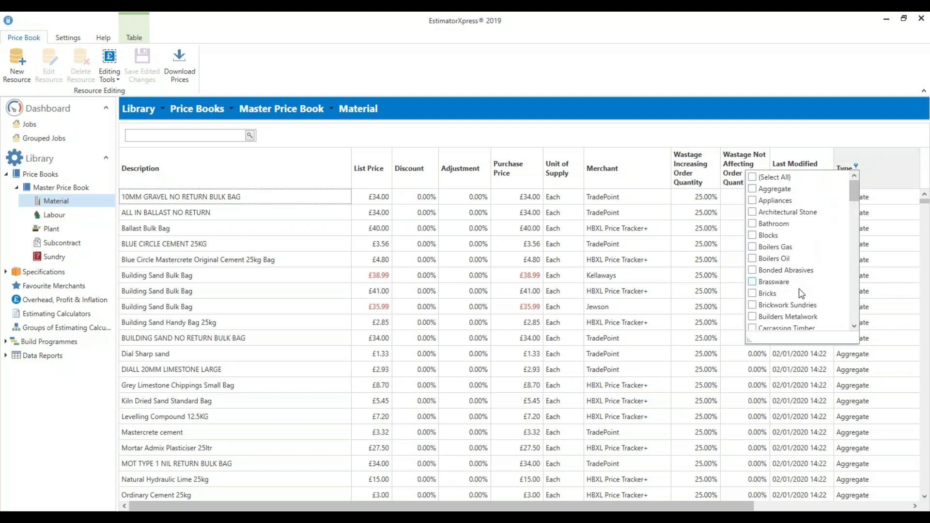
{"action": "left_click_drag", "start_coordinate": [857, 200], "coordinate": [859, 242]}
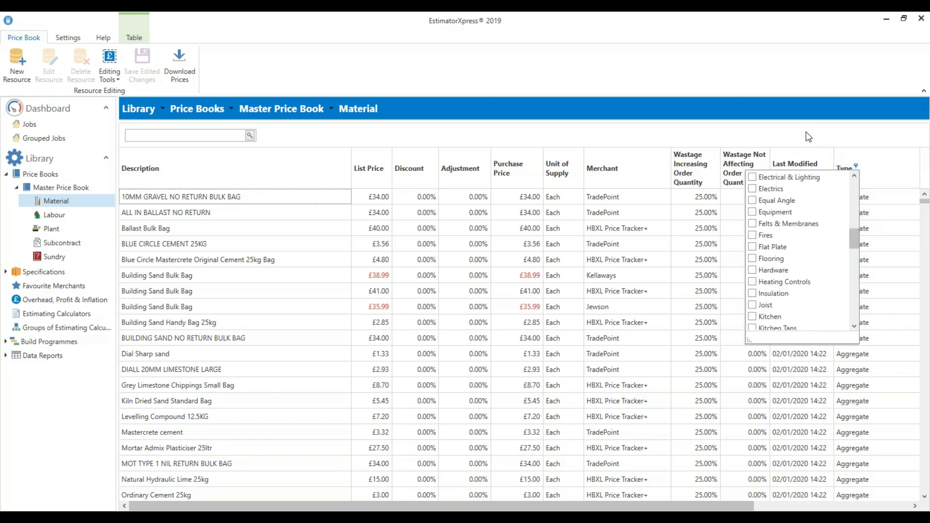
{"action": "left_click", "coordinate": [808, 137]}
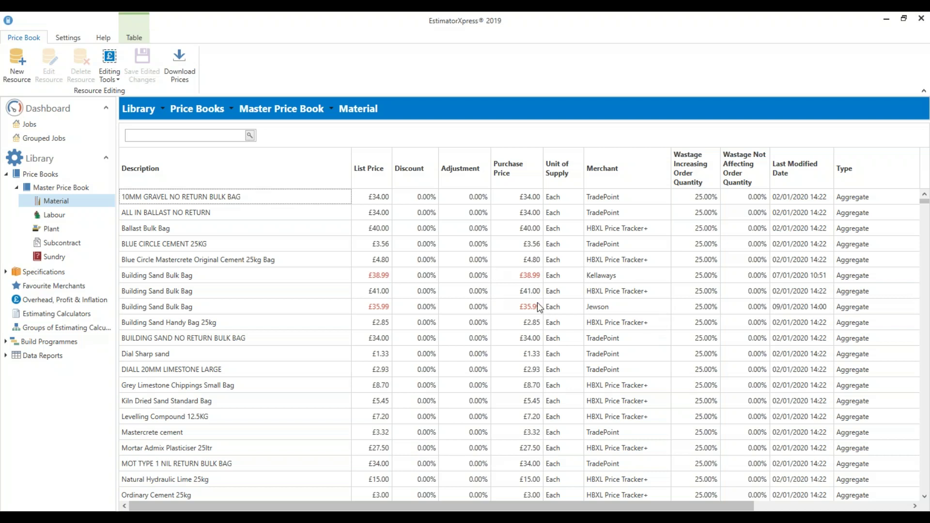
Filter the Merchant column to HBXL Price Tracker+ only
{"action": "left_click", "coordinate": [622, 165]}
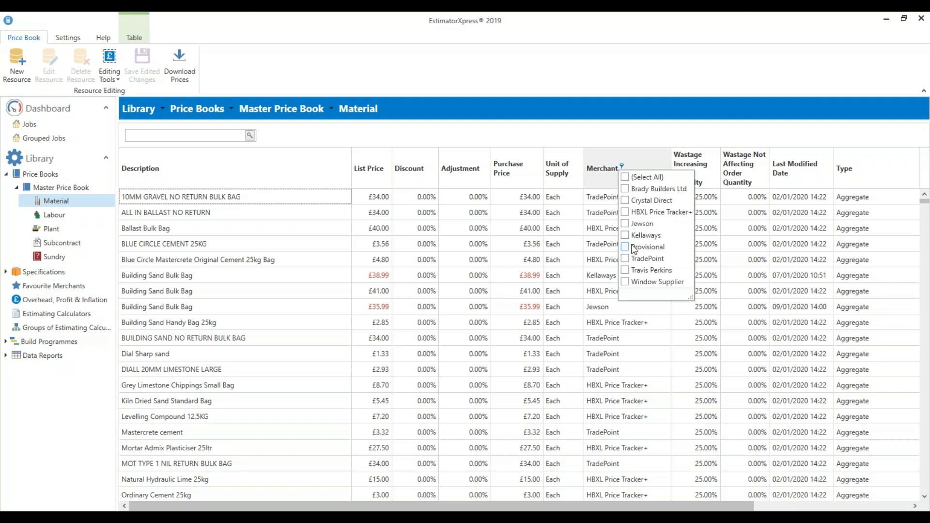
{"action": "left_click", "coordinate": [627, 214]}
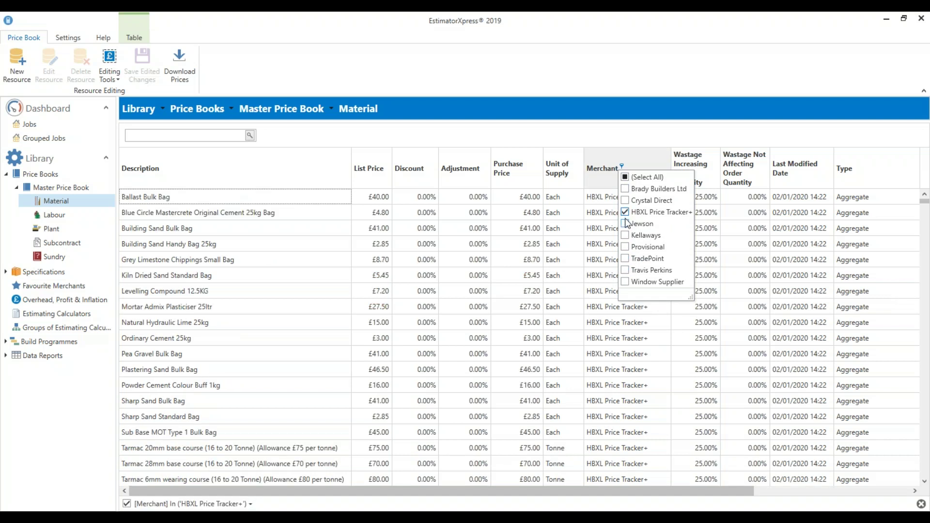
{"action": "left_click", "coordinate": [572, 135]}
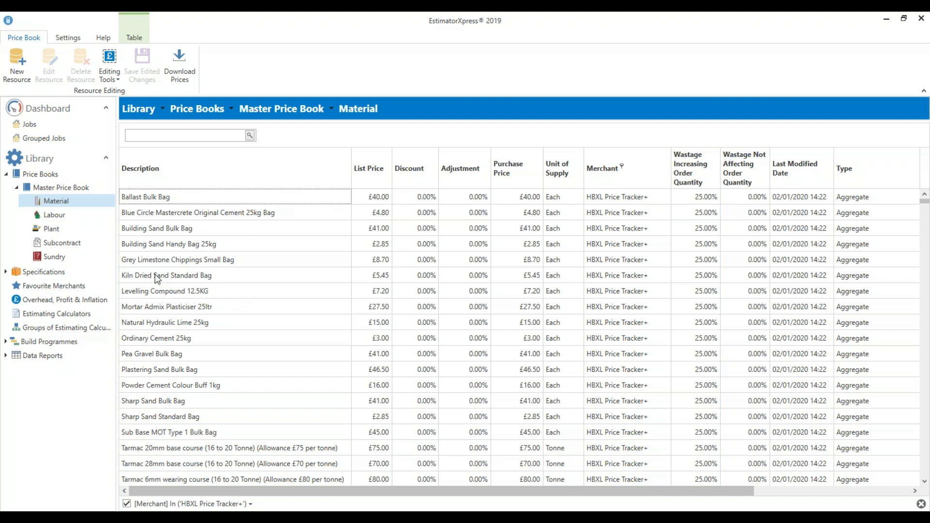
Select the Building Sand Bulk Bag item and highlight parts of its description text
{"action": "left_click", "coordinate": [199, 233]}
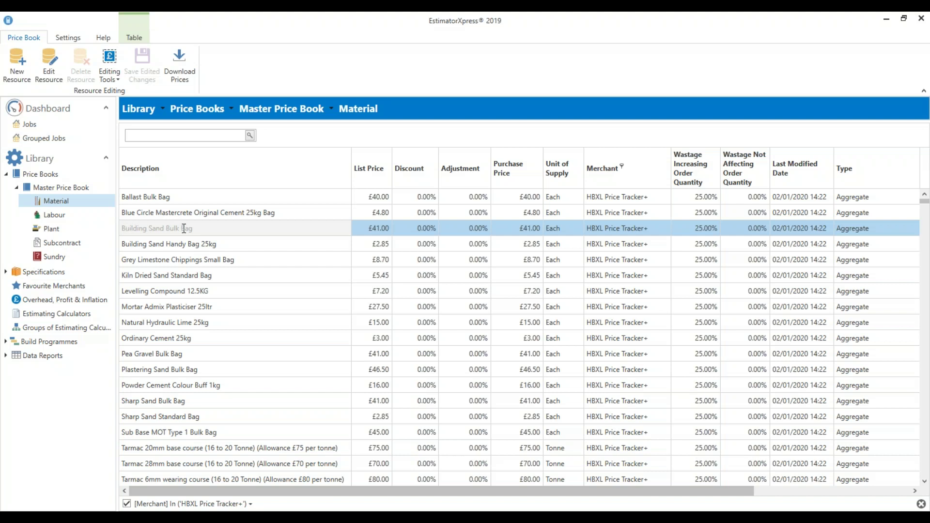
{"action": "left_click_drag", "start_coordinate": [200, 228], "coordinate": [118, 234]}
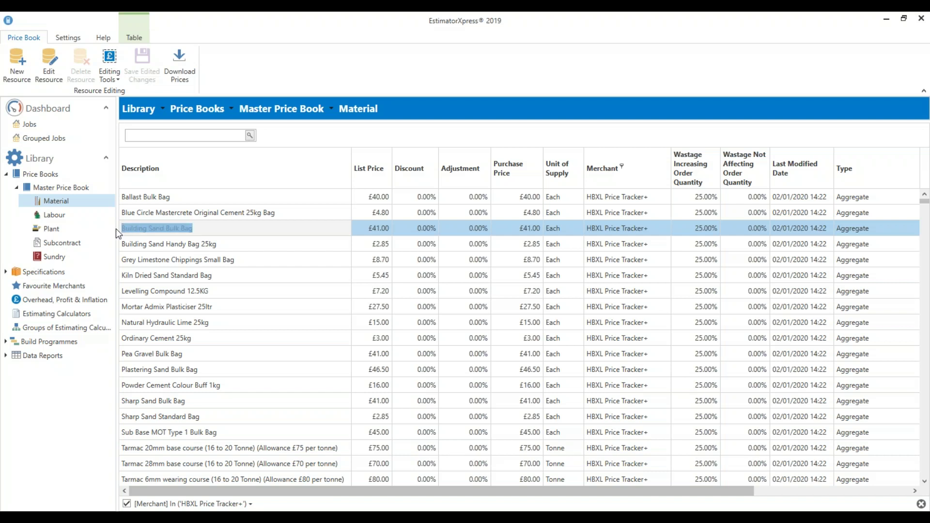
{"action": "left_click", "coordinate": [205, 230]}
{"action": "left_click_drag", "start_coordinate": [200, 228], "coordinate": [125, 228]}
{"action": "left_click", "coordinate": [242, 227]}
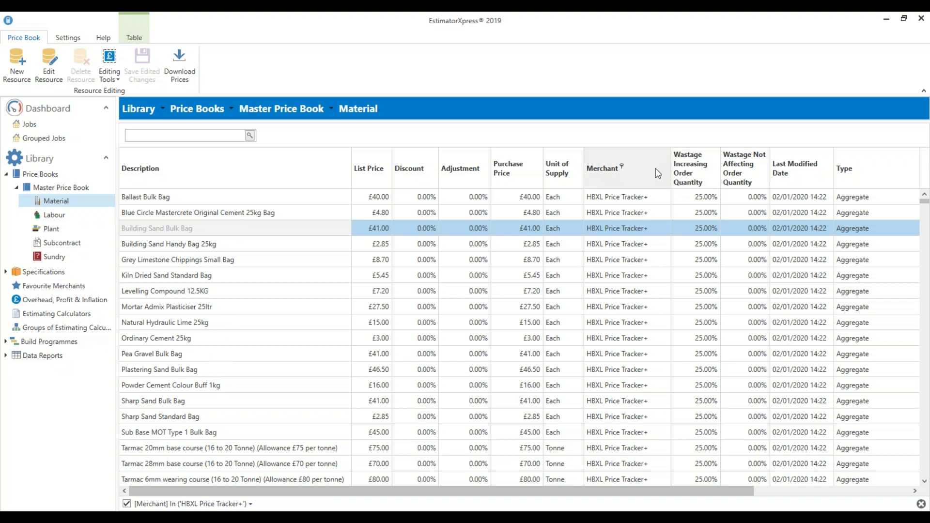
Switch the merchant filter to TradePoint and select its Building Sand No Return Bulk Bag
{"action": "left_click", "coordinate": [623, 167]}
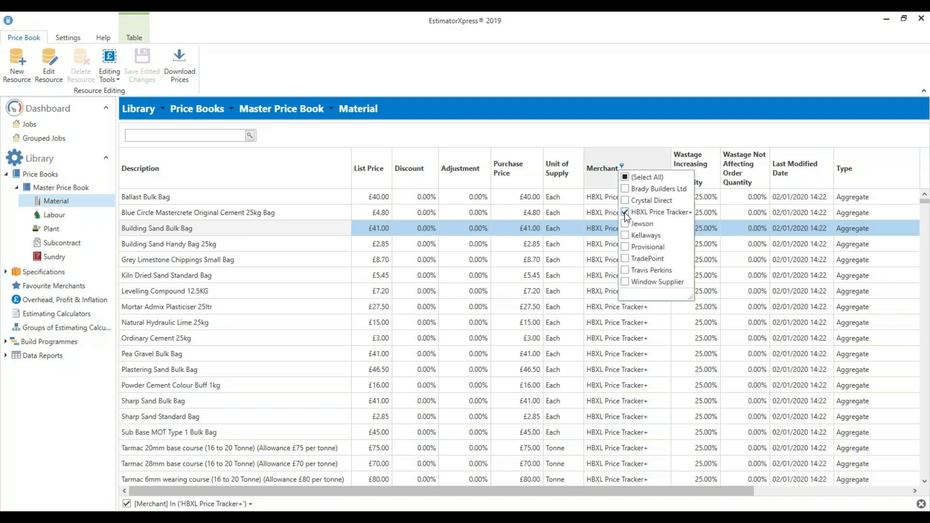
{"action": "left_click", "coordinate": [625, 213]}
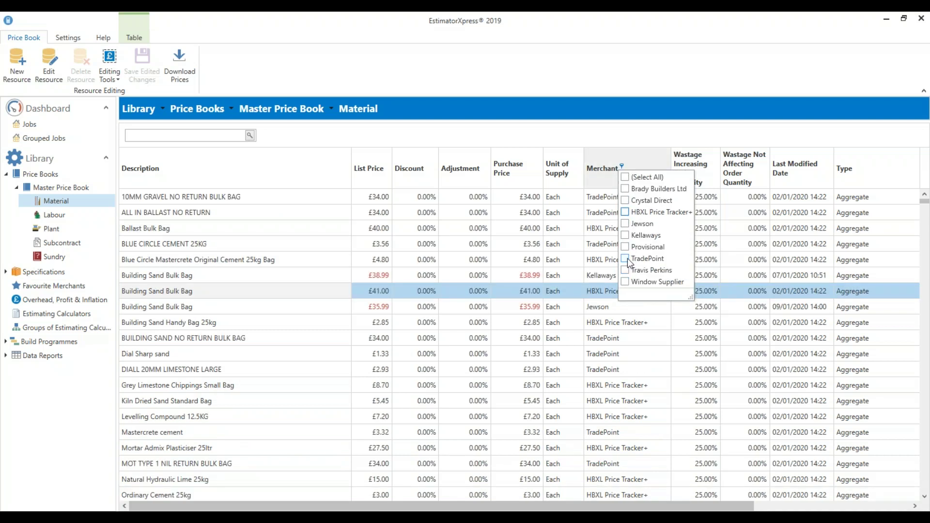
{"action": "left_click", "coordinate": [627, 257]}
{"action": "left_click", "coordinate": [591, 146]}
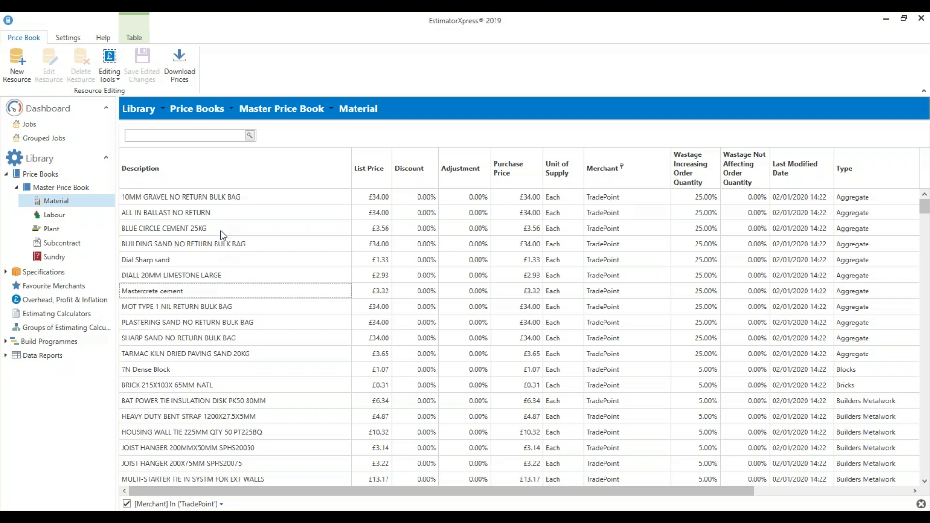
{"action": "left_click", "coordinate": [240, 244]}
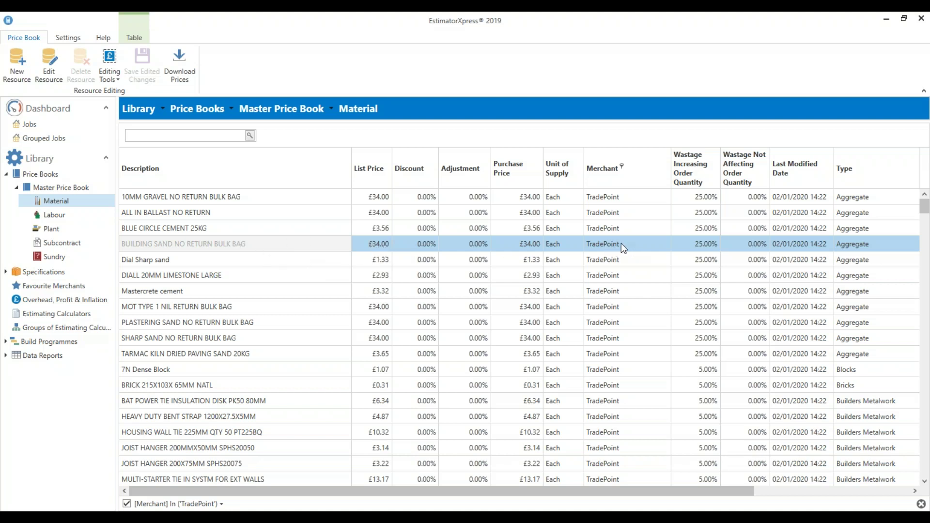
Change the merchant filter to show only Travis Perkins materials
{"action": "left_click", "coordinate": [623, 168]}
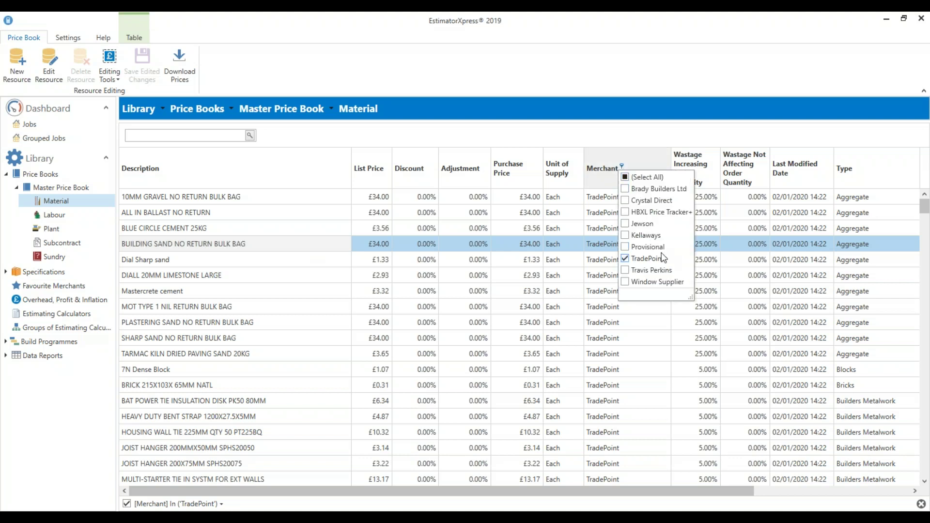
{"action": "left_click", "coordinate": [625, 260]}
{"action": "left_click", "coordinate": [625, 271]}
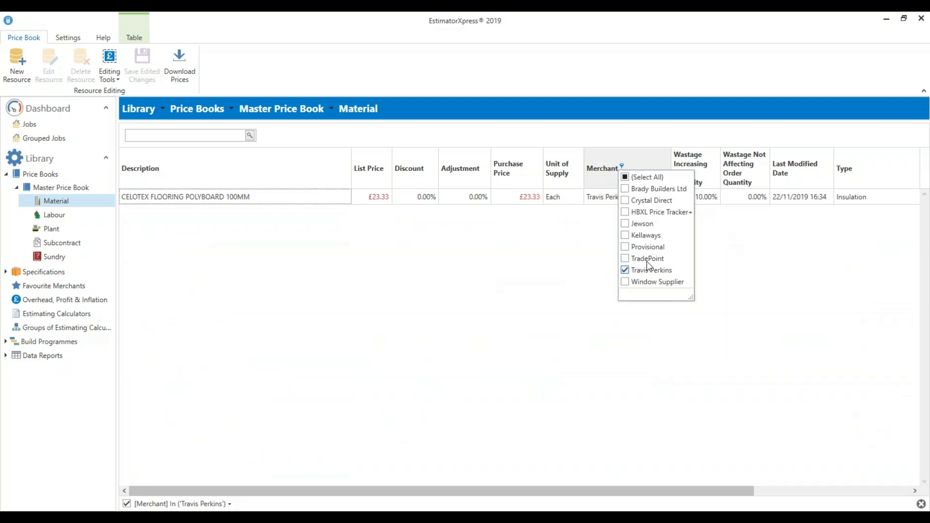
{"action": "left_click", "coordinate": [567, 248]}
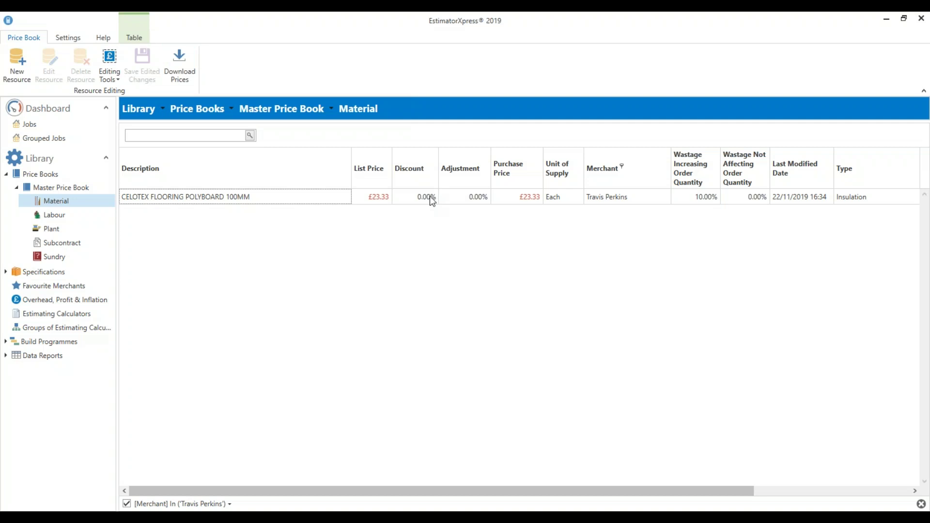
Show all merchants again and start a new resource copied from the £41.00 HBXL Building Sand Bulk Bag
{"action": "left_click", "coordinate": [621, 165]}
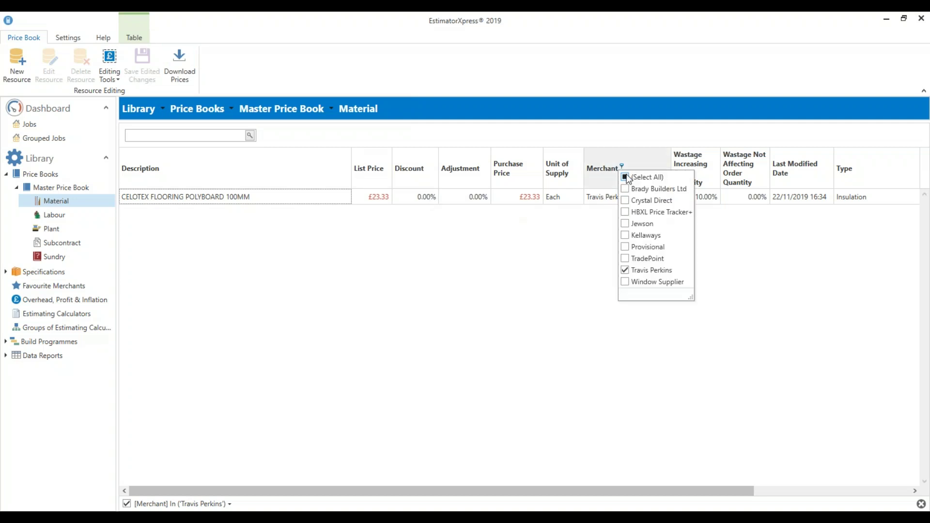
{"action": "left_click", "coordinate": [626, 177]}
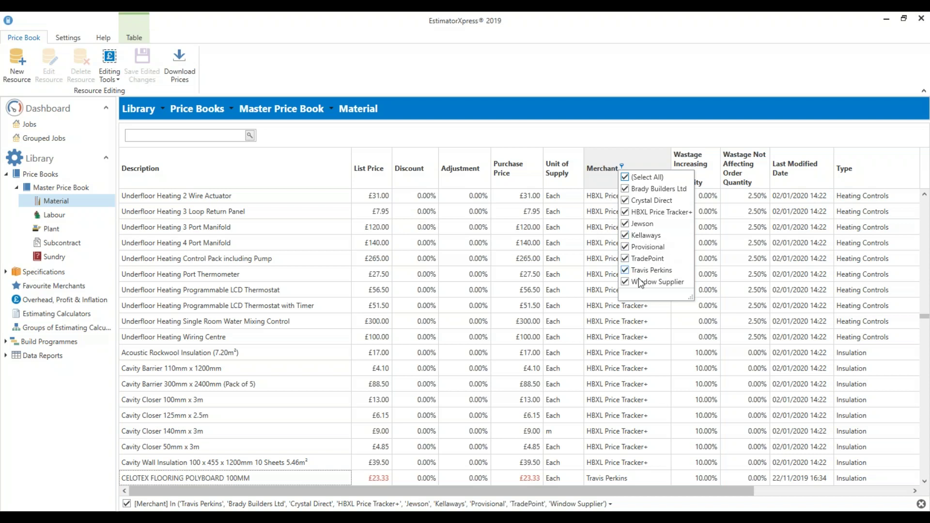
{"action": "left_click", "coordinate": [625, 177]}
{"action": "left_click", "coordinate": [625, 235]}
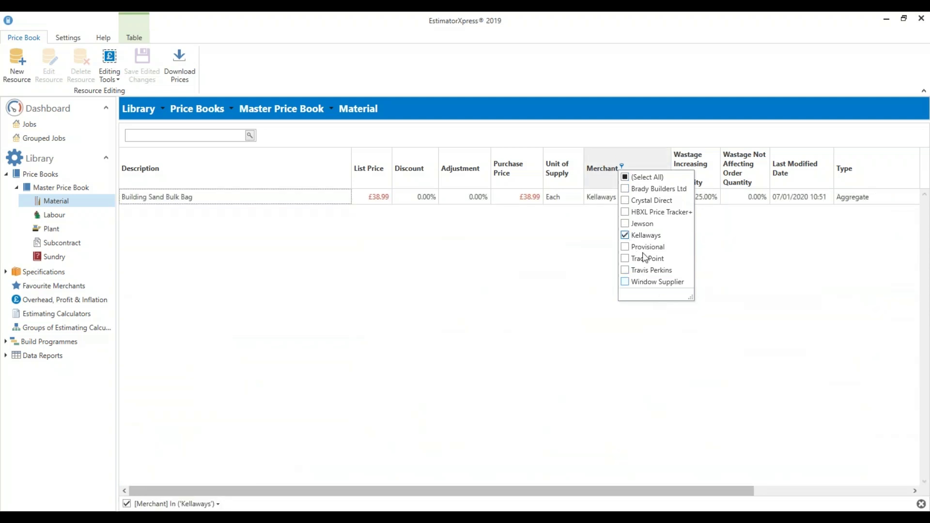
{"action": "left_click", "coordinate": [626, 178]}
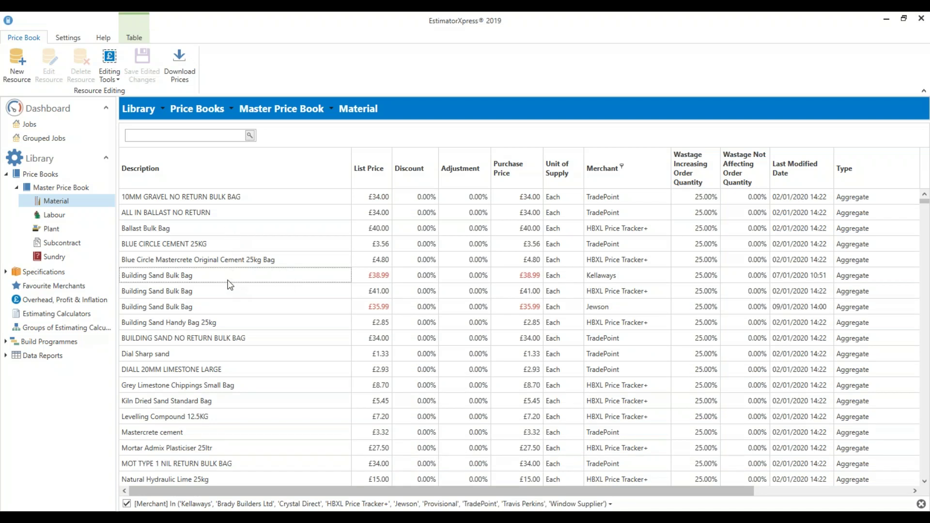
{"action": "left_click", "coordinate": [232, 295]}
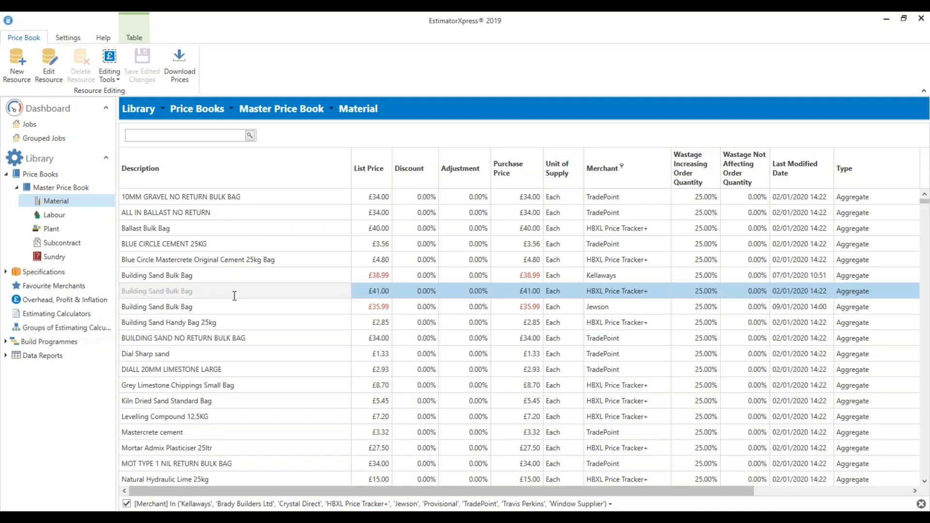
{"action": "left_click", "coordinate": [12, 75]}
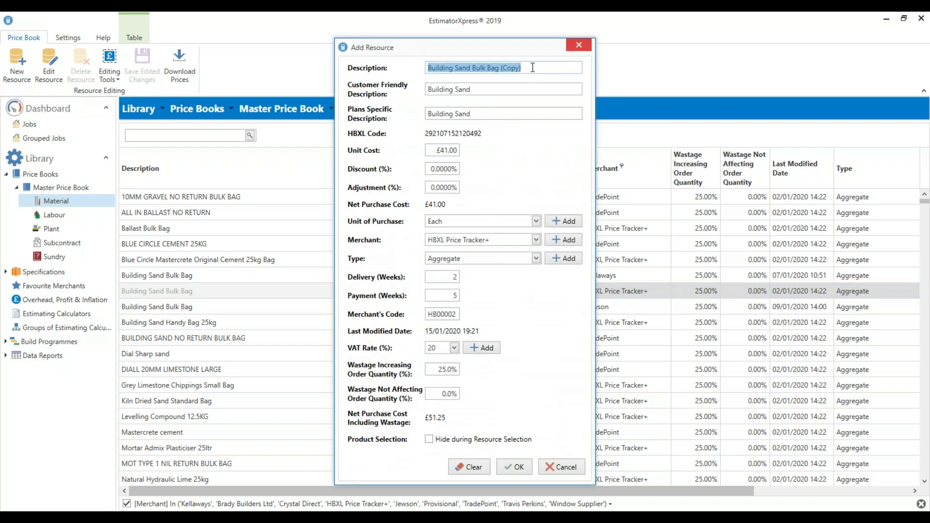
Remove '(Copy)' from the description so it reads 'Building Sand Bulk Bag'
{"action": "left_click", "coordinate": [531, 67]}
{"action": "left_click_drag", "start_coordinate": [532, 67], "coordinate": [503, 71]}
{"action": "key", "text": "BackSpace"}
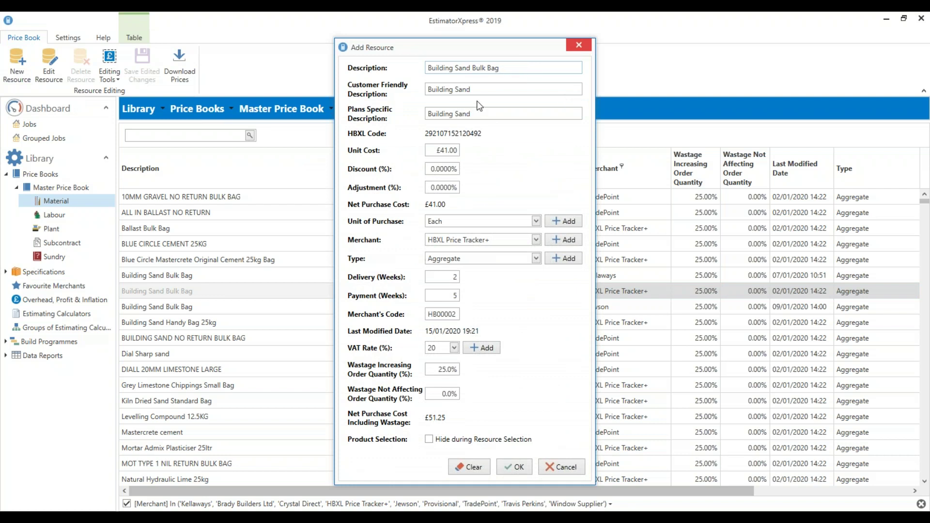
{"action": "left_click_drag", "start_coordinate": [477, 89], "coordinate": [414, 97]}
{"action": "left_click", "coordinate": [489, 88]}
{"action": "left_click_drag", "start_coordinate": [512, 69], "coordinate": [411, 76]}
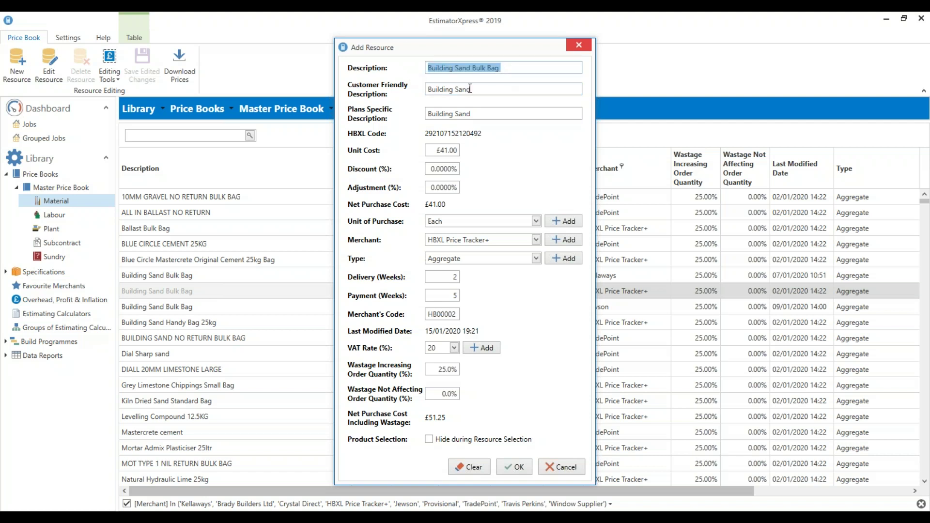
{"action": "left_click_drag", "start_coordinate": [479, 93], "coordinate": [427, 90]}
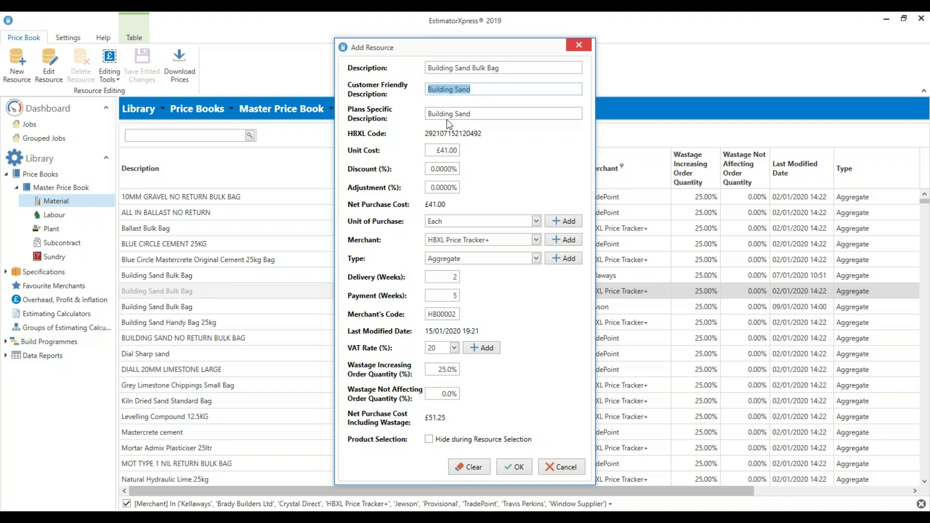
{"action": "left_click", "coordinate": [430, 88]}
Set the merchant to Local Merchant, unit cost 32.99 and delivery time 1 week
{"action": "left_click", "coordinate": [535, 240]}
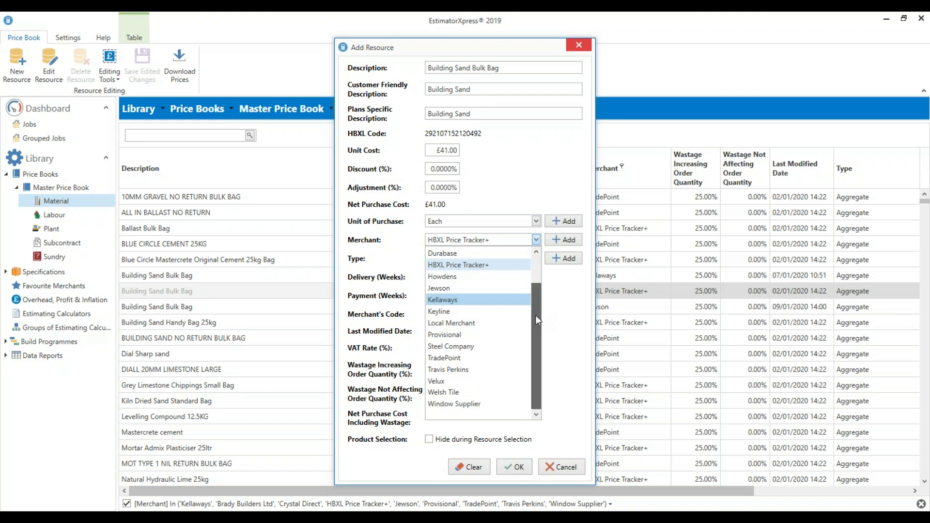
{"action": "scroll", "coordinate": [536, 315], "scroll_direction": "up", "scroll_amount": 1}
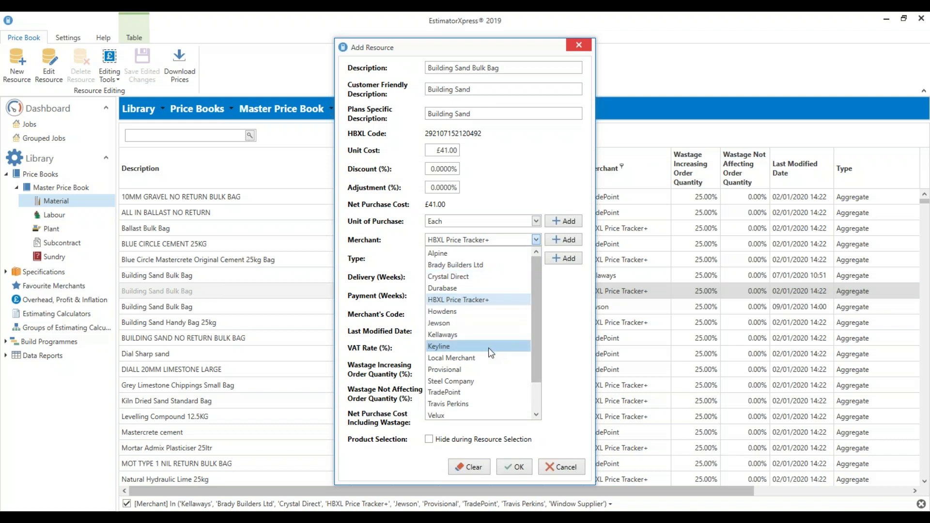
{"action": "left_click", "coordinate": [473, 357]}
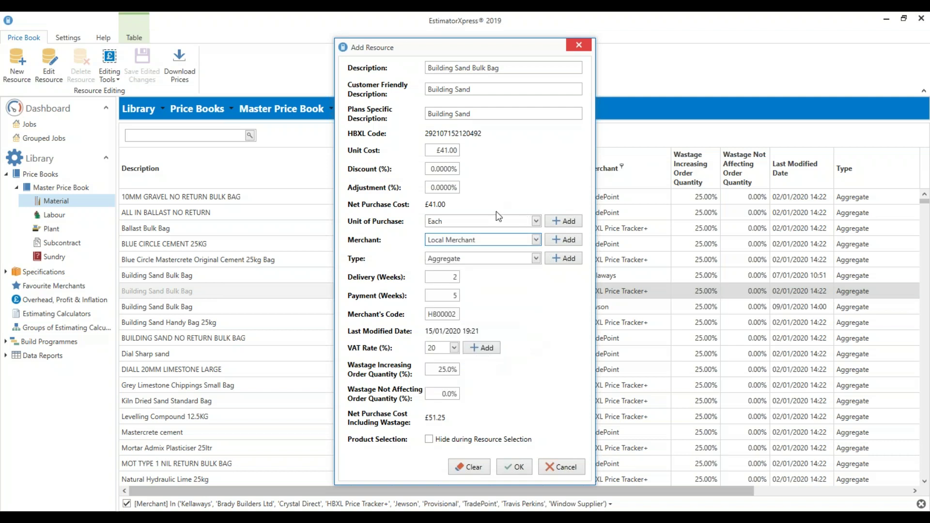
{"action": "left_click", "coordinate": [441, 150]}
{"action": "type", "text": "32.99"}
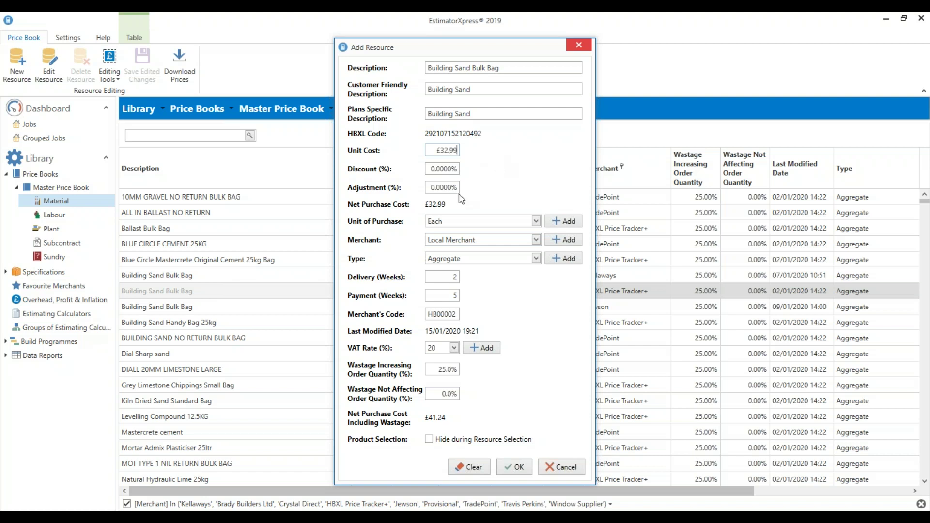
{"action": "left_click", "coordinate": [442, 279]}
{"action": "type", "text": "1"}
Look over the payment term and 25.0% wastage fields, then cancel without adding the resource
{"action": "left_click", "coordinate": [448, 292]}
{"action": "left_click", "coordinate": [455, 369]}
{"action": "left_click", "coordinate": [574, 467]}
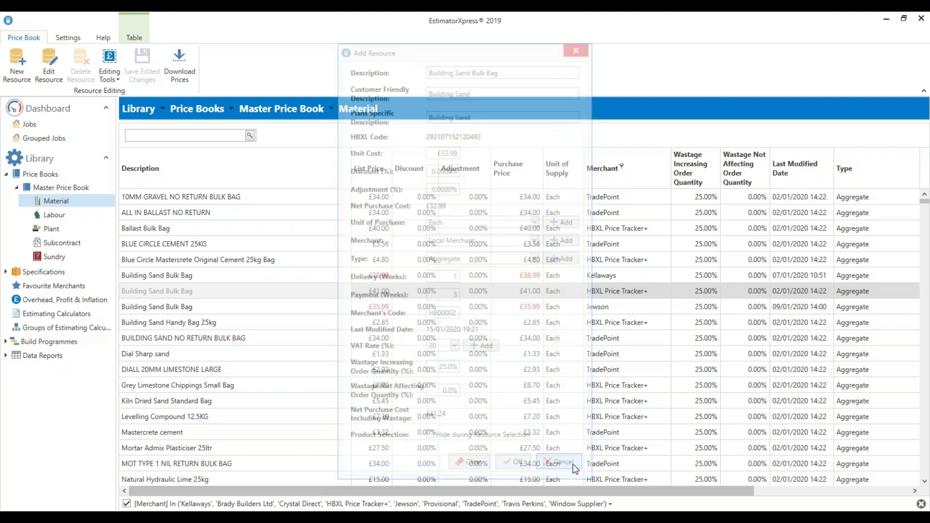
Scroll through the material prices, then switch to the Master Price Book's Labour list
{"action": "scroll", "coordinate": [726, 395], "scroll_direction": "down", "scroll_amount": 4}
{"action": "scroll", "coordinate": [729, 405], "scroll_direction": "down", "scroll_amount": 6}
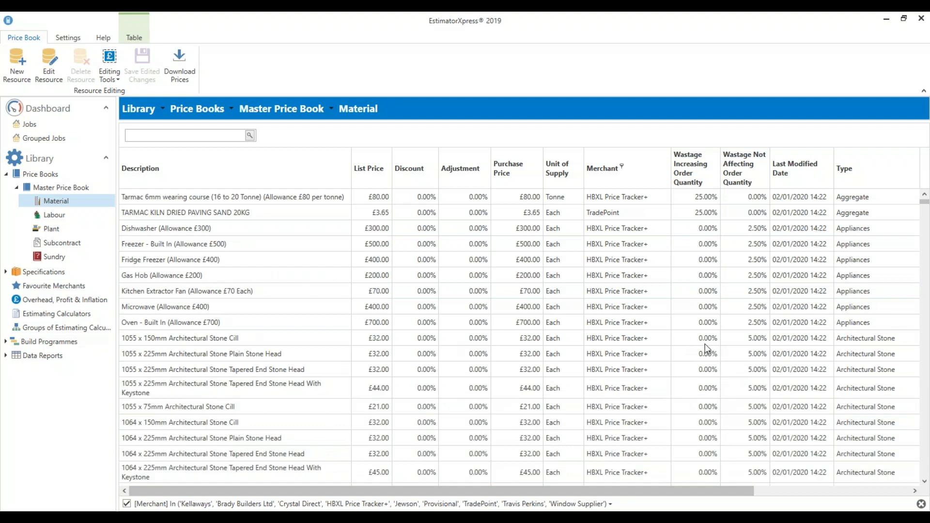
{"action": "scroll", "coordinate": [735, 443], "scroll_direction": "down", "scroll_amount": 4}
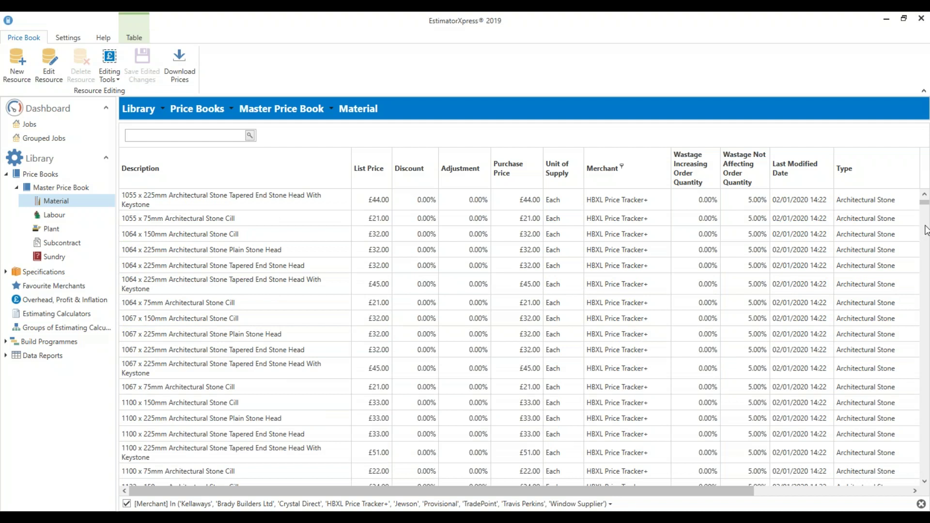
{"action": "left_click", "coordinate": [924, 193]}
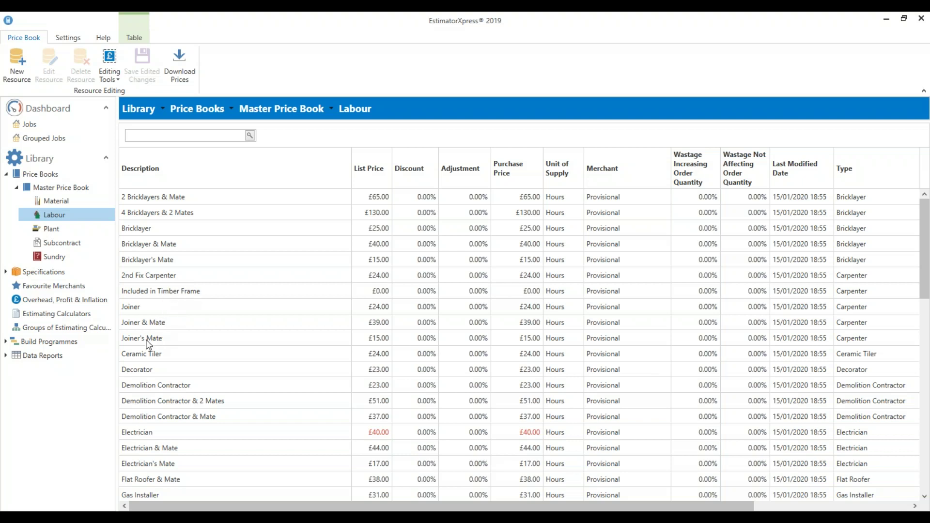
Scroll the Labour list and select the £65.00-per-hour 2 Bricklayers & Mate rate
{"action": "scroll", "coordinate": [165, 417], "scroll_direction": "down", "scroll_amount": 2}
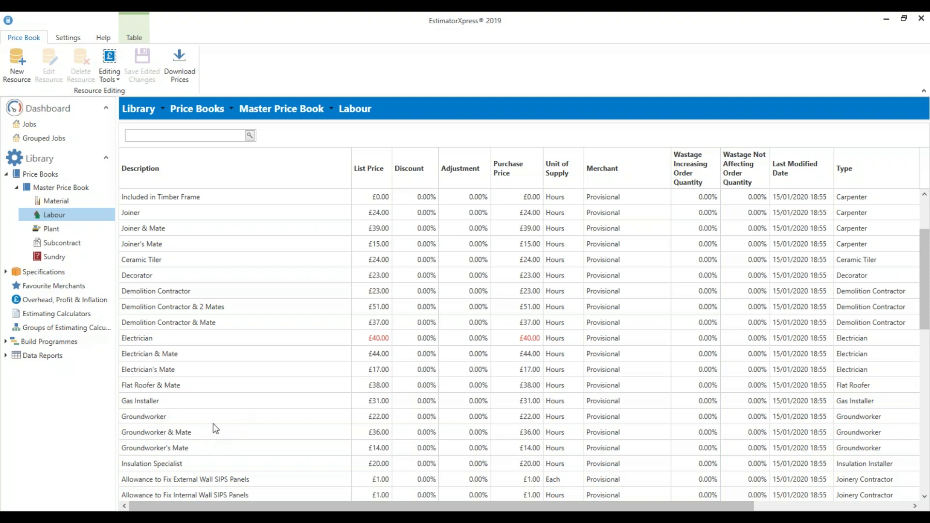
{"action": "scroll", "coordinate": [214, 429], "scroll_direction": "up", "scroll_amount": 2}
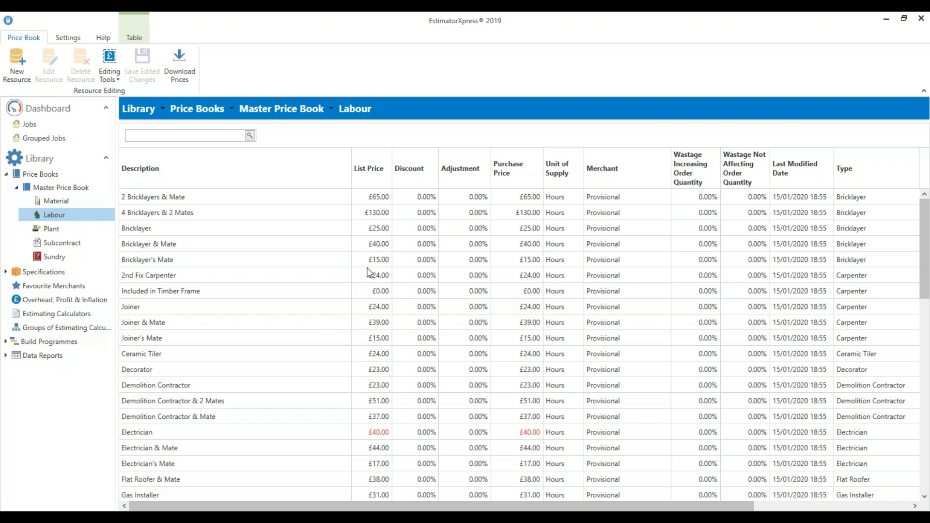
{"action": "left_click", "coordinate": [339, 199]}
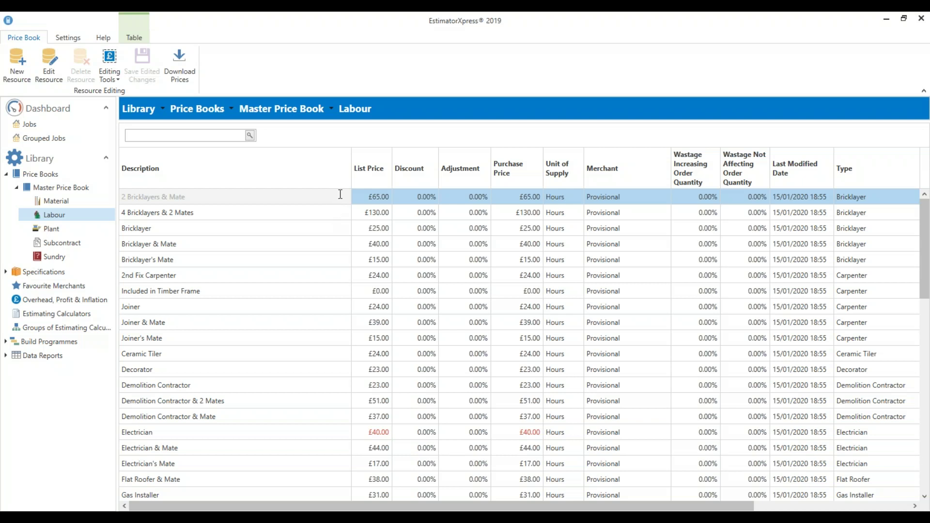
Open the £65.00 2 Bricklayers & Mate rate in Edit Resource and cancel without saving
{"action": "right_click", "coordinate": [340, 194]}
{"action": "left_click", "coordinate": [378, 201]}
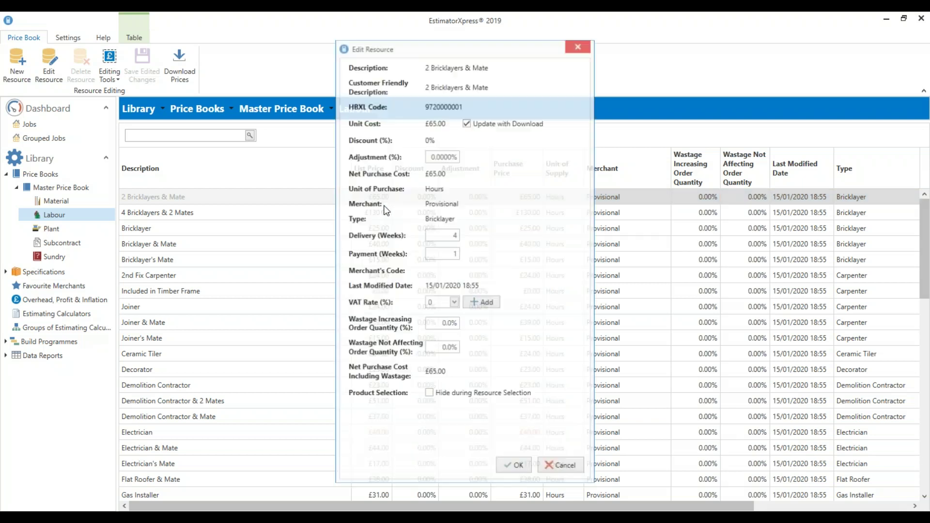
{"action": "left_click", "coordinate": [466, 122]}
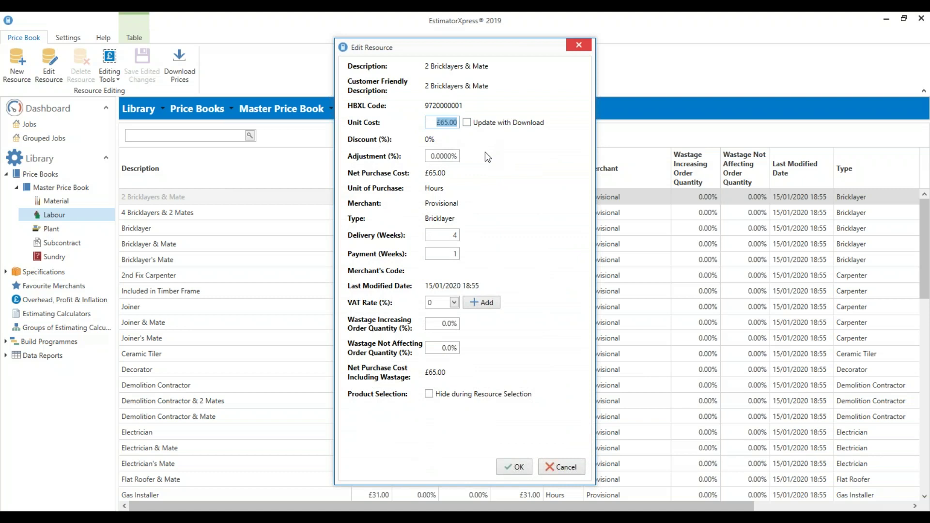
{"action": "left_click", "coordinate": [563, 465]}
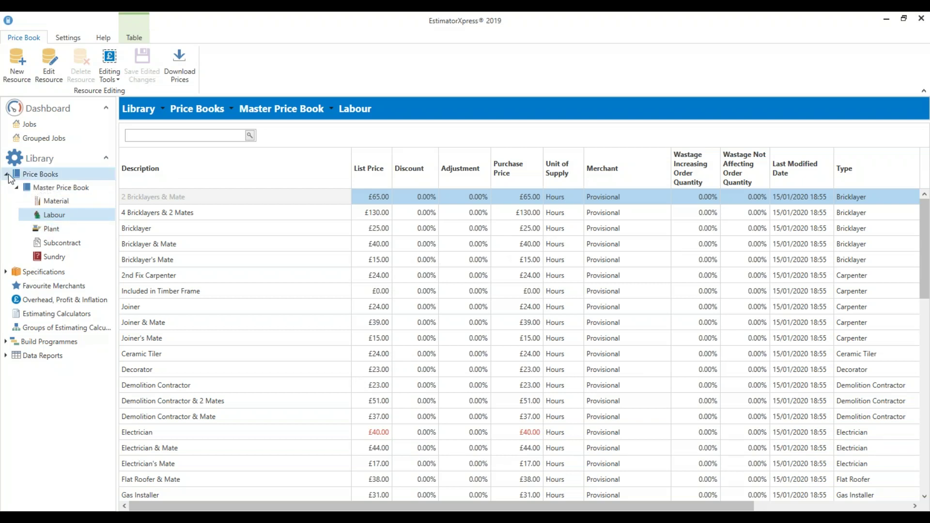
Go back to Price Books and show the Overhead, Profit & Inflation settings (10% overhead, 20% profit, 2% inflation)
{"action": "left_click", "coordinate": [40, 174]}
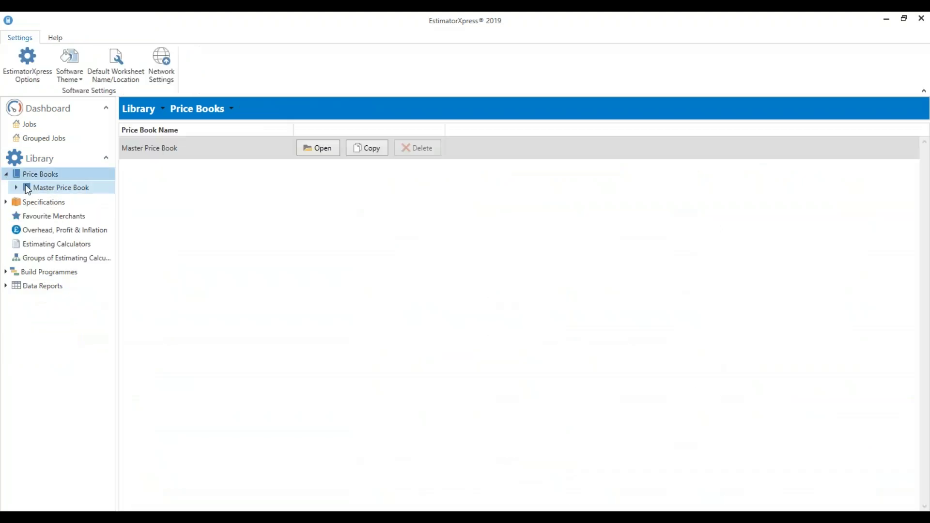
{"action": "left_click", "coordinate": [68, 231]}
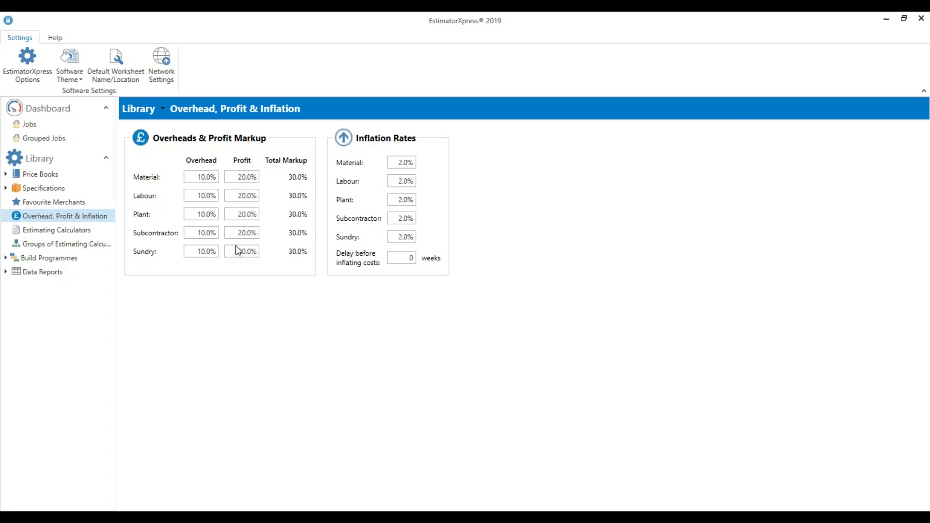
{"action": "left_click_drag", "start_coordinate": [196, 176], "coordinate": [217, 177]}
{"action": "left_click", "coordinate": [242, 178]}
Replace the 0 in Delay before inflating costs with 4 weeks
{"action": "left_click", "coordinate": [398, 162]}
{"action": "left_click", "coordinate": [403, 179]}
{"action": "left_click", "coordinate": [399, 163]}
{"action": "left_click", "coordinate": [410, 258]}
{"action": "key", "text": "shift+Home"}
{"action": "left_click", "coordinate": [410, 257]}
{"action": "type", "text": "54"}
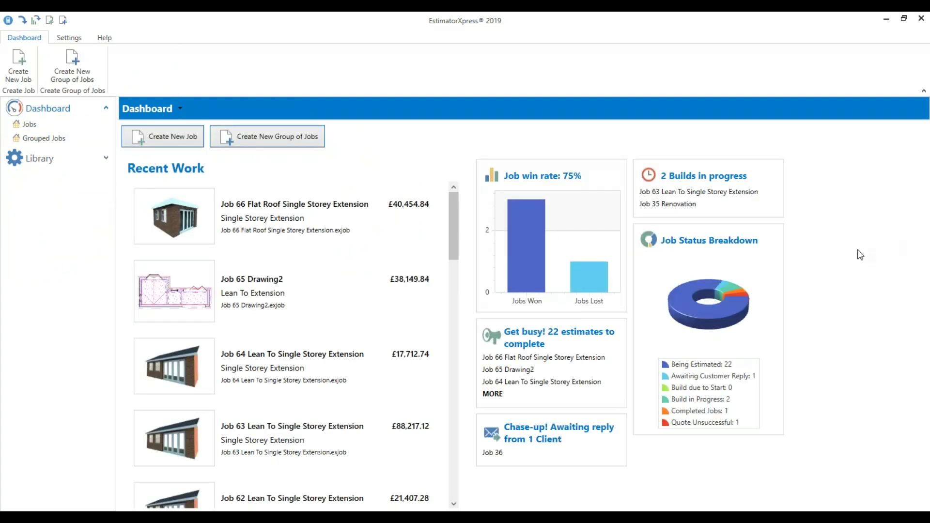
Start a new job from the Dashboard to show the four quote types
{"action": "left_click", "coordinate": [176, 138]}
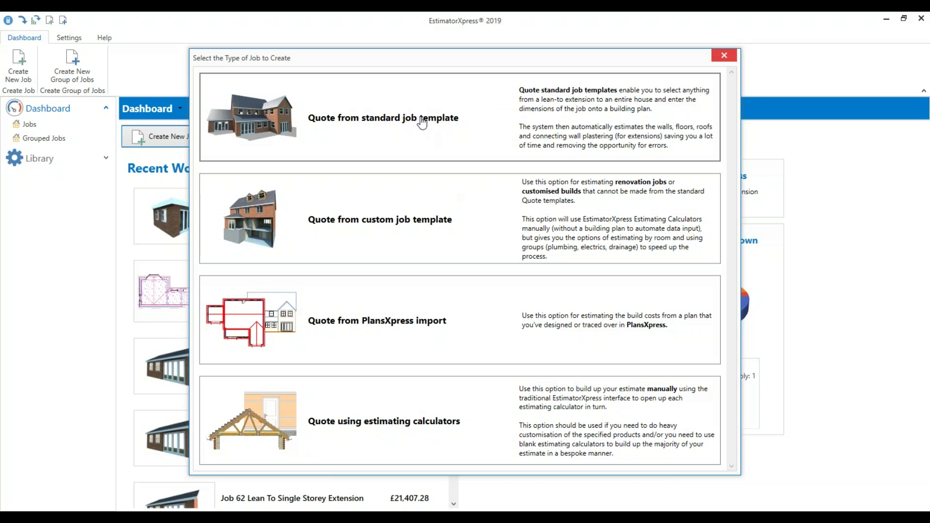
Choose to quote from a standard job template and maximize the Quote Template Library
{"action": "left_click", "coordinate": [423, 122]}
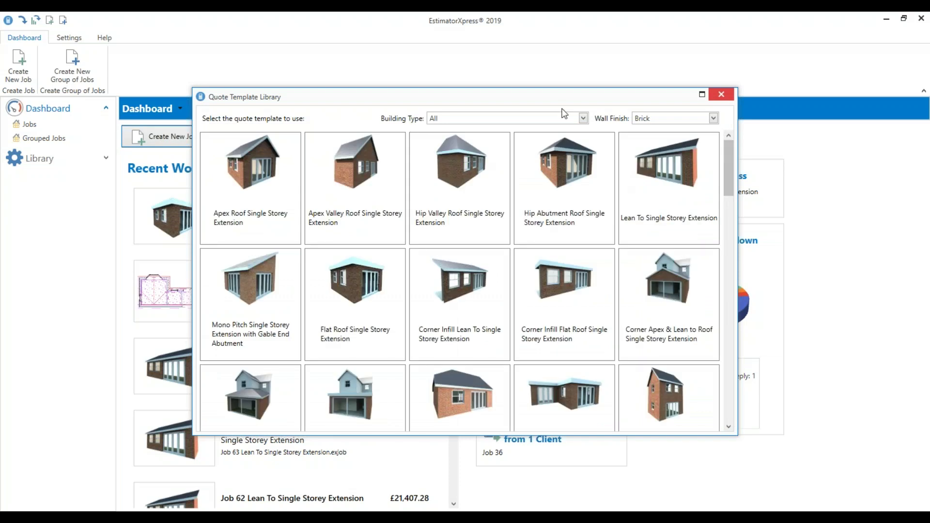
{"action": "left_click", "coordinate": [701, 95]}
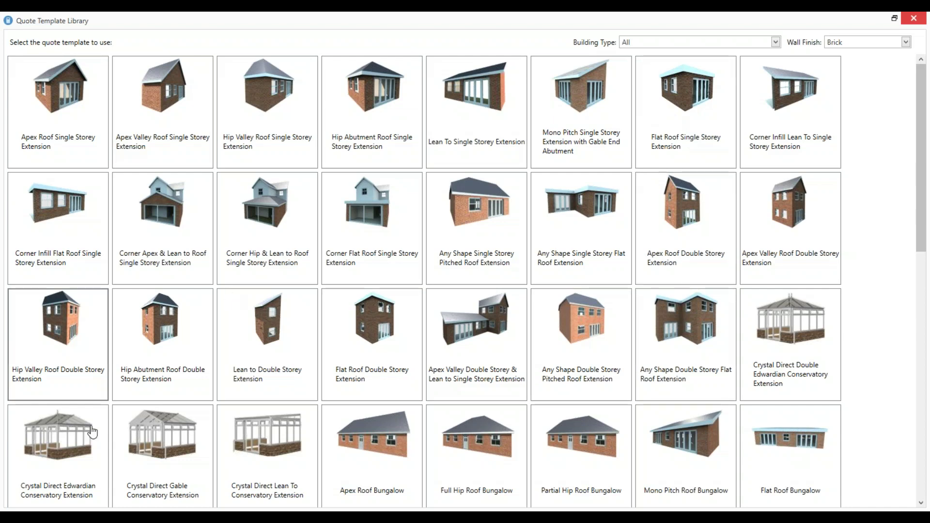
{"action": "scroll", "coordinate": [599, 398], "scroll_direction": "down", "scroll_amount": 4}
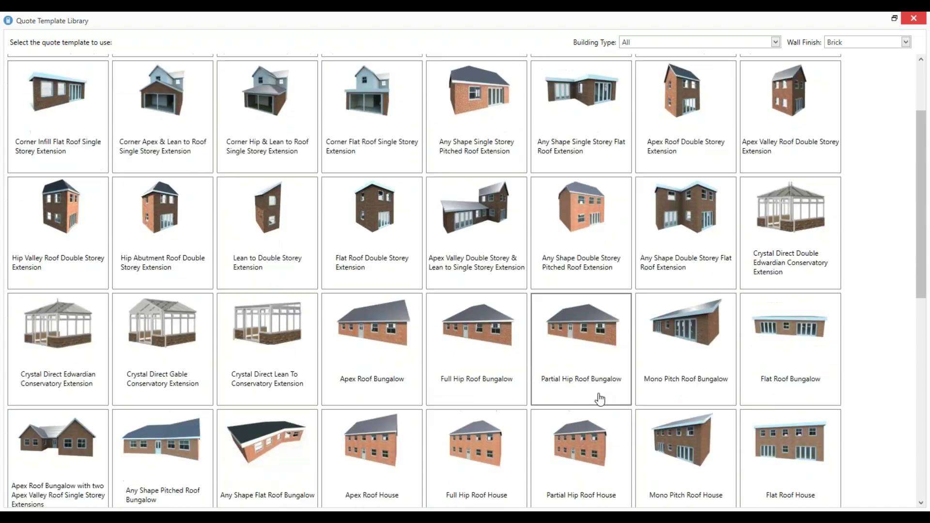
{"action": "scroll", "coordinate": [600, 410], "scroll_direction": "up", "scroll_amount": 4}
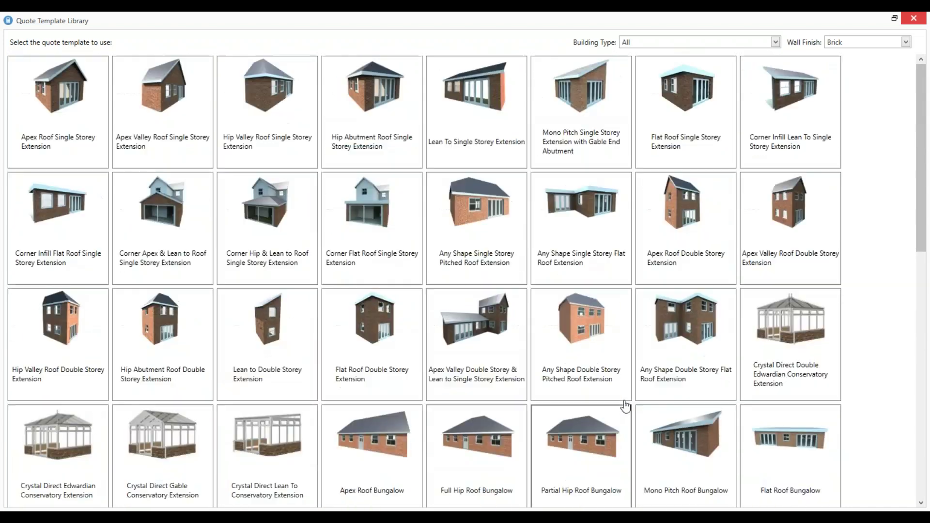
Filter Building Type to 'Extension (attaches to existing building)'
{"action": "left_click", "coordinate": [663, 42]}
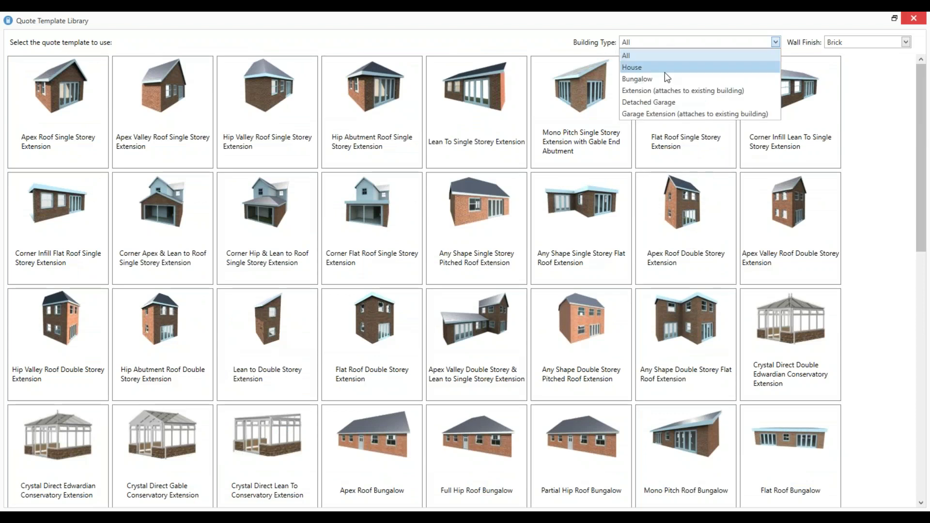
{"action": "left_click", "coordinate": [665, 90]}
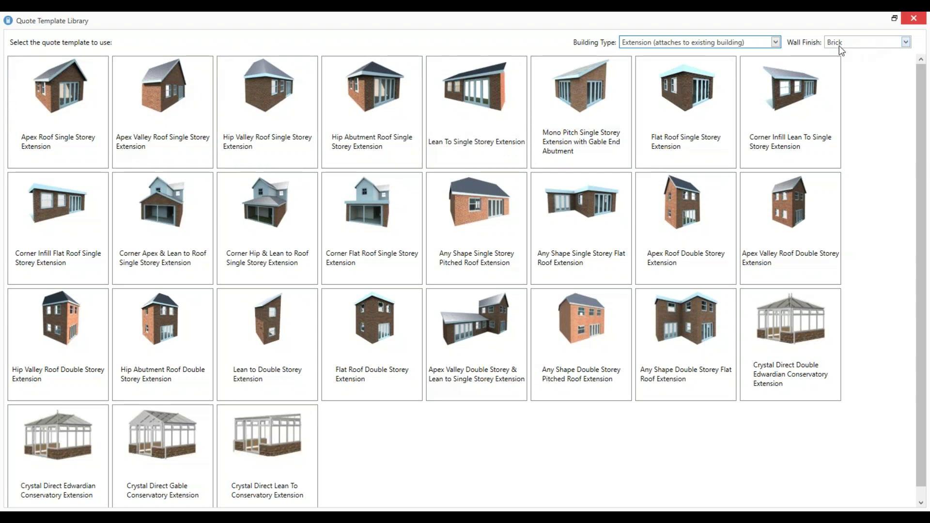
Preview Render and Stone finishes, return to Brick, and start the Lean To Single Storey Extension quote
{"action": "left_click", "coordinate": [853, 43]}
{"action": "left_click", "coordinate": [846, 68]}
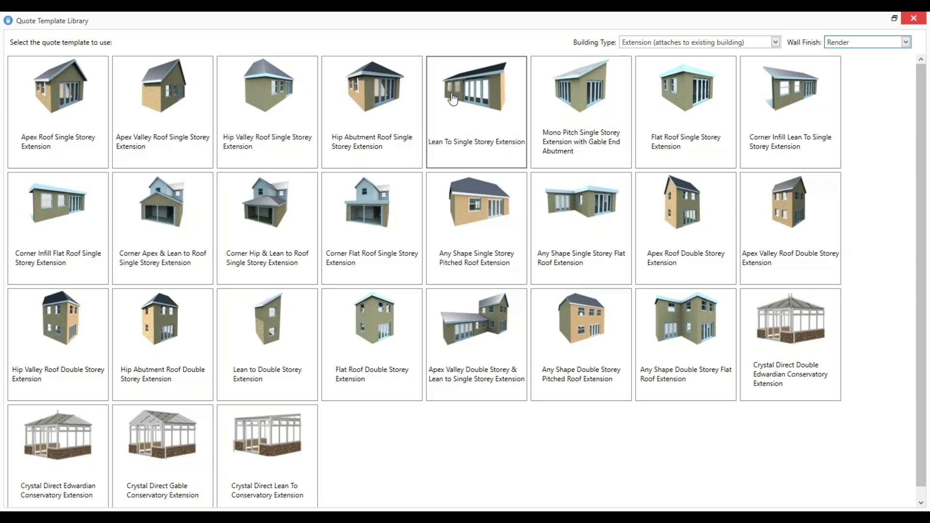
{"action": "left_click", "coordinate": [905, 42]}
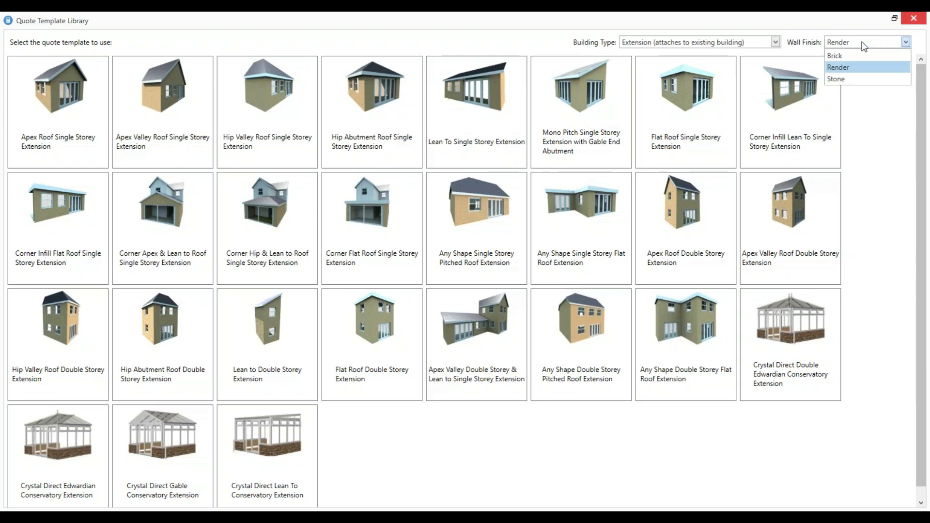
{"action": "left_click", "coordinate": [855, 78]}
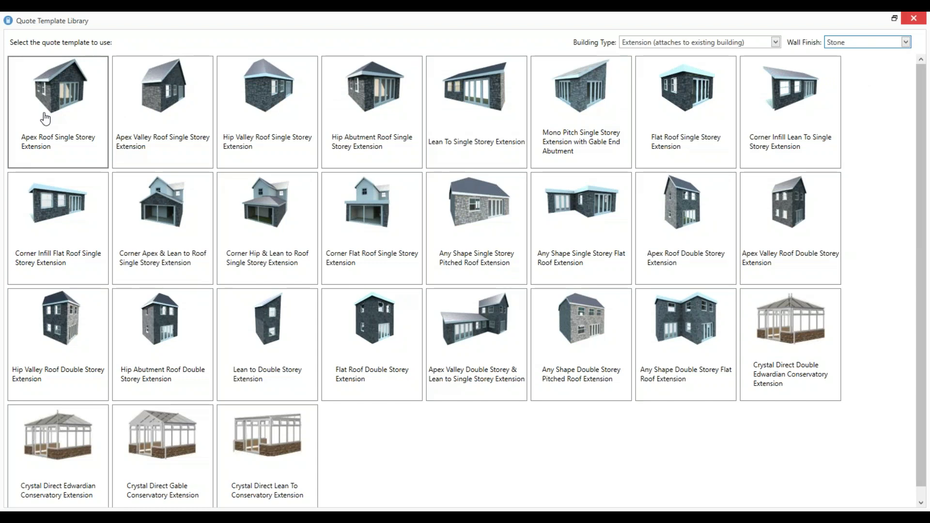
{"action": "left_click", "coordinate": [845, 43]}
{"action": "left_click", "coordinate": [848, 54]}
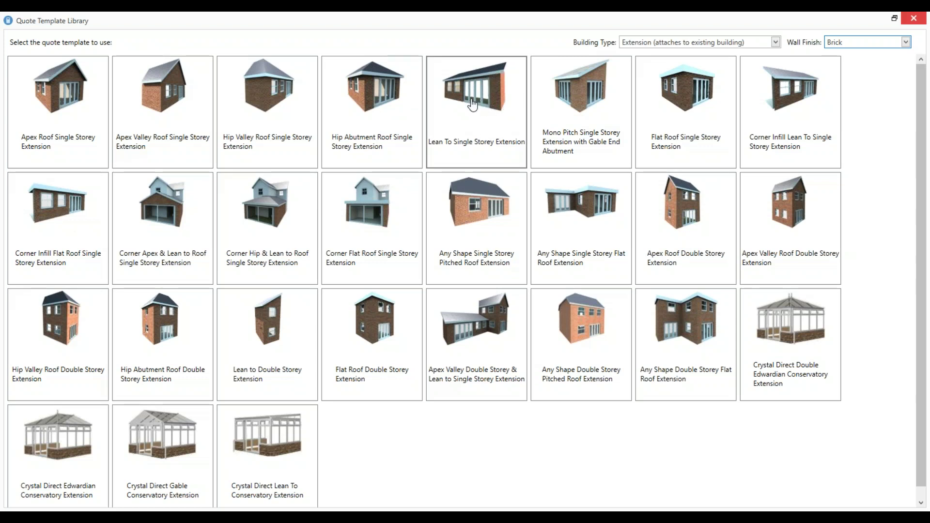
{"action": "left_click", "coordinate": [472, 103]}
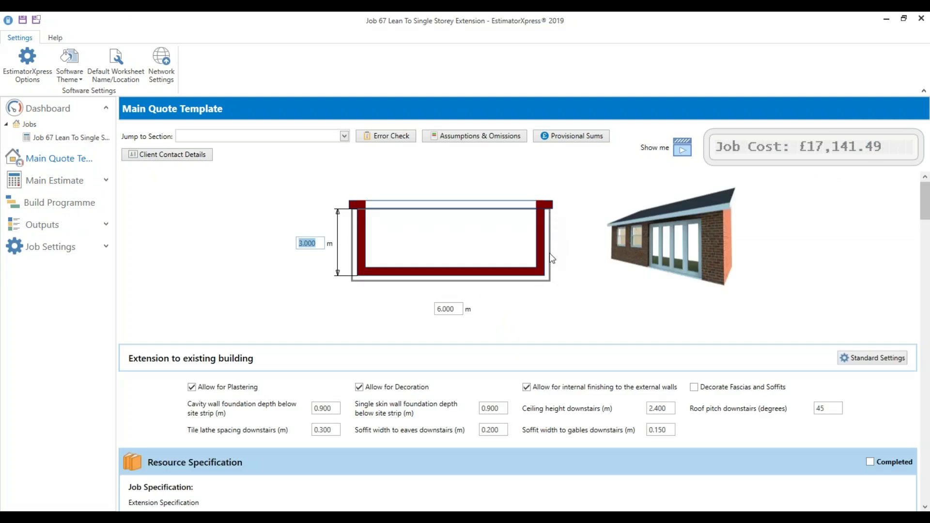
Change the extension's external walls to 4.00 m deep and 7 m wide
{"action": "left_click", "coordinate": [452, 310]}
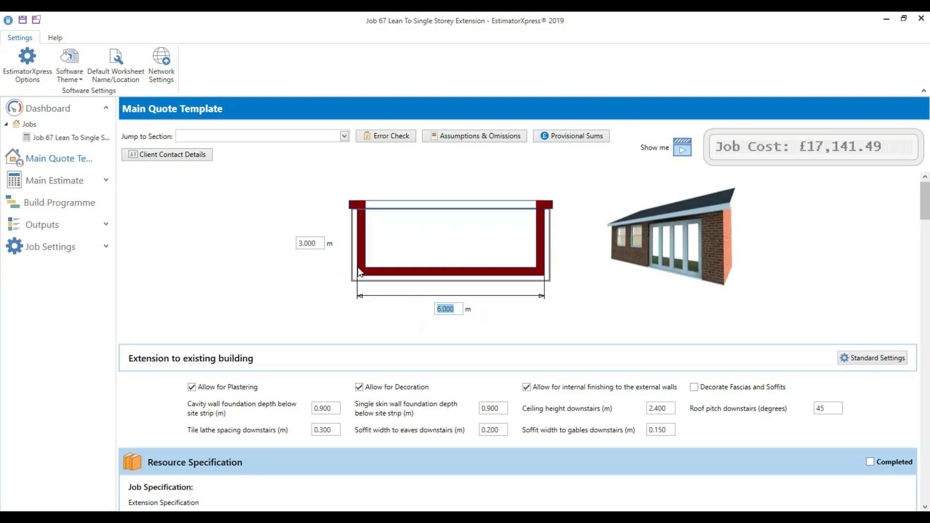
{"action": "left_click", "coordinate": [315, 242]}
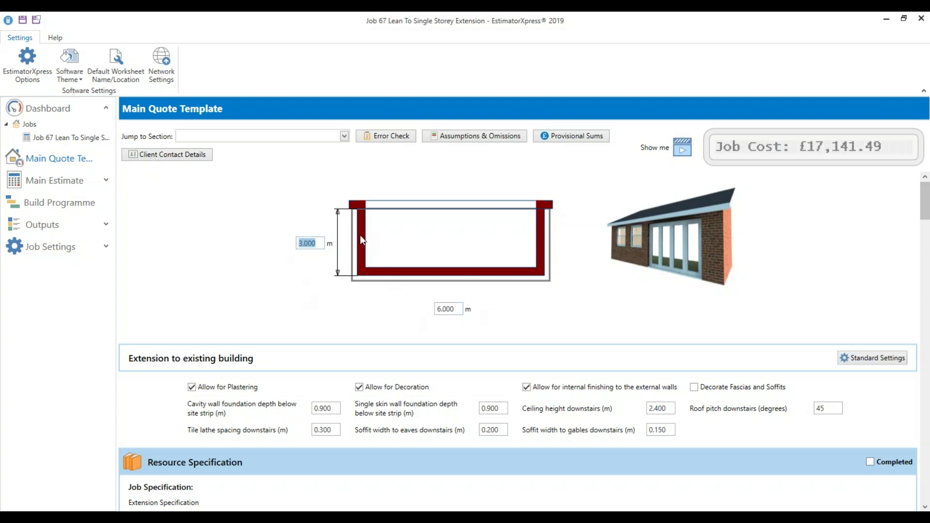
{"action": "type", "text": "4.00"}
{"action": "key", "text": "Tab"}
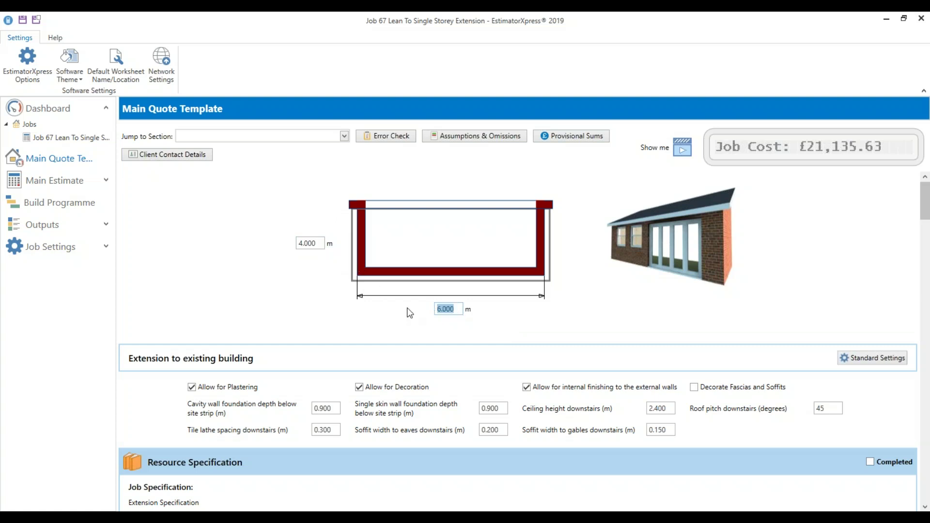
{"action": "type", "text": "7"}
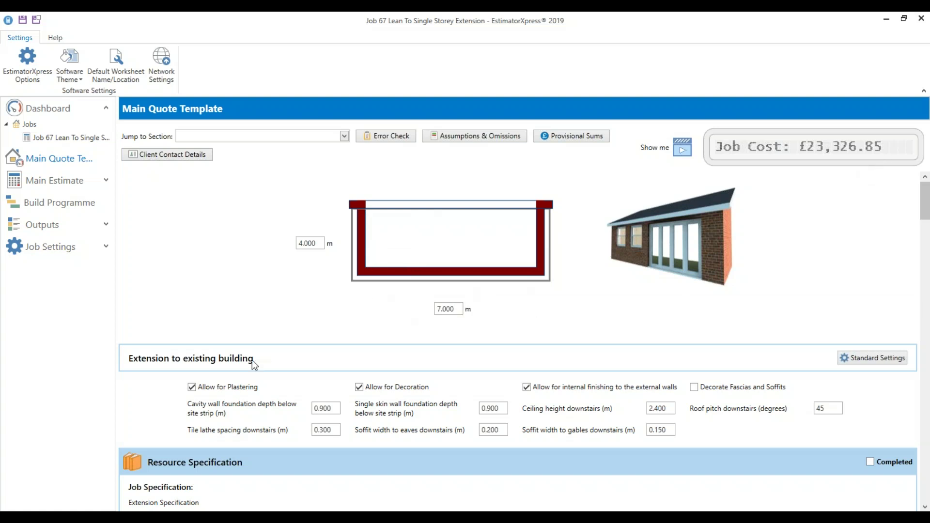
Set the downstairs ceiling height to 2.5 m and the roof pitch to 30 degrees
{"action": "mouse_move", "coordinate": [210, 391]}
{"action": "mouse_move", "coordinate": [423, 393]}
{"action": "left_click", "coordinate": [336, 411]}
{"action": "left_click", "coordinate": [498, 410]}
{"action": "left_click", "coordinate": [660, 409]}
{"action": "type", "text": "2.5"}
{"action": "double_click", "coordinate": [824, 408]}
{"action": "type", "text": "30"}
Check lath spacing, soffit widths and the 4.000 by 7.000 dimensions, then open Client Contact Details
{"action": "left_click", "coordinate": [329, 430]}
{"action": "key", "text": "Tab"}
{"action": "left_click", "coordinate": [664, 431]}
{"action": "left_click", "coordinate": [317, 245]}
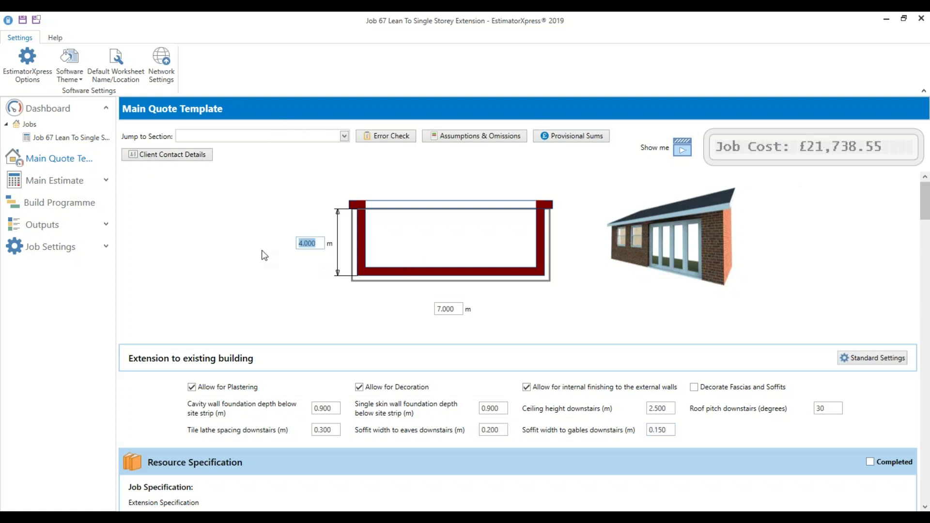
{"action": "left_click", "coordinate": [452, 310]}
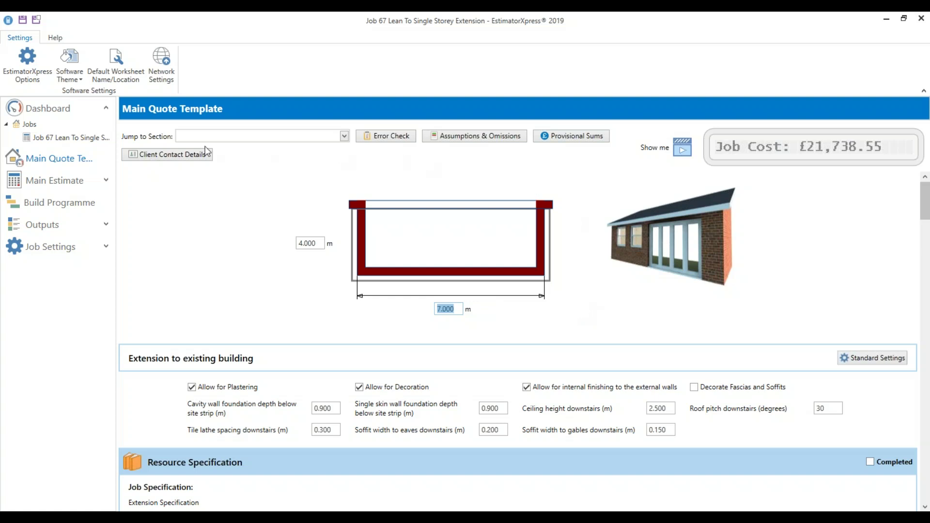
{"action": "left_click", "coordinate": [162, 155]}
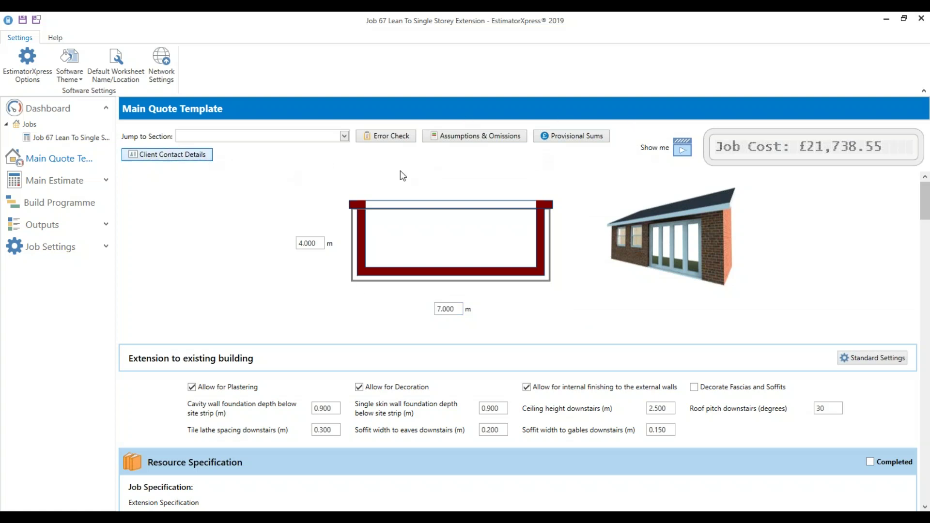
Enter the client's full name and load the client address from a previous job
{"action": "left_click", "coordinate": [372, 169]}
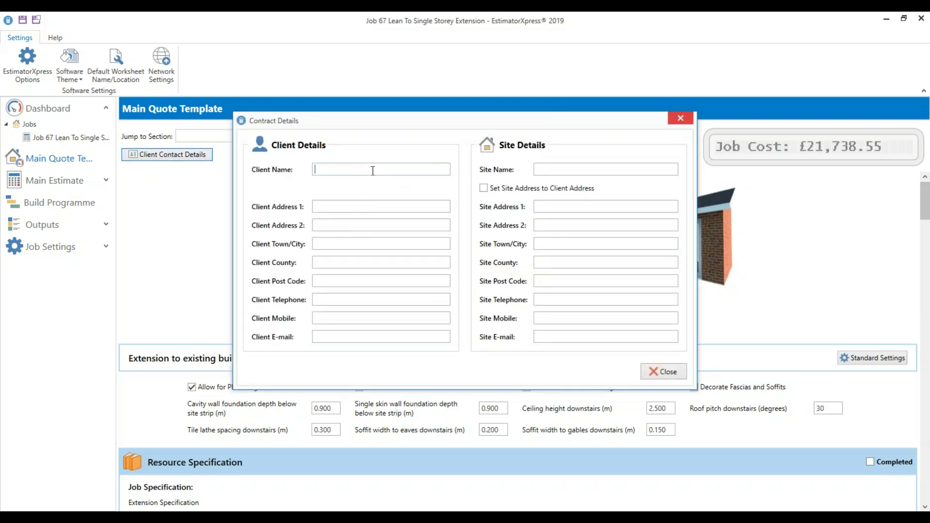
{"action": "left_click", "coordinate": [354, 208]}
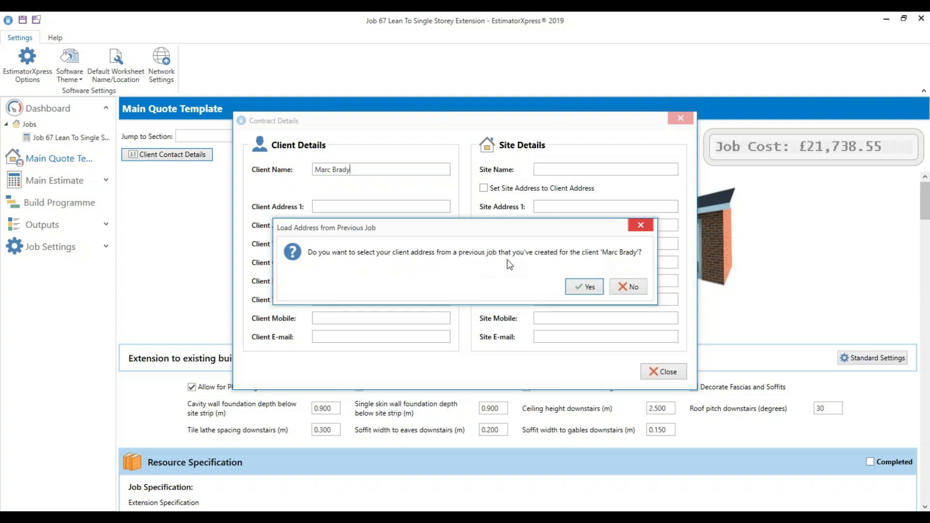
{"action": "left_click", "coordinate": [594, 288]}
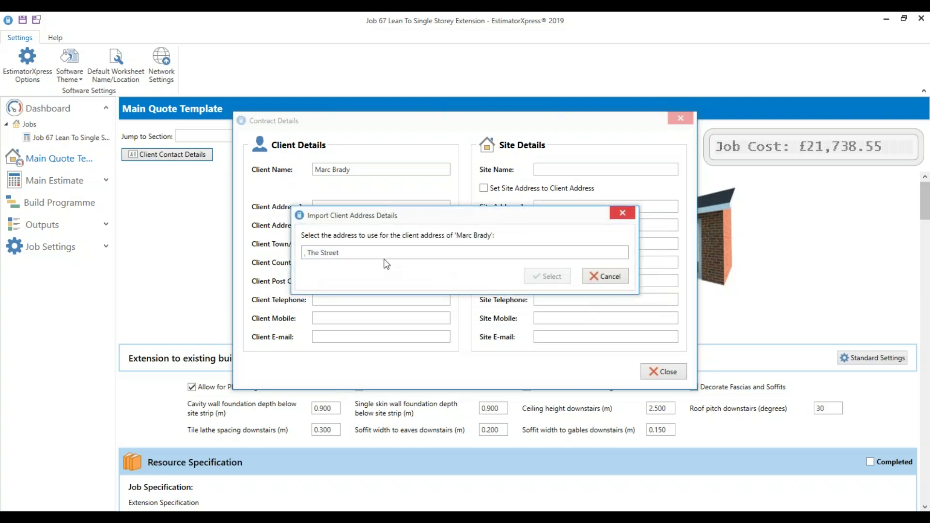
{"action": "left_click", "coordinate": [383, 255]}
{"action": "left_click", "coordinate": [559, 276]}
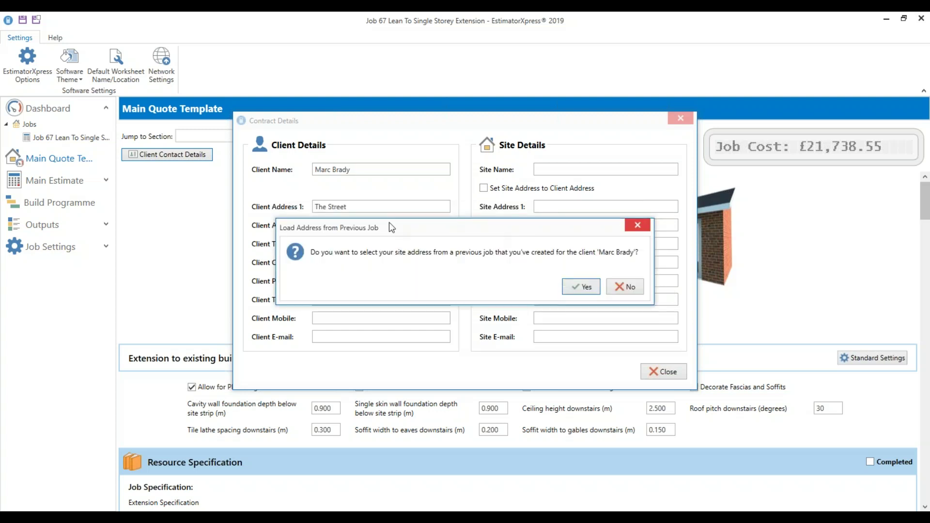
Reuse the same saved address as the site address and close the contract details
{"action": "left_click", "coordinate": [583, 287]}
{"action": "left_click", "coordinate": [385, 252]}
{"action": "left_click", "coordinate": [548, 276]}
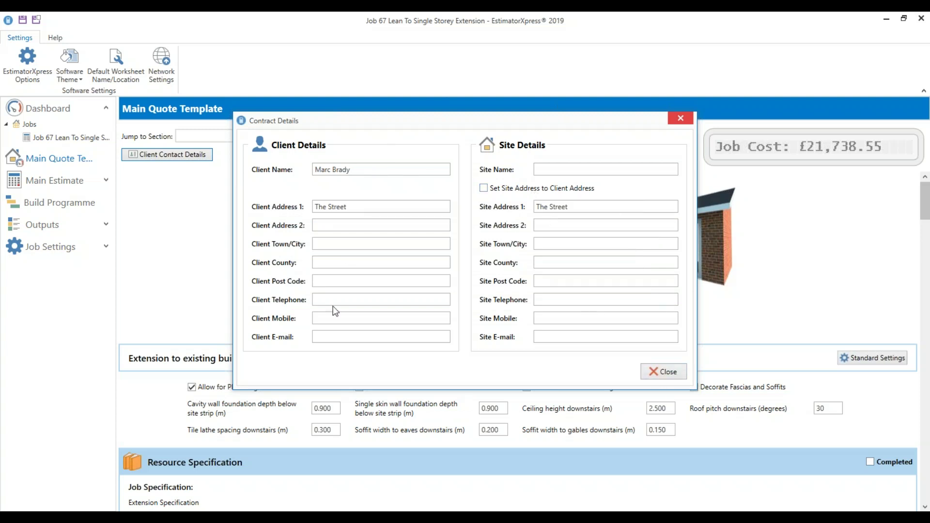
{"action": "left_click", "coordinate": [674, 374]}
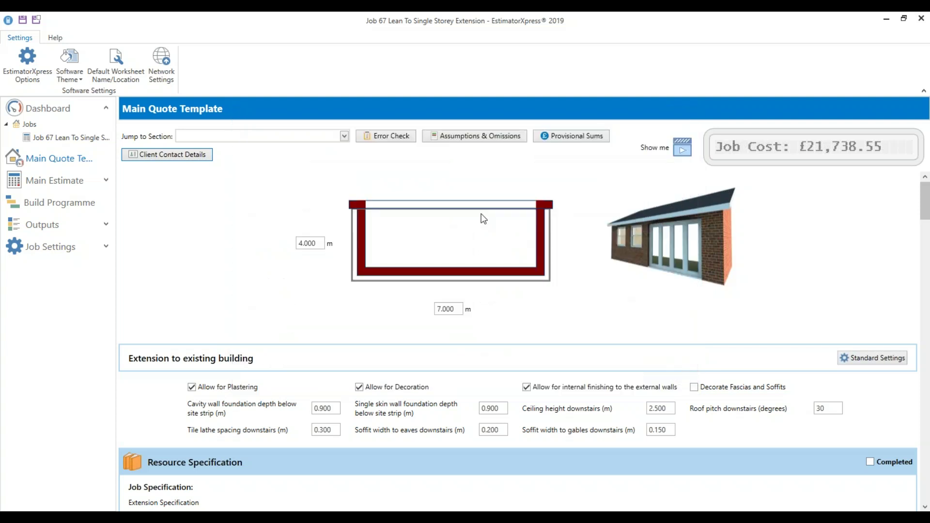
{"action": "left_click", "coordinate": [471, 138]}
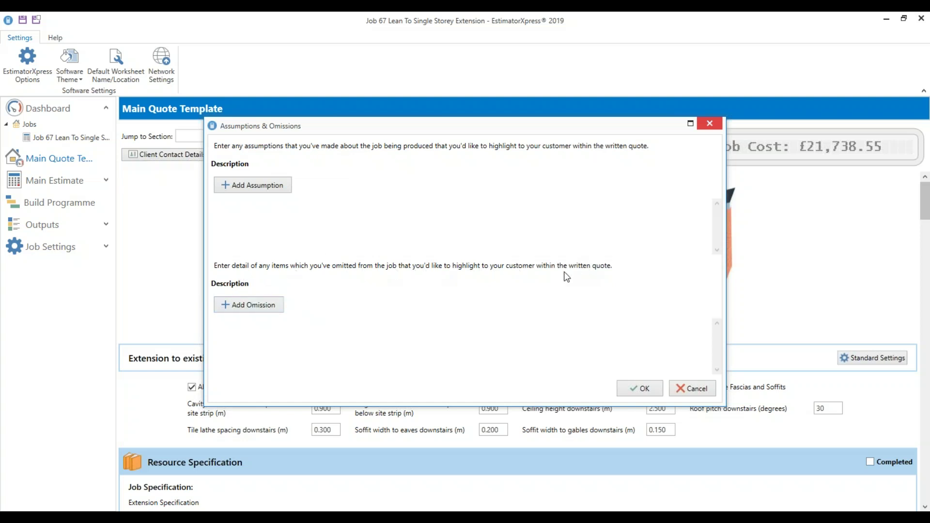
{"action": "left_click", "coordinate": [694, 390]}
{"action": "left_click", "coordinate": [572, 136]}
{"action": "left_click", "coordinate": [296, 186]}
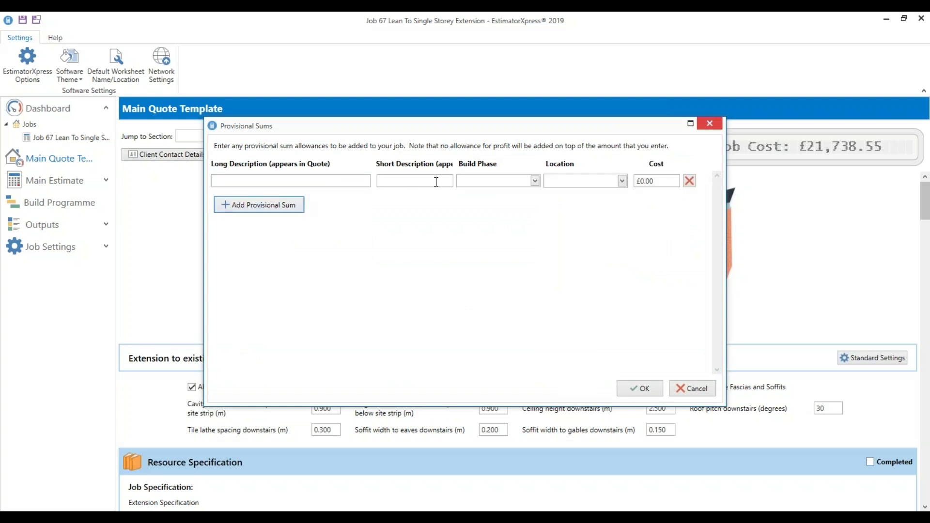
{"action": "left_click", "coordinate": [536, 181]}
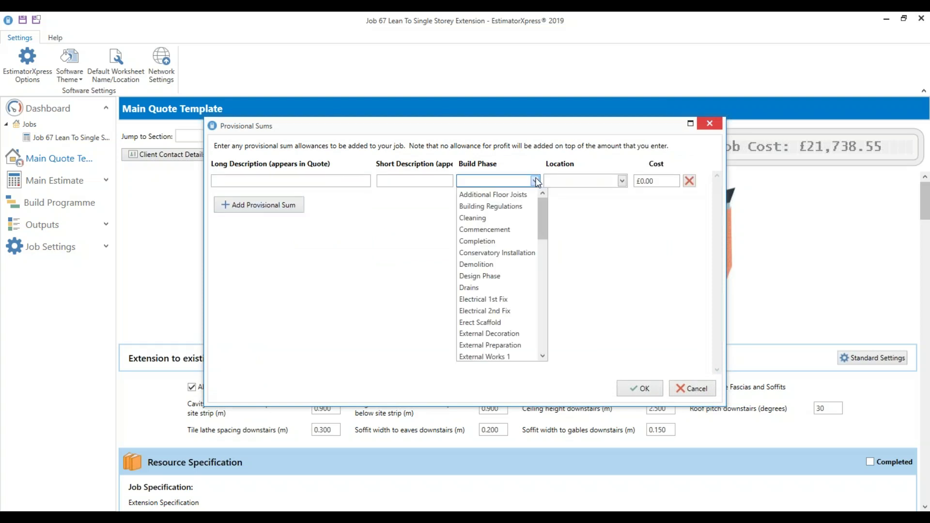
{"action": "left_click", "coordinate": [623, 181]}
{"action": "left_click", "coordinate": [623, 182]}
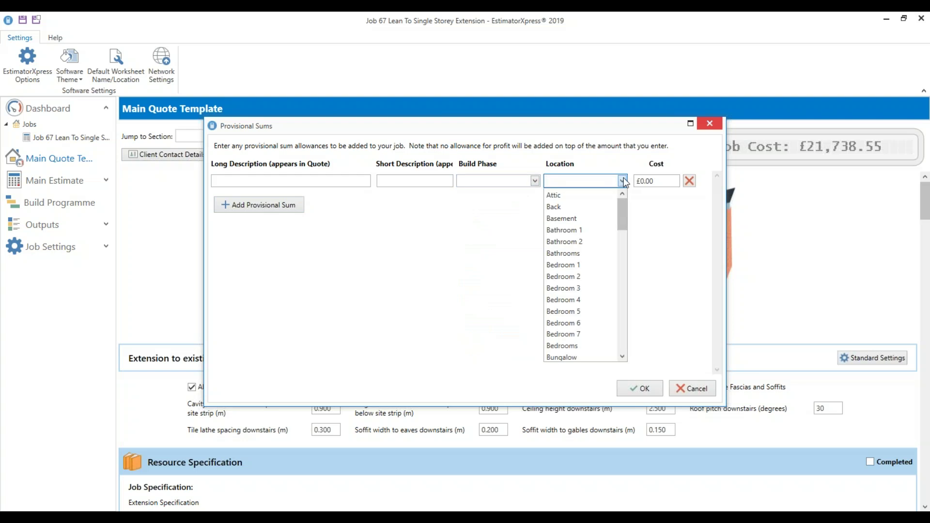
{"action": "left_click", "coordinate": [659, 186]}
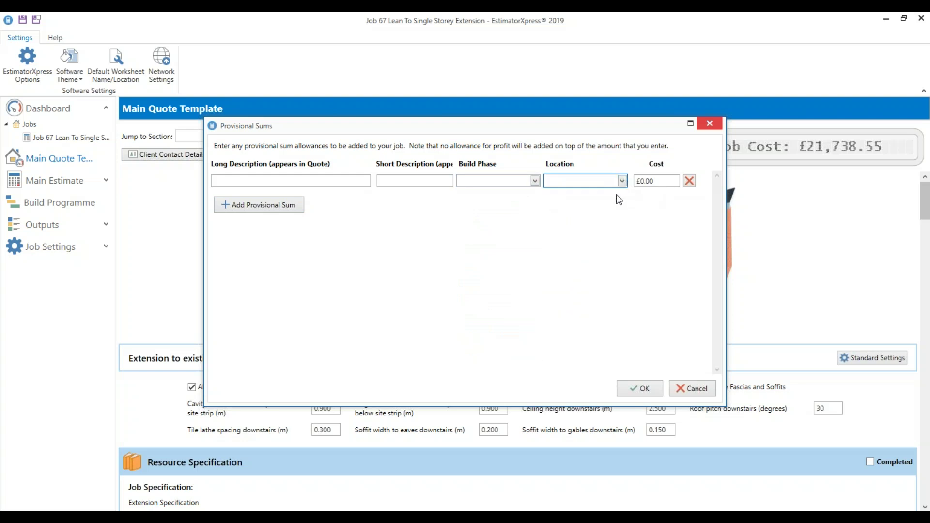
{"action": "left_click", "coordinate": [702, 390]}
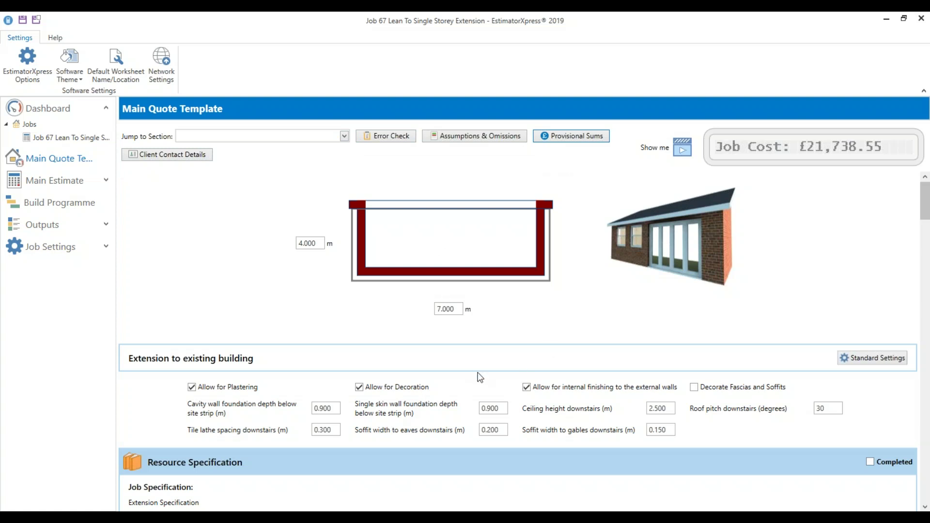
Scroll down to Resource Specification and select Edit Specification and Mini-Specs
{"action": "scroll", "coordinate": [550, 354], "scroll_direction": "down", "scroll_amount": 2}
{"action": "scroll", "coordinate": [550, 353], "scroll_direction": "down", "scroll_amount": 6}
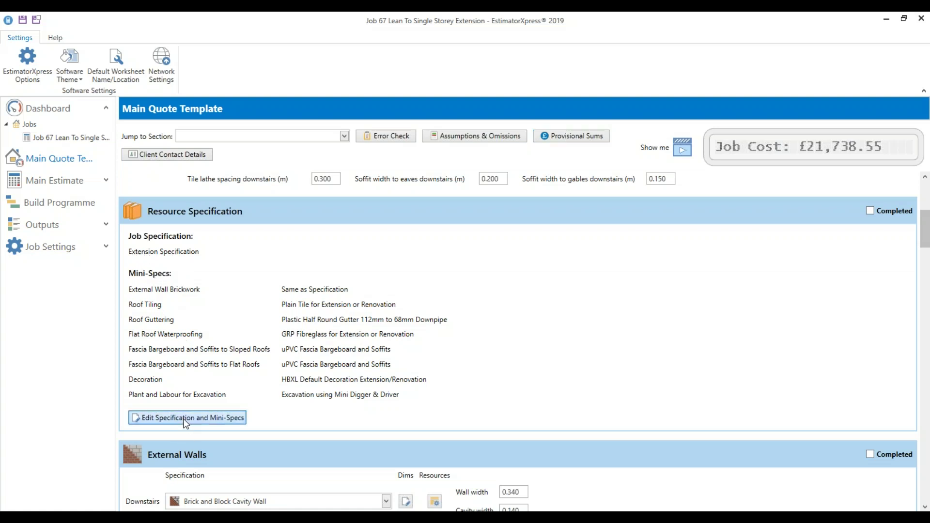
{"action": "left_click", "coordinate": [213, 418]}
Set external brickwork to 90p Facing Brick and roof tiling to Slate for Extension or Renovation
{"action": "left_click", "coordinate": [213, 417]}
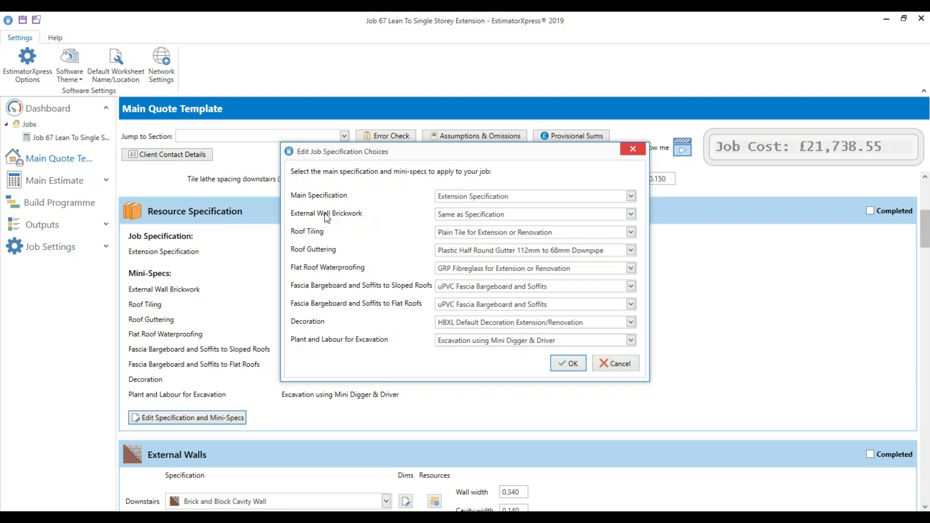
{"action": "left_click", "coordinate": [514, 220]}
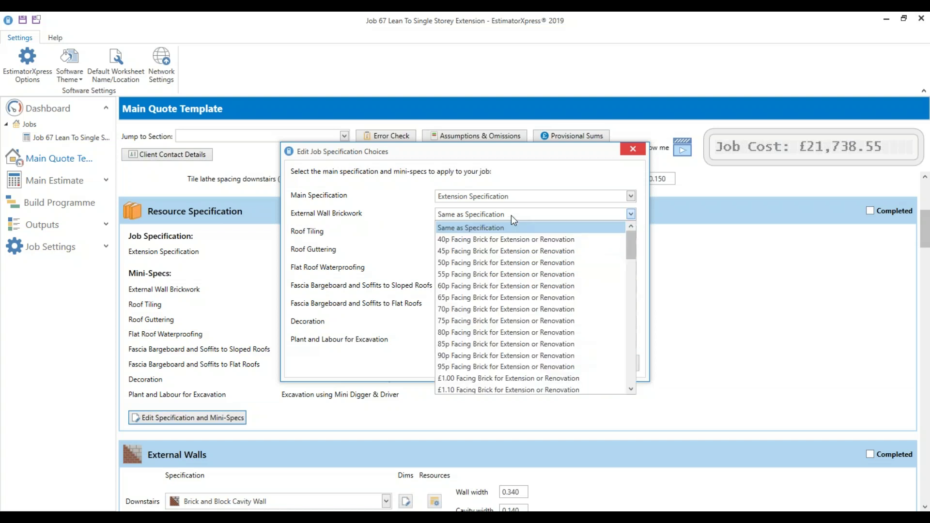
{"action": "left_click", "coordinate": [498, 345]}
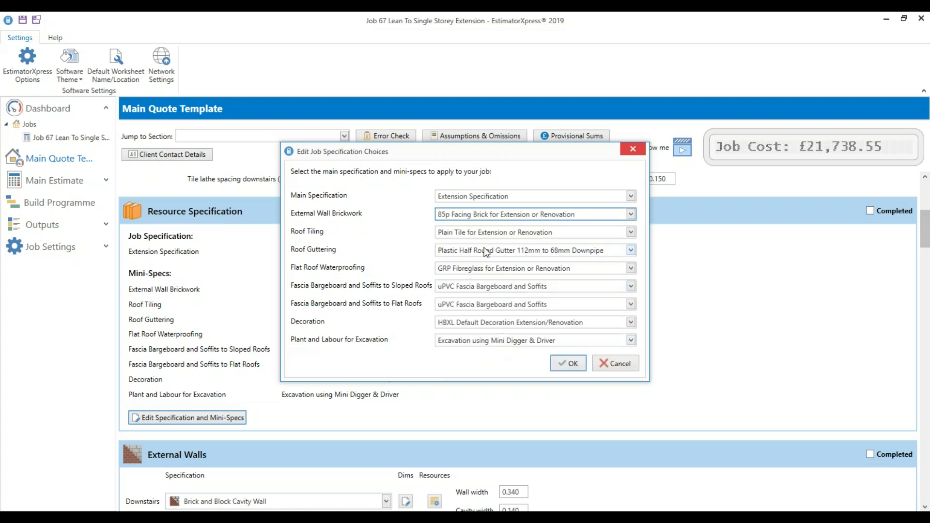
{"action": "left_click", "coordinate": [482, 217]}
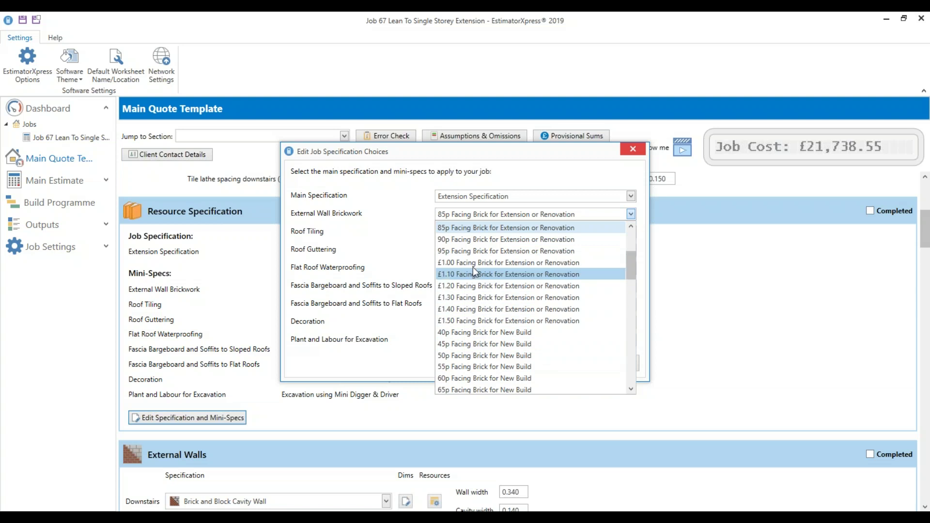
{"action": "left_click", "coordinate": [466, 242]}
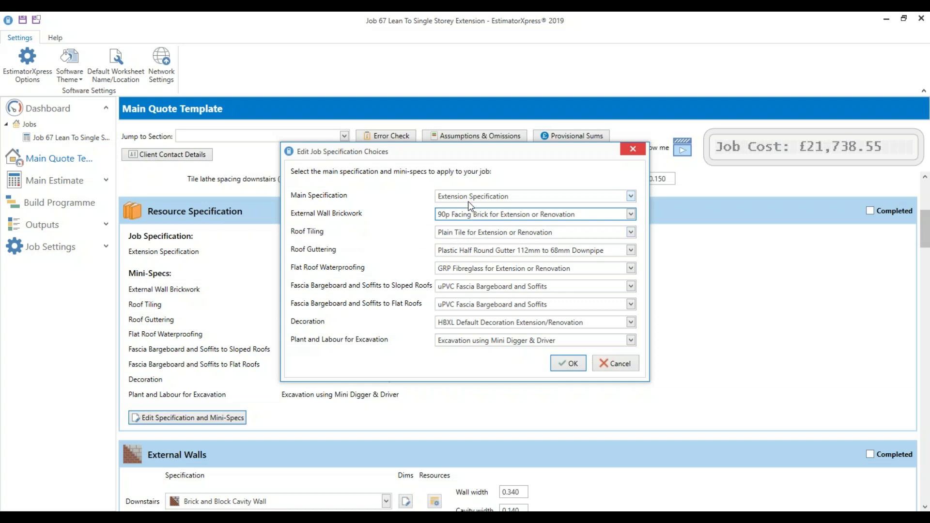
{"action": "left_click", "coordinate": [493, 235]}
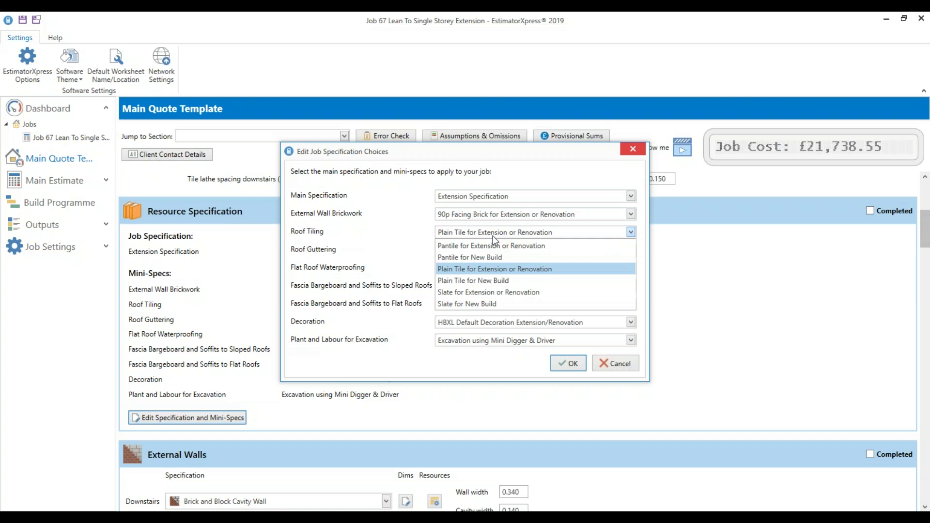
{"action": "left_click", "coordinate": [484, 293]}
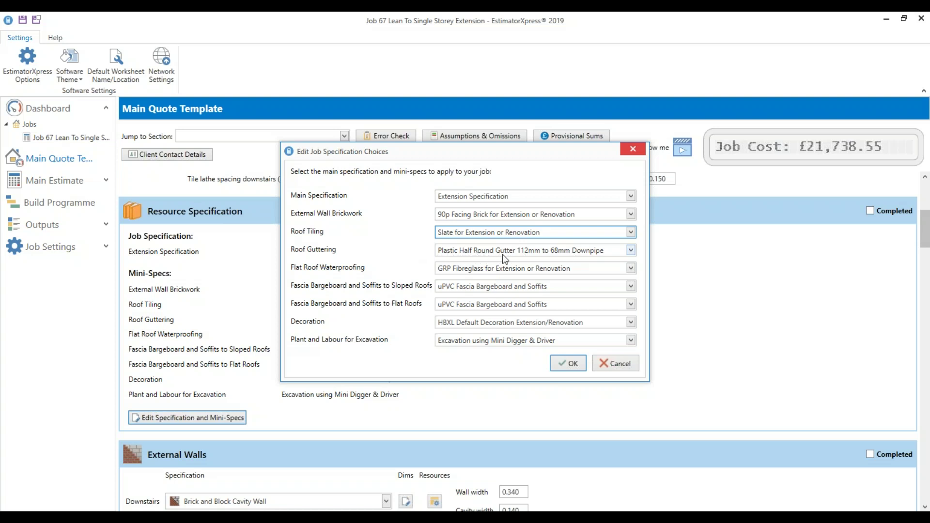
Choose Cast Iron Half Round 100mm gutter with 65mm downpipe, keeping GRP Fibreglass waterproofing
{"action": "left_click", "coordinate": [510, 252]}
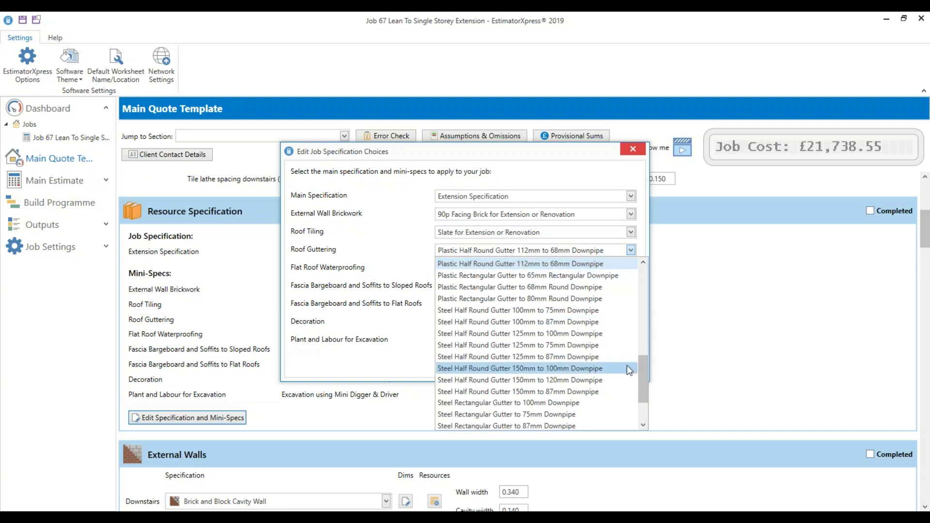
{"action": "left_click_drag", "start_coordinate": [645, 373], "coordinate": [642, 350]}
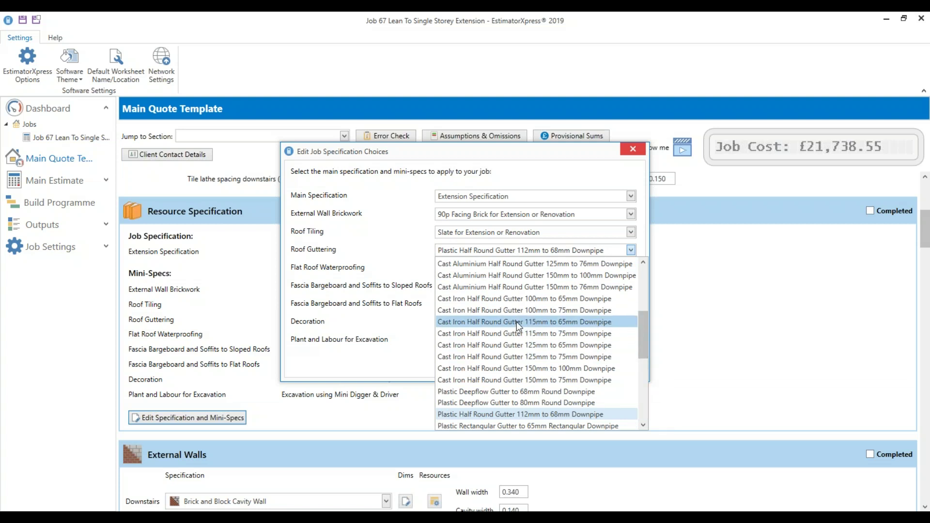
{"action": "left_click", "coordinate": [519, 300]}
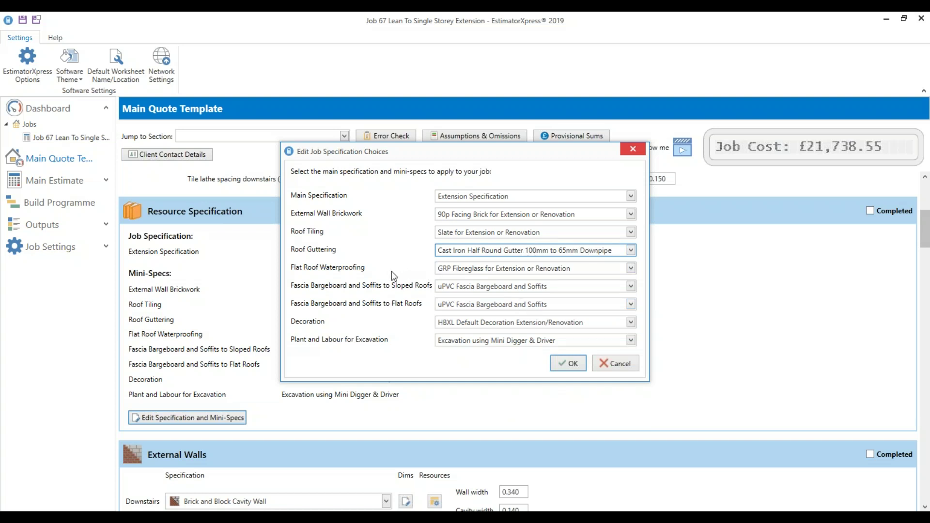
{"action": "left_click", "coordinate": [457, 270]}
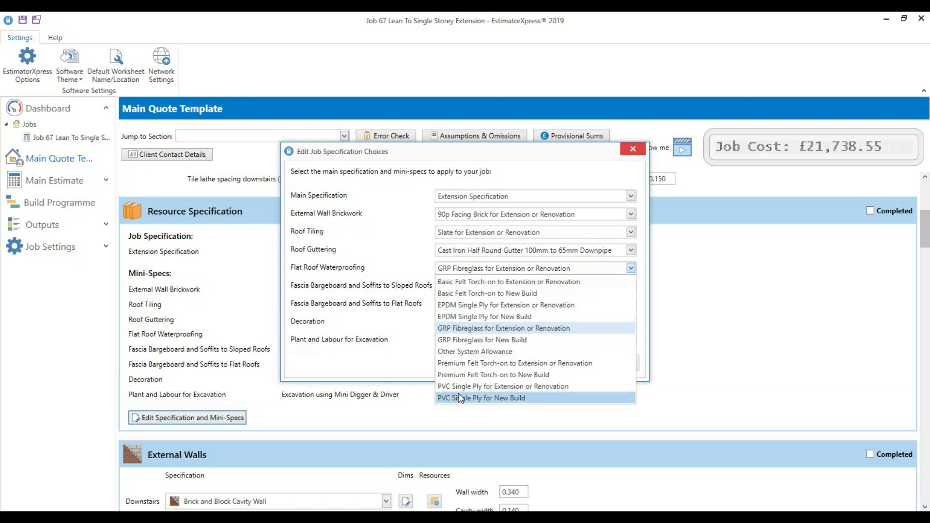
{"action": "left_click", "coordinate": [413, 364]}
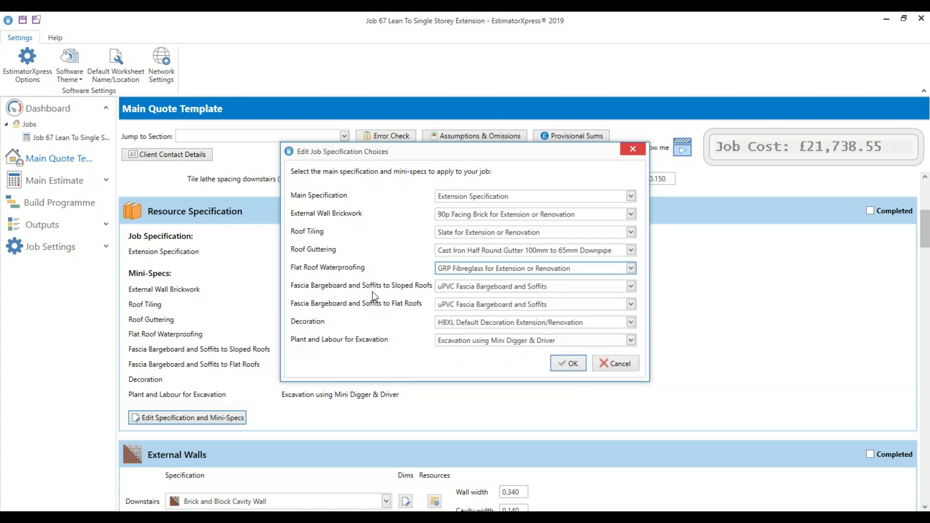
Set both sloped and flat roof fascia to Softwood 175mm Fascia and Bargeboard
{"action": "left_click", "coordinate": [500, 285]}
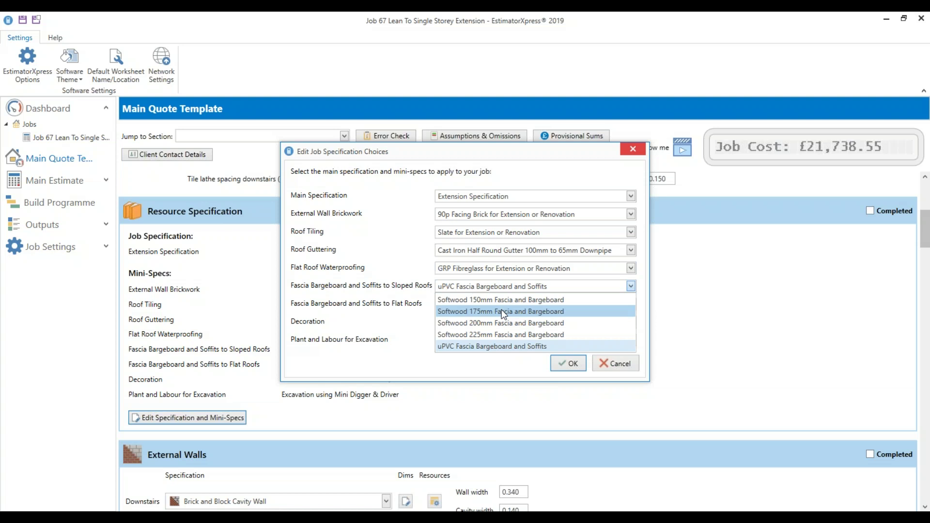
{"action": "left_click", "coordinate": [502, 311]}
{"action": "left_click", "coordinate": [502, 303]}
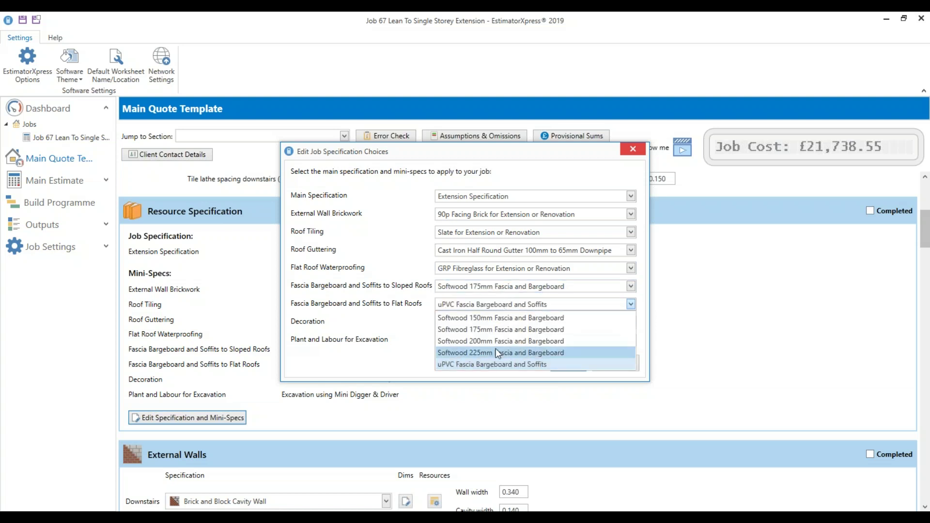
{"action": "left_click", "coordinate": [496, 329]}
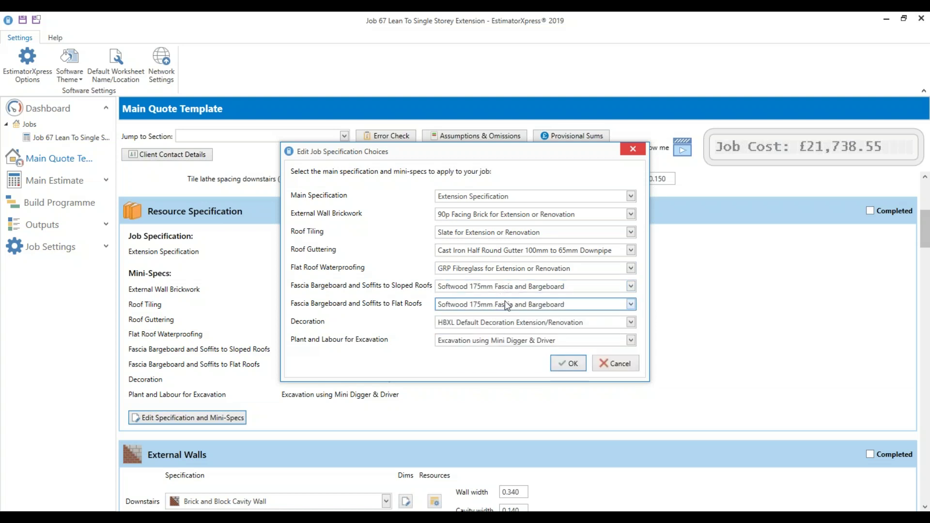
Leave decoration unchanged, set excavation to Excavation using manual labour, and confirm with OK
{"action": "left_click", "coordinate": [509, 328]}
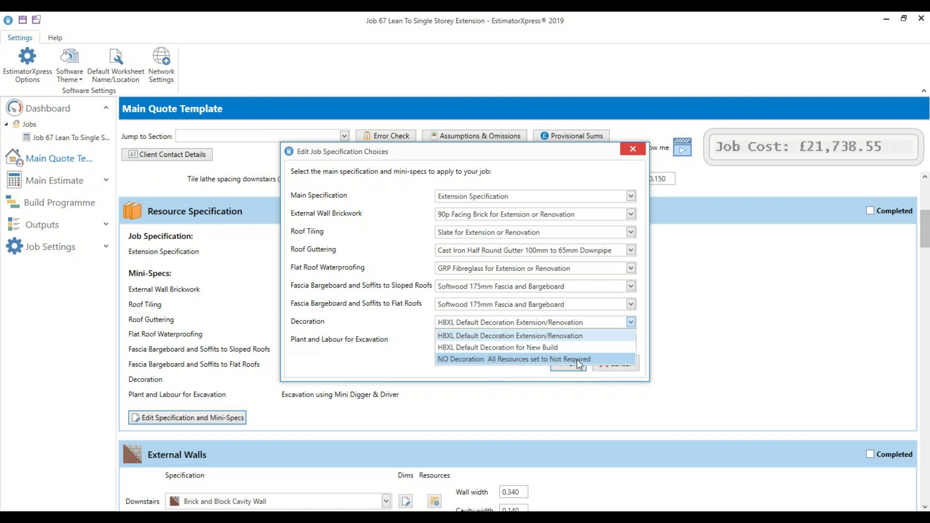
{"action": "left_click", "coordinate": [542, 326]}
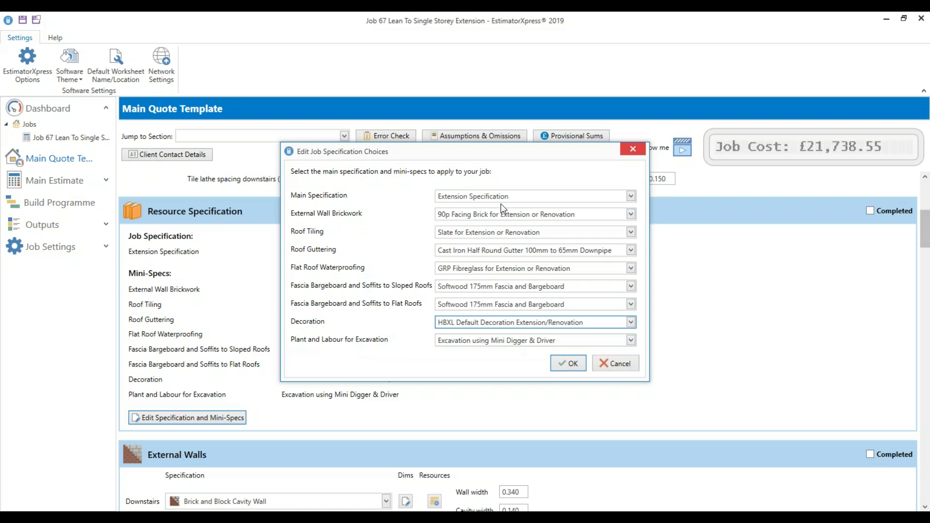
{"action": "left_click", "coordinate": [531, 342]}
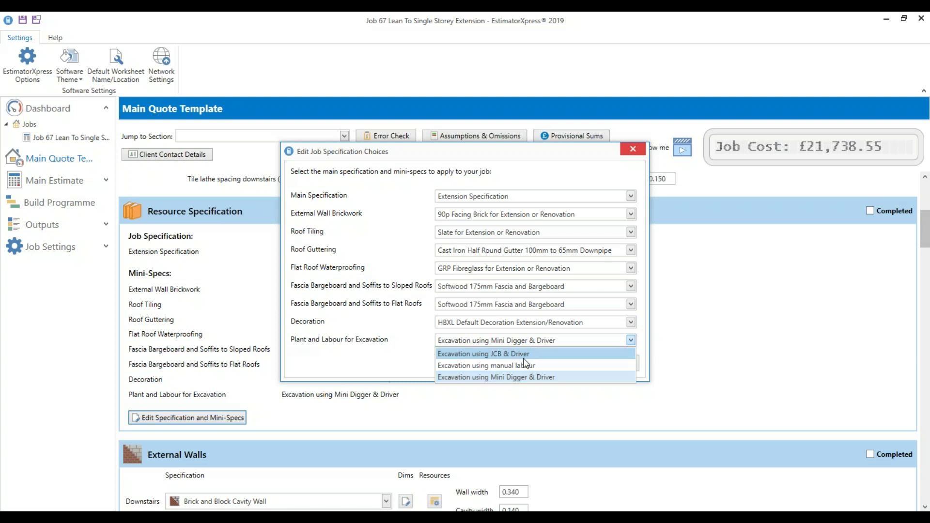
{"action": "left_click", "coordinate": [492, 367]}
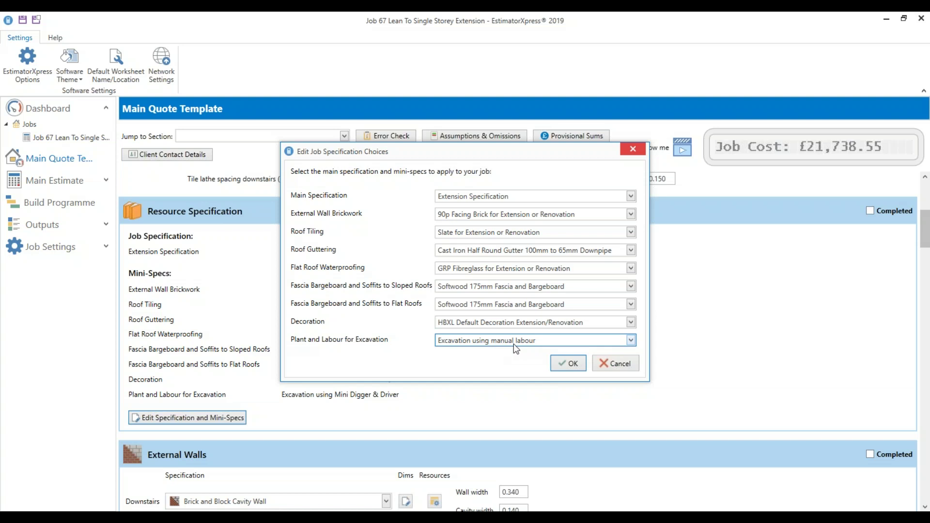
{"action": "left_click", "coordinate": [498, 344]}
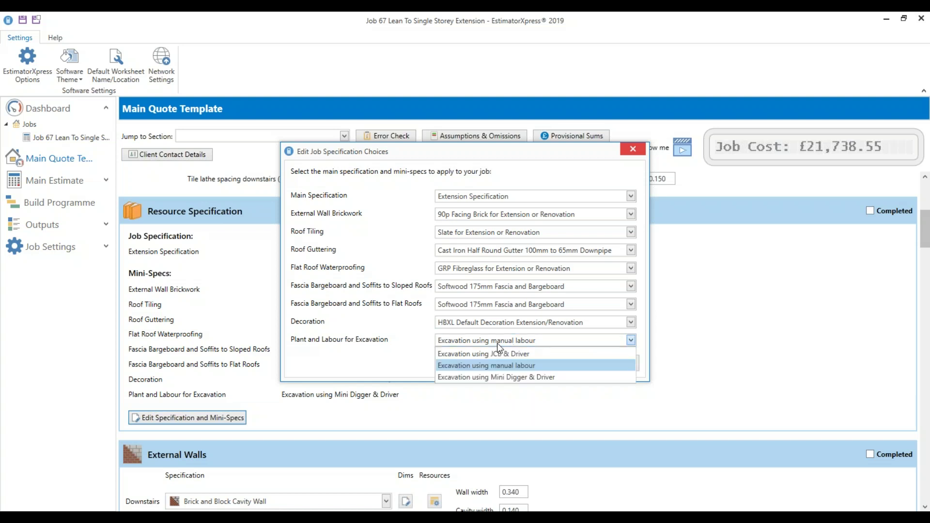
{"action": "left_click", "coordinate": [496, 355]}
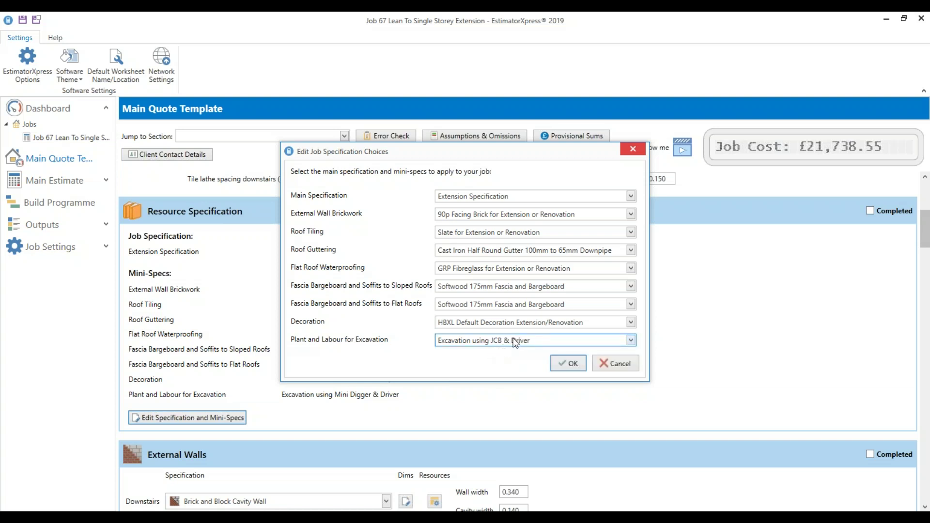
{"action": "left_click", "coordinate": [512, 343]}
{"action": "left_click", "coordinate": [512, 360]}
{"action": "left_click", "coordinate": [570, 367]}
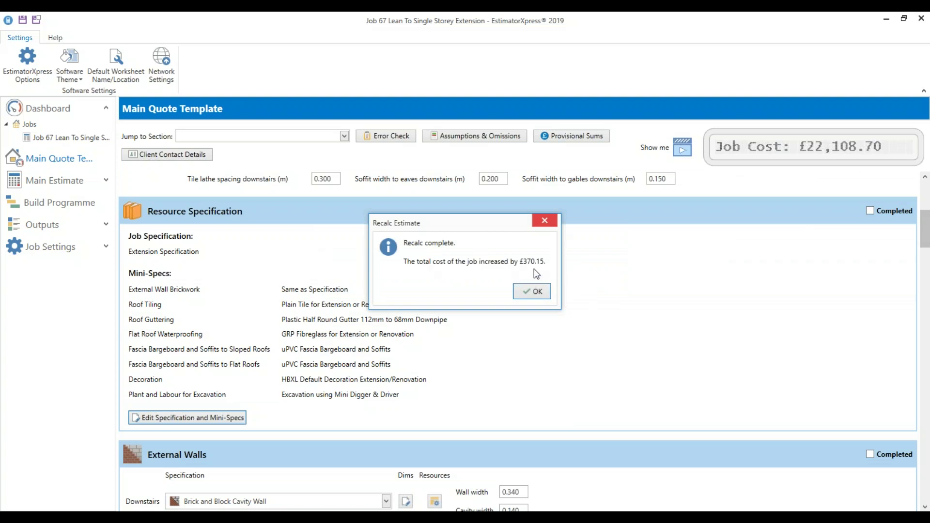
Accept the £22,108.70 recalculated cost and mark Resource Specification as completed
{"action": "left_click", "coordinate": [535, 293]}
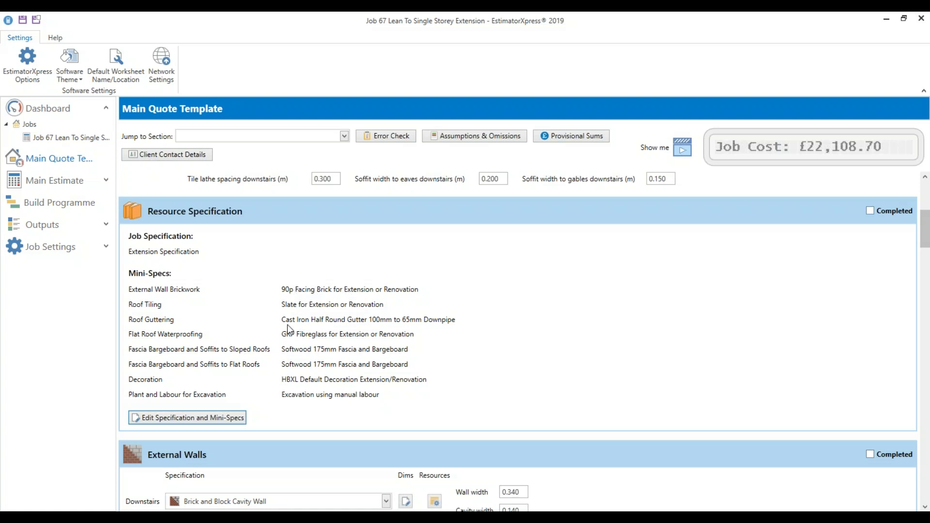
{"action": "left_click", "coordinate": [871, 211]}
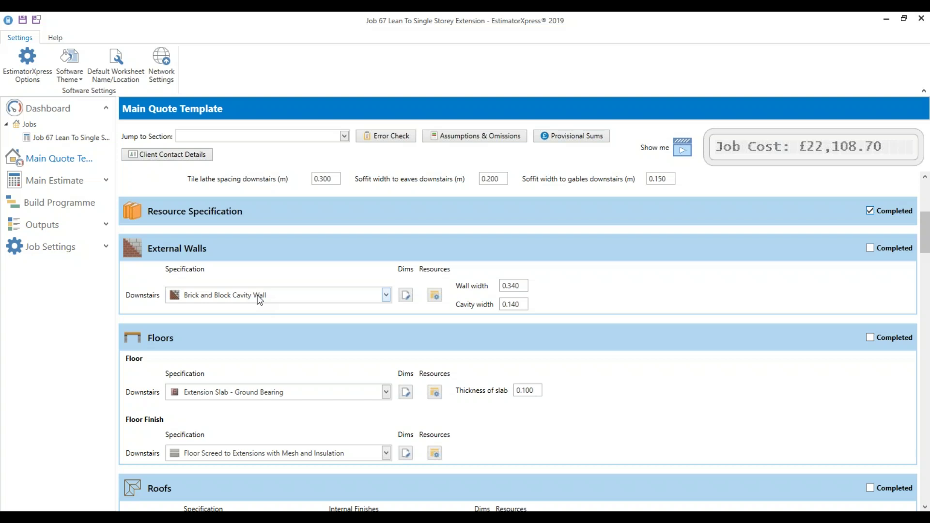
Keep Brick and Block Cavity Wall as the downstairs external wall specification
{"action": "left_click", "coordinate": [260, 300]}
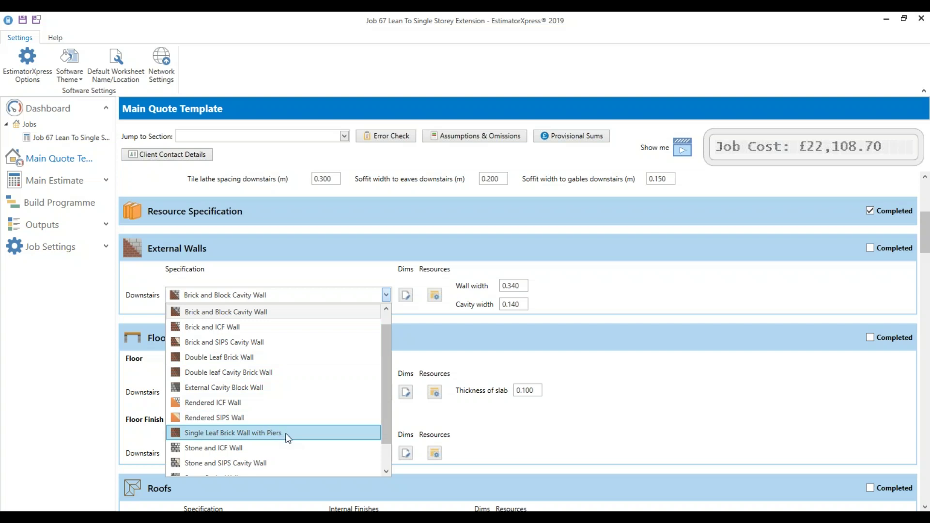
{"action": "left_click", "coordinate": [672, 367]}
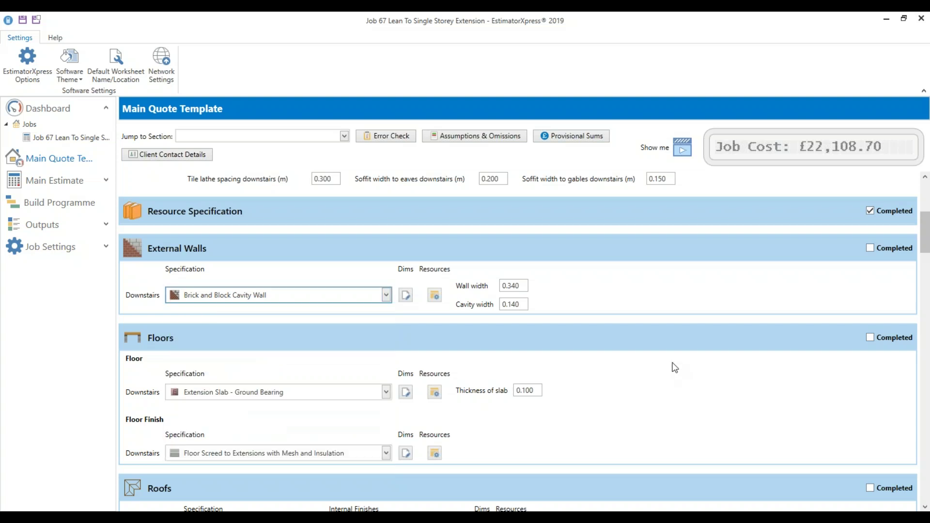
{"action": "left_click", "coordinate": [313, 293]}
{"action": "left_click", "coordinate": [313, 268]}
Change the wall width from 0.340 to 0.300 and the cavity width to 0.100
{"action": "left_click", "coordinate": [520, 285]}
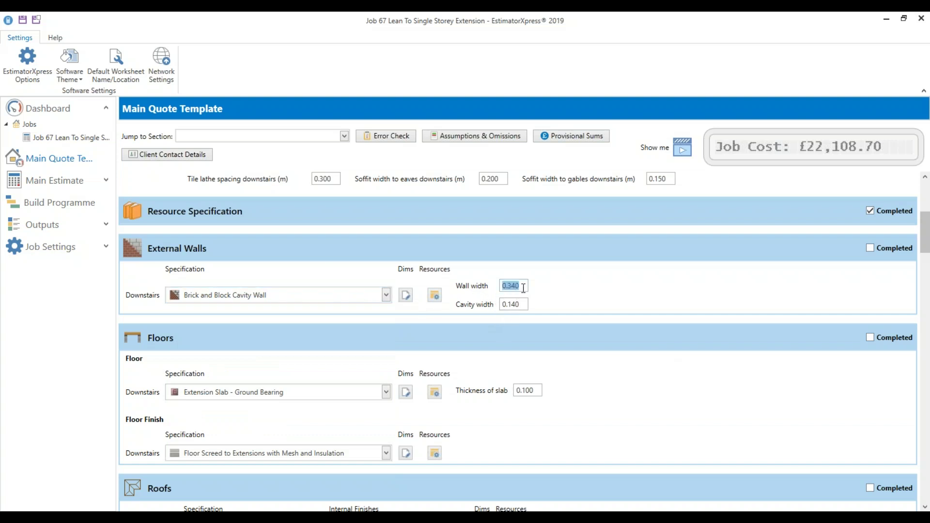
{"action": "left_click", "coordinate": [524, 288]}
{"action": "left_click", "coordinate": [525, 305]}
{"action": "left_click", "coordinate": [526, 287]}
{"action": "key", "text": "BackSpace"}
{"action": "key", "text": "BackSpace"}
{"action": "type", "text": "00"}
{"action": "key", "text": "Tab"}
{"action": "key", "text": "End"}
{"action": "key", "text": "BackSpace"}
{"action": "key", "text": "BackSpace"}
{"action": "type", "text": "00"}
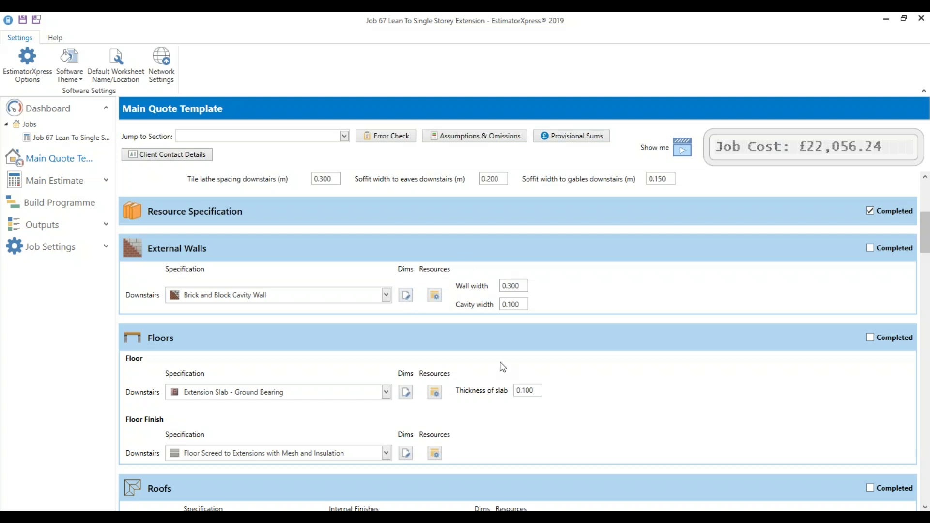
Open the downstairs external wall dimensions and turn on Show Tech Tips
{"action": "left_click", "coordinate": [408, 298]}
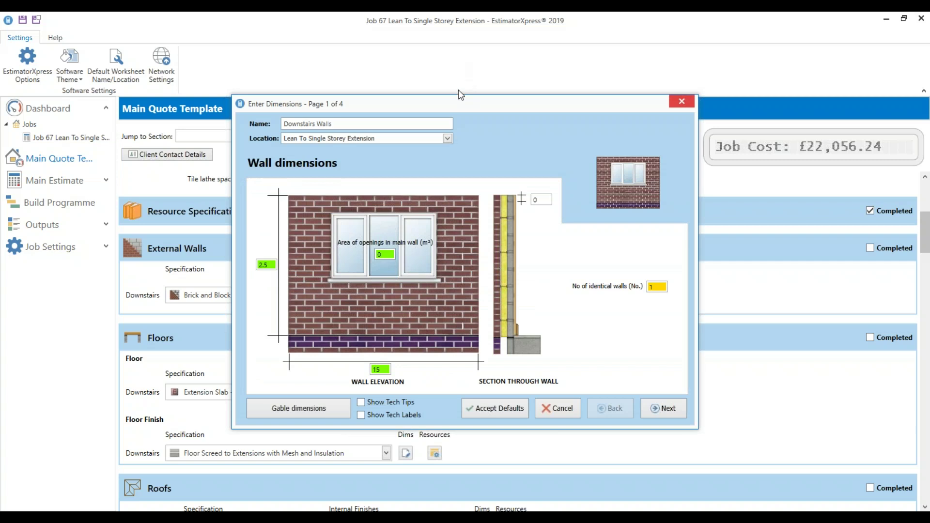
{"action": "mouse_move", "coordinate": [460, 101]}
{"action": "left_mouse_down"}
{"action": "mouse_move", "coordinate": [467, 287]}
{"action": "mouse_move", "coordinate": [446, 301]}
{"action": "mouse_move", "coordinate": [439, 280]}
{"action": "mouse_move", "coordinate": [477, 103]}
{"action": "left_mouse_up"}
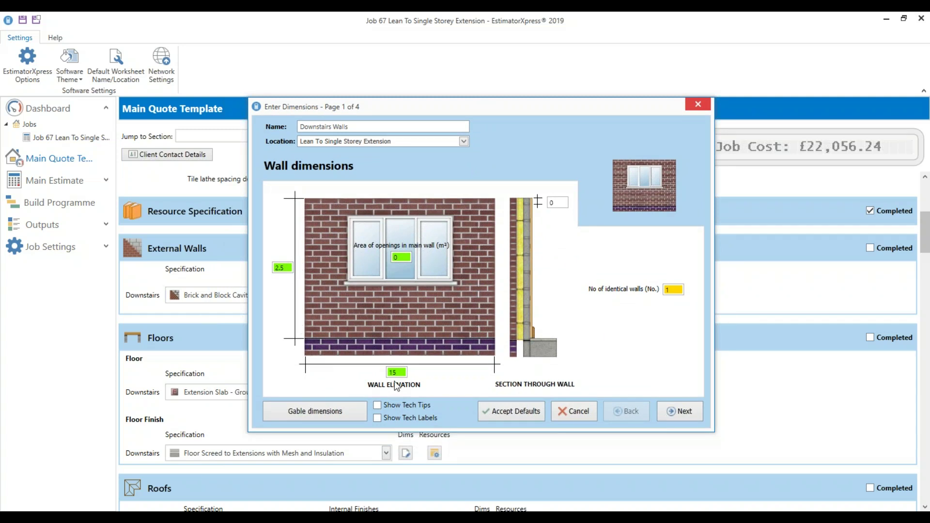
{"action": "mouse_move", "coordinate": [398, 374]}
{"action": "mouse_move", "coordinate": [394, 256]}
{"action": "left_click", "coordinate": [559, 203]}
{"action": "left_click", "coordinate": [426, 410]}
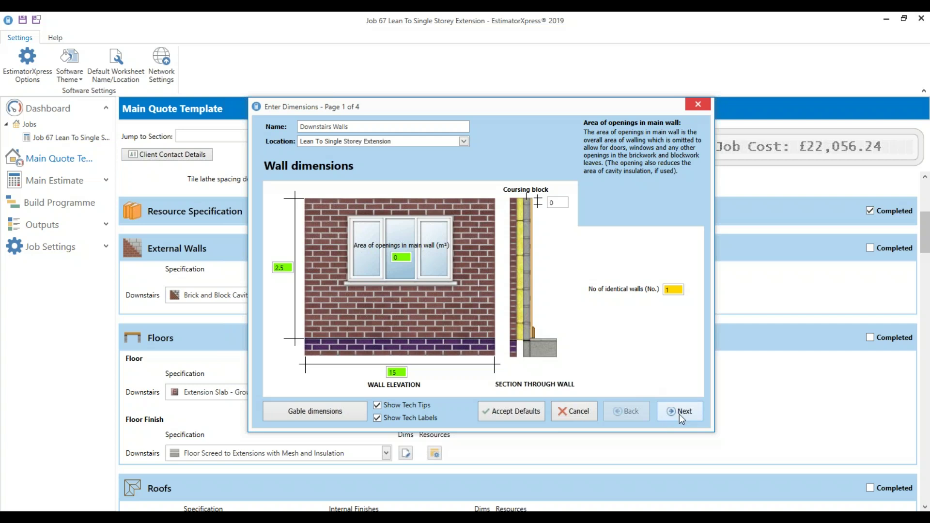
Check the gable dimensions, then return to wall dimensions and advance to foundation details
{"action": "left_click", "coordinate": [307, 412]}
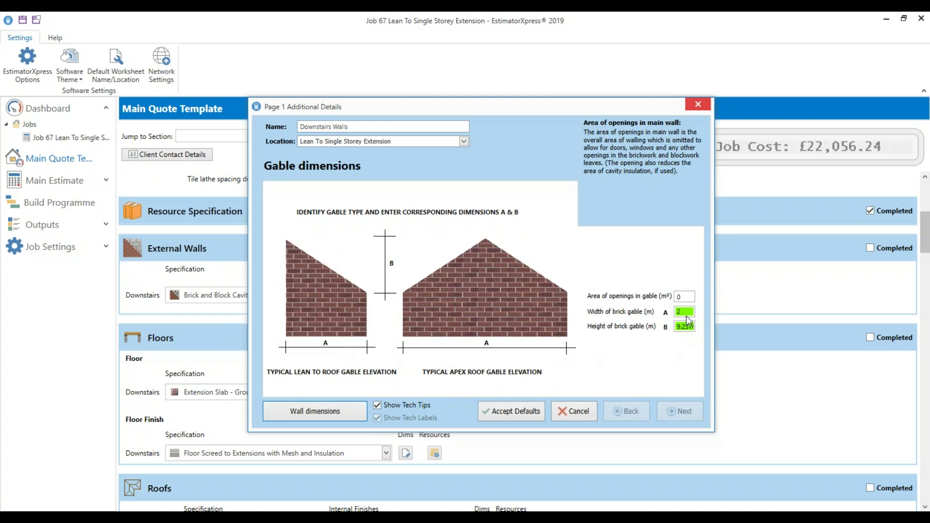
{"action": "mouse_move", "coordinate": [689, 313]}
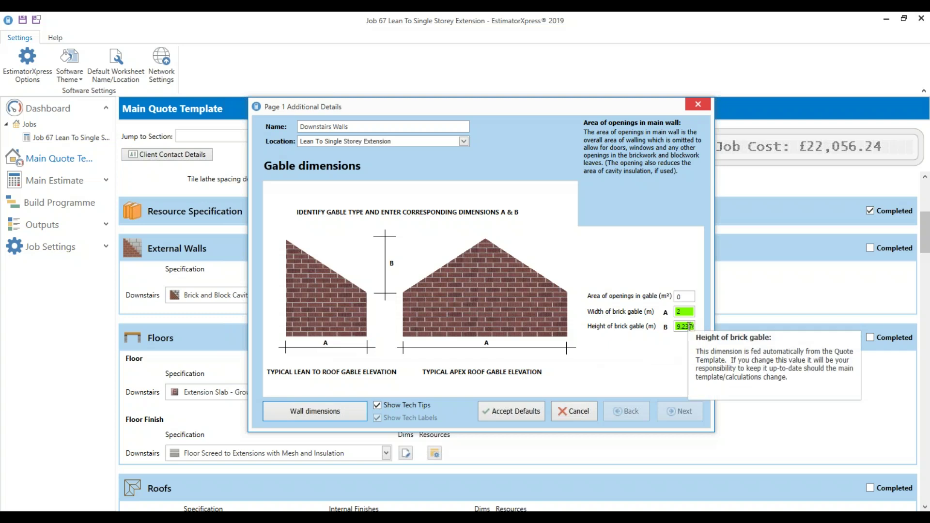
{"action": "left_click", "coordinate": [315, 411]}
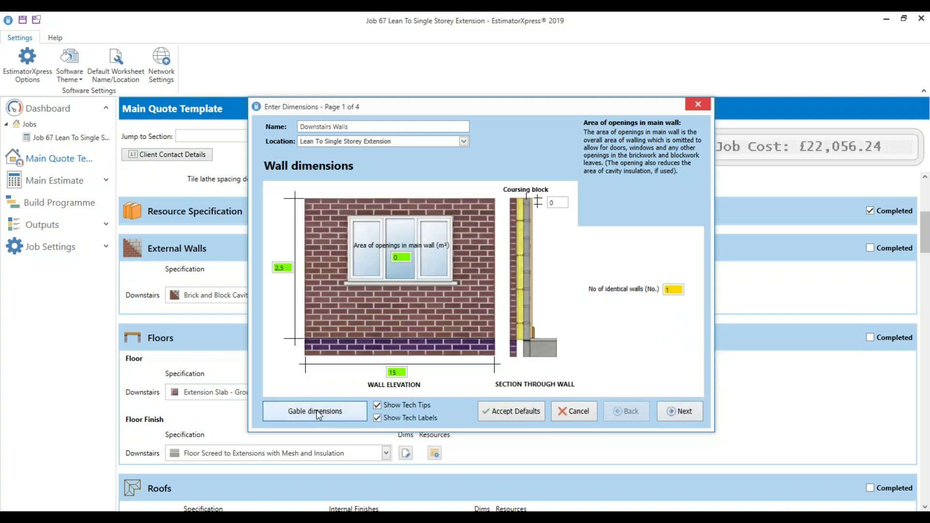
{"action": "left_click", "coordinate": [684, 413]}
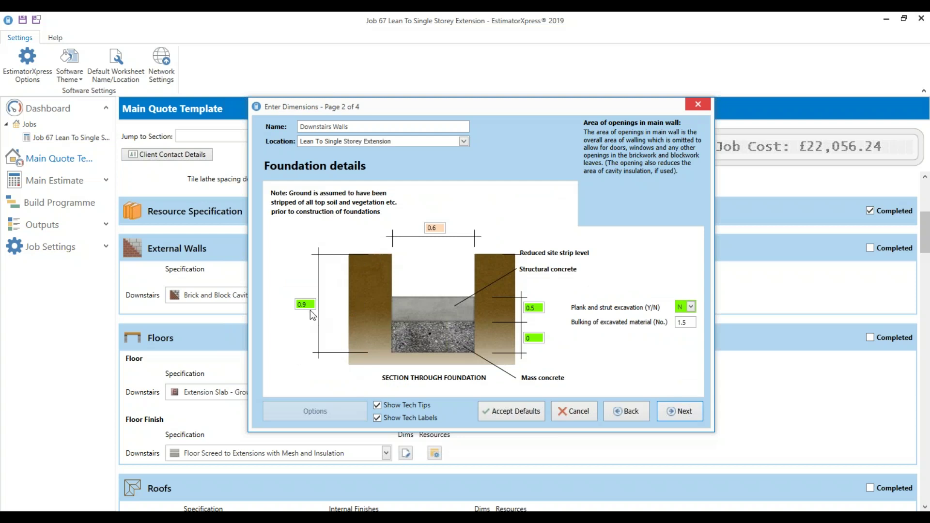
Read the tech tips for the 0.5 concrete thickness and 1.5 bulking factor, then advance to footing details
{"action": "left_click", "coordinate": [533, 309]}
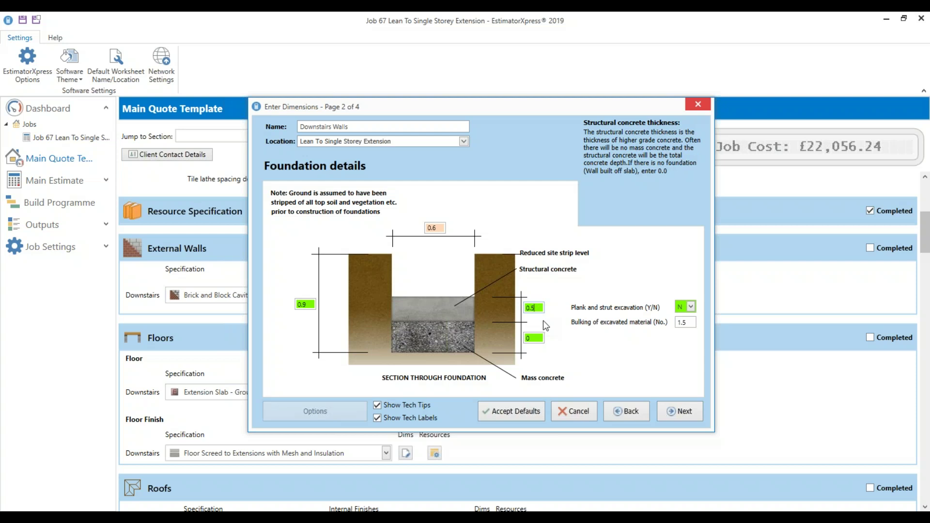
{"action": "mouse_move", "coordinate": [690, 315]}
{"action": "left_click", "coordinate": [689, 324]}
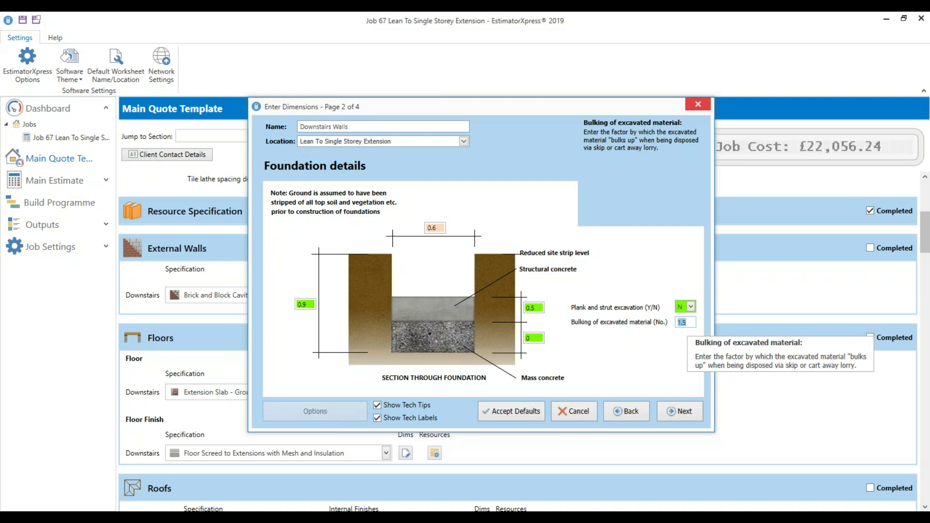
{"action": "left_click", "coordinate": [685, 413]}
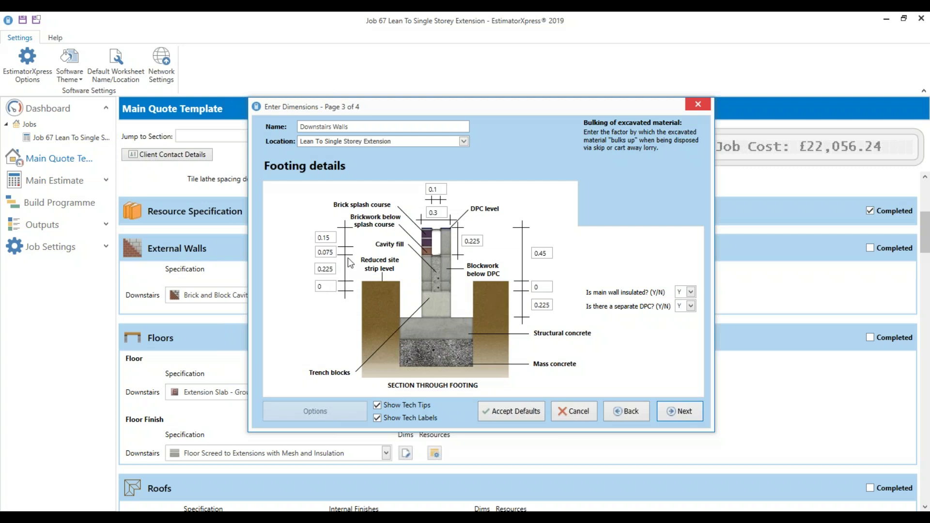
Check the footing heights and the Y answers for wall insulation and separate DPC, then advance to page 4
{"action": "mouse_move", "coordinate": [334, 254]}
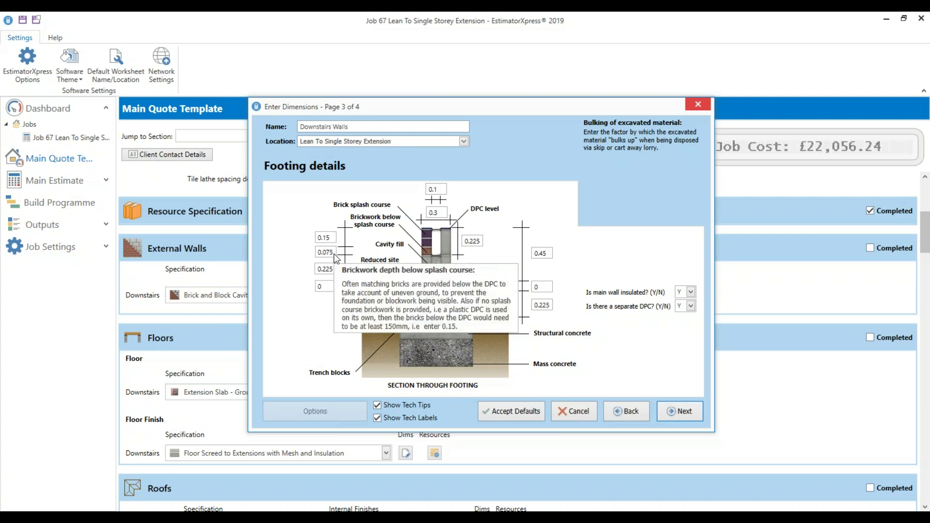
{"action": "mouse_move", "coordinate": [549, 308]}
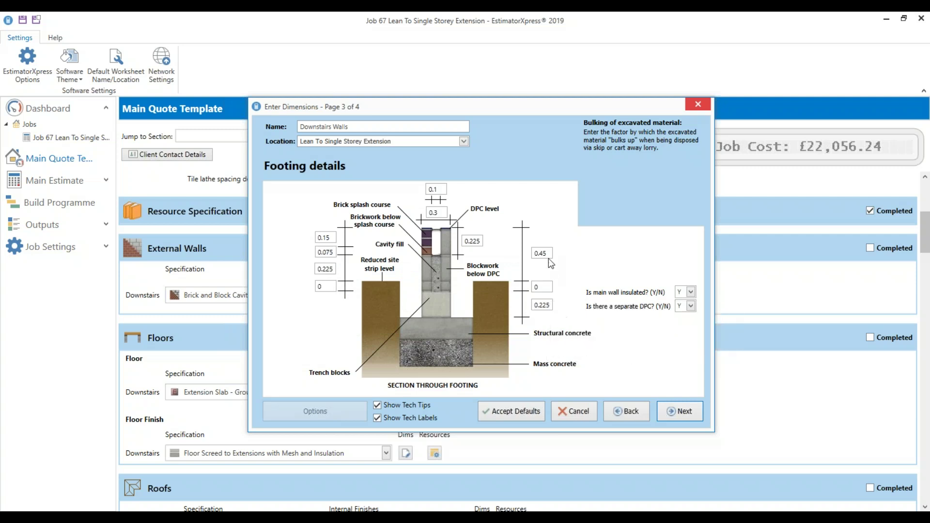
{"action": "mouse_move", "coordinate": [549, 255]}
{"action": "mouse_move", "coordinate": [652, 298]}
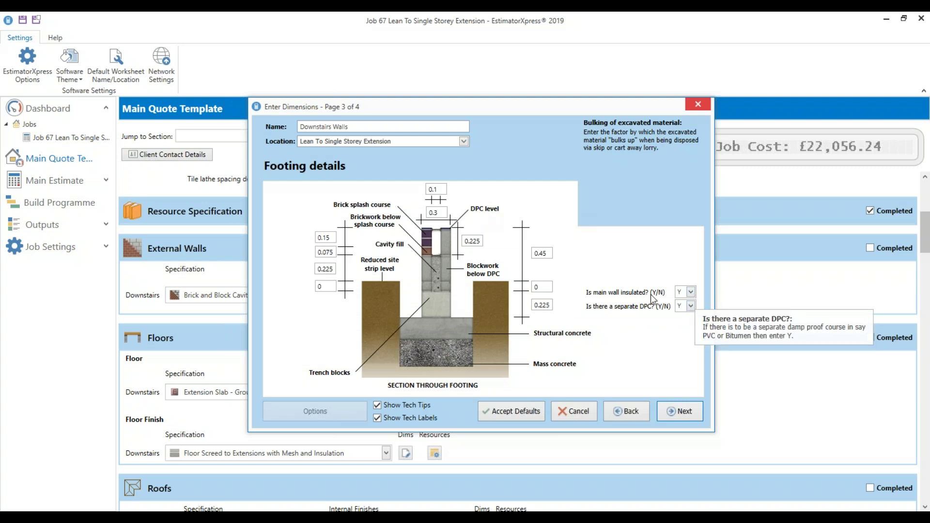
{"action": "mouse_move", "coordinate": [690, 293]}
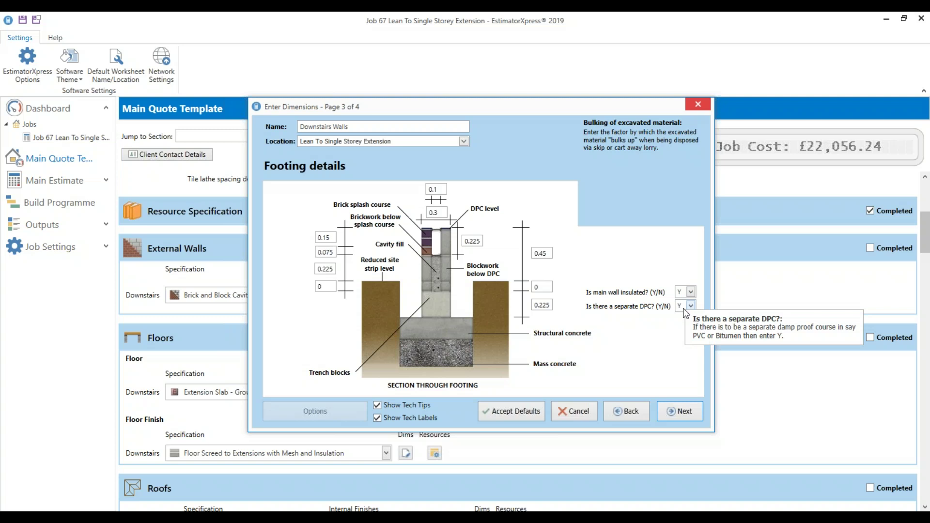
{"action": "left_click", "coordinate": [676, 412]}
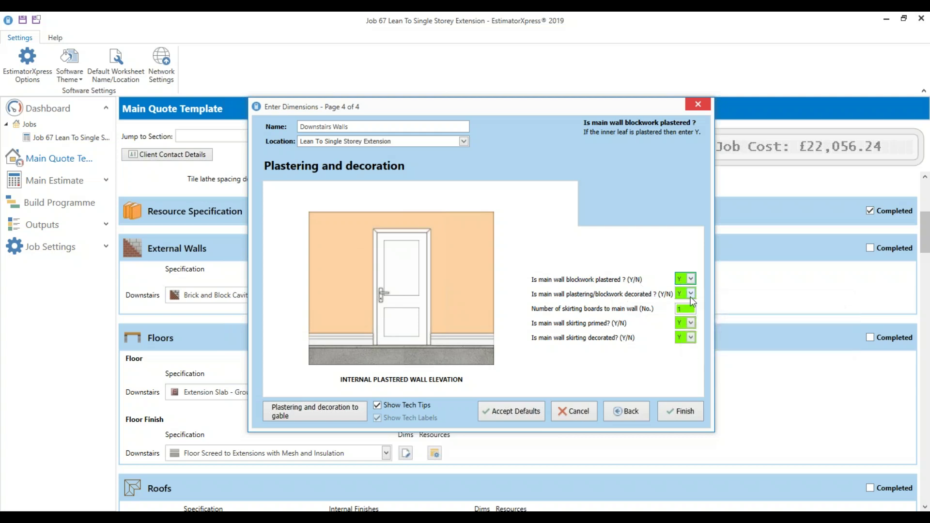
Keep plastering and decoration at Y with 1 skirting board and finish the wall dimensions
{"action": "mouse_move", "coordinate": [691, 299]}
{"action": "left_click", "coordinate": [681, 310]}
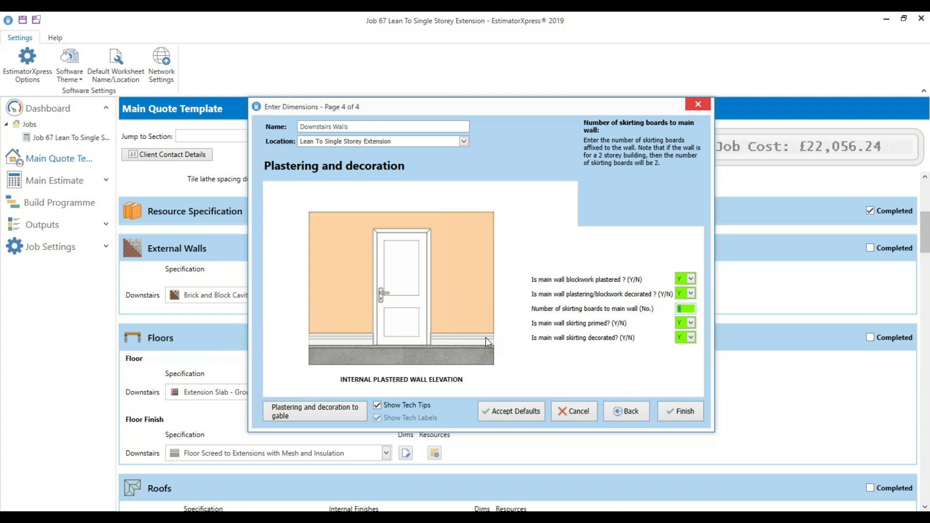
{"action": "left_click", "coordinate": [696, 412]}
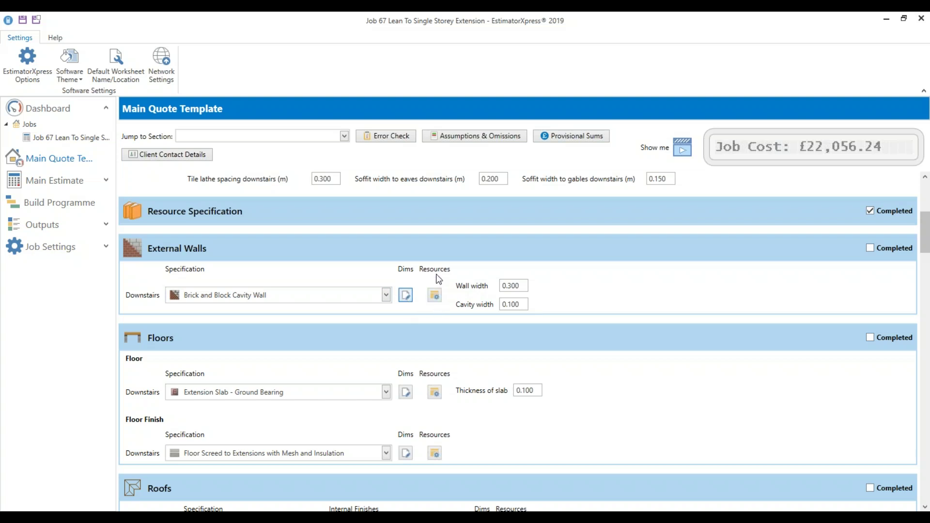
In the cavity wall resources, replace the facing bricks above DPC with the £0.80-each allowance
{"action": "left_click", "coordinate": [436, 299]}
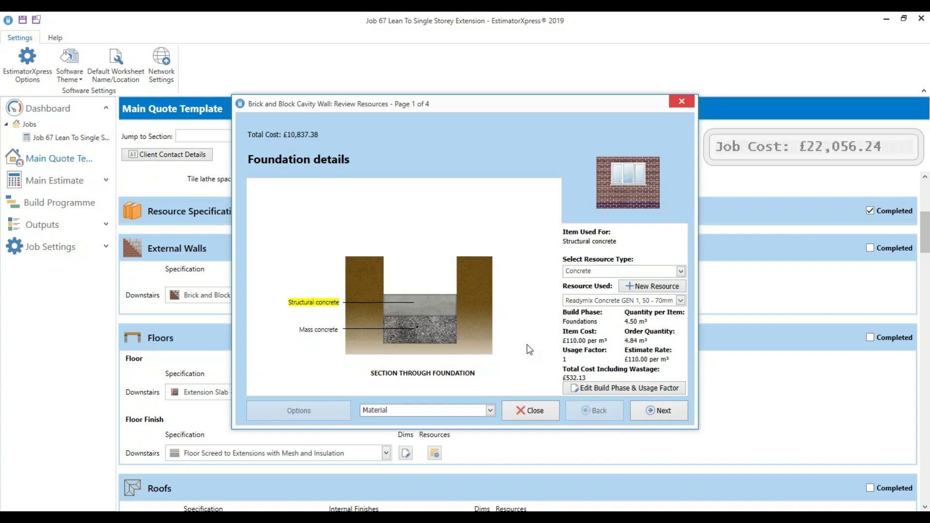
{"action": "left_click", "coordinate": [641, 412]}
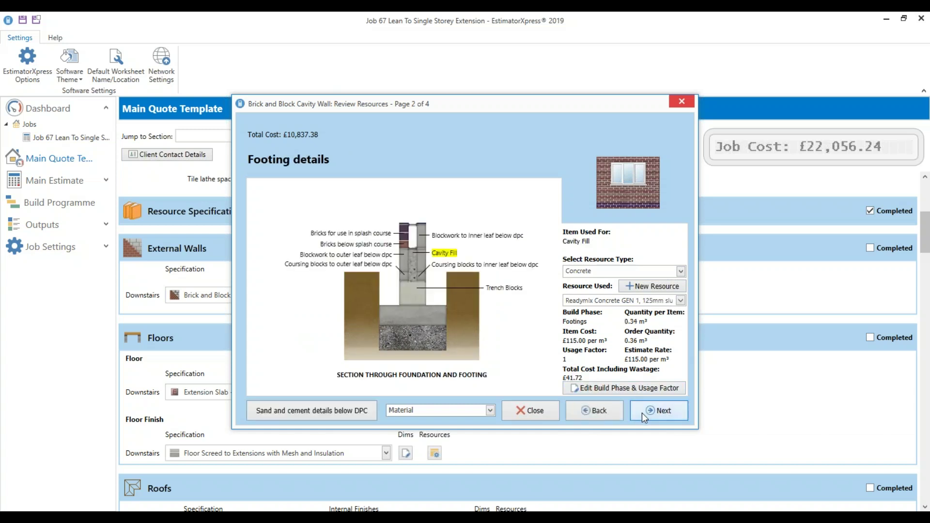
{"action": "left_click", "coordinate": [645, 413]}
{"action": "mouse_move", "coordinate": [338, 255]}
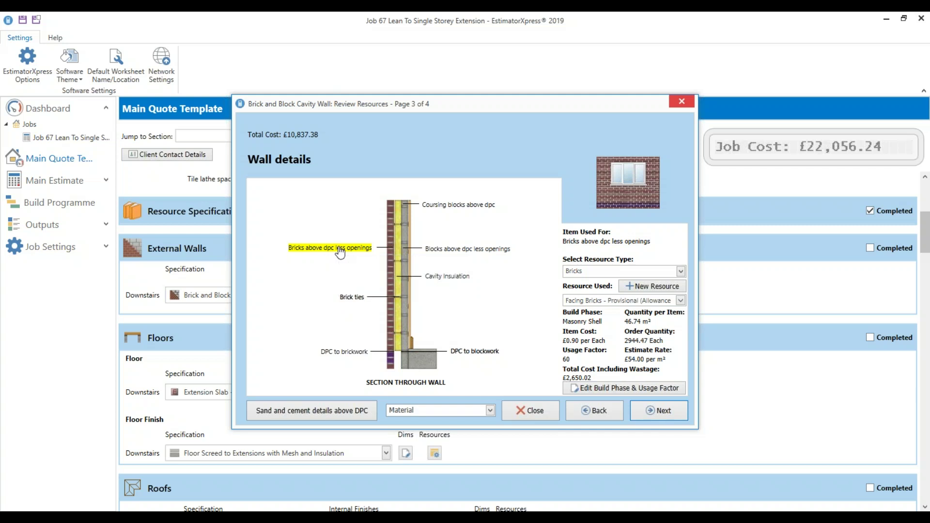
{"action": "left_click", "coordinate": [680, 301]}
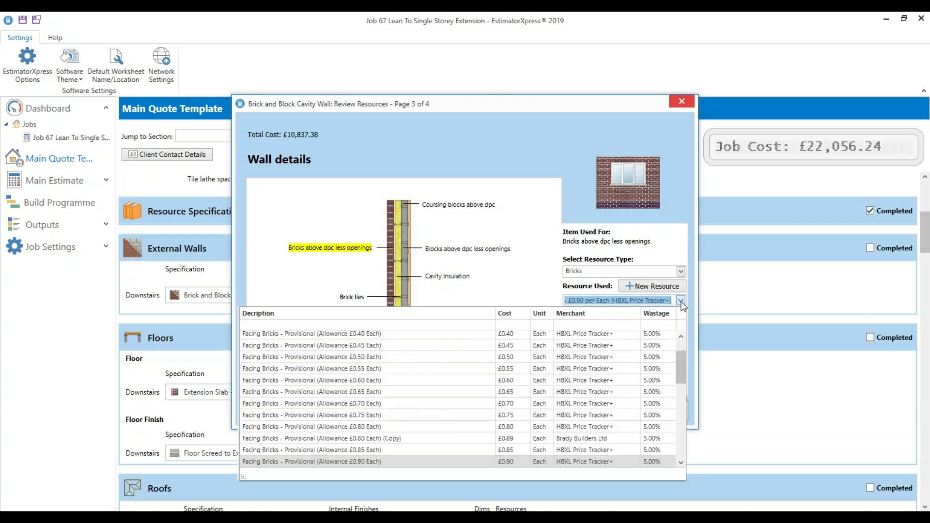
{"action": "left_click", "coordinate": [357, 427]}
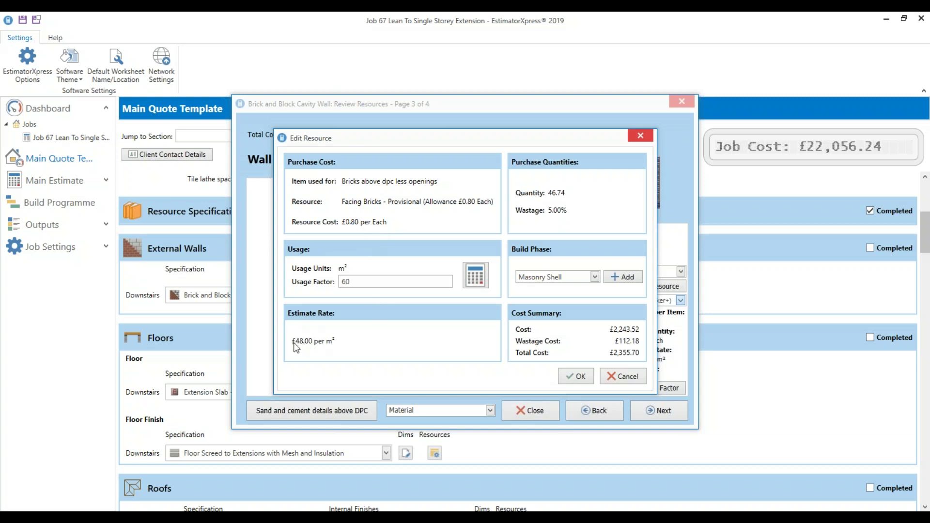
Recheck the facing bricks with wastage included and keep usage factor 60, giving £10,543.06 total
{"action": "left_click", "coordinate": [476, 275]}
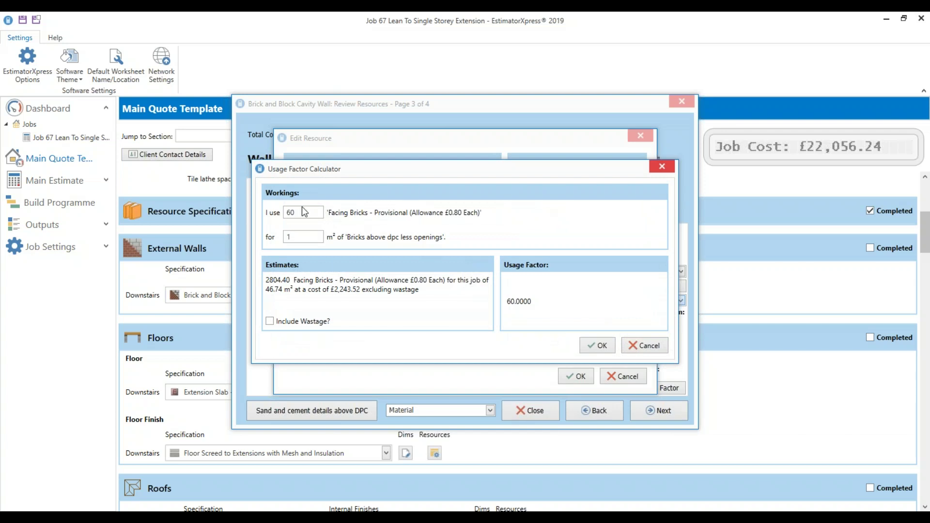
{"action": "left_click", "coordinate": [291, 237]}
{"action": "left_click", "coordinate": [295, 322]}
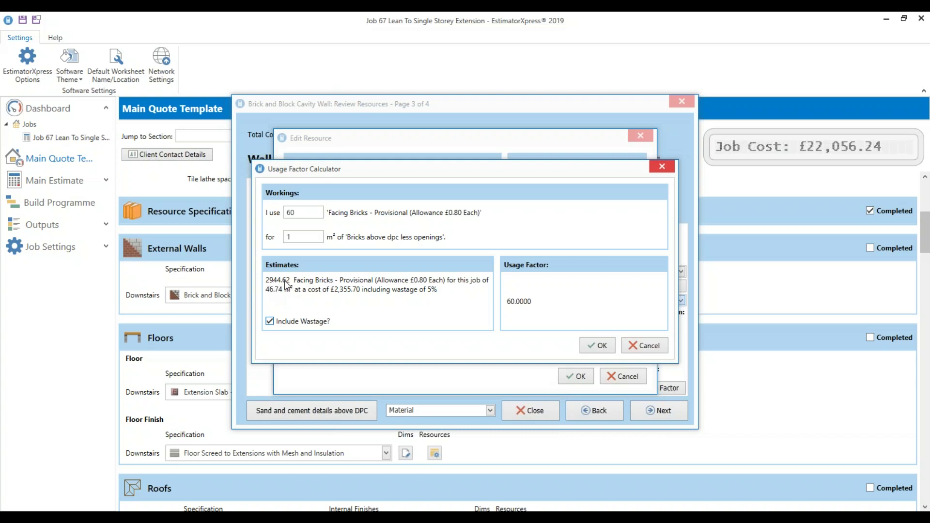
{"action": "left_click", "coordinate": [598, 345]}
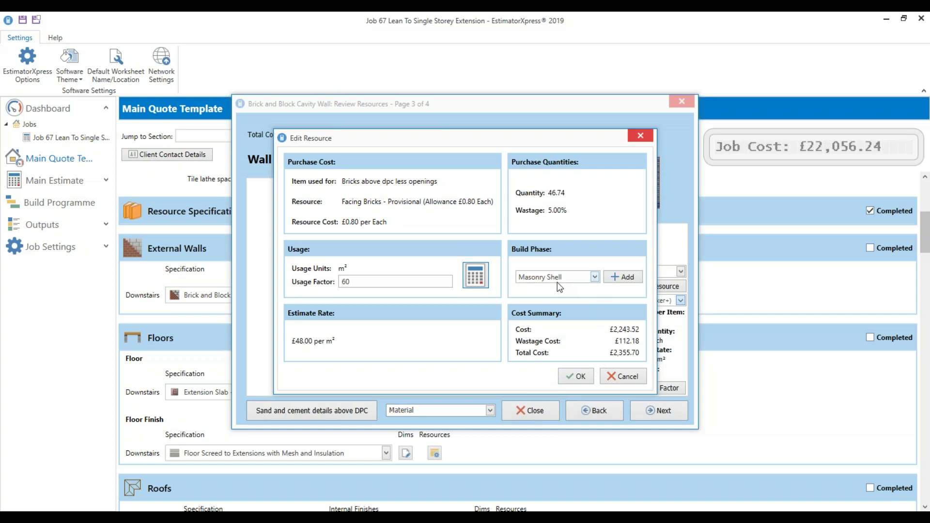
{"action": "left_click", "coordinate": [577, 377]}
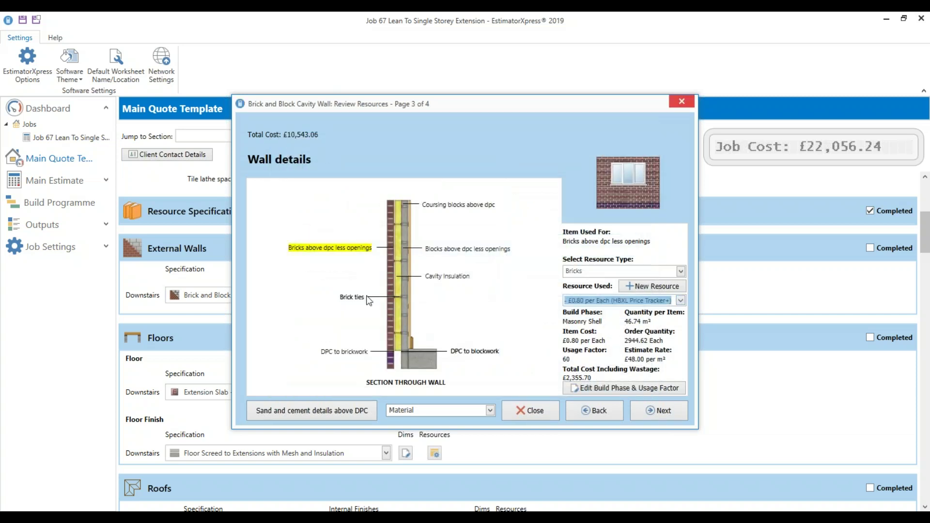
Switch to labour resources and edit the bricklaying above DPC item
{"action": "left_click", "coordinate": [446, 411]}
{"action": "left_click", "coordinate": [444, 434]}
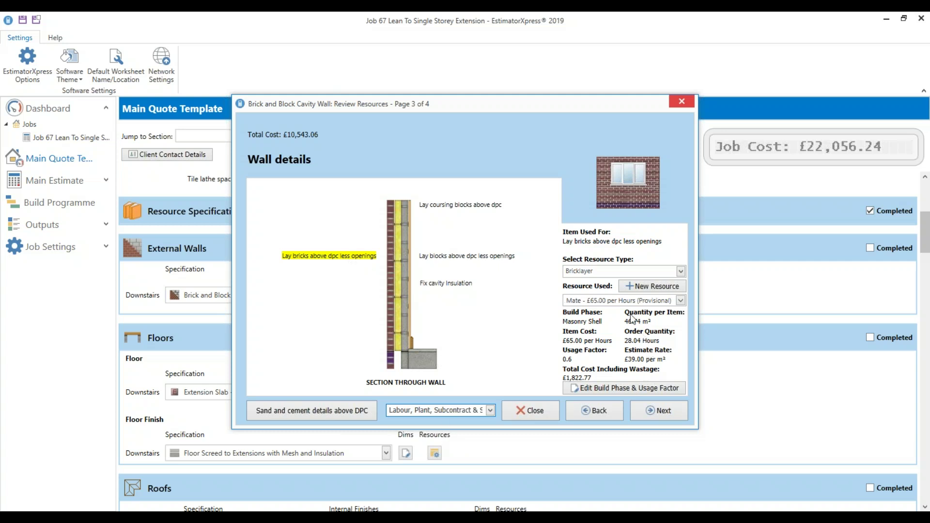
{"action": "mouse_move", "coordinate": [342, 258]}
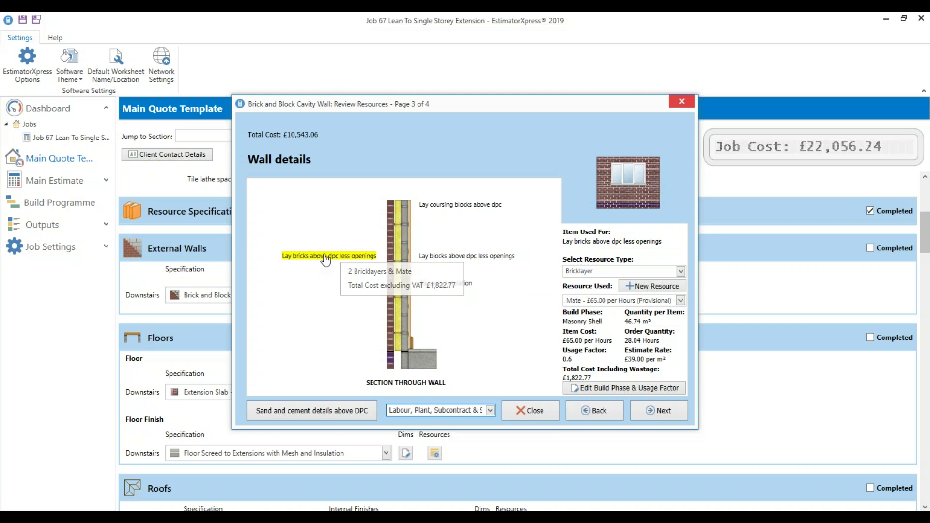
{"action": "left_click", "coordinate": [621, 388]}
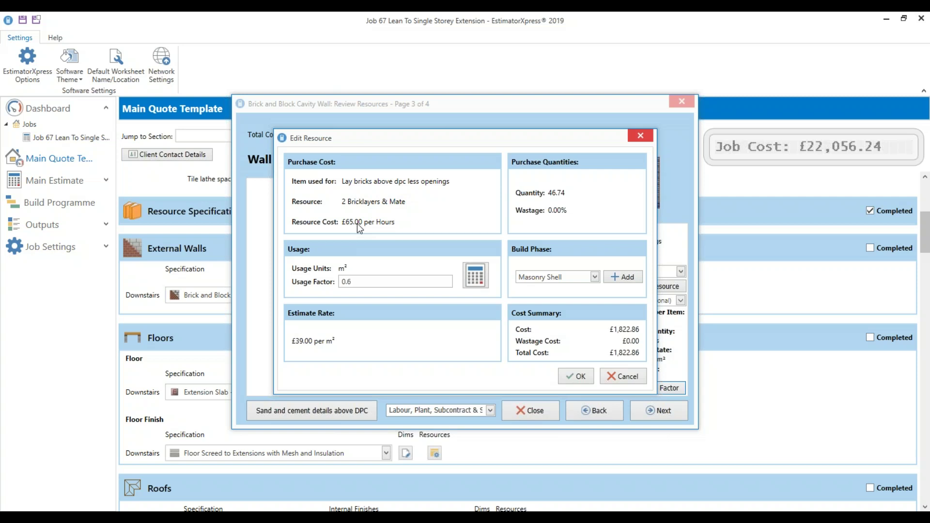
Try hours with 2.00 and 1 in the usage factor calculator, then discard and keep factor 0.6
{"action": "left_click", "coordinate": [475, 275]}
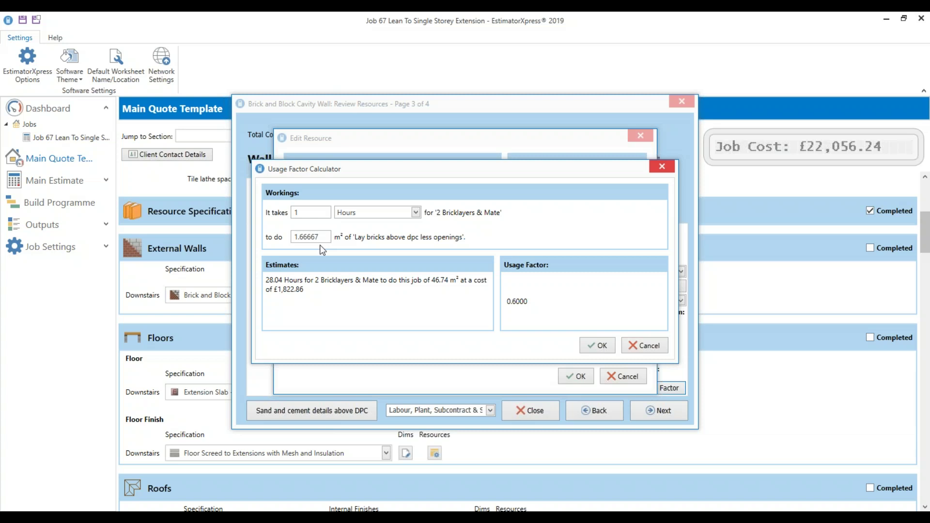
{"action": "left_click", "coordinate": [358, 215]}
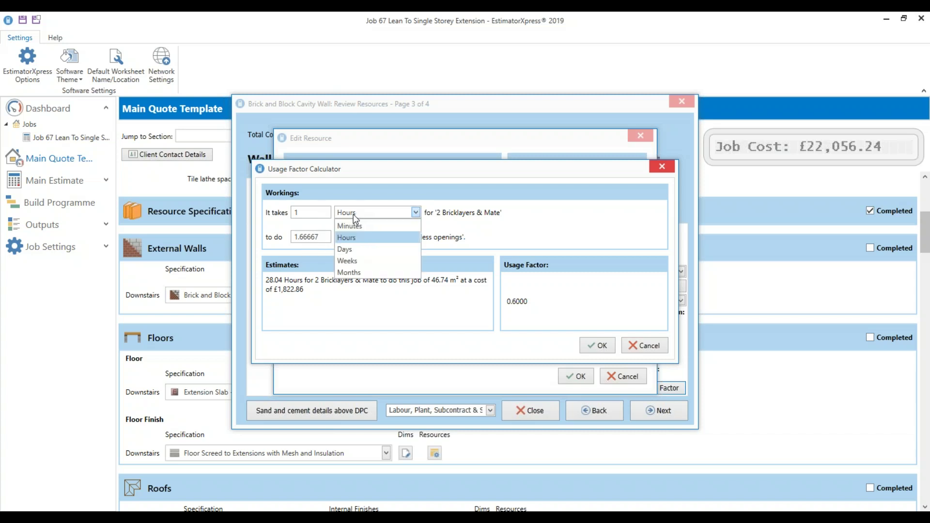
{"action": "left_click", "coordinate": [356, 210]}
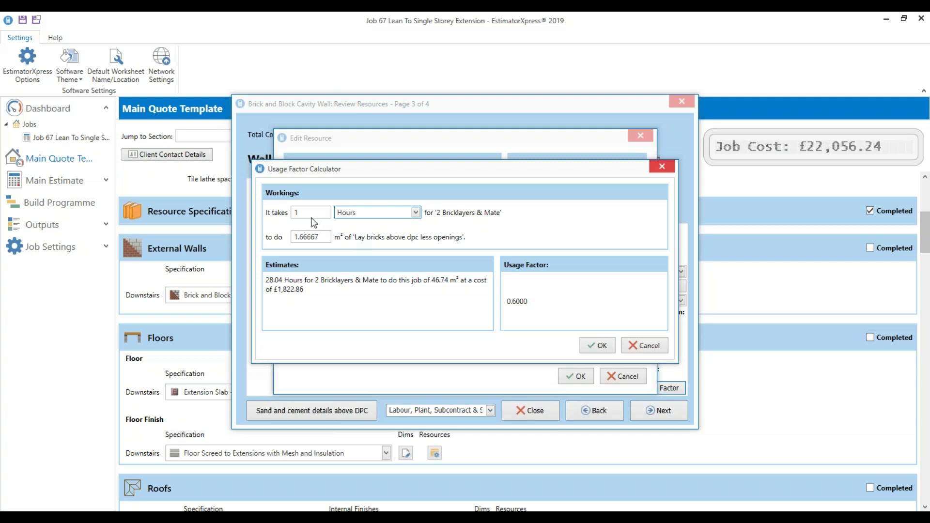
{"action": "key", "text": "Tab"}
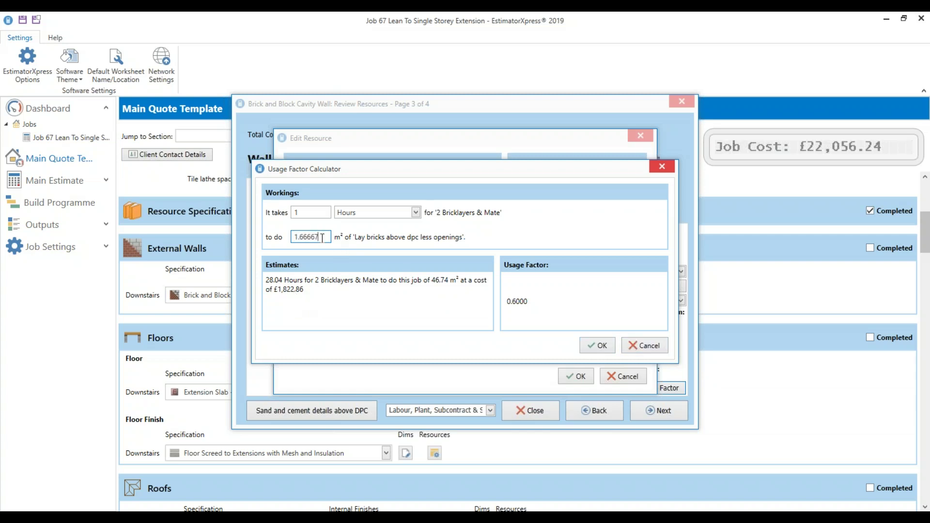
{"action": "type", "text": "2.00"}
{"action": "double_click", "coordinate": [307, 237]}
{"action": "type", "text": "1"}
{"action": "left_click", "coordinate": [645, 345]}
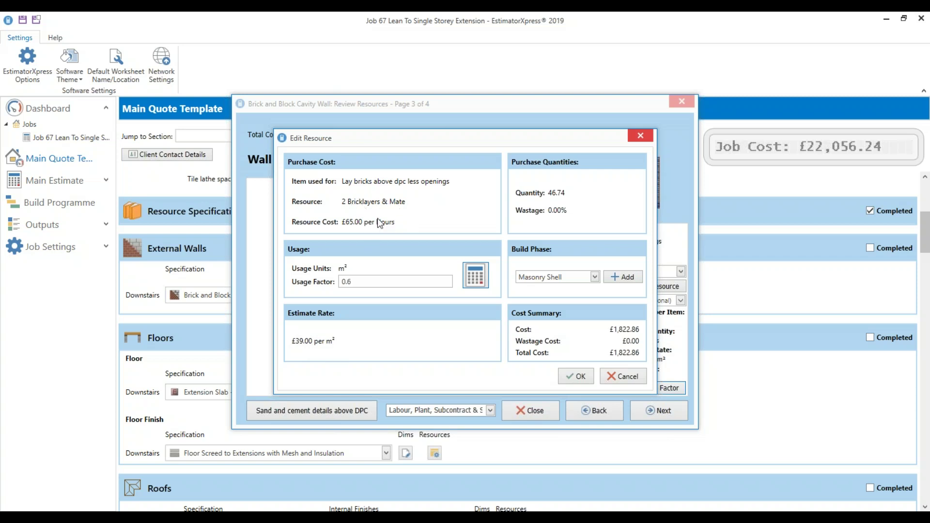
{"action": "left_click", "coordinate": [576, 376]}
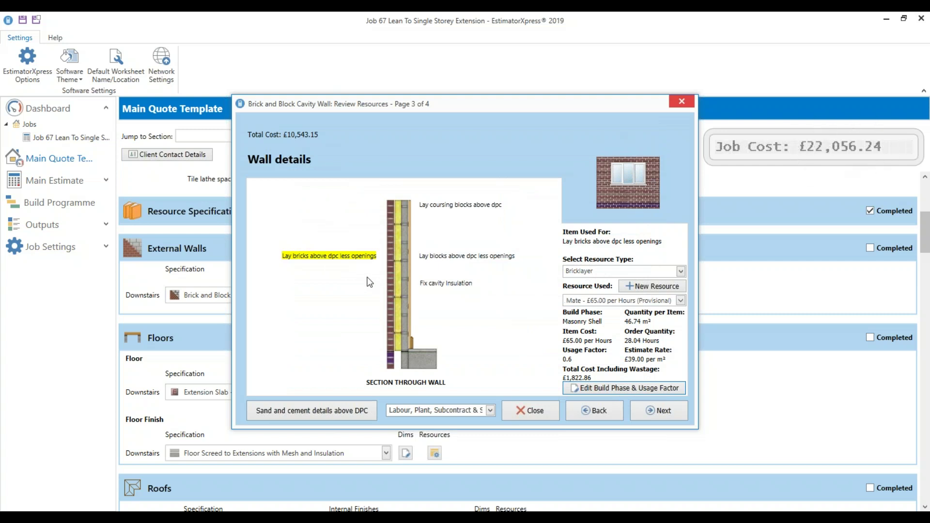
Compare material and labour resources, checking coursing blocks and Fix cavity Insulation costs, then advance to Finishes to walls
{"action": "left_click", "coordinate": [454, 412]}
{"action": "left_click", "coordinate": [448, 421]}
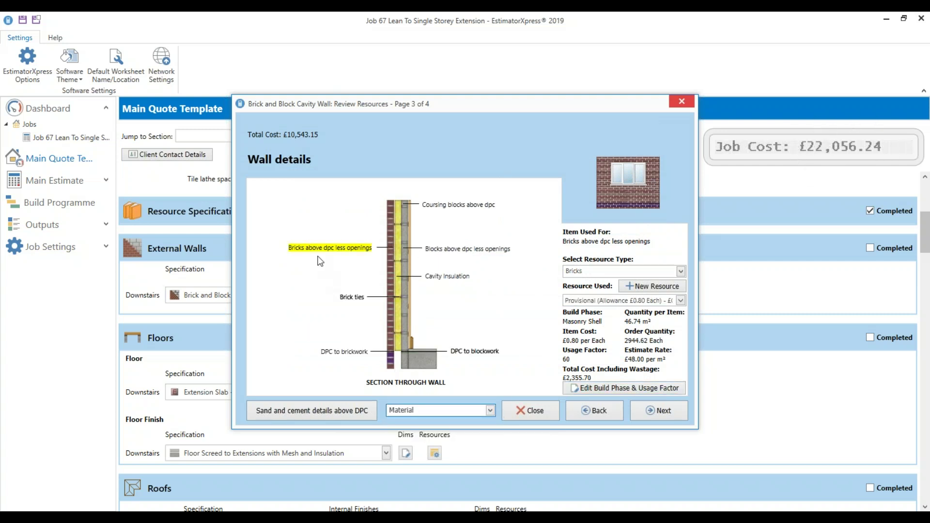
{"action": "left_click", "coordinate": [438, 411]}
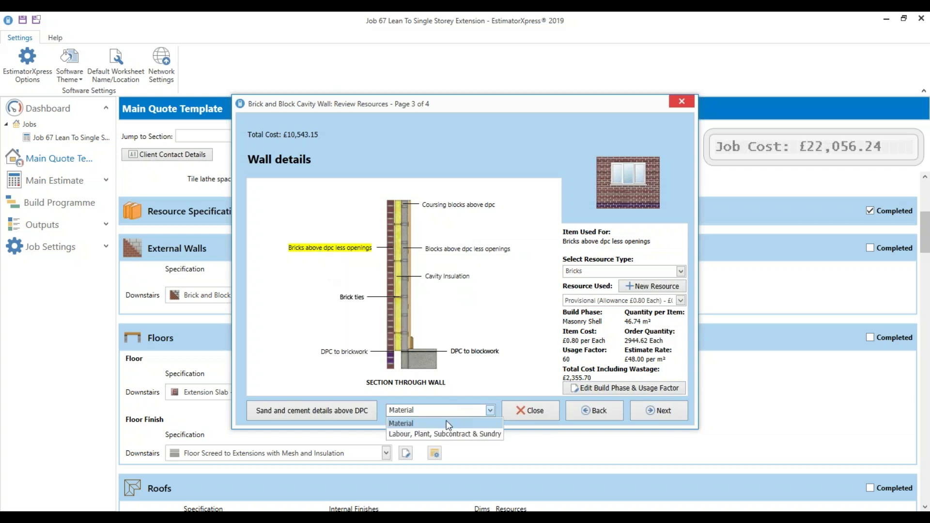
{"action": "left_click", "coordinate": [448, 435]}
{"action": "mouse_move", "coordinate": [323, 262]}
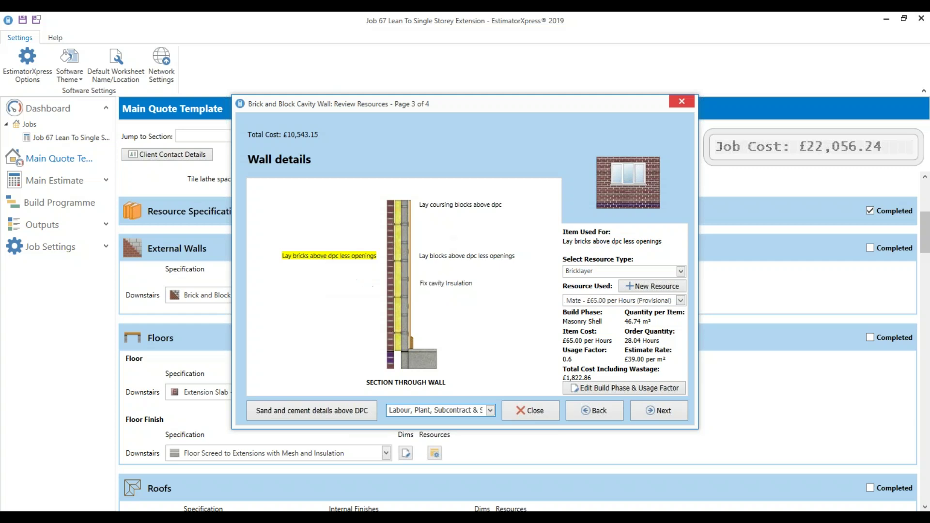
{"action": "left_click", "coordinate": [460, 206]}
{"action": "left_click", "coordinate": [458, 284]}
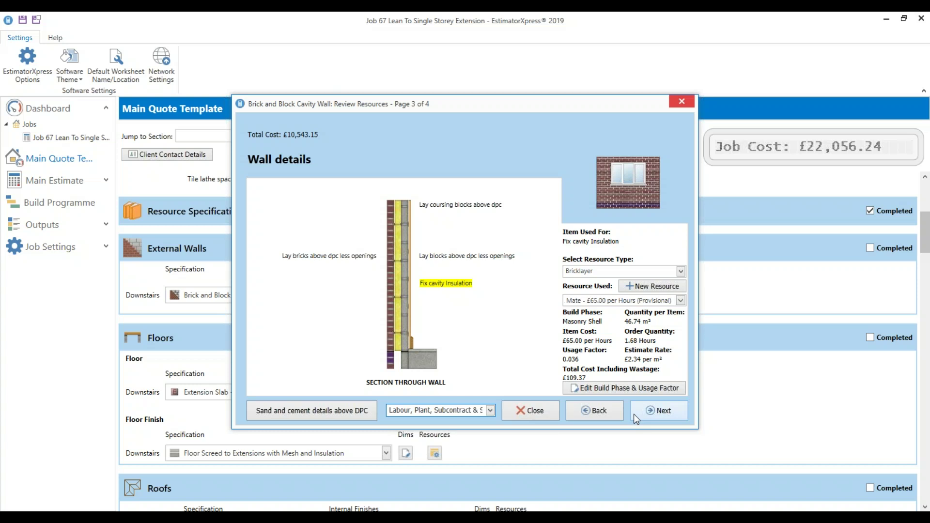
{"action": "left_click", "coordinate": [662, 412]}
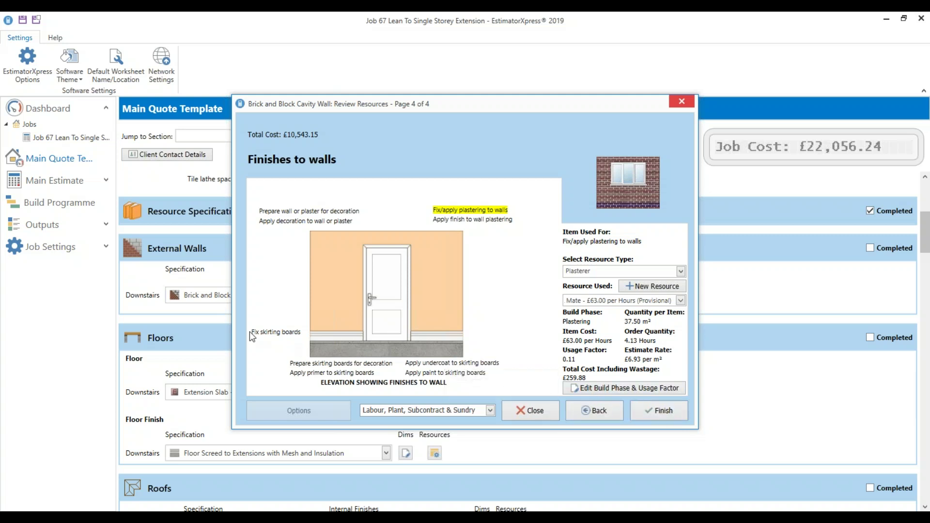
Review Fix skirting boards labour plus Skirting boards and Fixings to skirtings material costs, then finish the review
{"action": "mouse_move", "coordinate": [259, 334]}
{"action": "left_click", "coordinate": [282, 333]}
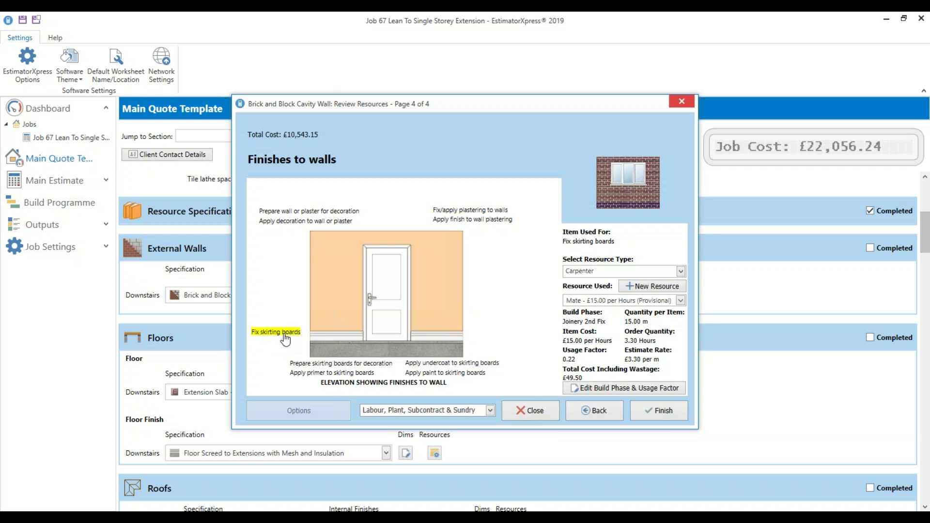
{"action": "mouse_move", "coordinate": [292, 338]}
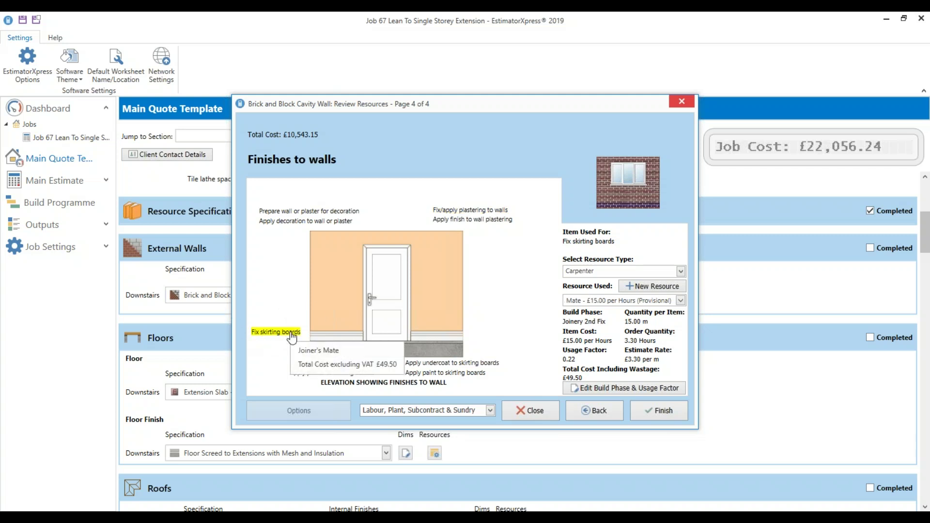
{"action": "left_click", "coordinate": [455, 411]}
{"action": "left_click", "coordinate": [446, 432]}
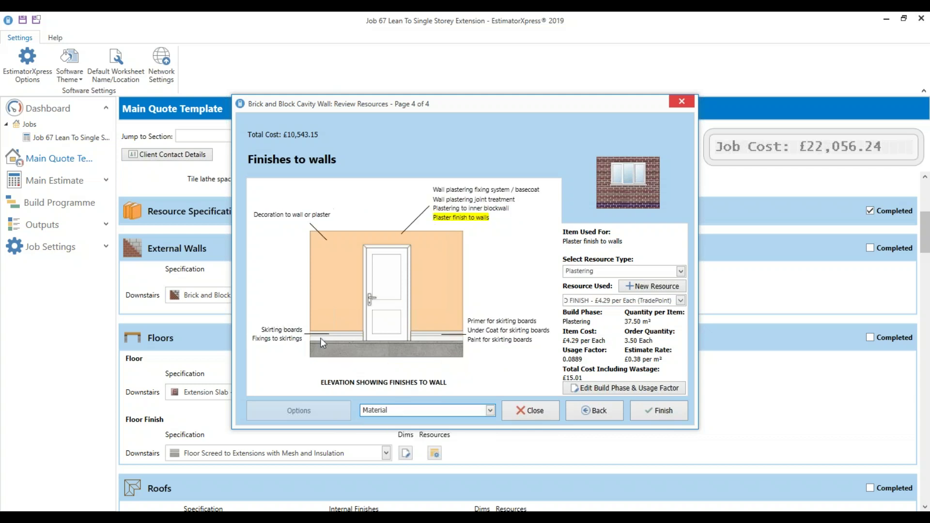
{"action": "left_click", "coordinate": [273, 331]}
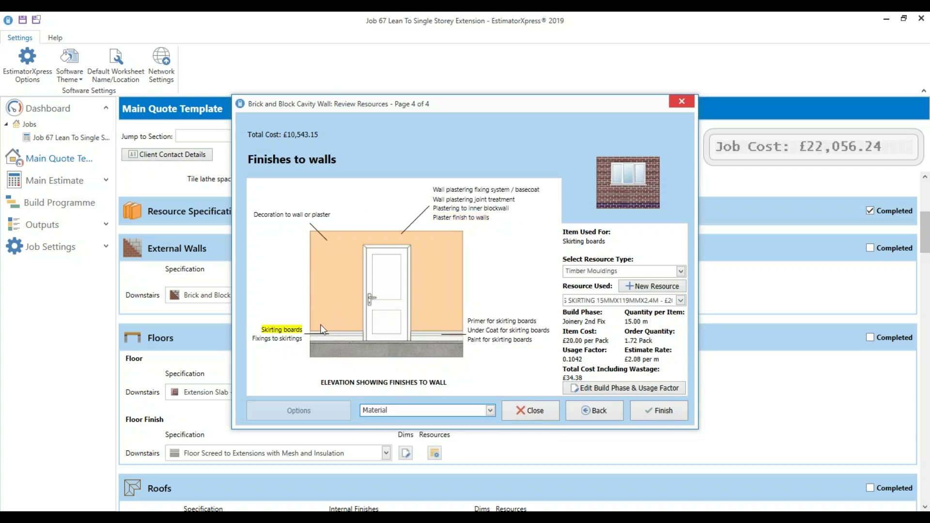
{"action": "left_click", "coordinate": [293, 339]}
{"action": "mouse_move", "coordinate": [296, 343]}
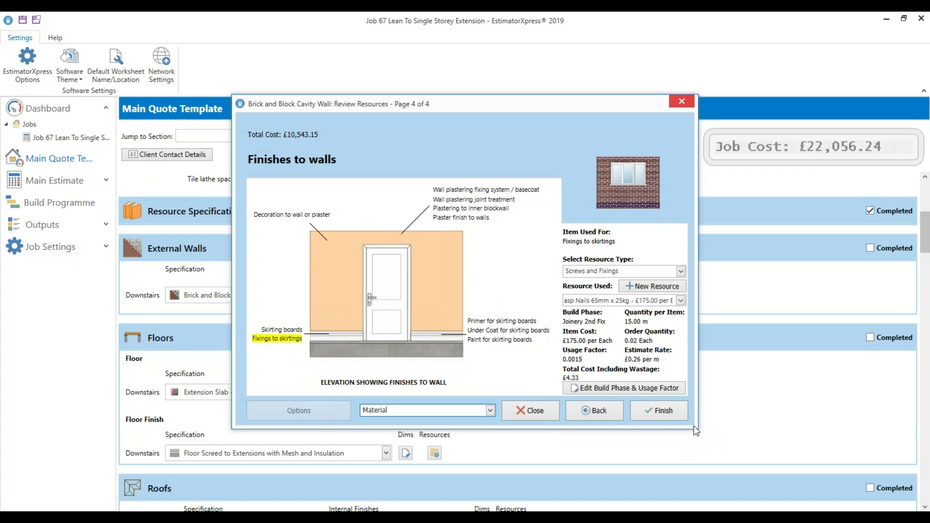
{"action": "left_click", "coordinate": [678, 410]}
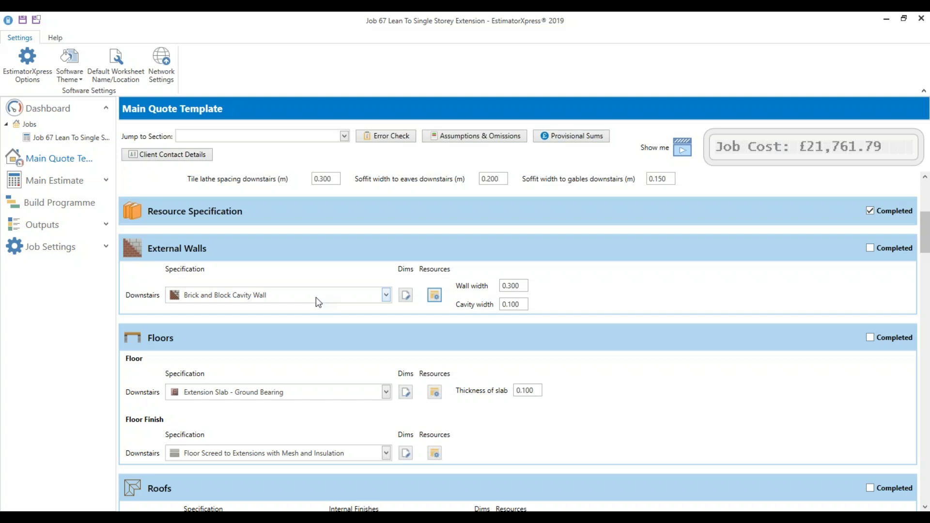
Mark External Walls completed and set a ground-bearing, insulated, reinforced extension slab 0.125 thick
{"action": "left_click", "coordinate": [889, 248]}
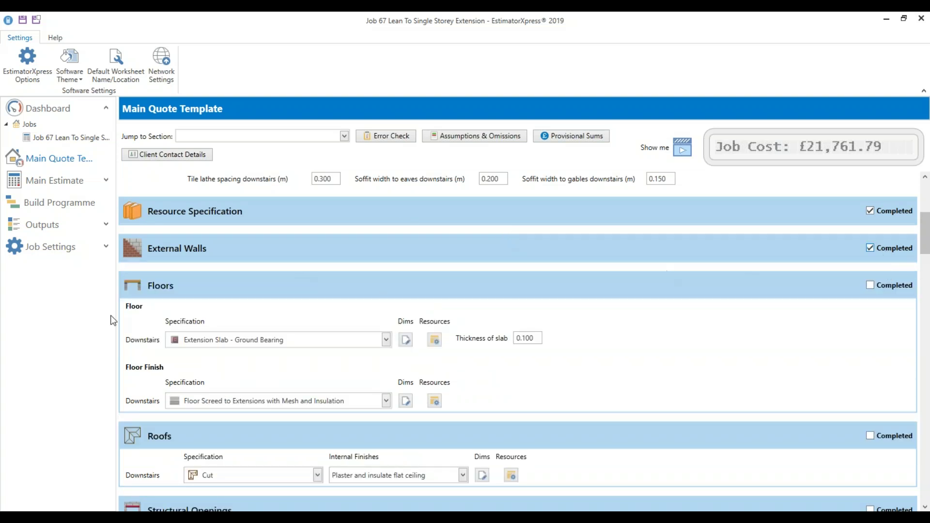
{"action": "scroll", "coordinate": [368, 349], "scroll_direction": "down", "scroll_amount": 1}
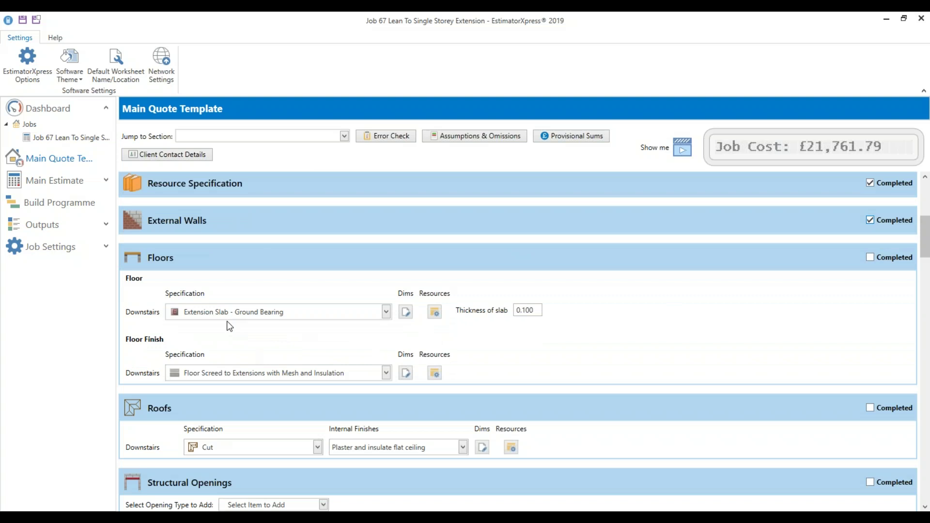
{"action": "left_click", "coordinate": [260, 317]}
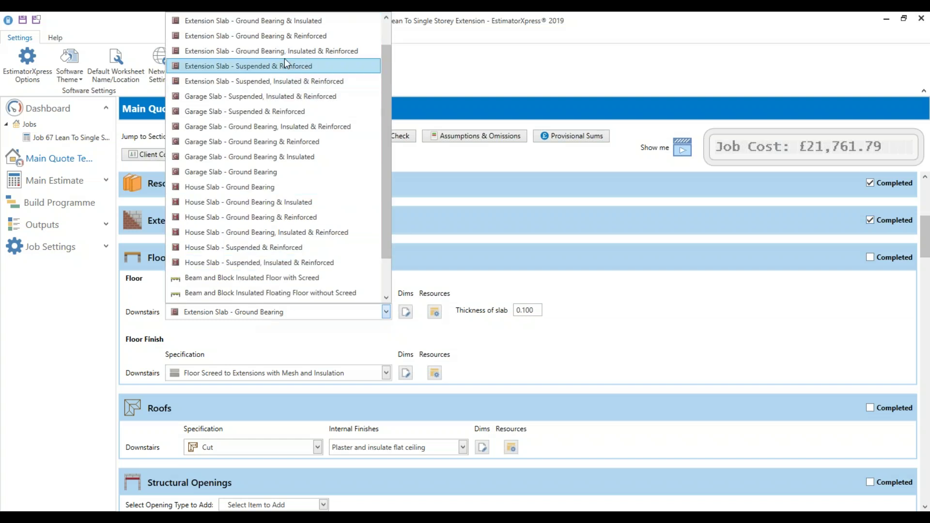
{"action": "left_click", "coordinate": [284, 51]}
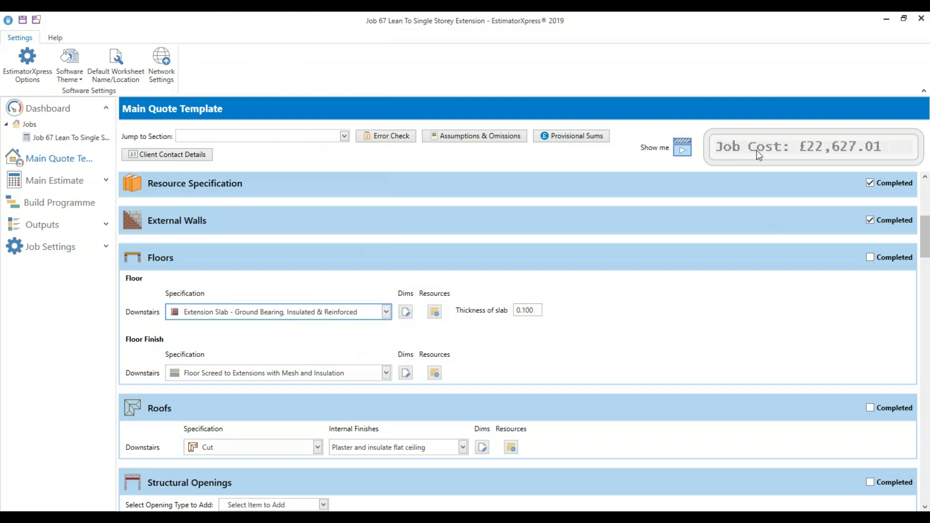
{"action": "left_click", "coordinate": [535, 310]}
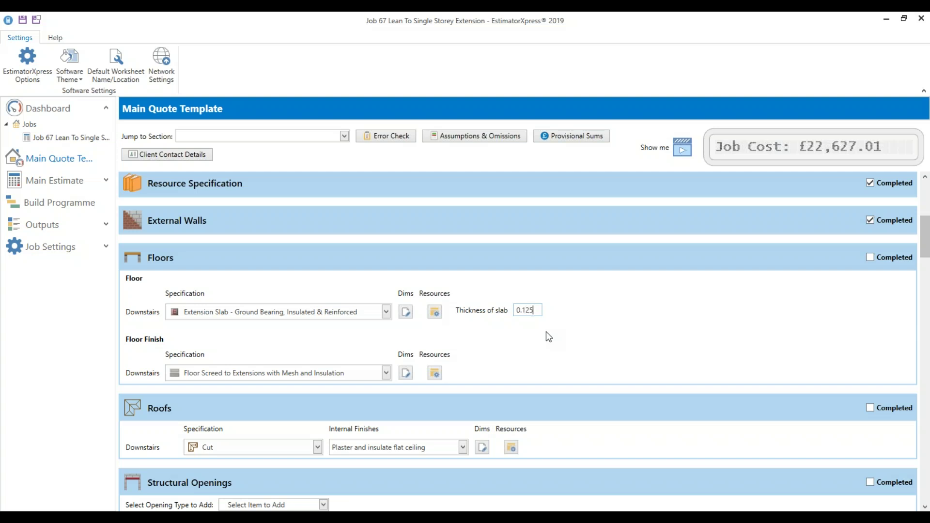
{"action": "left_click", "coordinate": [406, 312]}
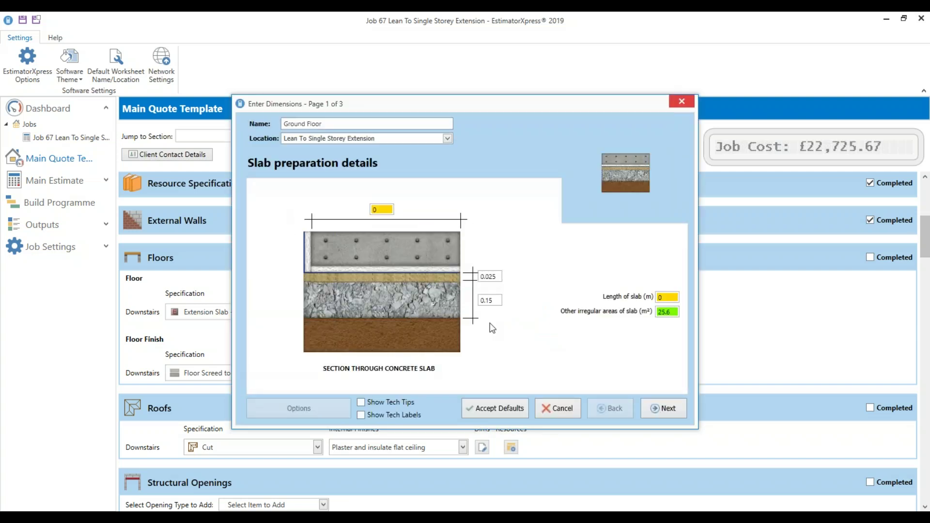
Check the slab area, perimeter insulation, wheel barrow and shovel days, then finish the slab dimensions
{"action": "left_click", "coordinate": [667, 314]}
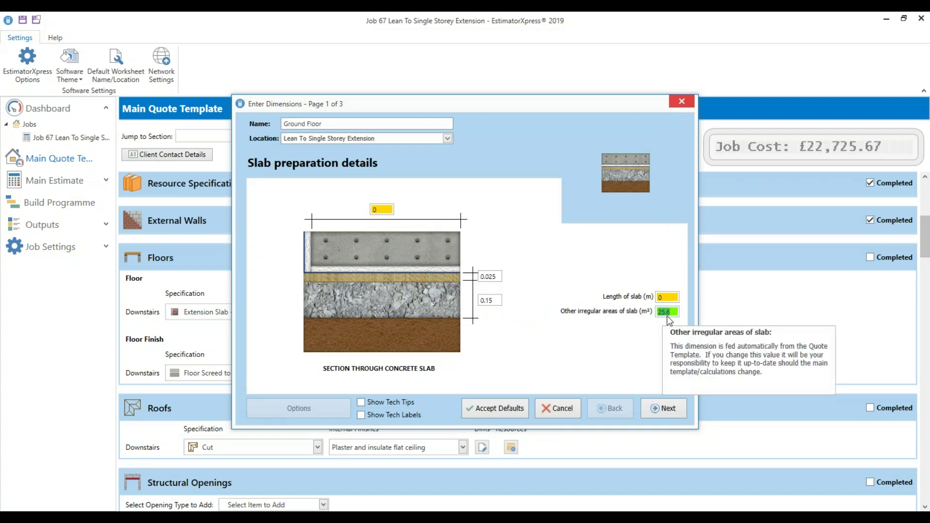
{"action": "left_click", "coordinate": [664, 414]}
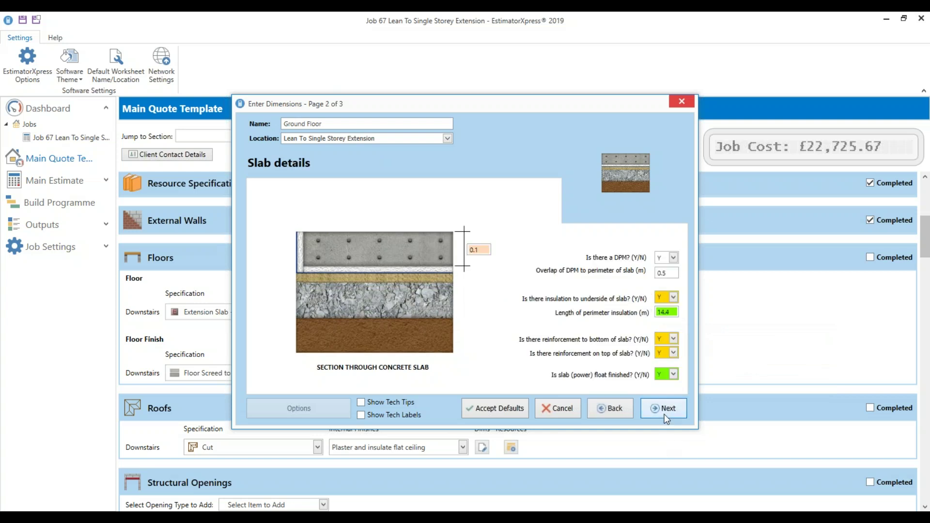
{"action": "left_click", "coordinate": [665, 312]}
{"action": "mouse_move", "coordinate": [665, 341]}
{"action": "left_click", "coordinate": [664, 406]}
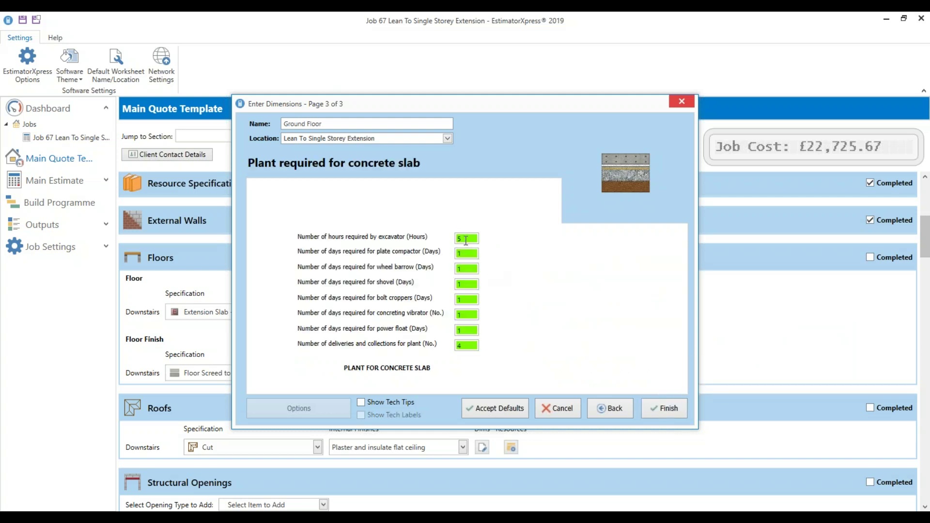
{"action": "left_click", "coordinate": [460, 268]}
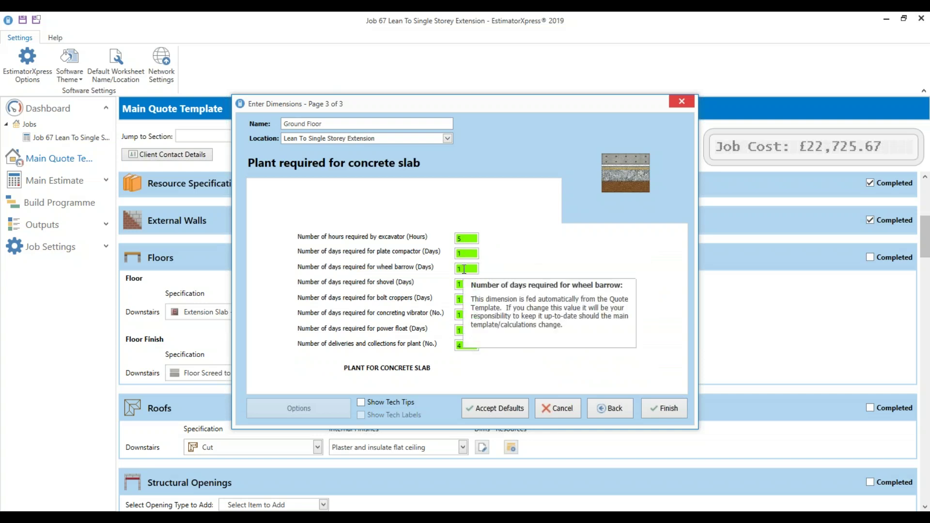
{"action": "left_click", "coordinate": [459, 282]}
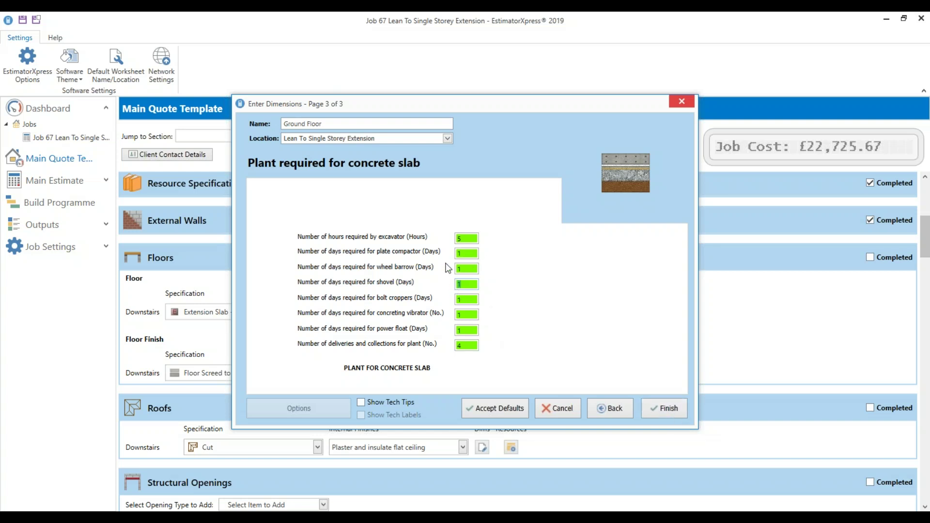
{"action": "left_click", "coordinate": [461, 266]}
{"action": "left_click", "coordinate": [674, 409]}
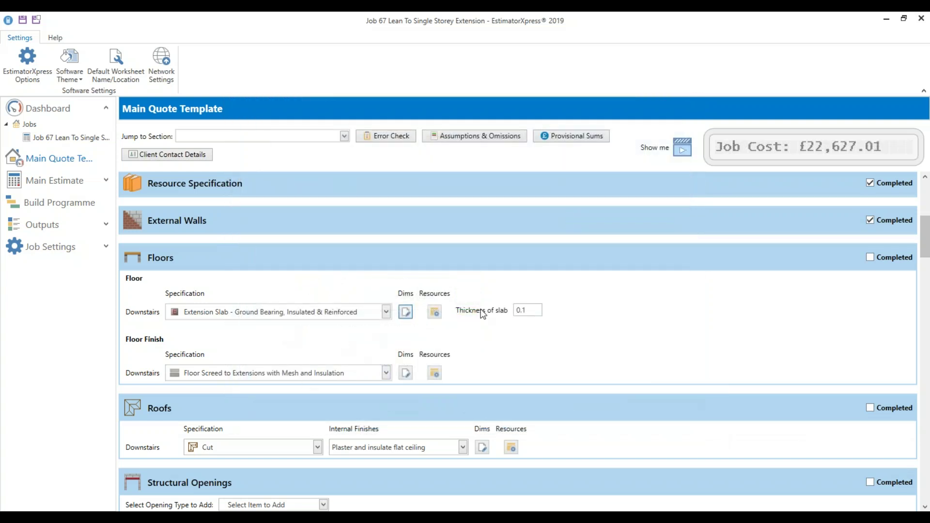
Enter 25 for slab thickness, choose Floor Screed to Extensions with Mesh and no Insulation, and complete Floors
{"action": "left_click", "coordinate": [528, 310]}
{"action": "type", "text": "25"}
{"action": "left_click", "coordinate": [339, 376]}
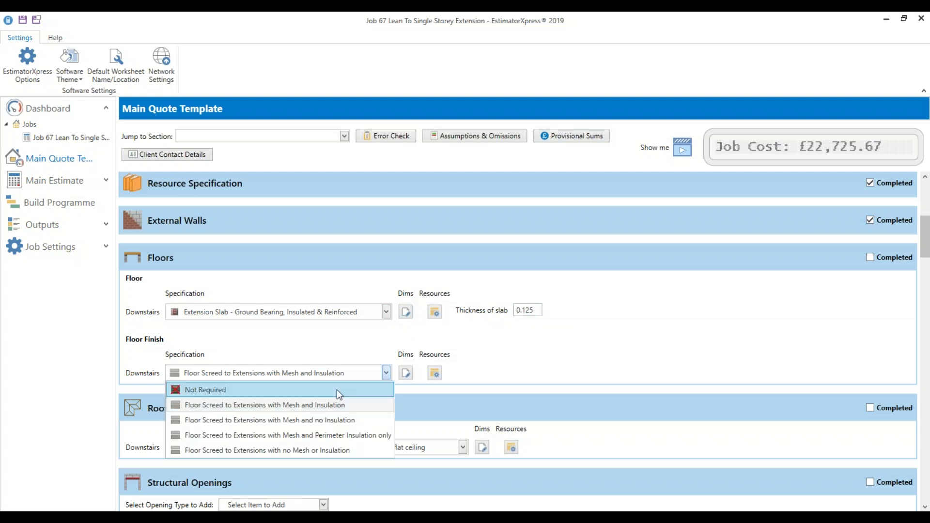
{"action": "left_click", "coordinate": [336, 389]}
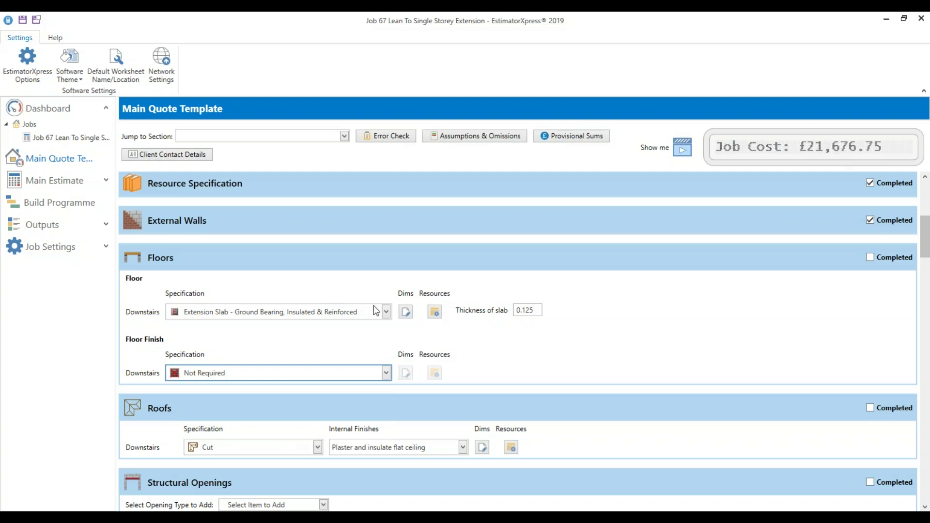
{"action": "left_click", "coordinate": [271, 375]}
{"action": "left_click", "coordinate": [279, 420]}
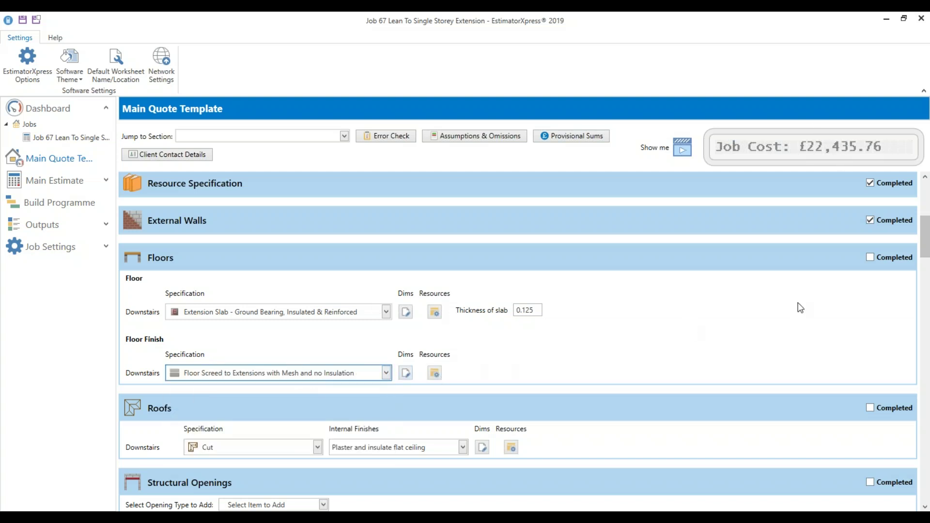
{"action": "left_click", "coordinate": [910, 261]}
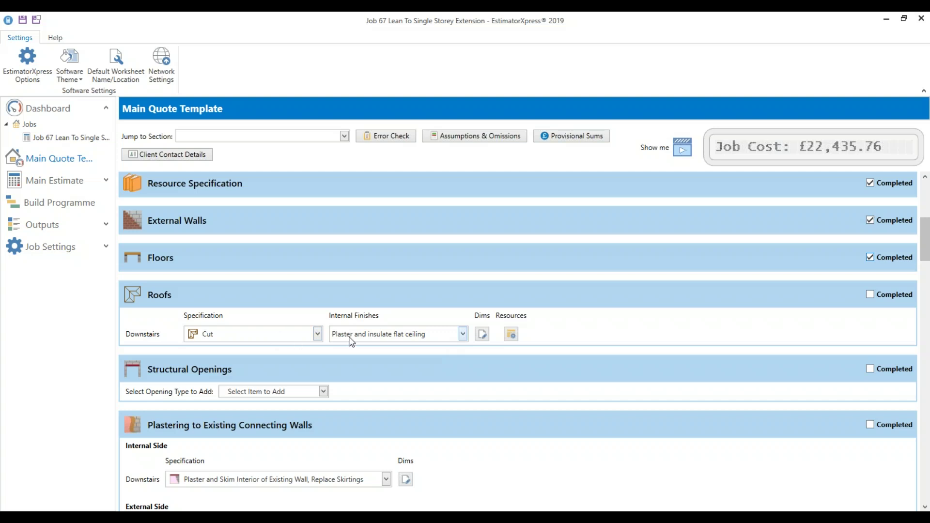
Trial Truss and the flat-ceiling finishes, then restore the roof specification to Cut for its internal finish
{"action": "left_click", "coordinate": [229, 336]}
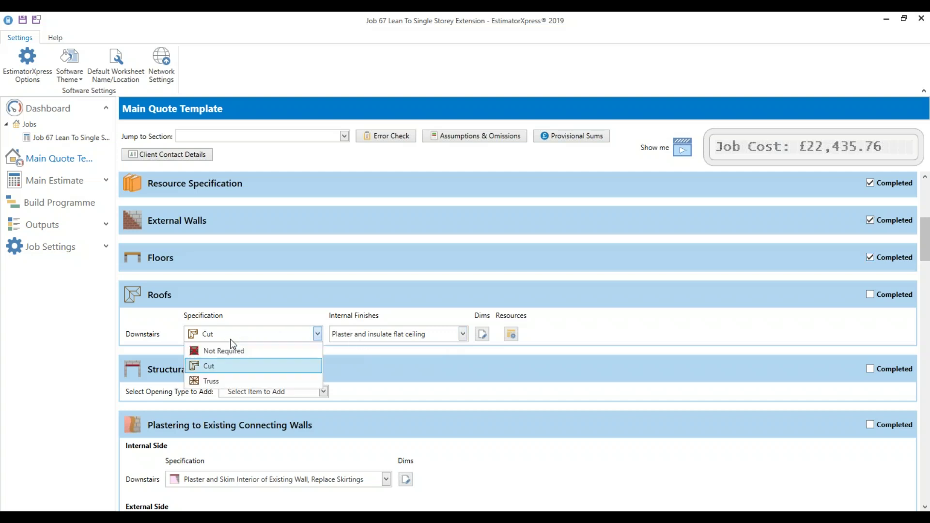
{"action": "left_click", "coordinate": [232, 381]}
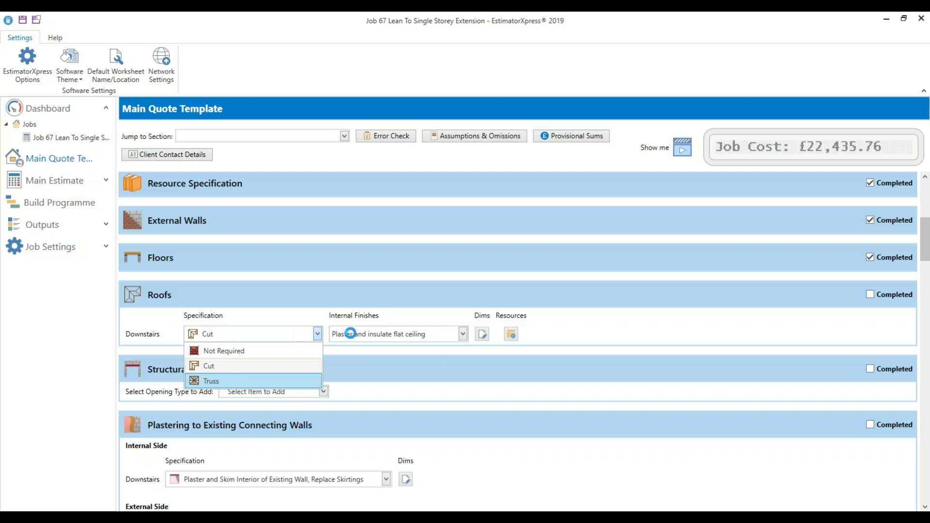
{"action": "left_click", "coordinate": [359, 338]}
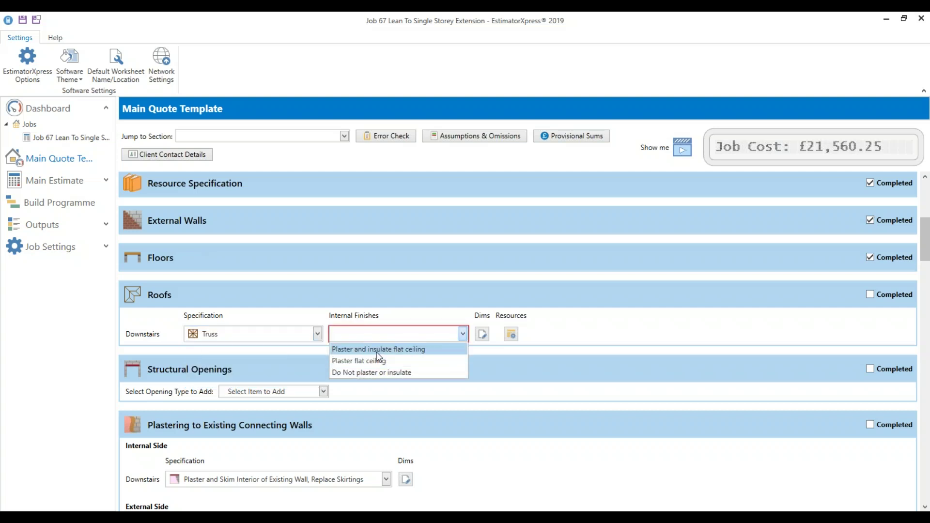
{"action": "left_click", "coordinate": [378, 350]}
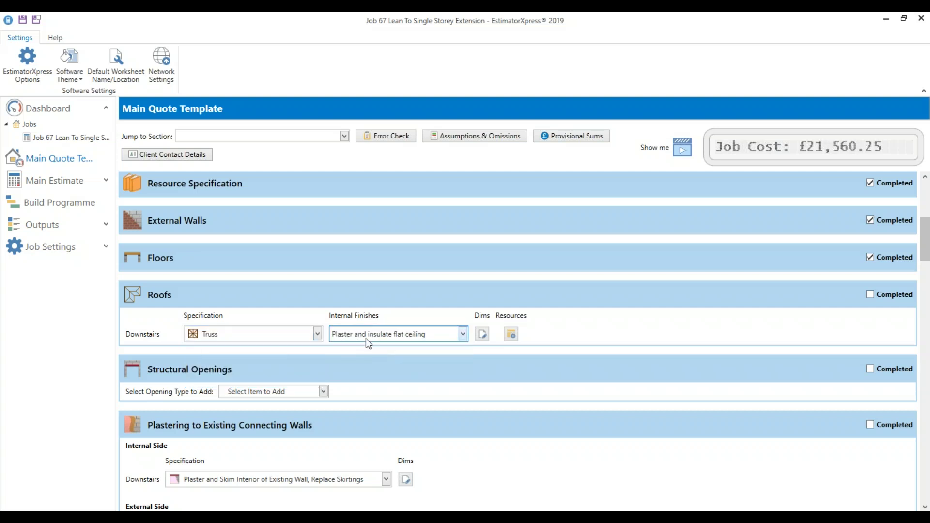
{"action": "left_click", "coordinate": [398, 337]}
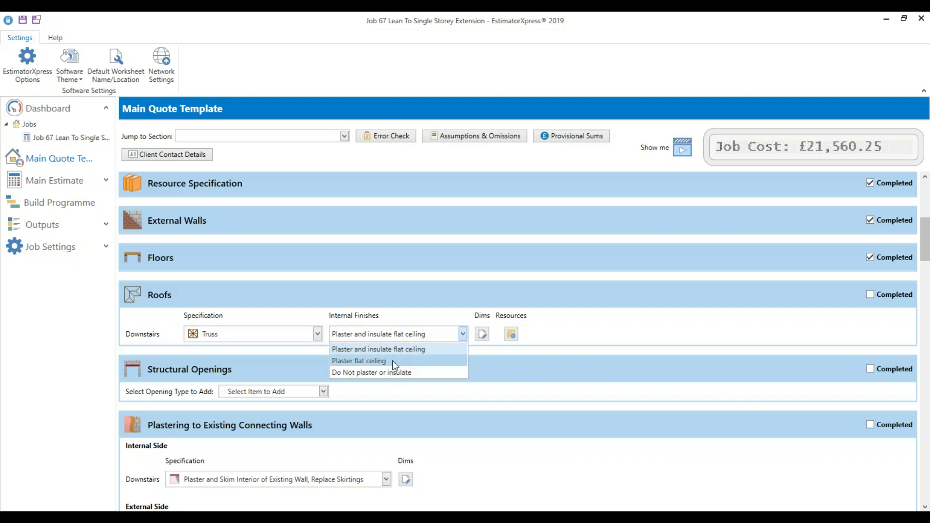
{"action": "left_click", "coordinate": [392, 361]}
{"action": "left_click", "coordinate": [388, 333]}
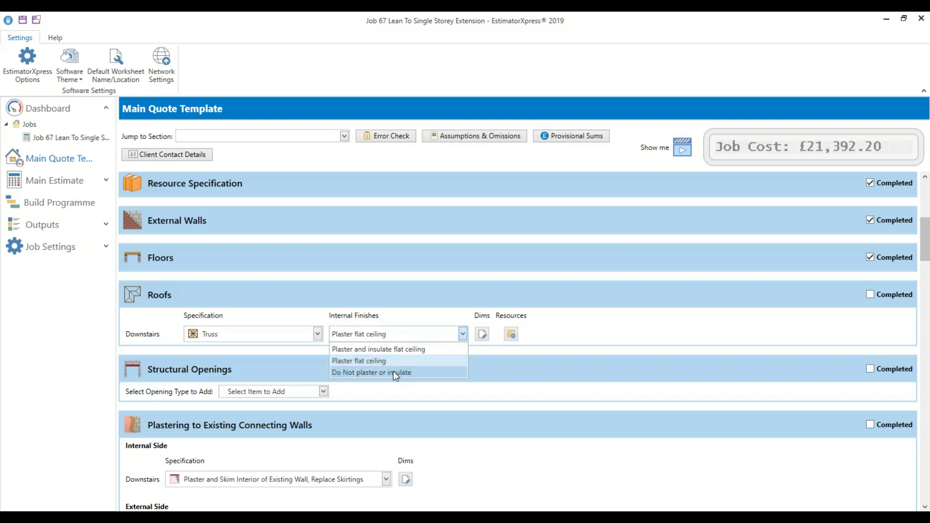
{"action": "left_click", "coordinate": [417, 308]}
{"action": "left_click", "coordinate": [239, 334]}
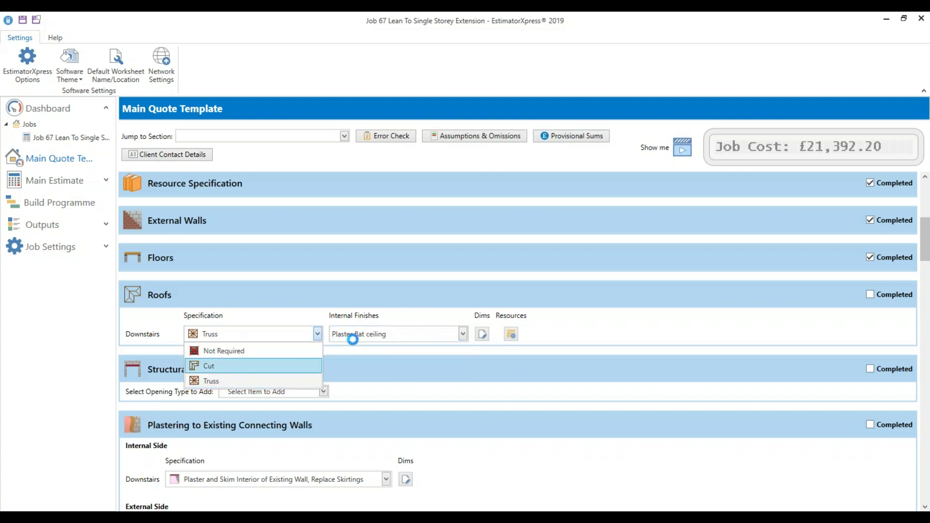
{"action": "key", "text": "Return"}
{"action": "left_click", "coordinate": [368, 335]}
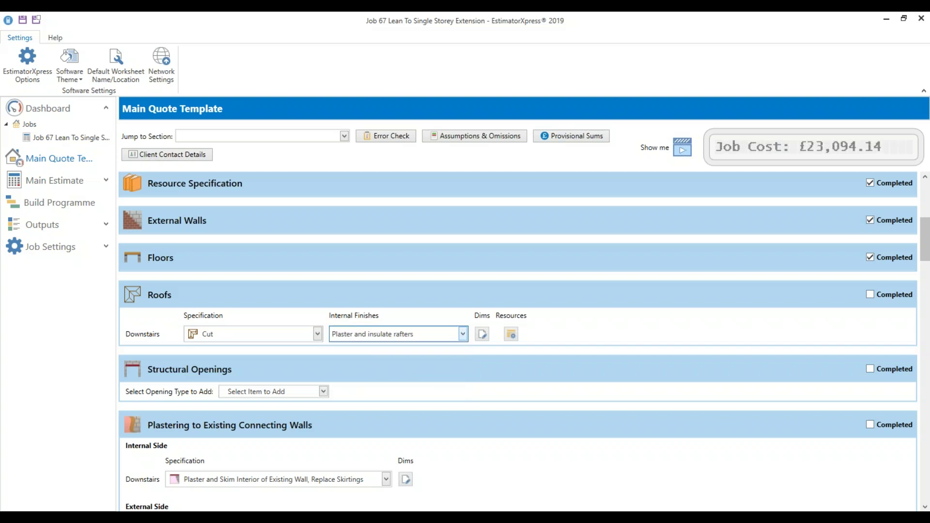
Open the roof dimensions with tech tips and labels, and check the roof pitch and timber details
{"action": "left_click", "coordinate": [483, 334]}
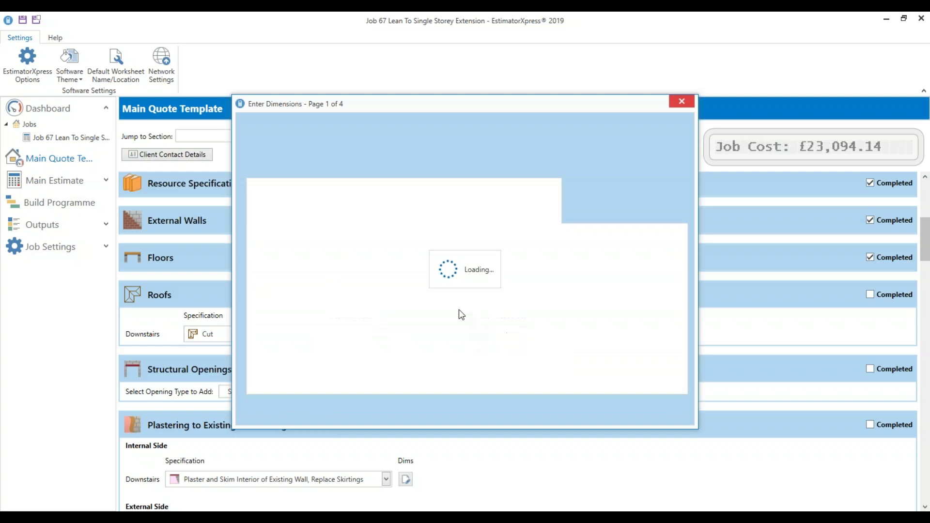
{"action": "left_click", "coordinate": [409, 404]}
{"action": "left_click", "coordinate": [408, 415]}
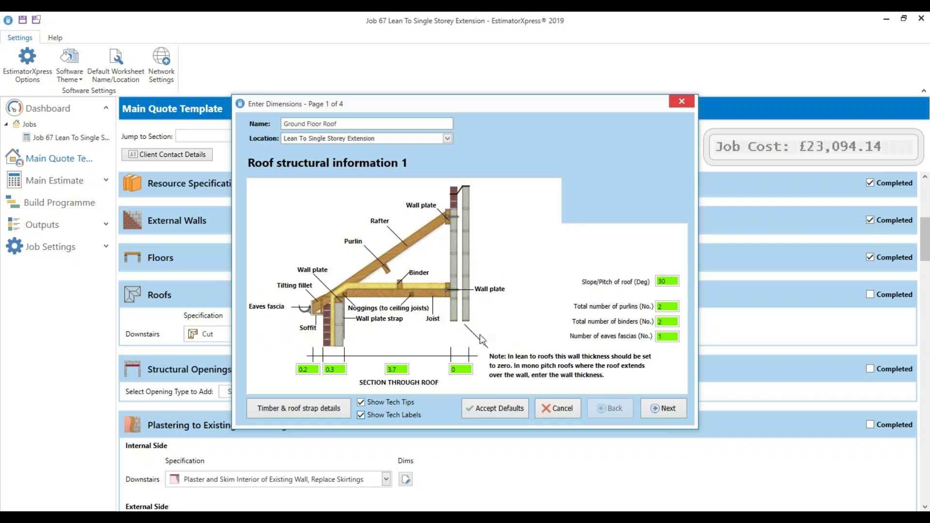
{"action": "left_click", "coordinate": [675, 282]}
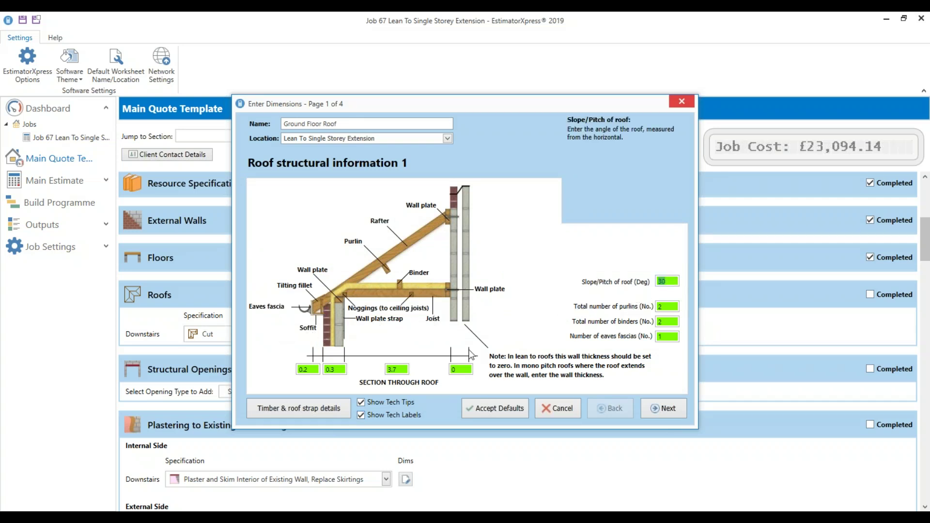
{"action": "left_click", "coordinate": [321, 407]}
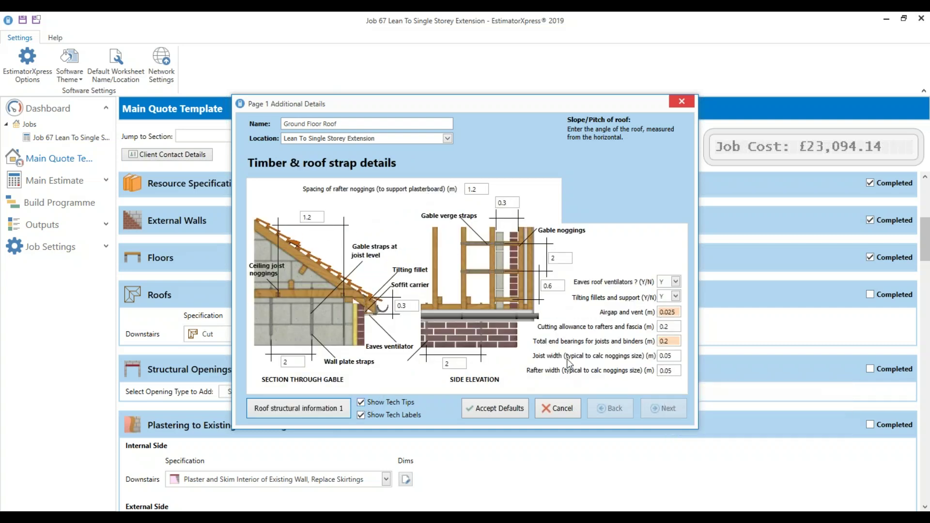
{"action": "left_click", "coordinate": [314, 412]}
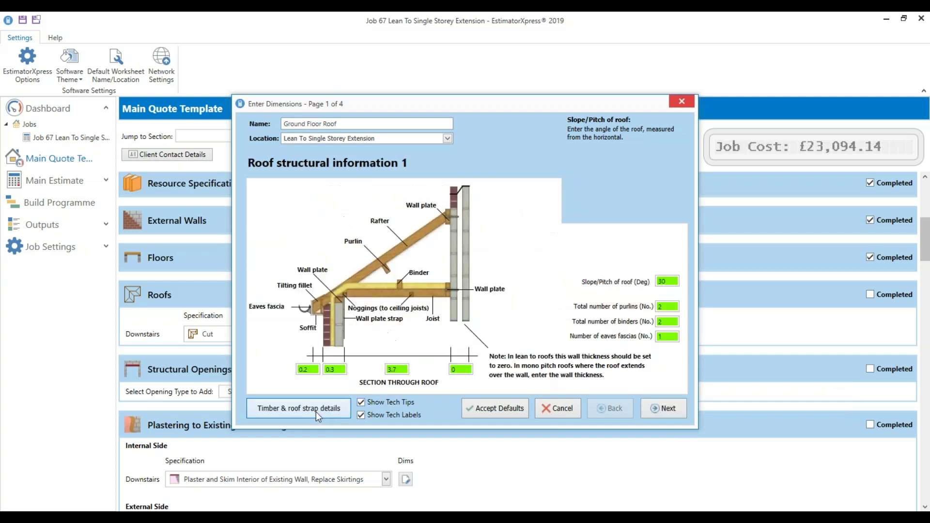
{"action": "left_click", "coordinate": [667, 408]}
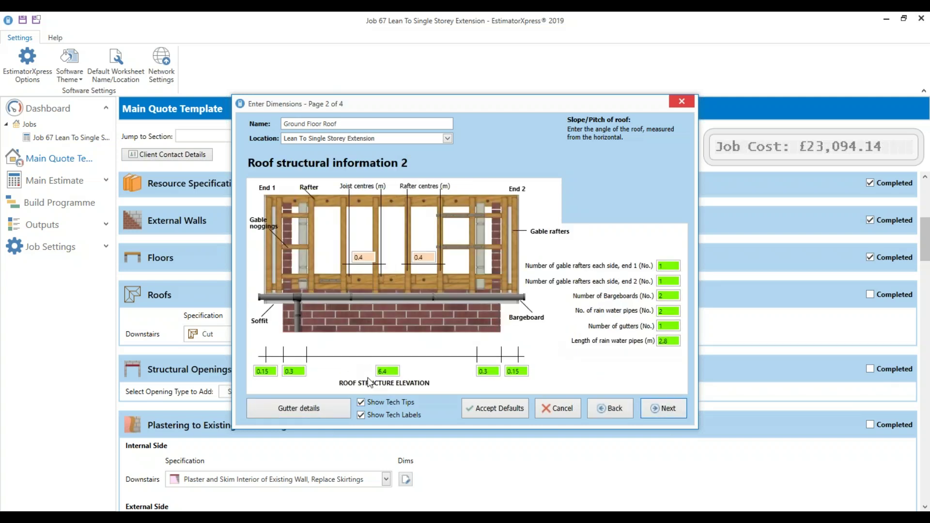
Check internal eaves length, joist and rafter centres and ceiling insulation, then finish the roof dimensions
{"action": "left_click", "coordinate": [387, 372]}
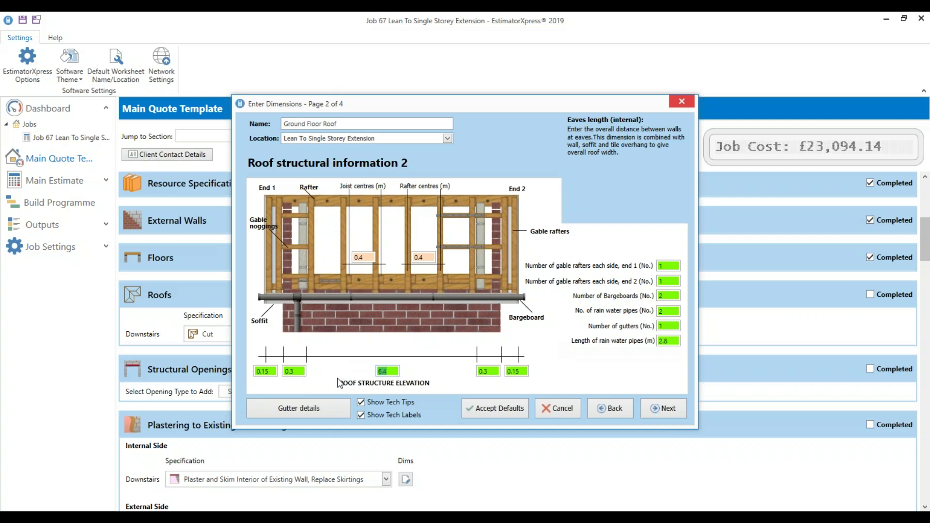
{"action": "left_click", "coordinate": [364, 257]}
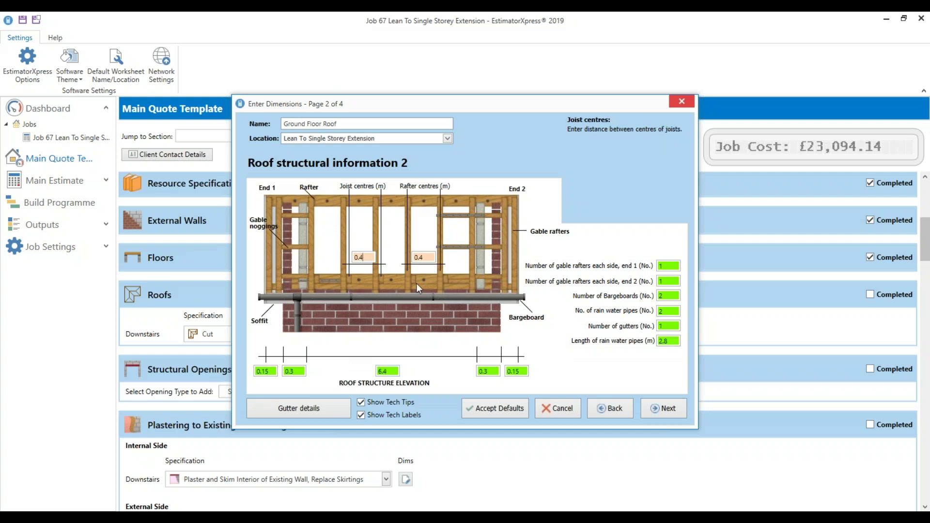
{"action": "left_click", "coordinate": [428, 257]}
{"action": "left_click", "coordinate": [669, 406]}
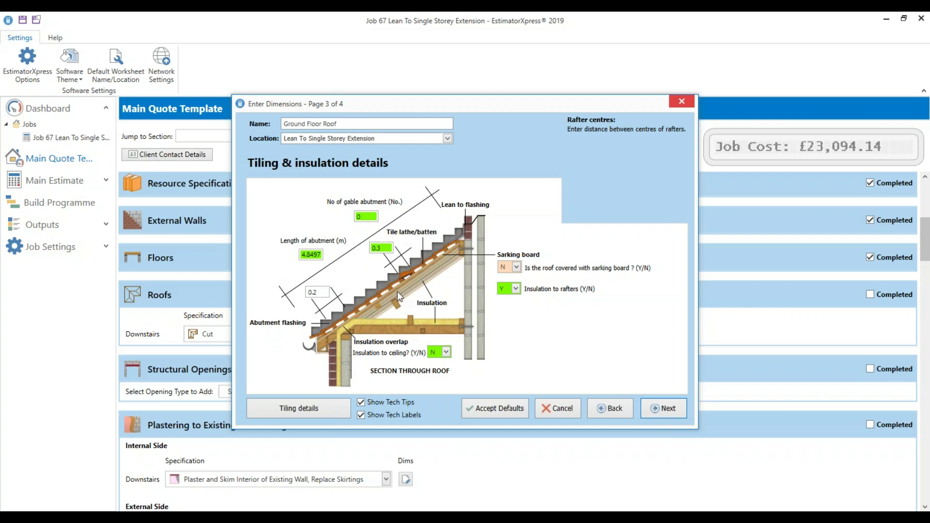
{"action": "left_click", "coordinate": [442, 355]}
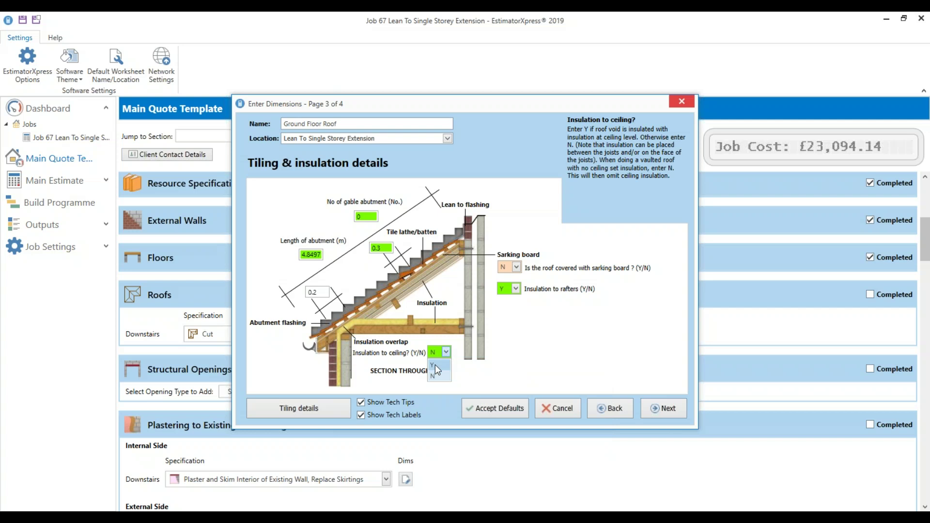
{"action": "left_click", "coordinate": [315, 417]}
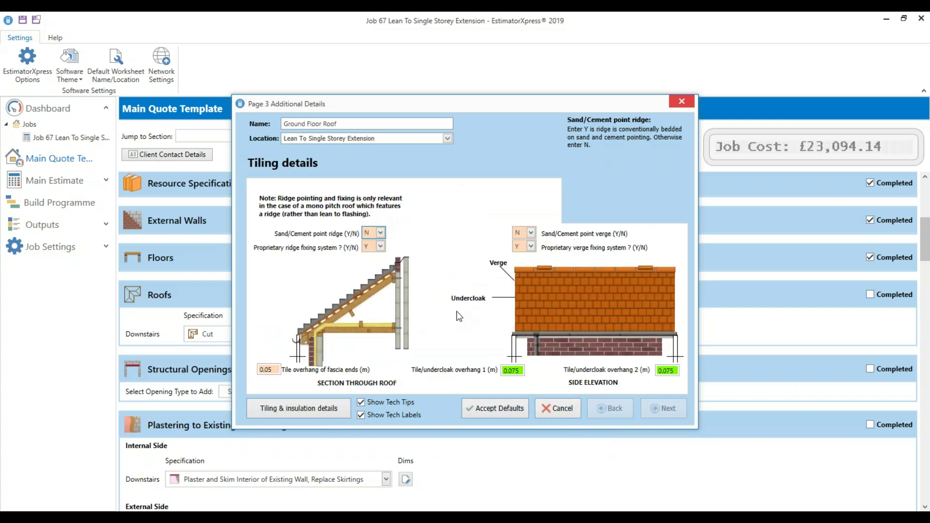
{"action": "left_click", "coordinate": [312, 410]}
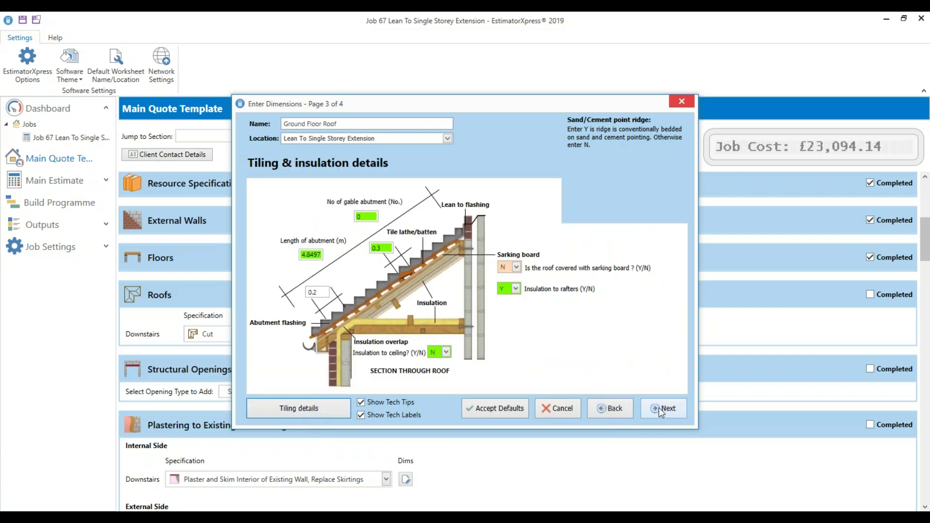
{"action": "left_click", "coordinate": [660, 408]}
{"action": "left_click", "coordinate": [662, 408]}
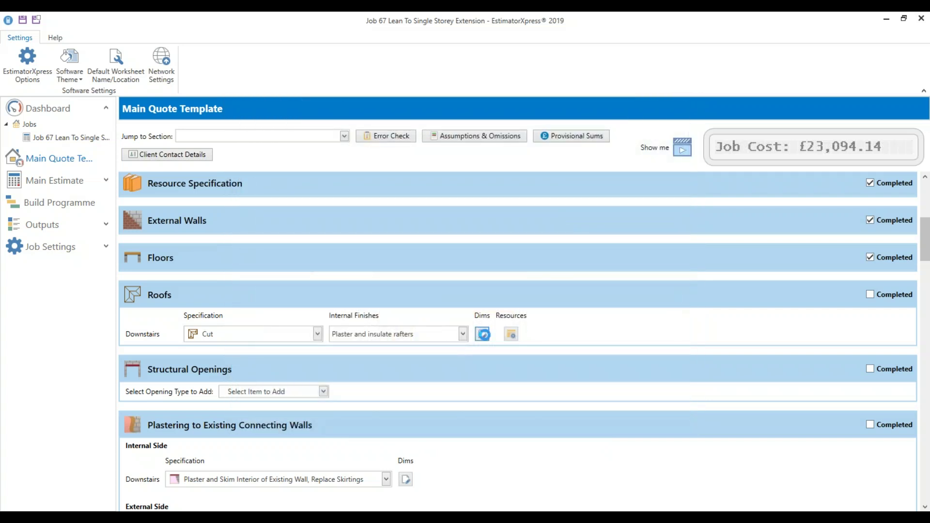
Review the roof structure, tiling and finishes resources, then mark Roofs completed
{"action": "left_click", "coordinate": [512, 340]}
{"action": "left_click", "coordinate": [661, 411]}
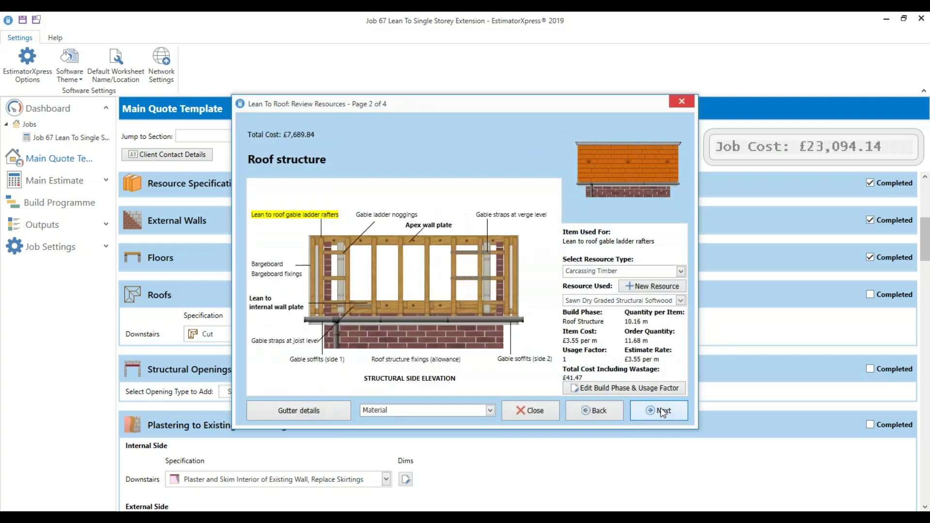
{"action": "left_click", "coordinate": [664, 412]}
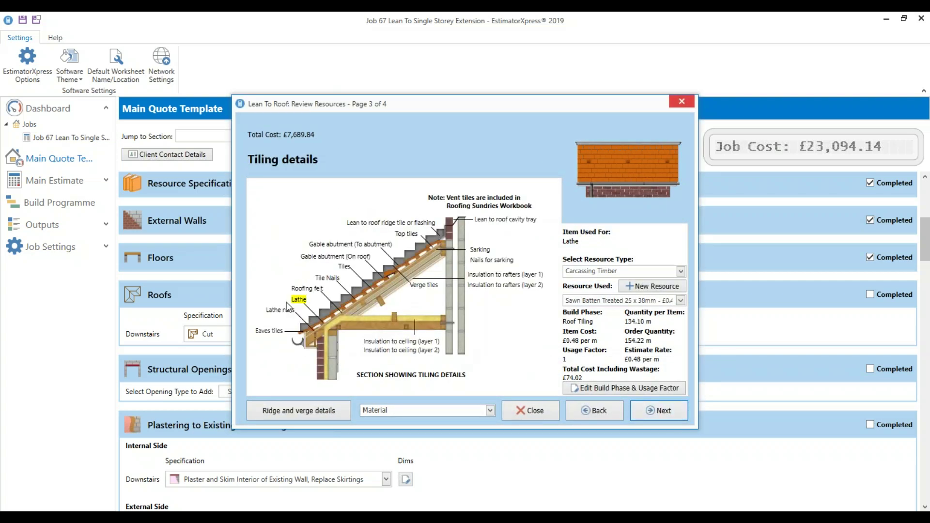
{"action": "left_click", "coordinate": [345, 267]}
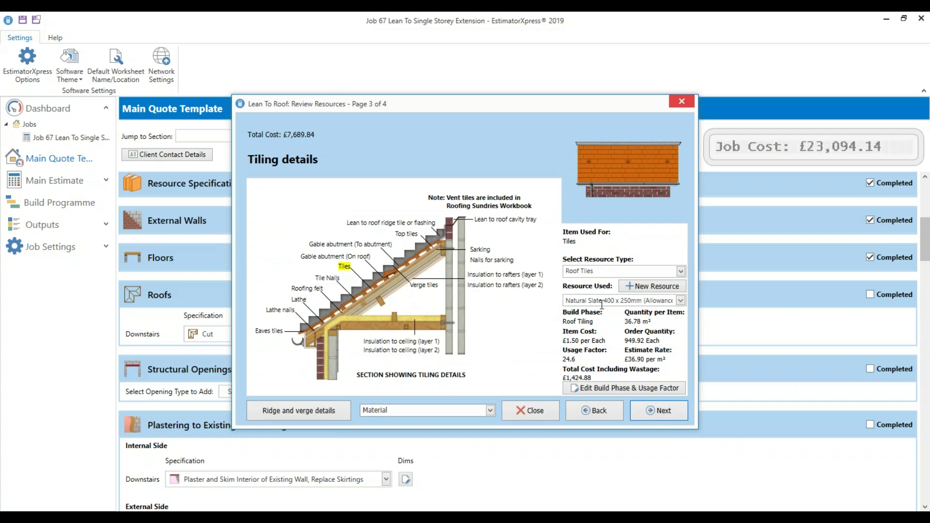
{"action": "mouse_move", "coordinate": [348, 272]}
{"action": "left_click", "coordinate": [664, 413]}
{"action": "left_click", "coordinate": [665, 413]}
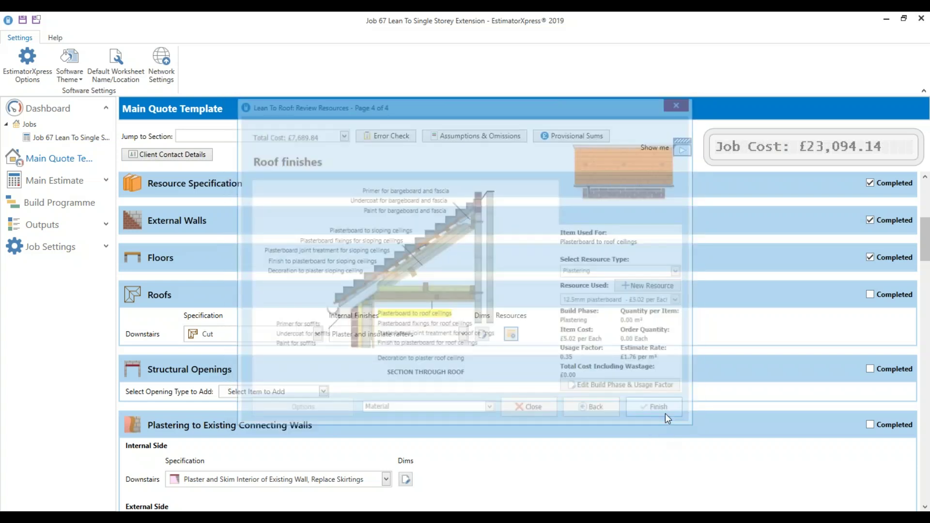
{"action": "left_click", "coordinate": [885, 295]}
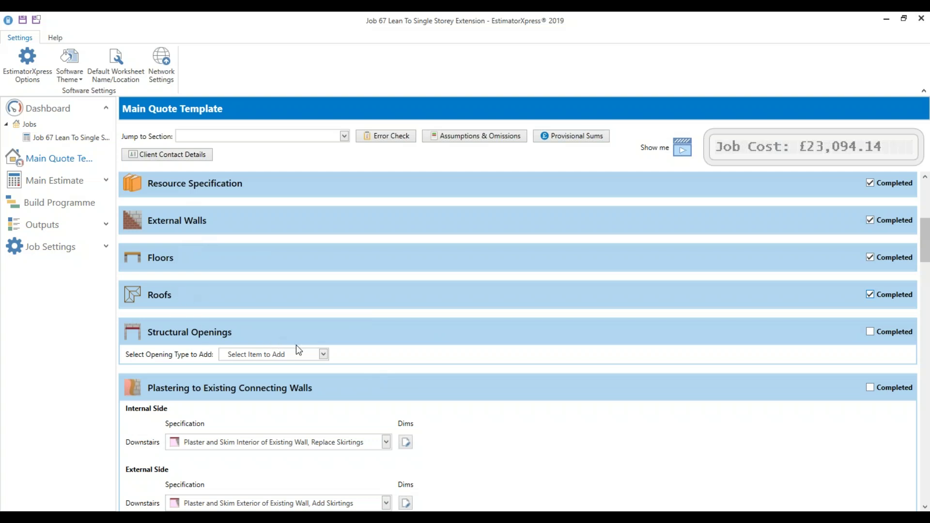
{"action": "scroll", "coordinate": [296, 346], "scroll_direction": "down", "scroll_amount": 1}
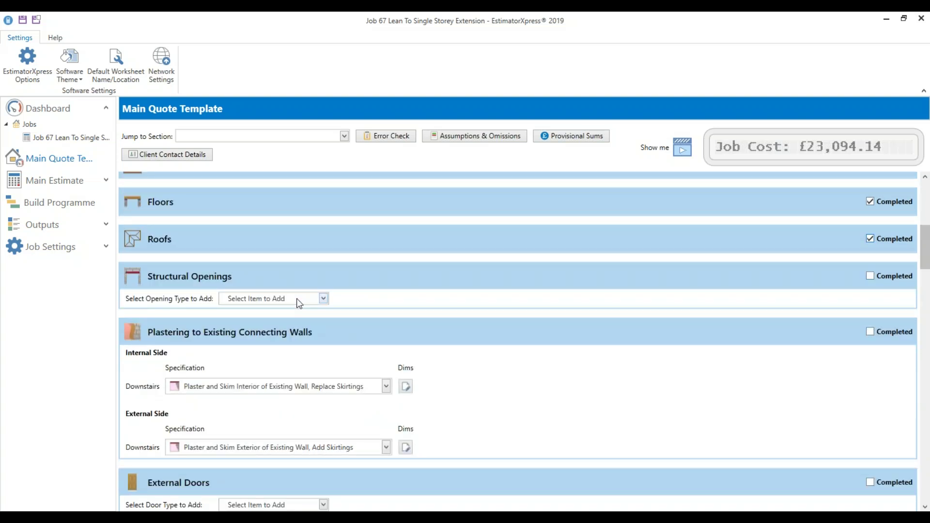
Add one Large Opening (3.6 - 4.2m) formed in an existing wall
{"action": "left_click", "coordinate": [297, 299]}
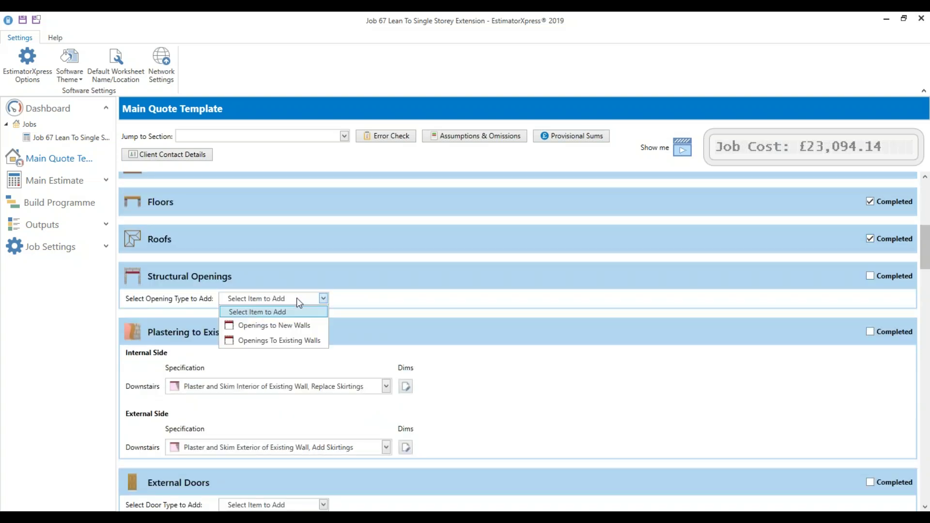
{"action": "left_click", "coordinate": [290, 340]}
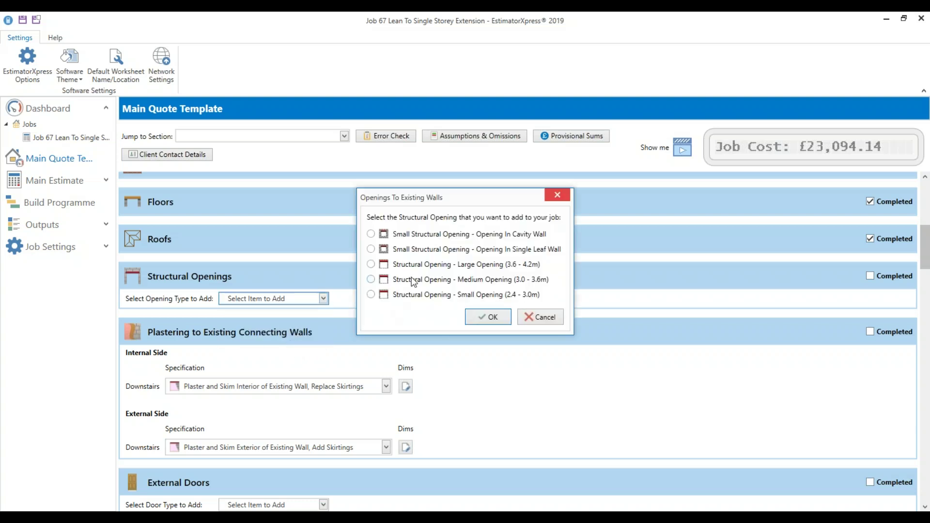
{"action": "left_click", "coordinate": [422, 268]}
{"action": "left_click", "coordinate": [488, 317]}
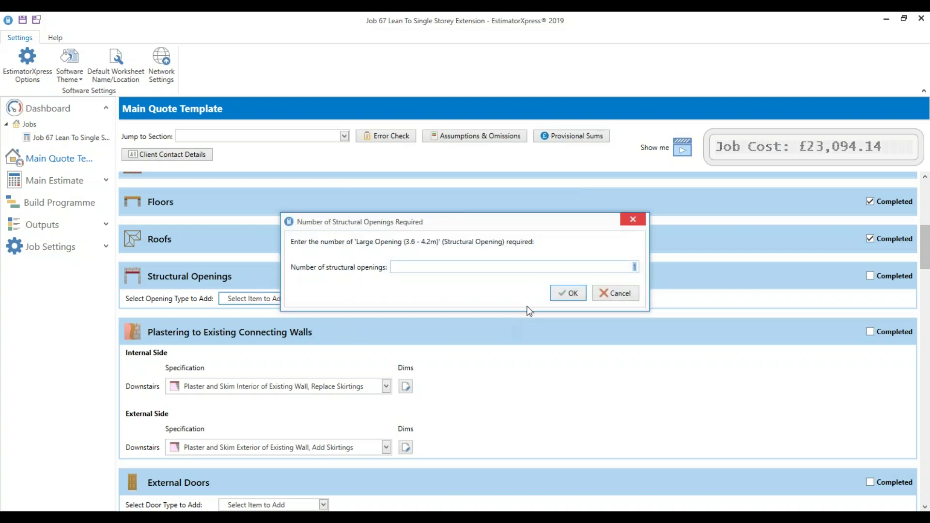
{"action": "left_click", "coordinate": [568, 292]}
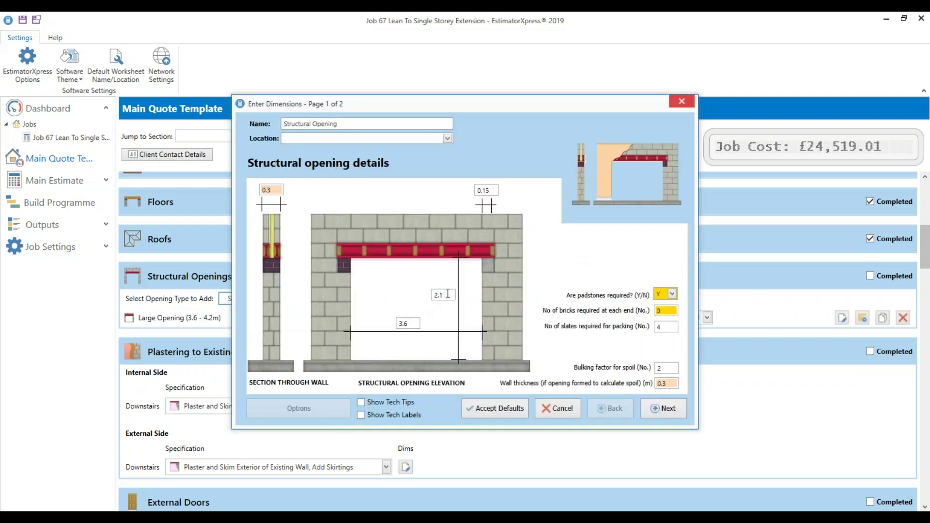
Set the opening width to 4.2, review the spoil and plastering settings, and finish
{"action": "left_click", "coordinate": [416, 323]}
{"action": "type", "text": "4.2"}
{"action": "left_click", "coordinate": [445, 296]}
{"action": "left_click", "coordinate": [395, 402]}
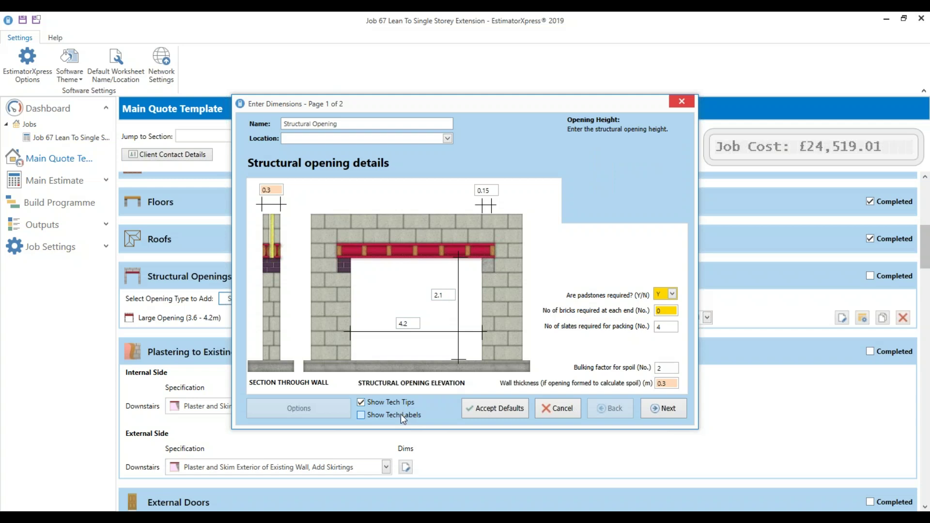
{"action": "left_click", "coordinate": [400, 414]}
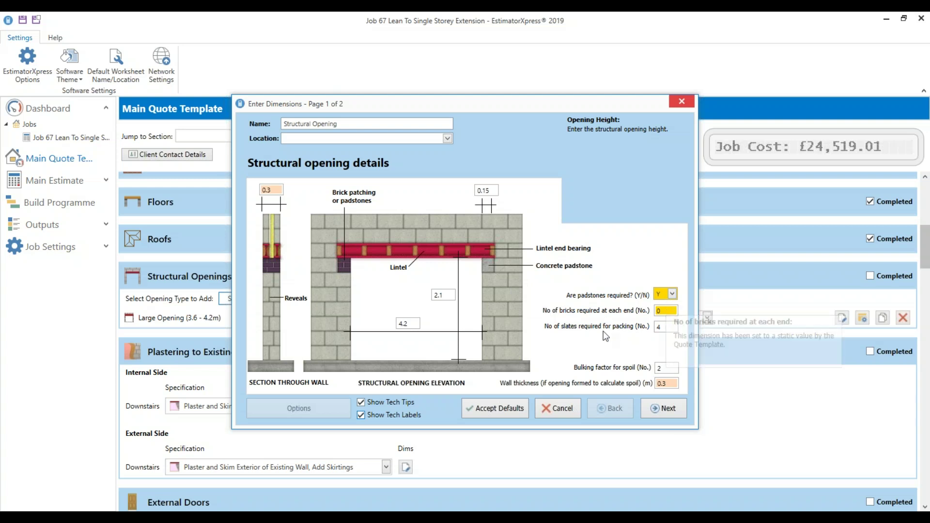
{"action": "left_click", "coordinate": [664, 369]}
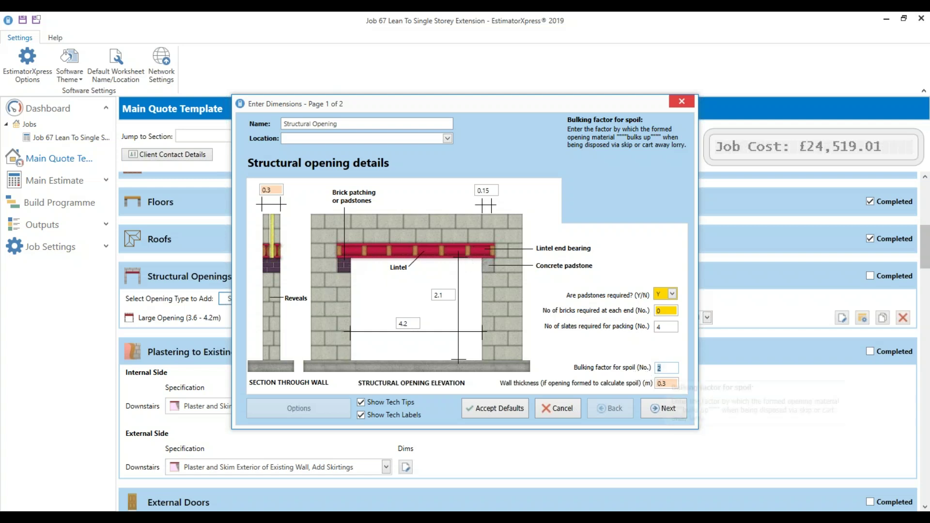
{"action": "left_click", "coordinate": [668, 384]}
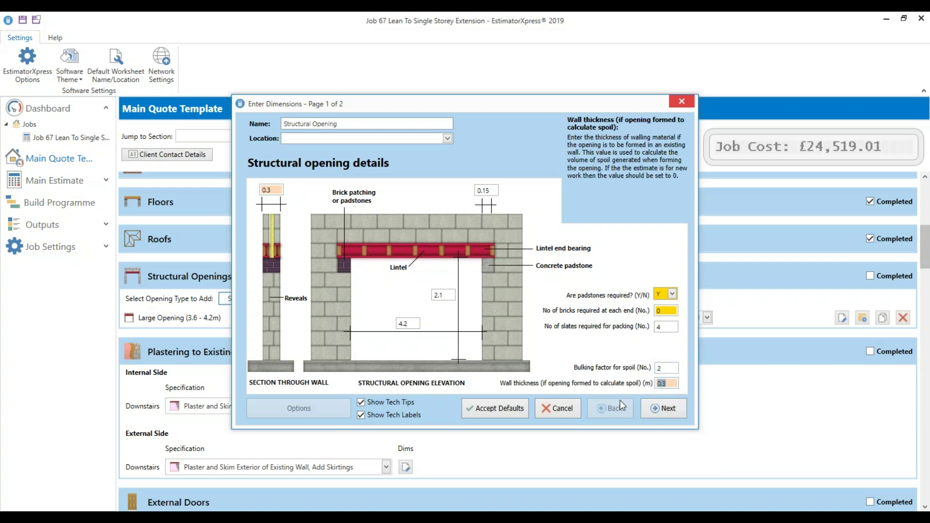
{"action": "left_click", "coordinate": [663, 408]}
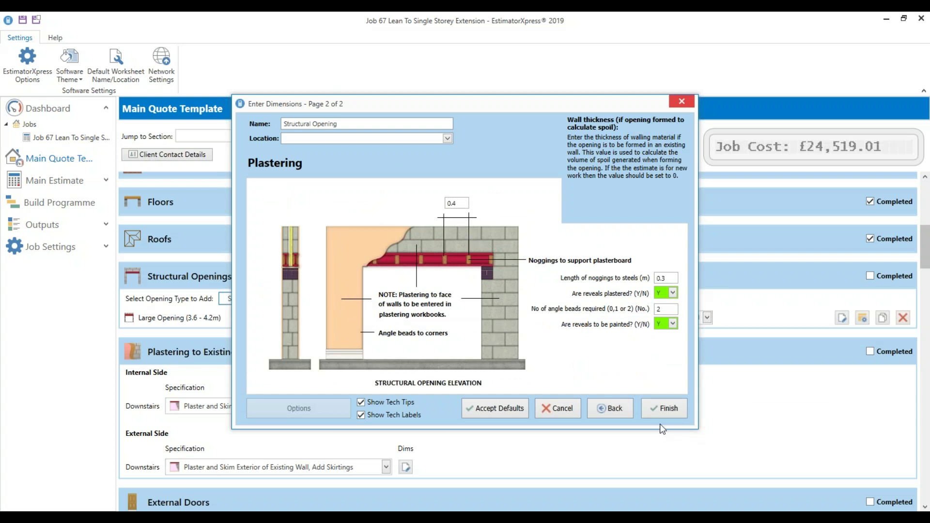
{"action": "left_click", "coordinate": [665, 408]}
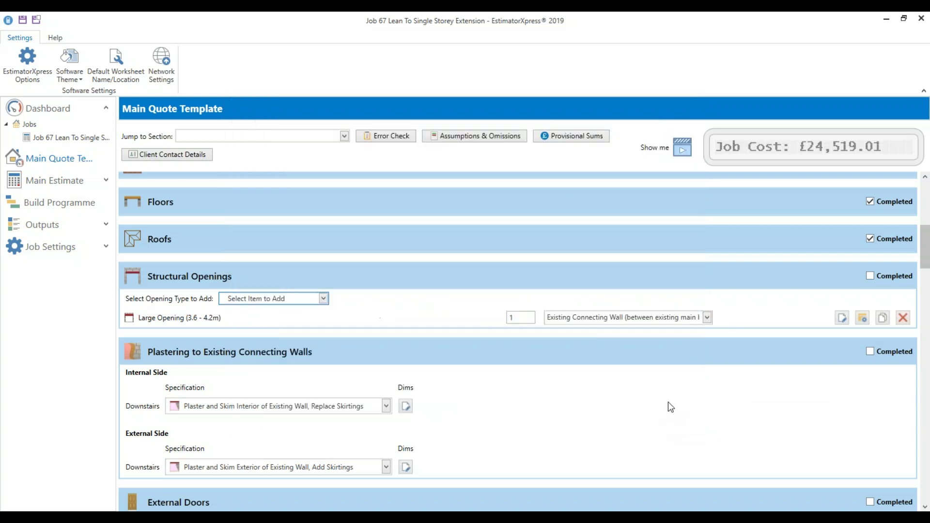
Go to Structural Beams and Posts and add the Steel Beam estimating calculator
{"action": "left_click", "coordinate": [236, 137]}
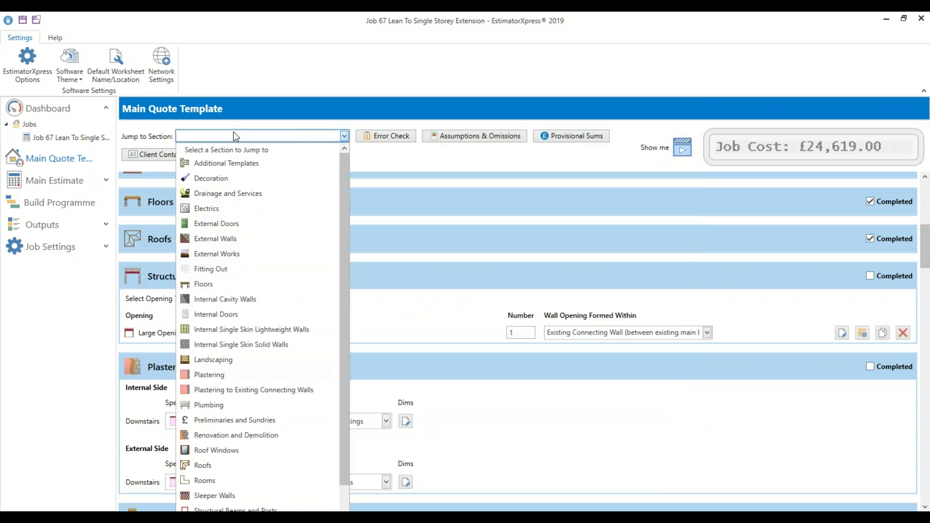
{"action": "left_click", "coordinate": [440, 183]}
{"action": "left_click", "coordinate": [299, 135]}
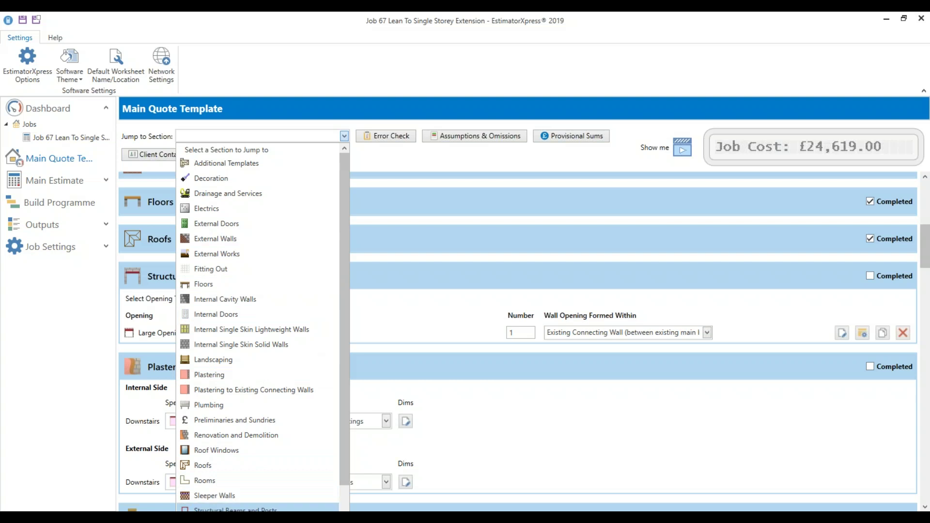
{"action": "left_click", "coordinate": [235, 509]}
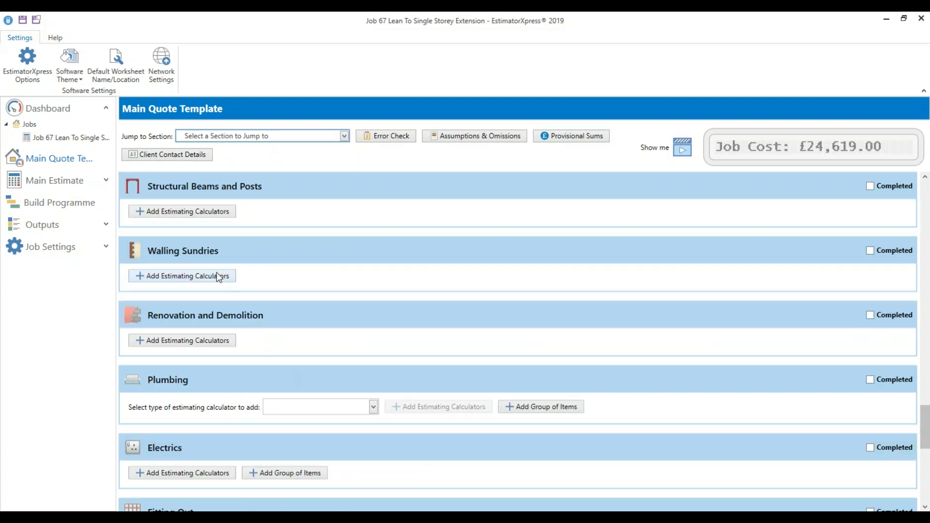
{"action": "left_click", "coordinate": [188, 210]}
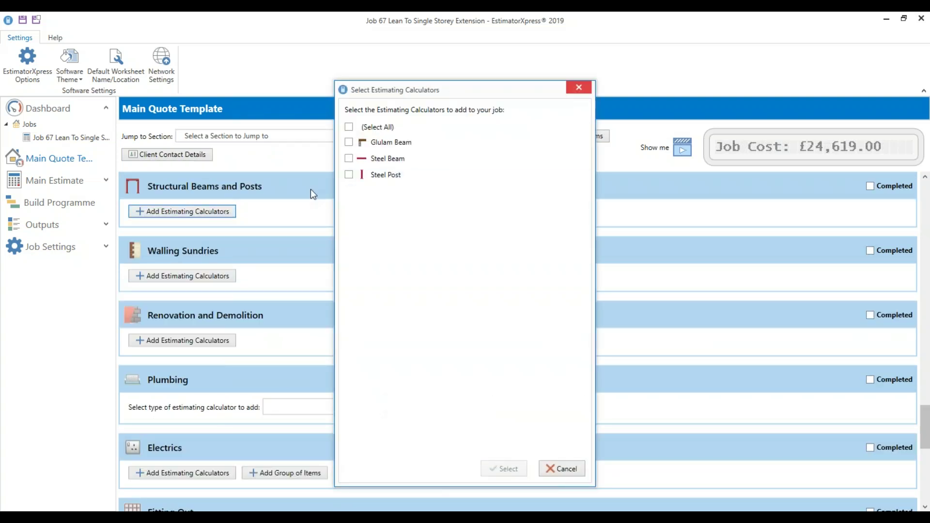
{"action": "left_click", "coordinate": [389, 158]}
{"action": "left_click", "coordinate": [503, 473]}
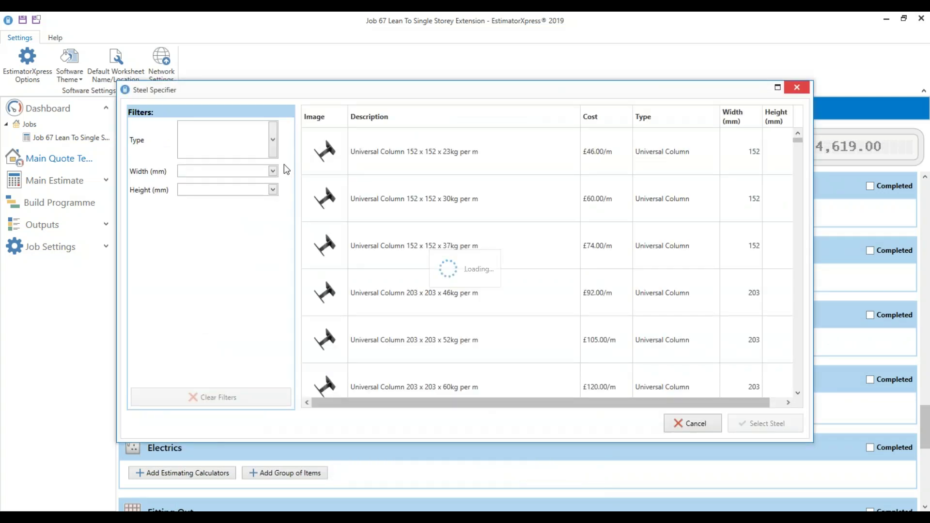
Filter steels to Universal Beam, width 152, height 457, and select the 457 x 152 x 52kg per m beam
{"action": "left_click", "coordinate": [260, 141]}
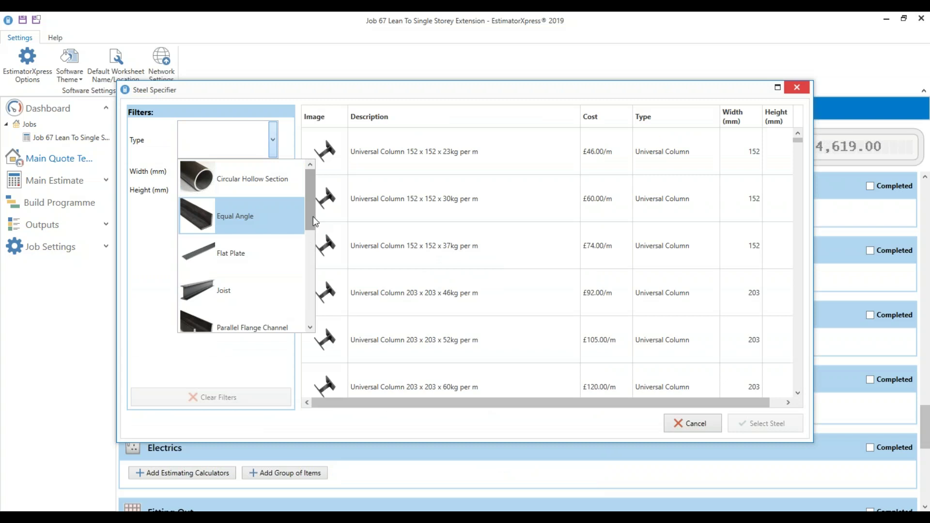
{"action": "left_click_drag", "start_coordinate": [313, 209], "coordinate": [290, 323]}
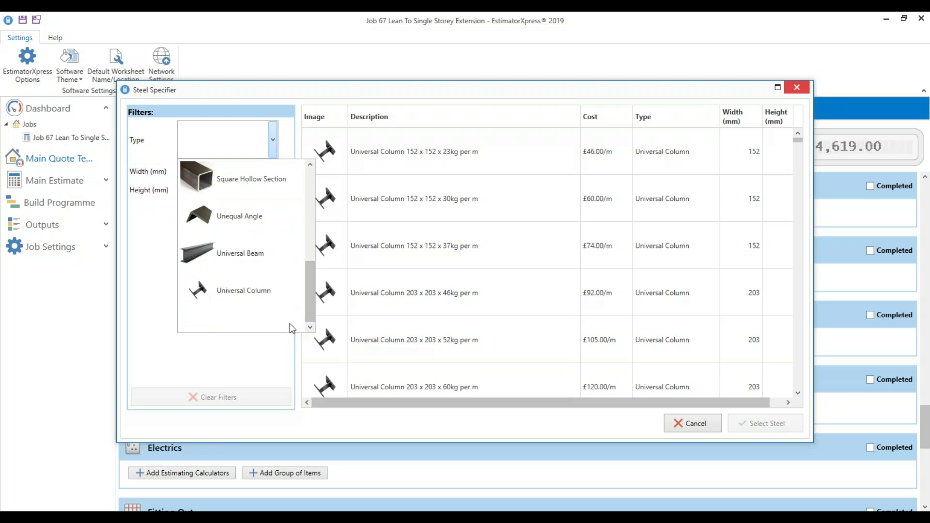
{"action": "left_click", "coordinate": [263, 252]}
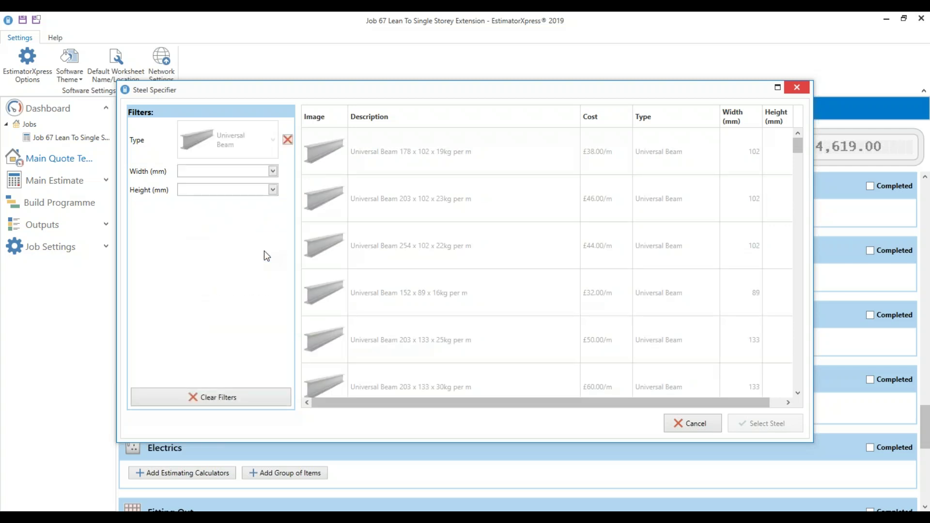
{"action": "left_click", "coordinate": [255, 170]}
{"action": "left_click", "coordinate": [232, 266]}
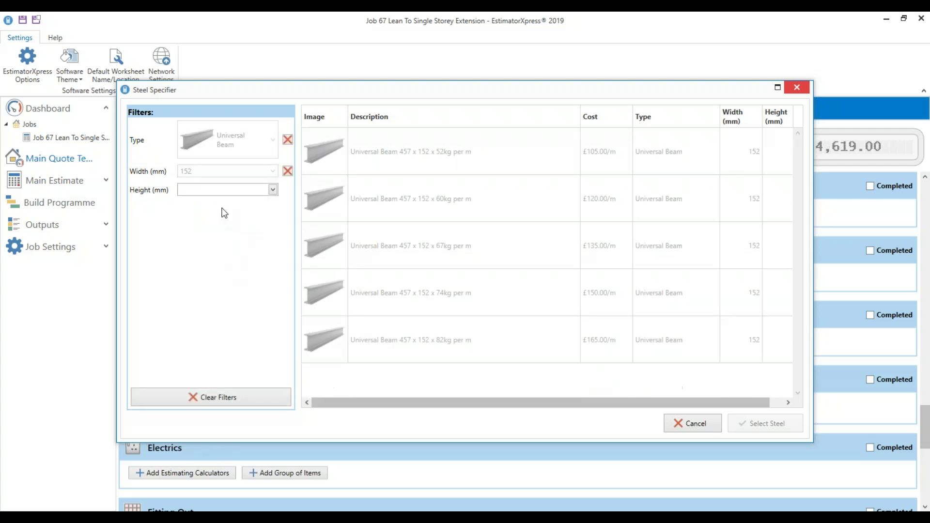
{"action": "left_click", "coordinate": [223, 189]}
{"action": "left_click", "coordinate": [217, 202]}
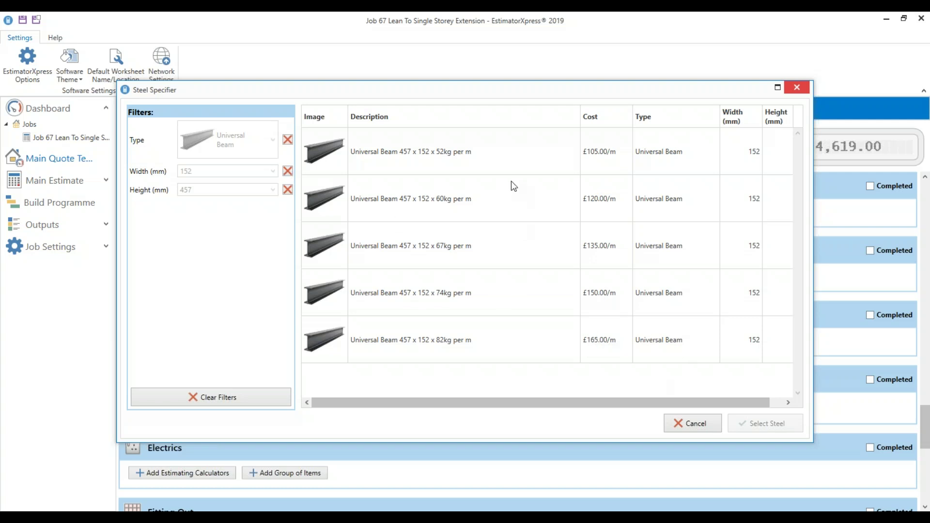
{"action": "left_click", "coordinate": [514, 168]}
{"action": "left_click", "coordinate": [775, 421]}
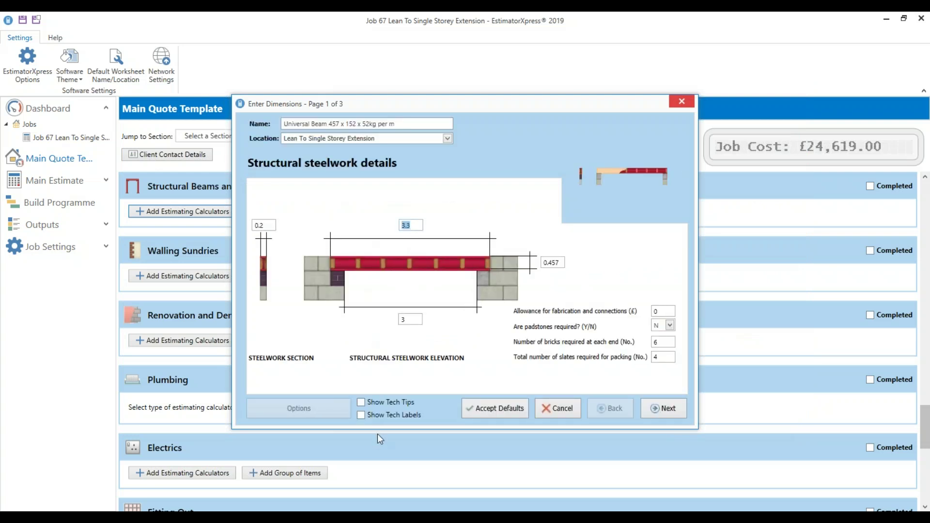
Set the steel beam length to 7.2 with 6.5 to be plastered
{"action": "left_click", "coordinate": [386, 402]}
{"action": "left_click", "coordinate": [389, 412]}
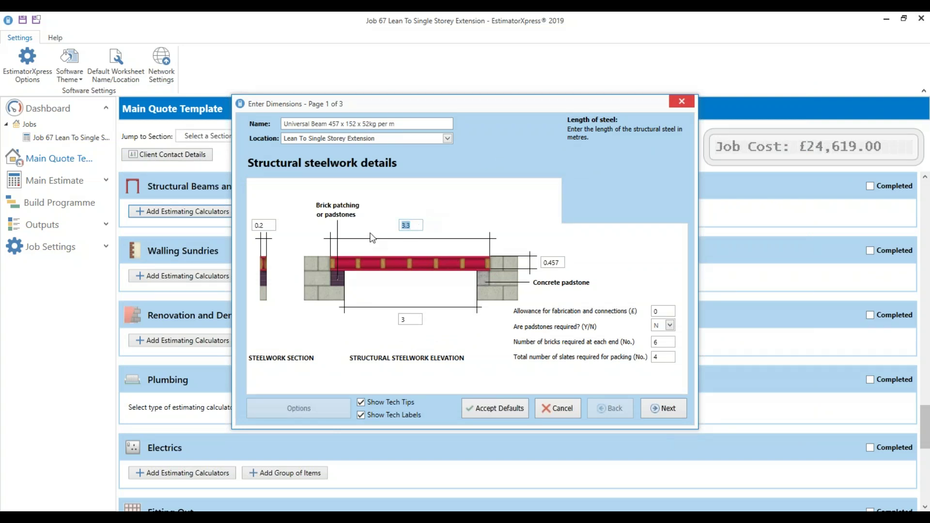
{"action": "type", "text": "7.2"}
{"action": "left_click", "coordinate": [400, 320]}
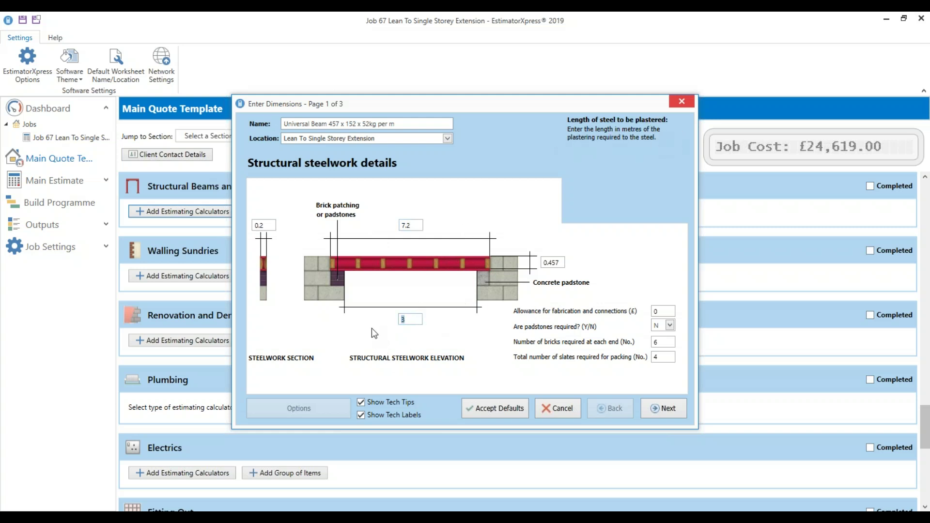
{"action": "type", "text": "6.5"}
Enter 4 craftsman hours, 4 labourer hours and 1 crane day, then finish the beam
{"action": "left_click", "coordinate": [673, 409]}
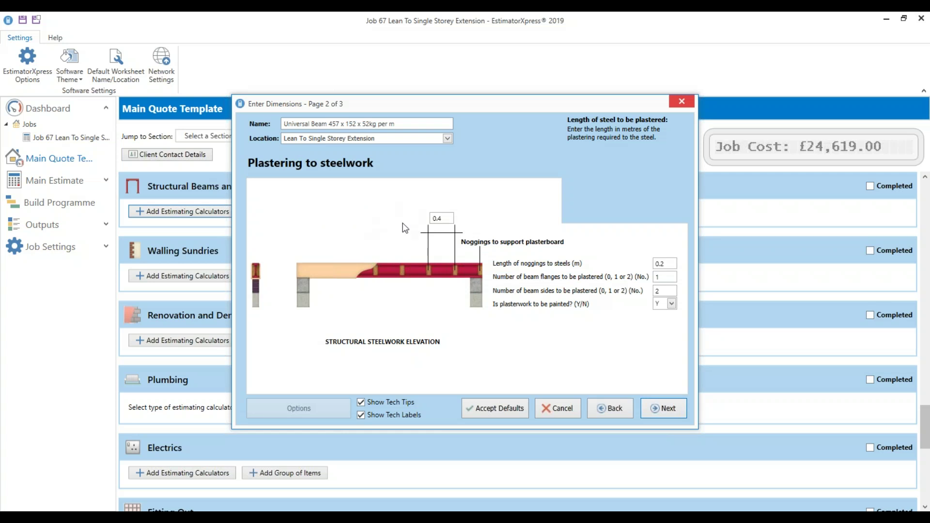
{"action": "left_click", "coordinate": [671, 409]}
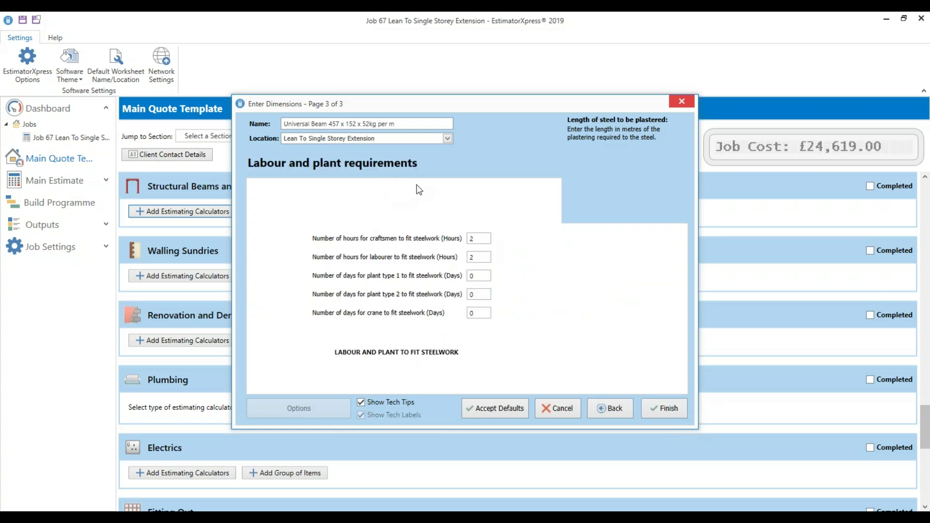
{"action": "left_click", "coordinate": [477, 238]}
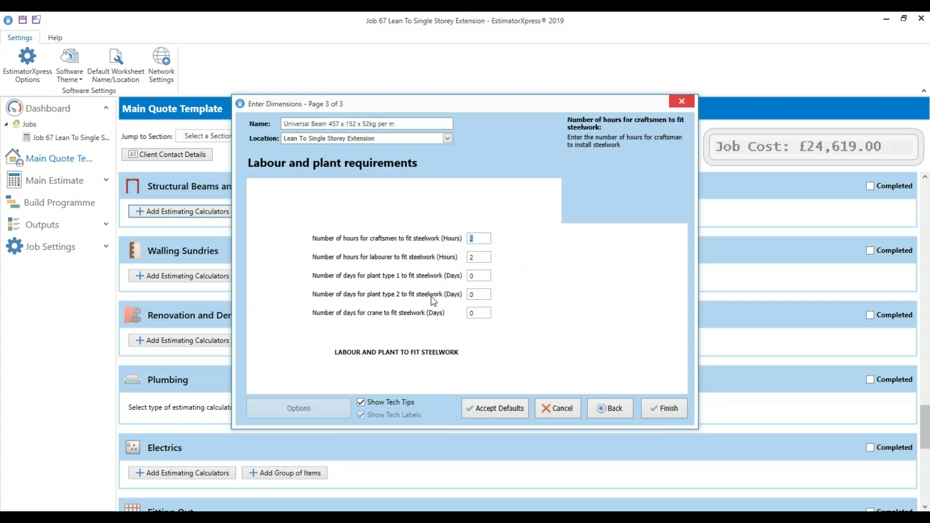
{"action": "type", "text": "4"}
{"action": "key", "text": "Tab"}
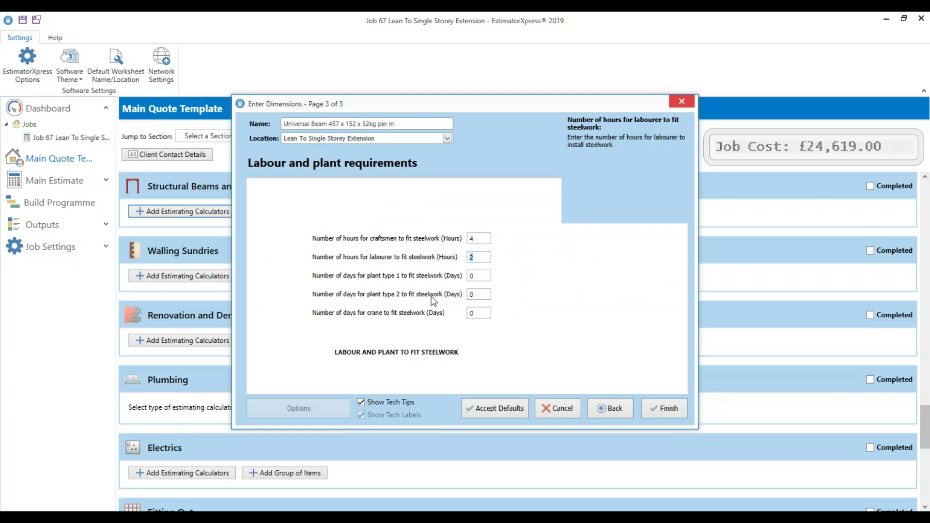
{"action": "type", "text": "4"}
{"action": "key", "text": "Tab"}
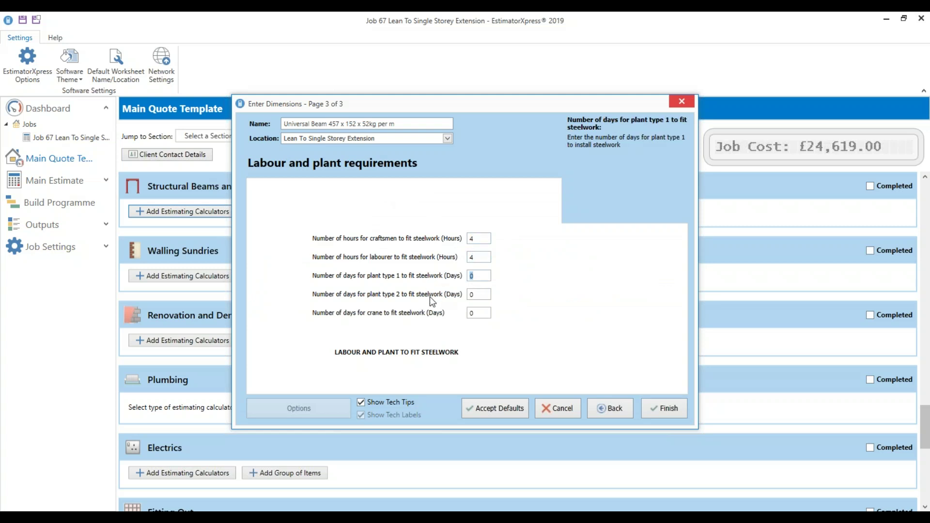
{"action": "key", "text": "Tab"}
{"action": "key", "text": "Tab"}
{"action": "type", "text": "1"}
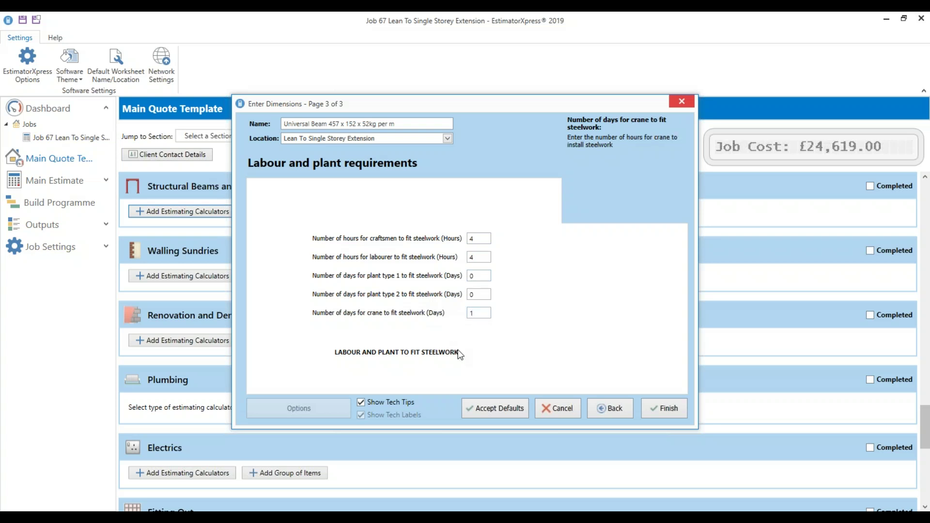
{"action": "left_click", "coordinate": [668, 409]}
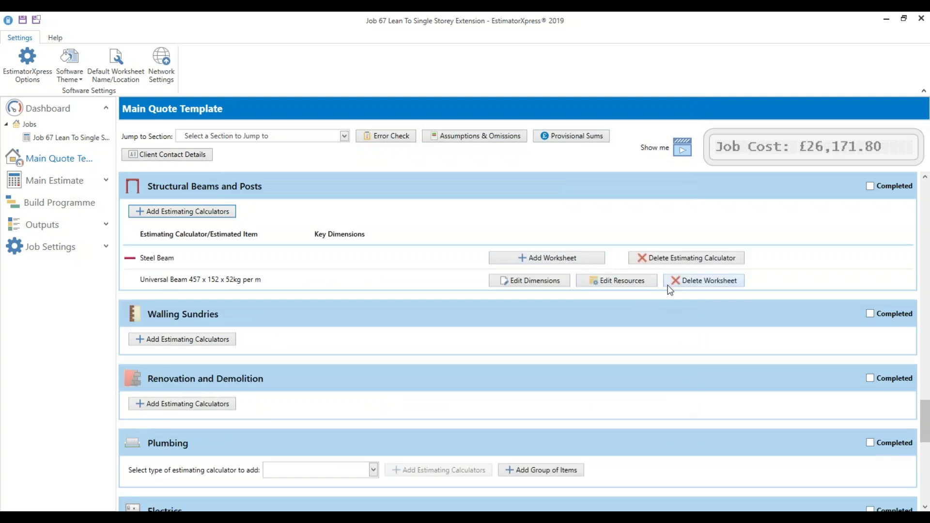
Mark Structural Beams and Posts and Structural Openings completed, then go to Renovation and Demolition
{"action": "left_click", "coordinate": [886, 185]}
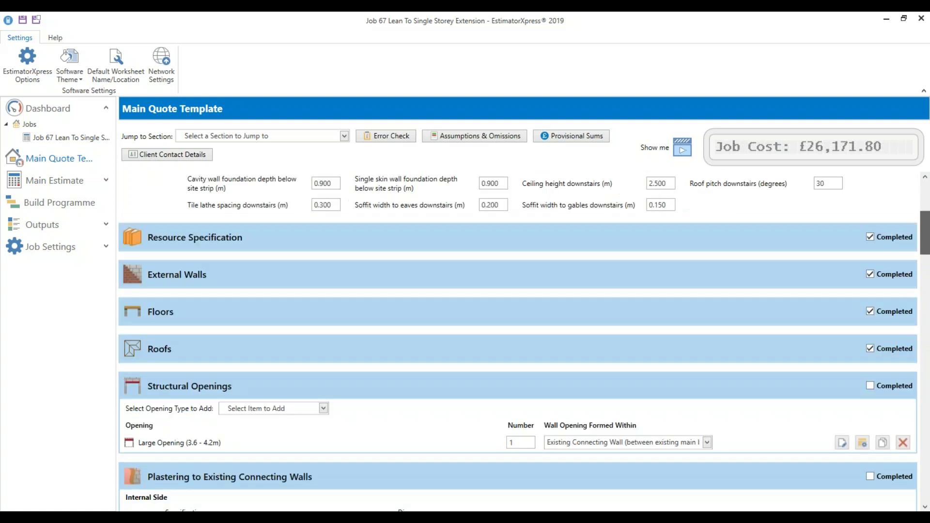
{"action": "scroll", "coordinate": [284, 327], "scroll_direction": "down", "scroll_amount": 2}
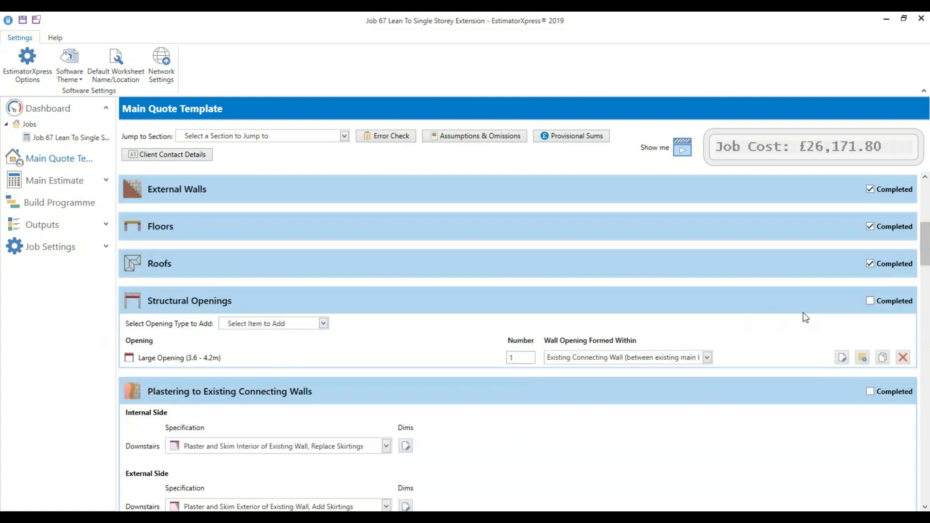
{"action": "left_click", "coordinate": [876, 301]}
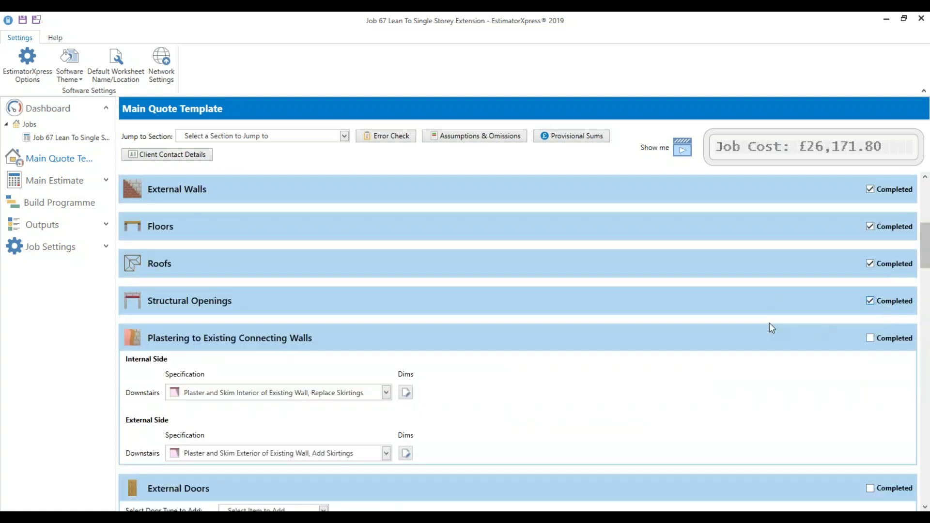
{"action": "left_click", "coordinate": [307, 136]}
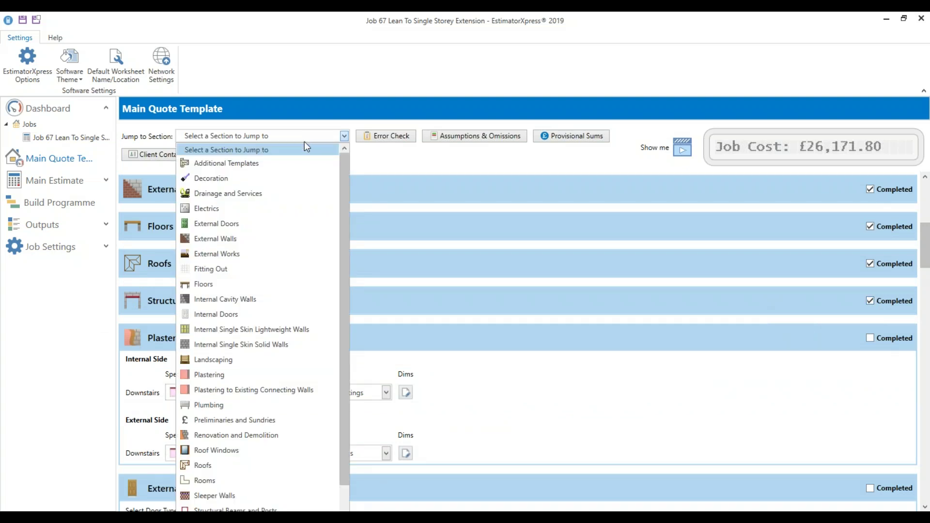
{"action": "left_click", "coordinate": [233, 436]}
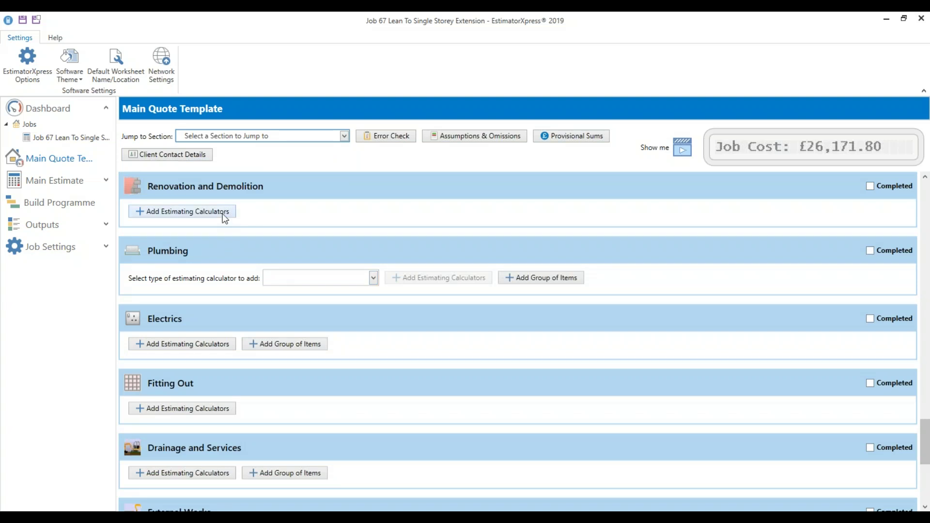
Add the Demolition of Walls estimating calculator to Renovation and Demolition
{"action": "left_click", "coordinate": [179, 210]}
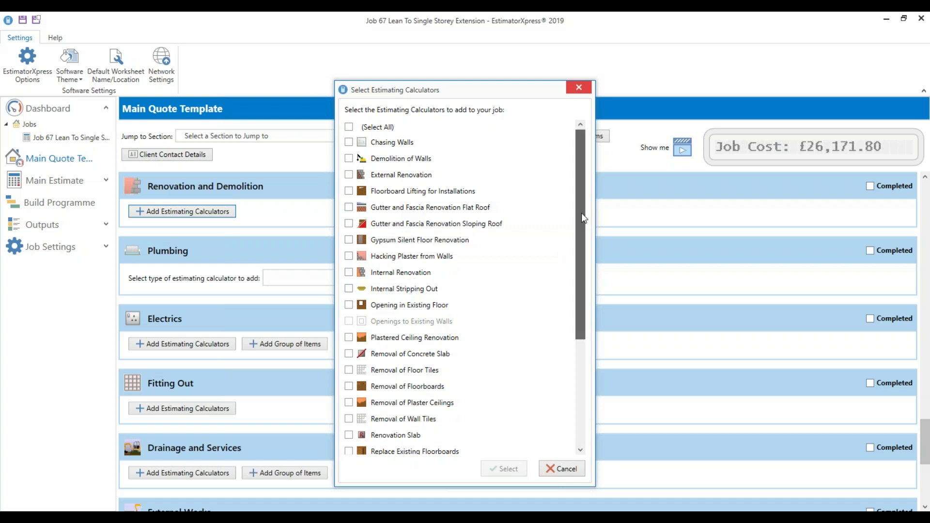
{"action": "left_click_drag", "start_coordinate": [583, 218], "coordinate": [580, 322]}
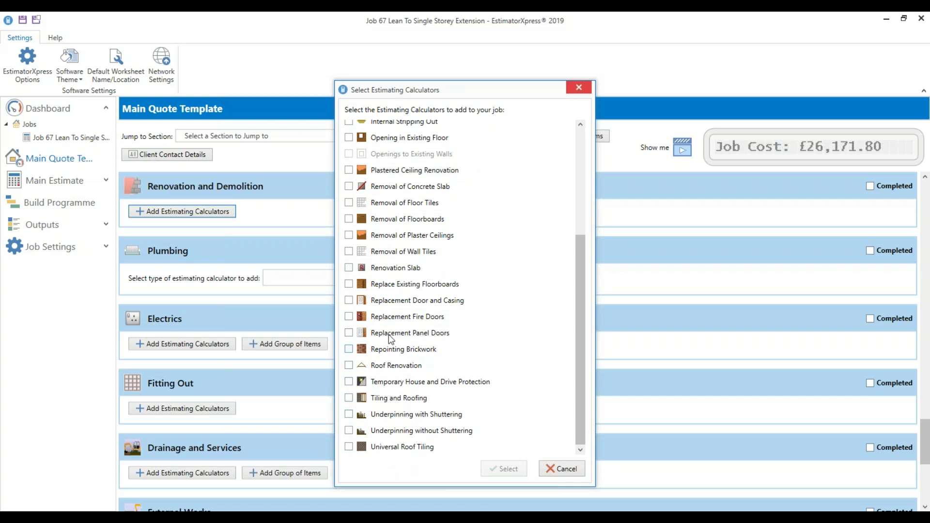
{"action": "scroll", "coordinate": [581, 394], "scroll_direction": "up", "scroll_amount": 5}
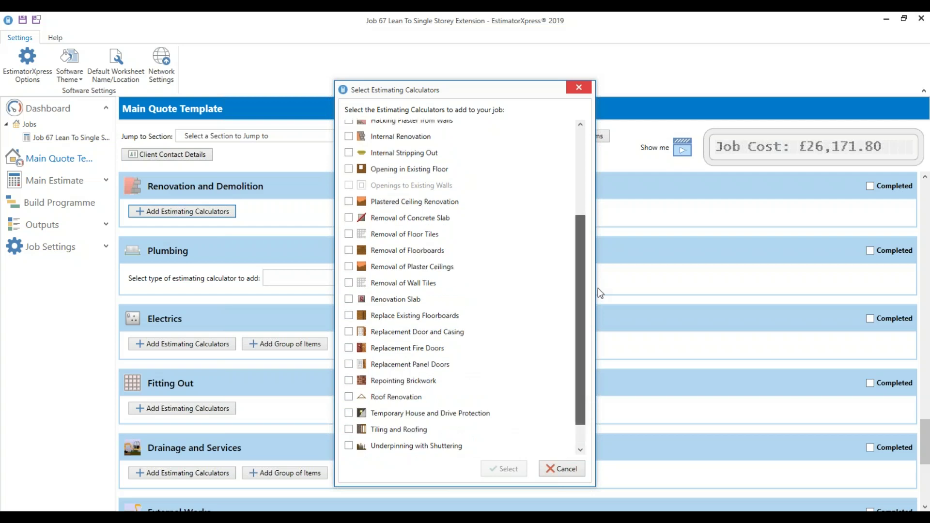
{"action": "left_click", "coordinate": [388, 159]}
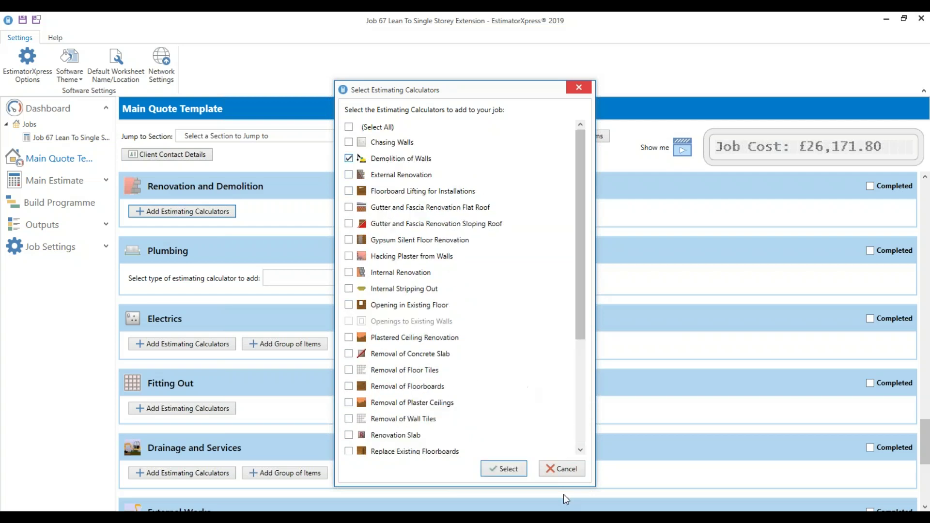
{"action": "left_click", "coordinate": [507, 468]}
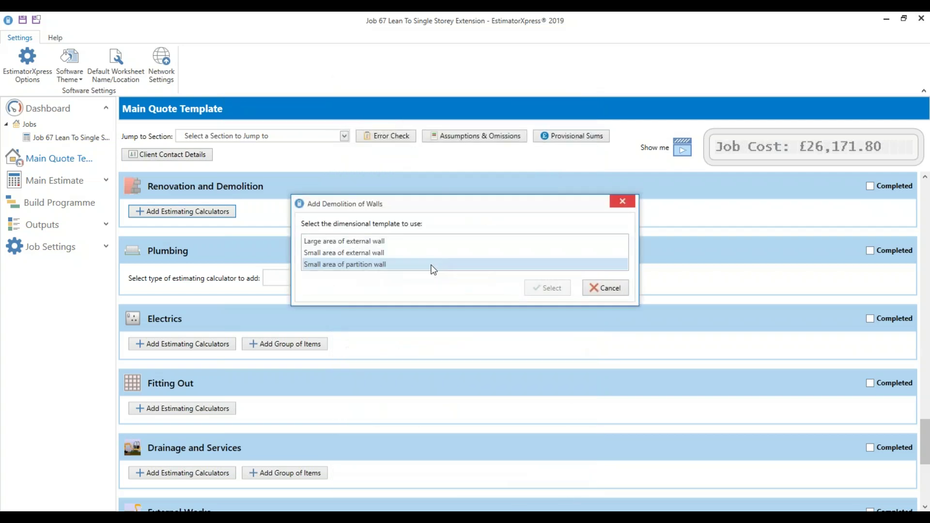
Pick the Small area of external wall template and check wall thickness and spoil bulking factor
{"action": "left_click", "coordinate": [369, 252]}
{"action": "left_click", "coordinate": [544, 288]}
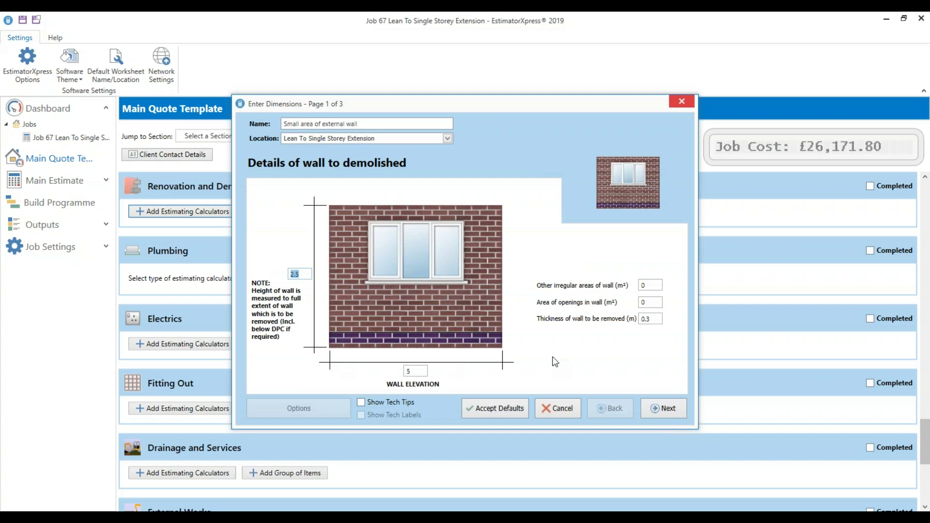
{"action": "left_click", "coordinate": [651, 319]}
{"action": "left_click", "coordinate": [674, 410]}
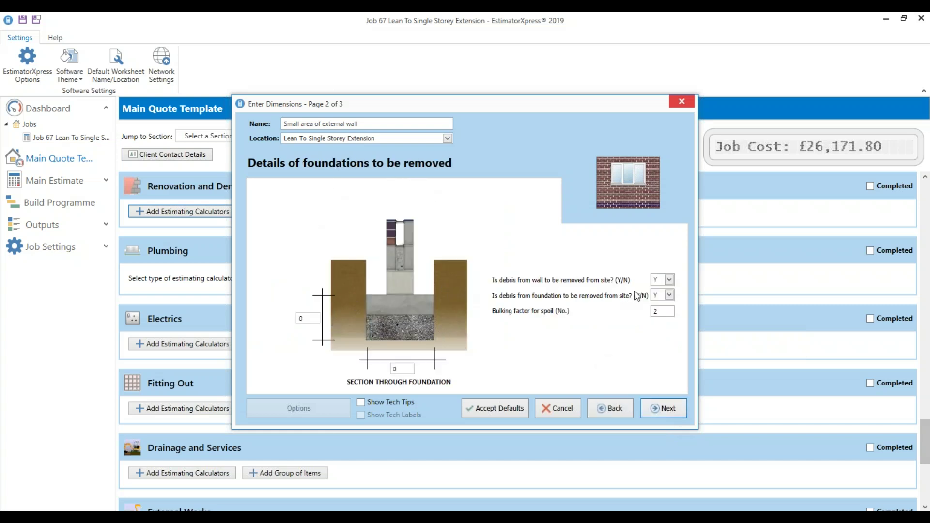
{"action": "left_click", "coordinate": [653, 310]}
{"action": "left_click", "coordinate": [661, 407]}
Review breaker, JCB, dumper, wheelbarrow and shovel days, then finish the demolition worksheet
{"action": "left_click", "coordinate": [442, 222]}
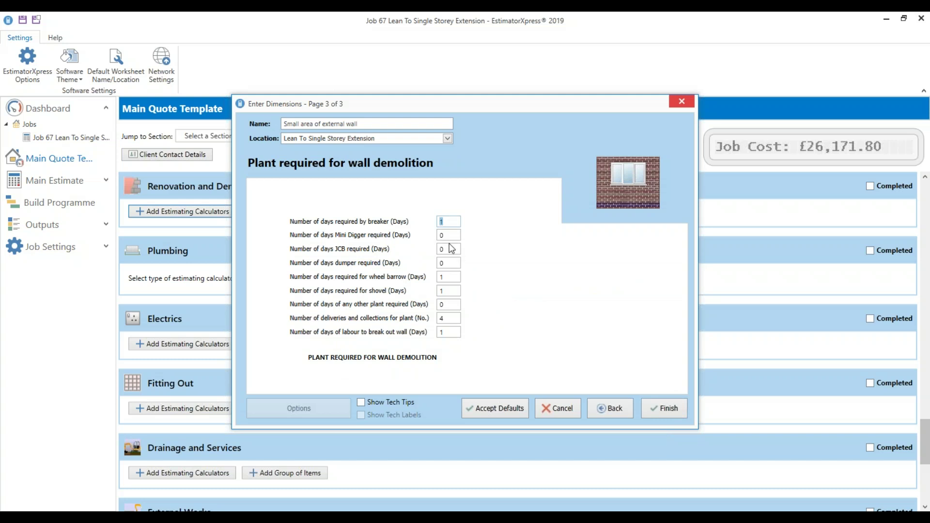
{"action": "left_click", "coordinate": [441, 249]}
{"action": "left_click", "coordinate": [443, 263]}
{"action": "left_click", "coordinate": [444, 275]}
{"action": "left_click", "coordinate": [451, 304]}
{"action": "left_click", "coordinate": [446, 293]}
{"action": "left_click", "coordinate": [671, 412]}
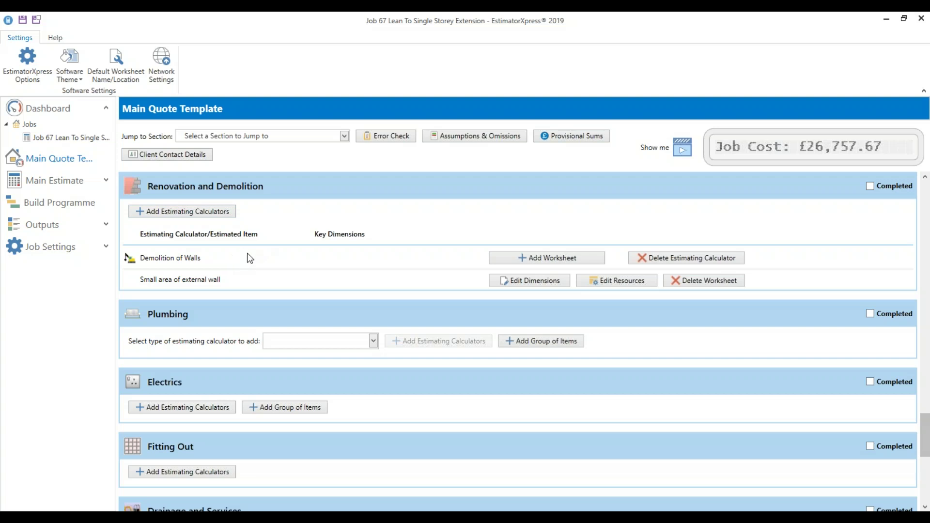
Tick Completed on Renovation and Demolition, then on Plastering to Existing Connecting Walls further down
{"action": "left_click", "coordinate": [870, 186]}
{"action": "left_click_drag", "start_coordinate": [923, 421], "coordinate": [924, 194]}
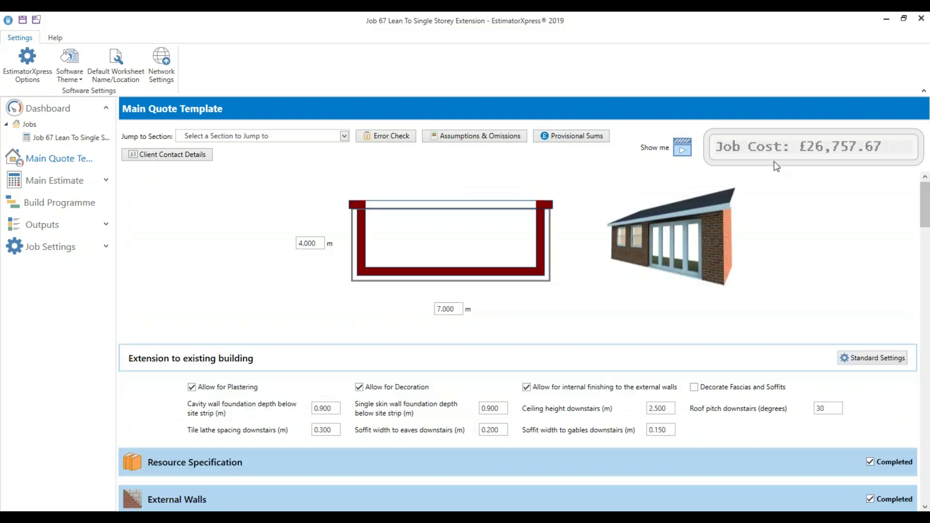
{"action": "scroll", "coordinate": [640, 378], "scroll_direction": "down", "scroll_amount": 8}
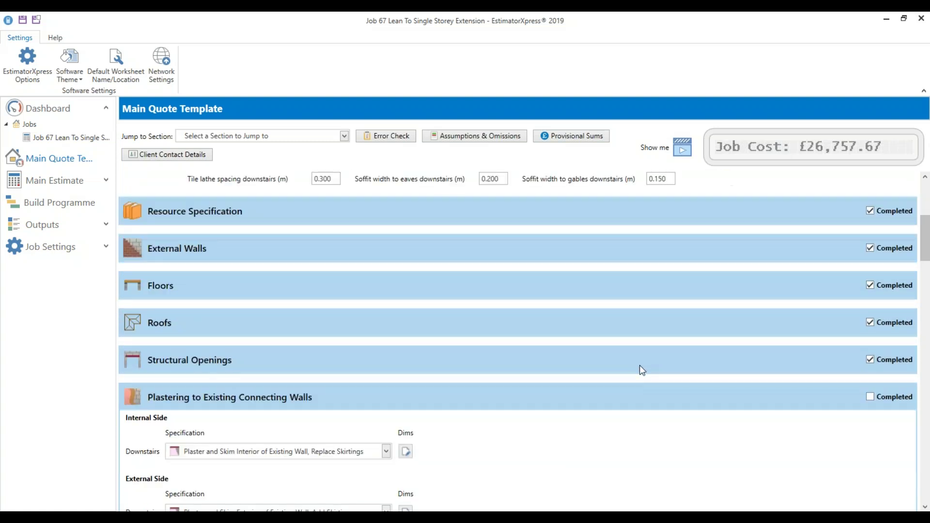
{"action": "scroll", "coordinate": [643, 369], "scroll_direction": "down", "scroll_amount": 1}
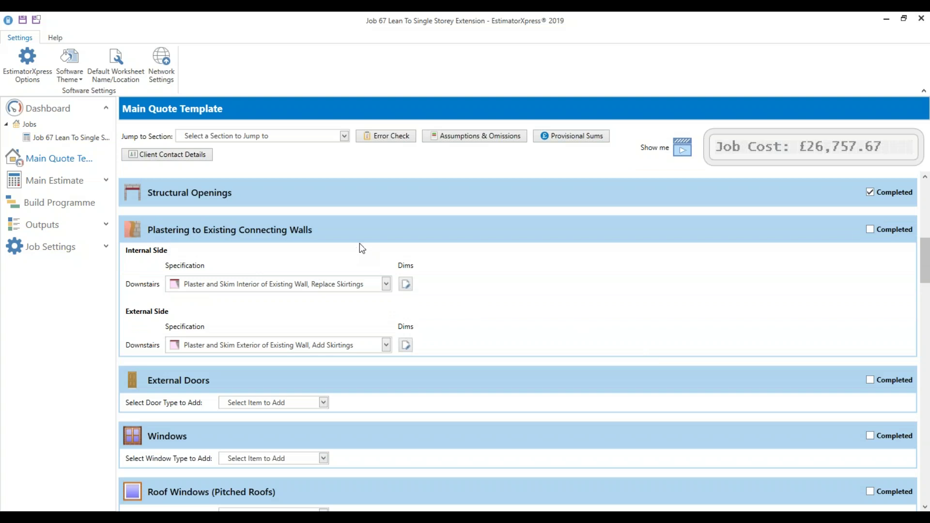
{"action": "left_click_drag", "start_coordinate": [924, 262], "coordinate": [924, 194]}
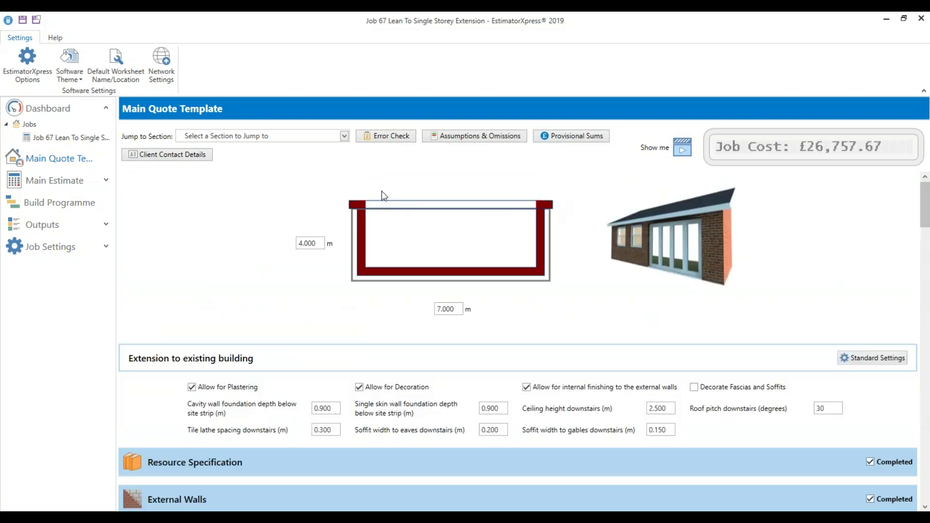
{"action": "left_click_drag", "start_coordinate": [925, 199], "coordinate": [924, 254]}
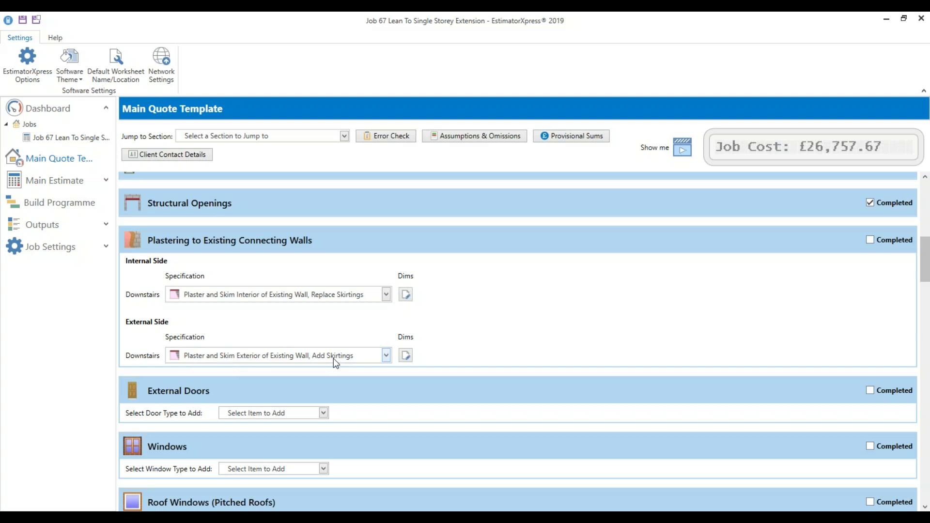
{"action": "left_click", "coordinate": [896, 239]}
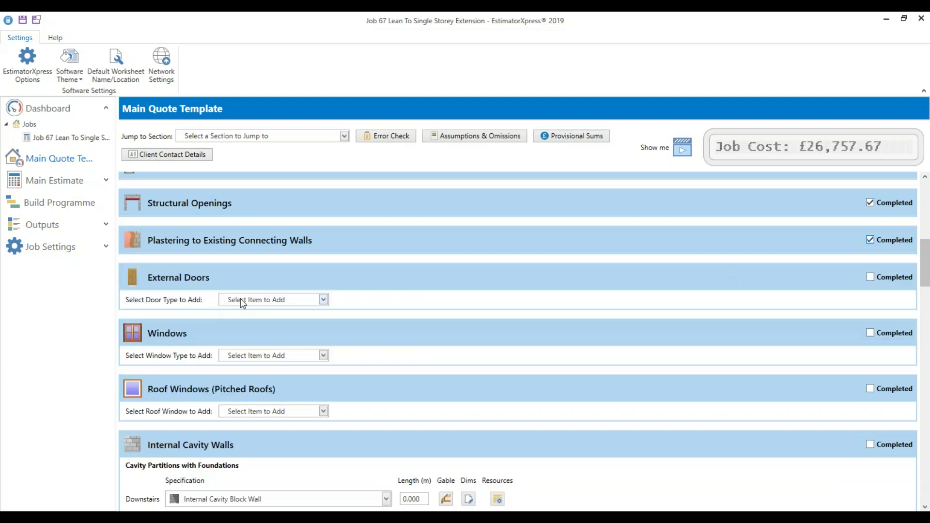
From the External Doors door-type list, choose Crystal Direct Aluminium Bi-fold Doors from Catalogue
{"action": "left_click", "coordinate": [271, 300]}
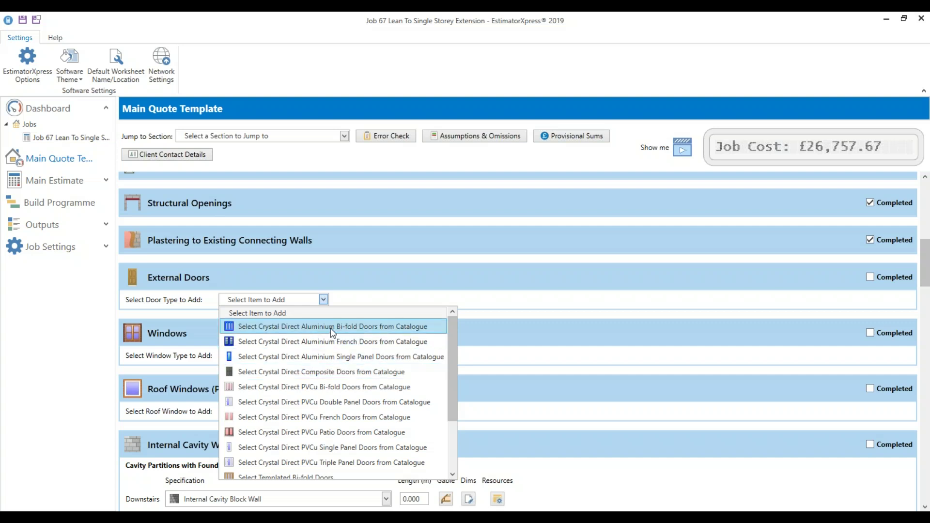
{"action": "scroll", "coordinate": [330, 450], "scroll_direction": "down", "scroll_amount": 2}
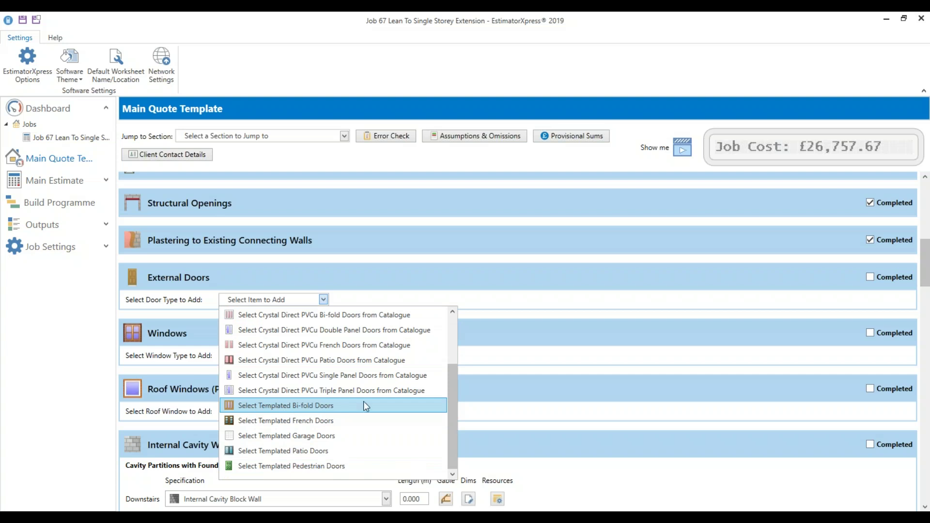
{"action": "left_click_drag", "start_coordinate": [455, 409], "coordinate": [400, 321]}
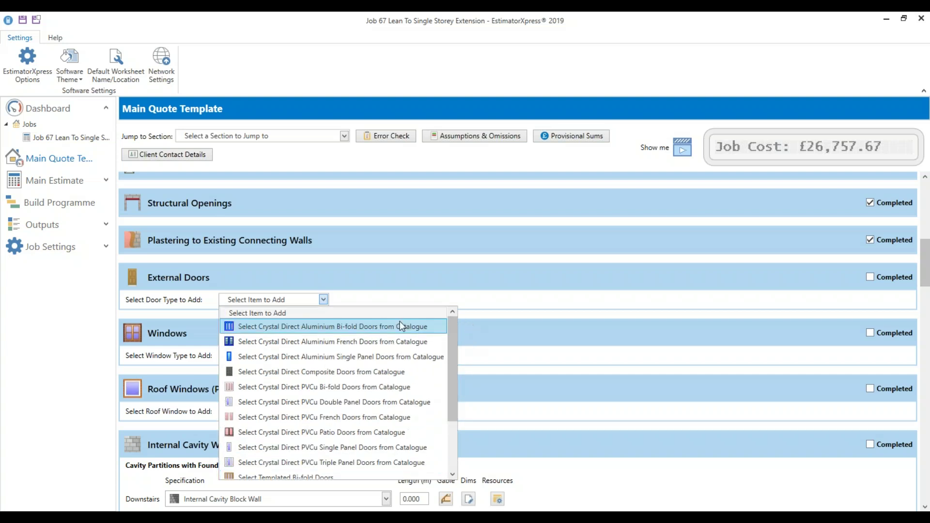
{"action": "left_click", "coordinate": [330, 326]}
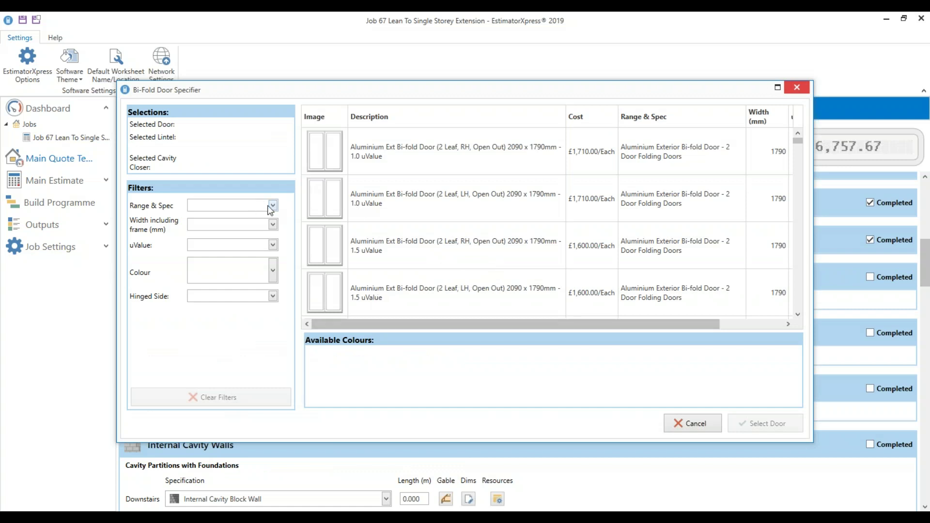
Filter the bi-fold doors to 3290 mm width, uValue 1, White and right-hinged
{"action": "left_click", "coordinate": [272, 206]}
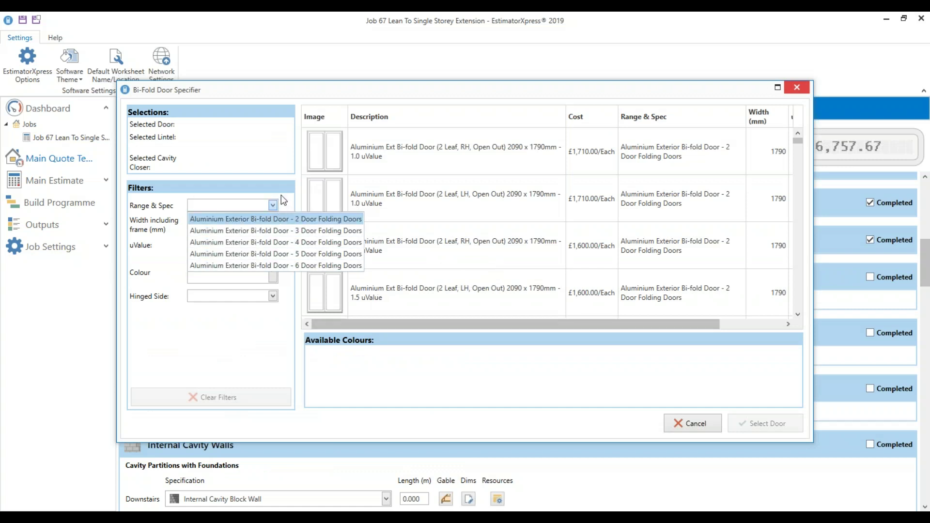
{"action": "left_click", "coordinate": [272, 205]}
{"action": "left_click", "coordinate": [273, 225]}
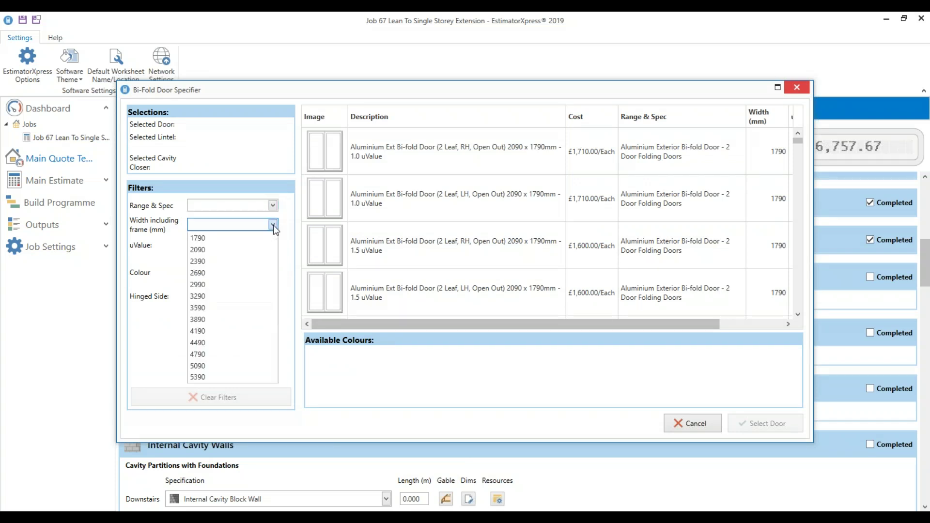
{"action": "left_click", "coordinate": [231, 296]}
{"action": "left_click", "coordinate": [241, 246]}
{"action": "left_click", "coordinate": [234, 260]}
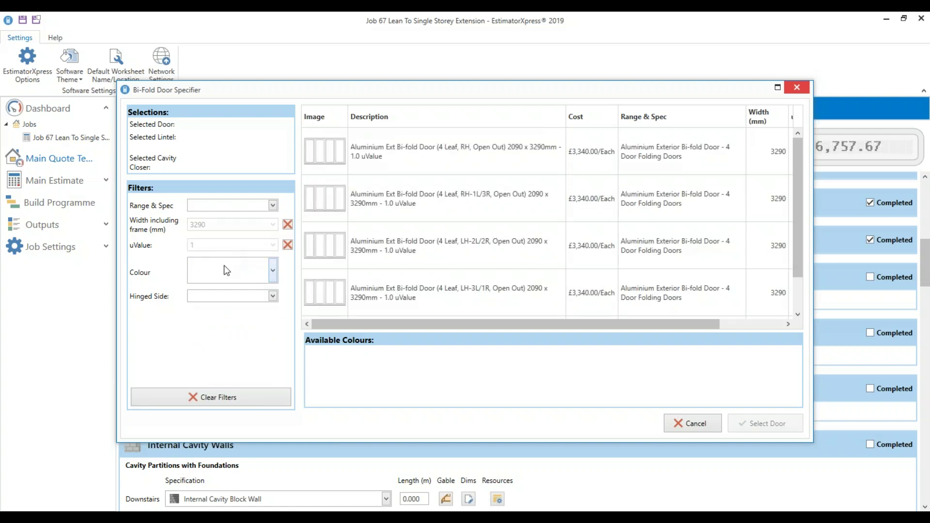
{"action": "left_click", "coordinate": [225, 271]}
{"action": "left_click", "coordinate": [217, 324]}
{"action": "left_click", "coordinate": [204, 297]}
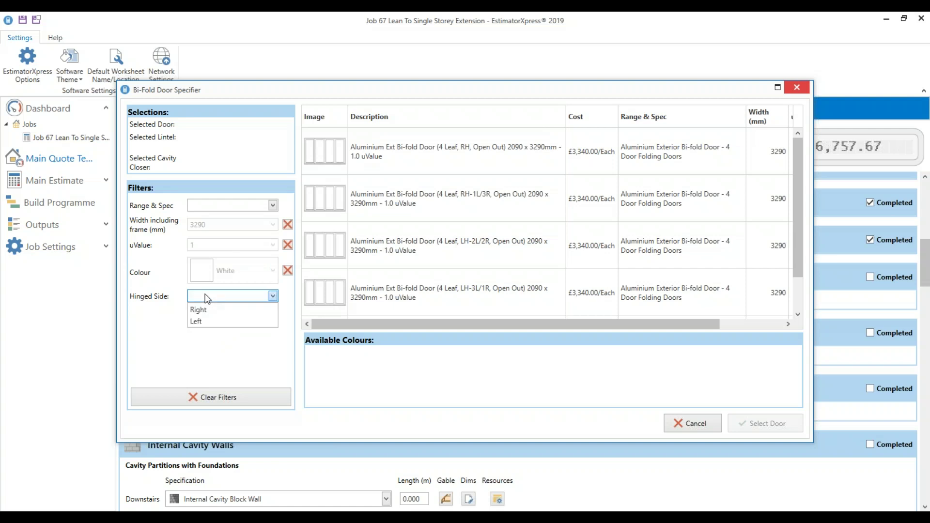
{"action": "left_click", "coordinate": [209, 310]}
Select the 4-leaf RH-1L/3R open-out bi-fold door from the filtered list
{"action": "left_click", "coordinate": [400, 196]}
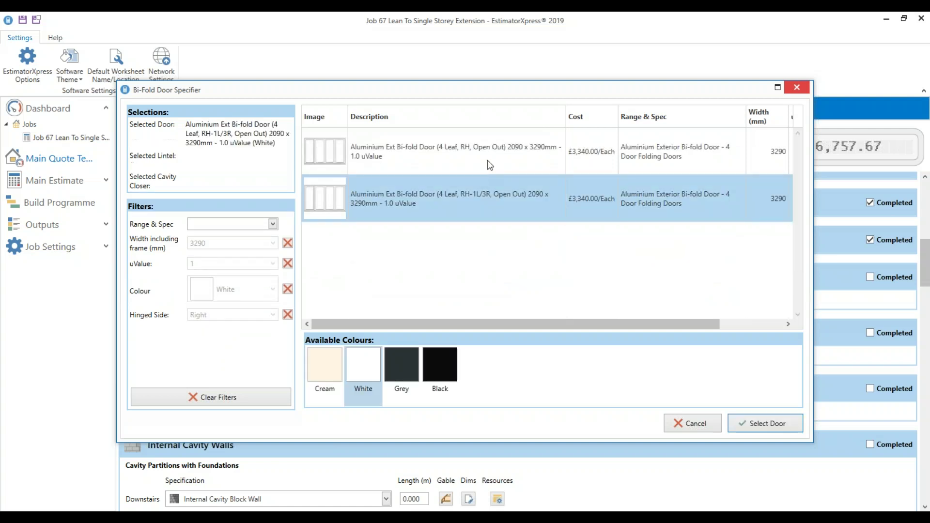
{"action": "left_click", "coordinate": [528, 169]}
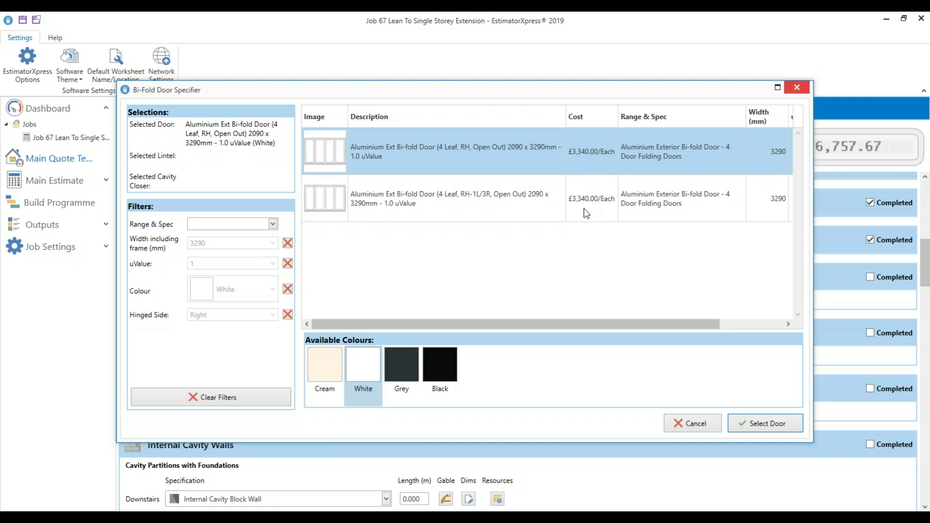
{"action": "left_click", "coordinate": [584, 208]}
{"action": "left_click", "coordinate": [588, 158]}
{"action": "left_click", "coordinate": [468, 201]}
{"action": "left_click", "coordinate": [753, 429]}
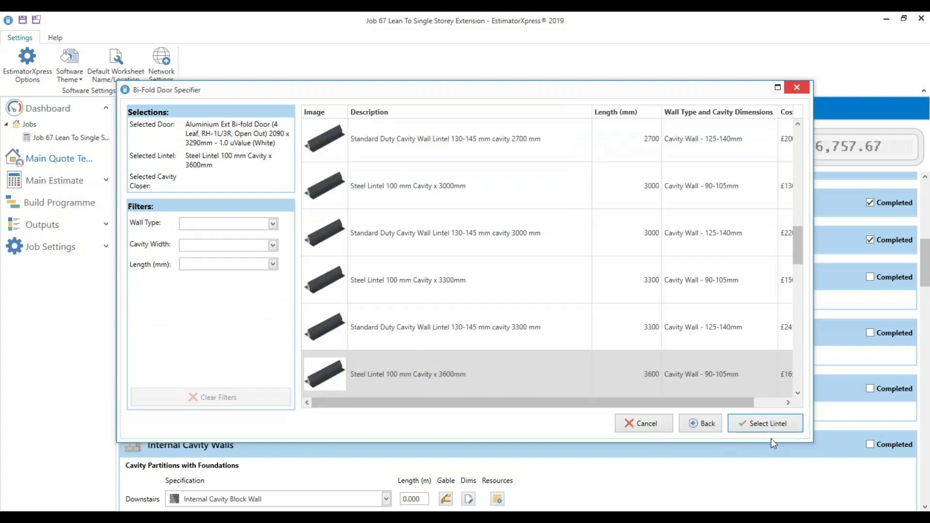
Confirm the 3600mm steel lintel and Cav-Crystal 100mm cavity closer, and add one door
{"action": "left_click", "coordinate": [770, 422]}
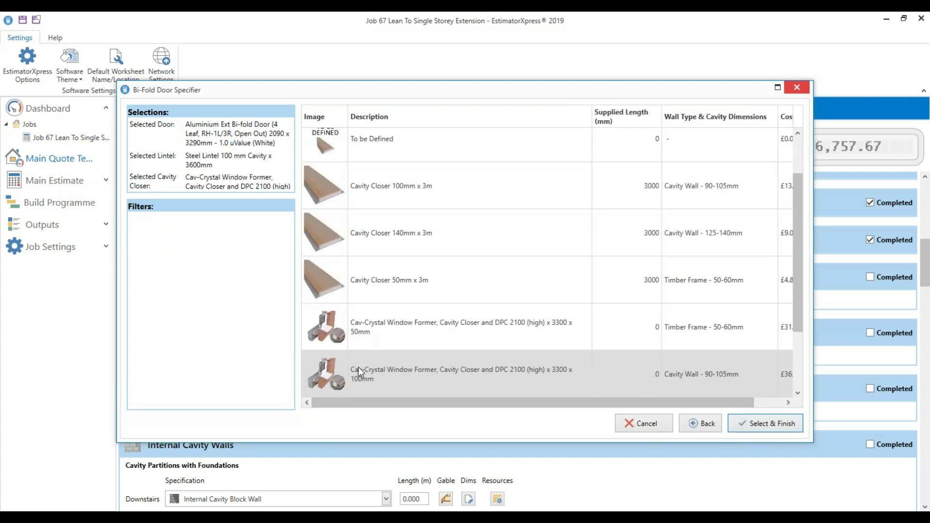
{"action": "left_click", "coordinate": [358, 368]}
{"action": "left_click", "coordinate": [758, 423]}
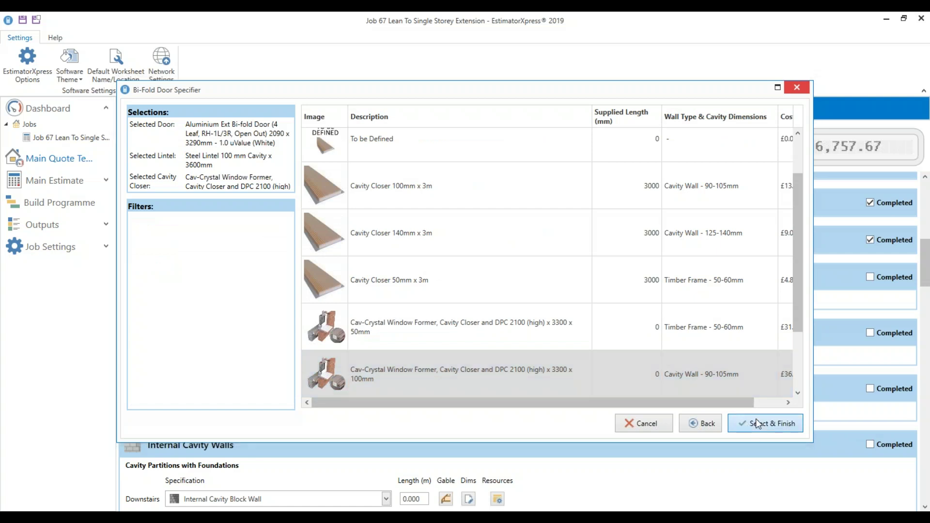
{"action": "left_click", "coordinate": [636, 271]}
{"action": "left_click", "coordinate": [572, 297]}
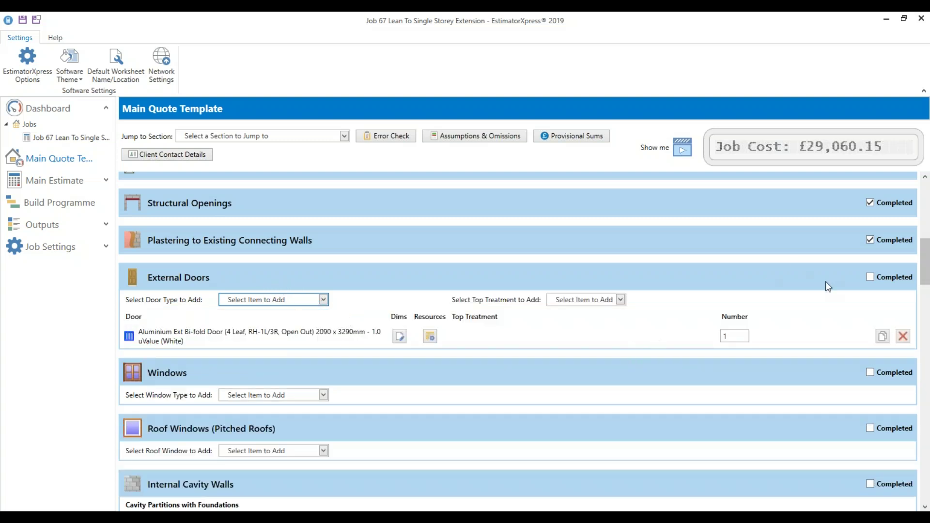
Untick External Walls, accept the default dimensions with 6.93 m² openings, then tick Completed again
{"action": "left_click_drag", "start_coordinate": [928, 272], "coordinate": [928, 242]}
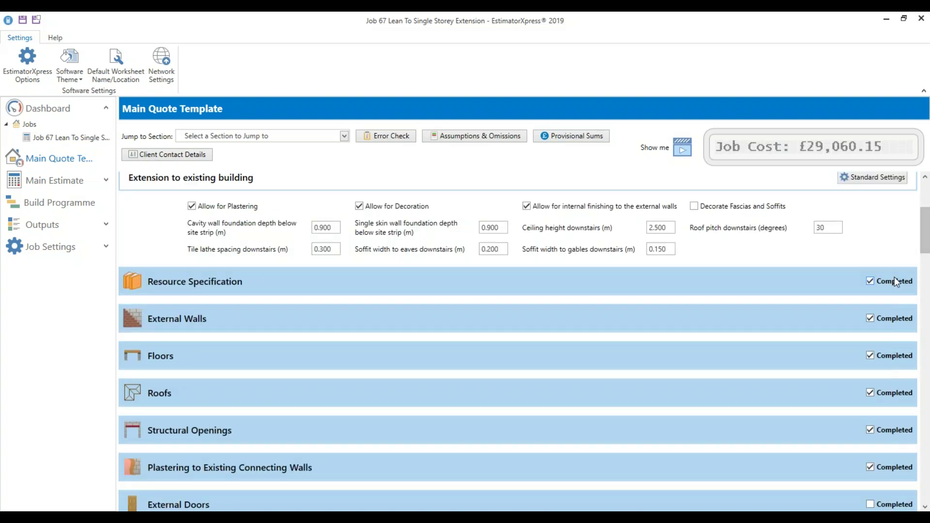
{"action": "left_click", "coordinate": [889, 319]}
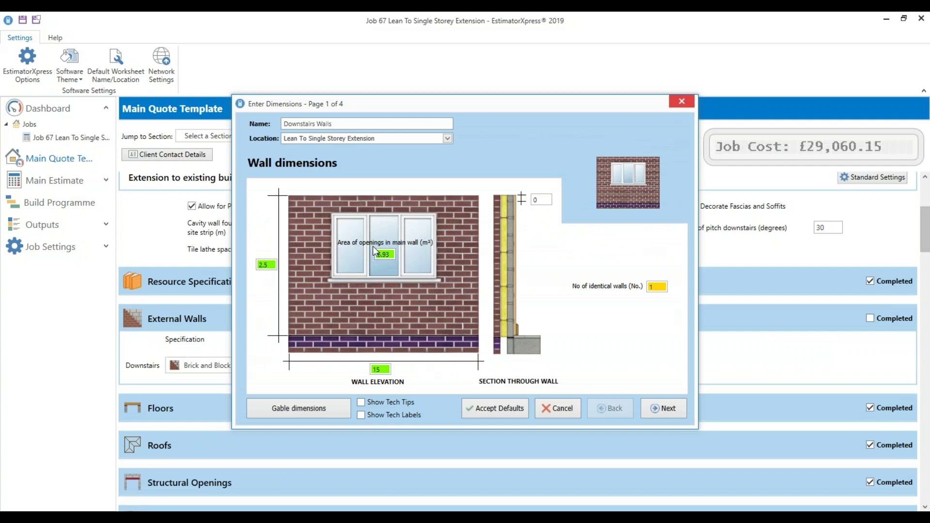
{"action": "mouse_move", "coordinate": [392, 257]}
{"action": "left_click", "coordinate": [494, 409]}
{"action": "left_click", "coordinate": [887, 319]}
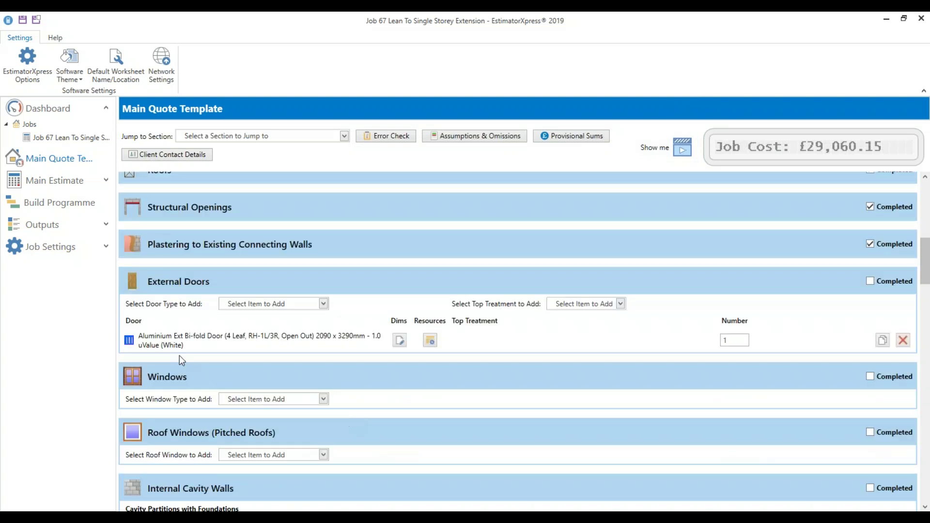
Browse the templated bi-fold doors, cancel without adding any, and tick External Doors Completed
{"action": "left_click", "coordinate": [305, 305]}
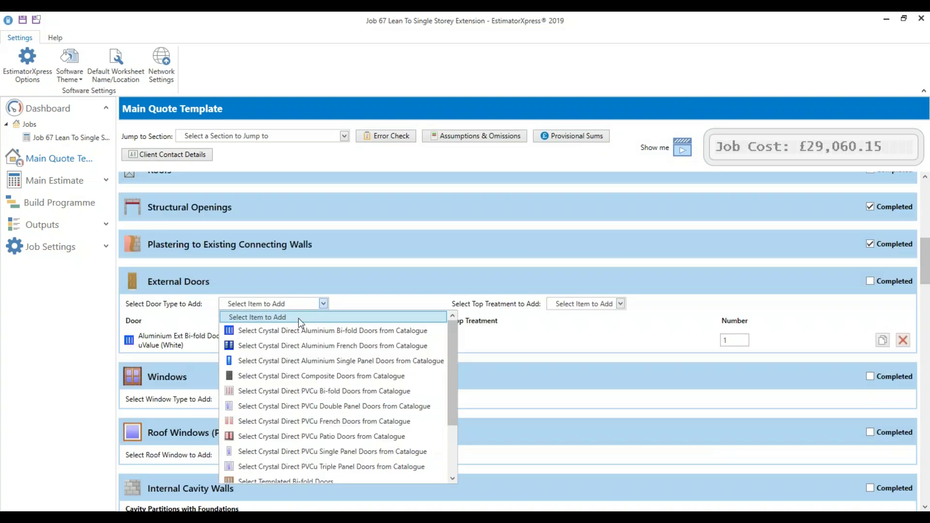
{"action": "scroll", "coordinate": [280, 463], "scroll_direction": "down", "scroll_amount": 2}
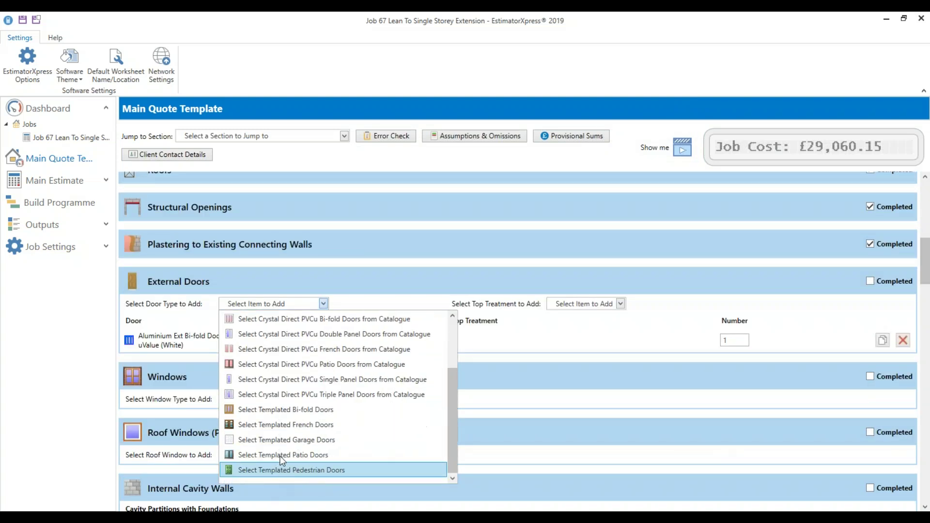
{"action": "left_click", "coordinate": [282, 410]}
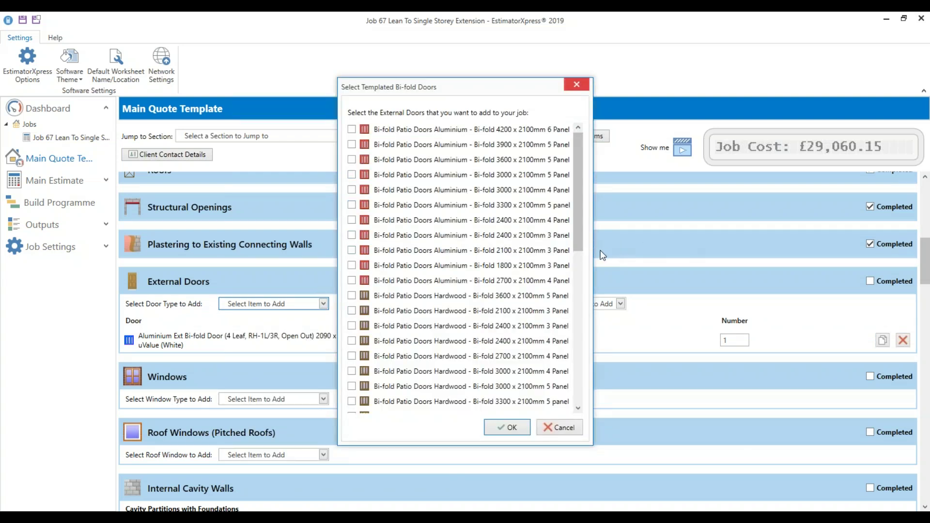
{"action": "left_click_drag", "start_coordinate": [592, 250], "coordinate": [620, 260]}
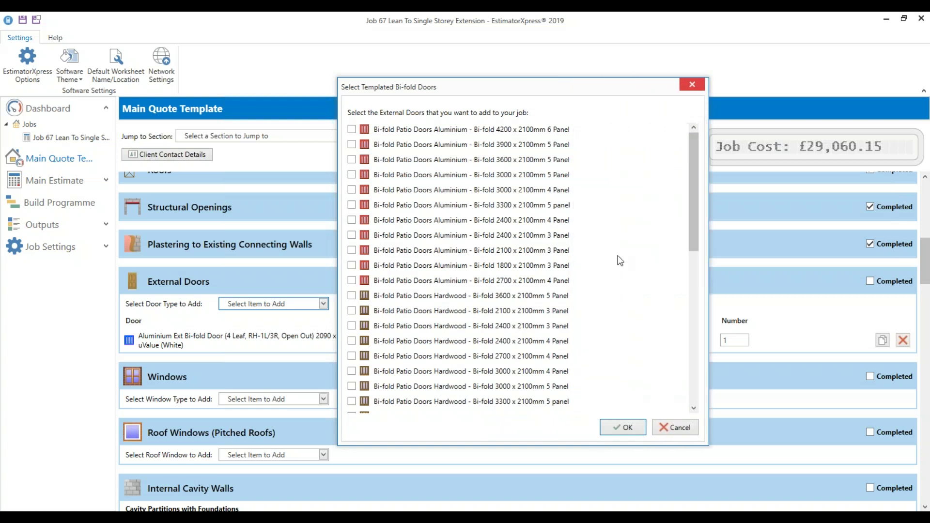
{"action": "scroll", "coordinate": [513, 228], "scroll_direction": "down", "scroll_amount": 8}
{"action": "scroll", "coordinate": [436, 373], "scroll_direction": "up", "scroll_amount": 3}
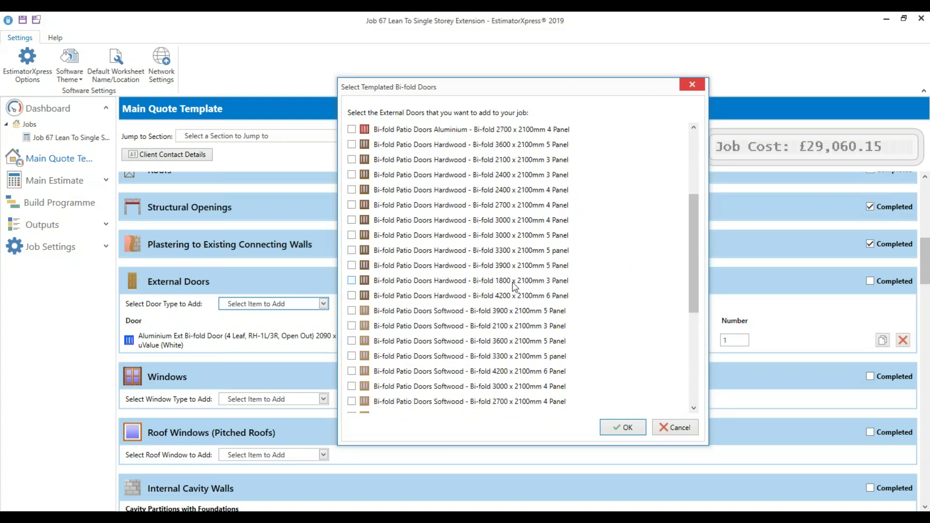
{"action": "scroll", "coordinate": [465, 343], "scroll_direction": "up", "scroll_amount": 3}
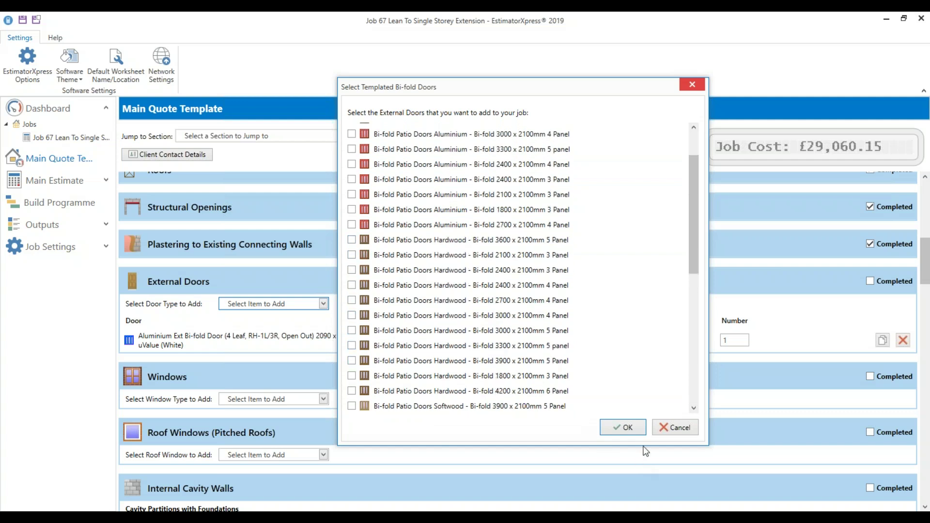
{"action": "left_click", "coordinate": [664, 432]}
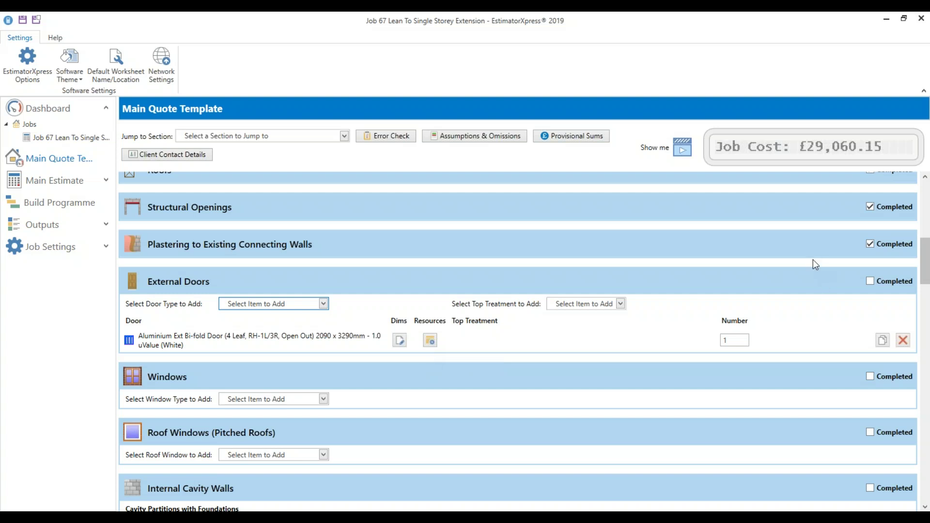
{"action": "left_click", "coordinate": [871, 282]}
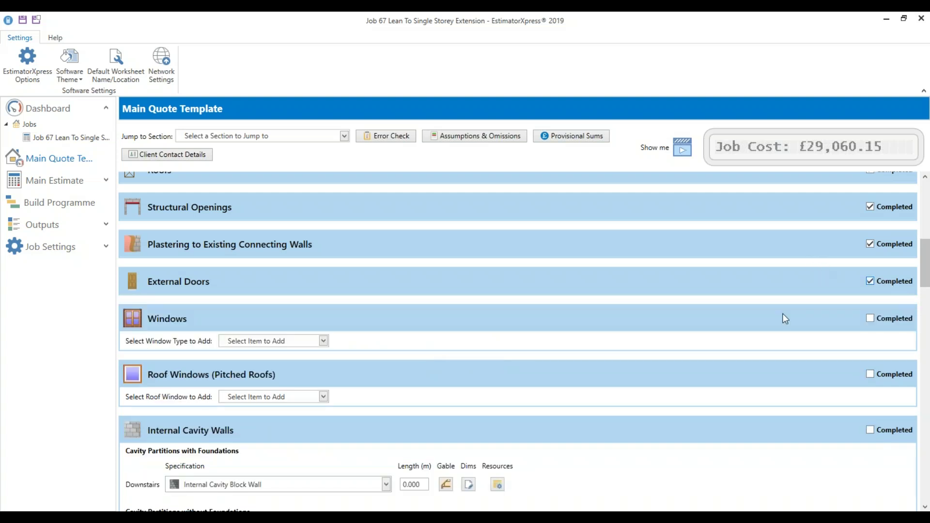
Start a PVC-U window and filter to Centre Bar style, 1038 mm width, 1488 mm height
{"action": "left_click", "coordinate": [307, 342]}
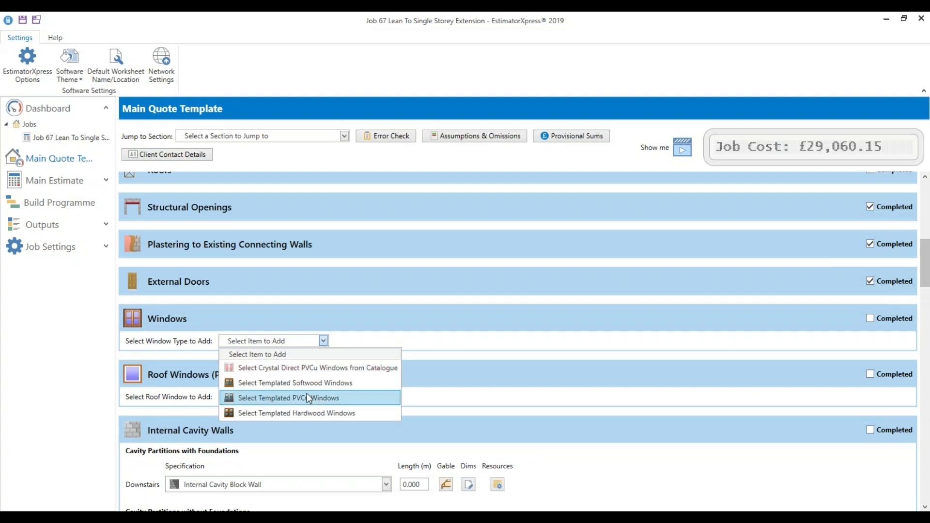
{"action": "key", "text": "Return"}
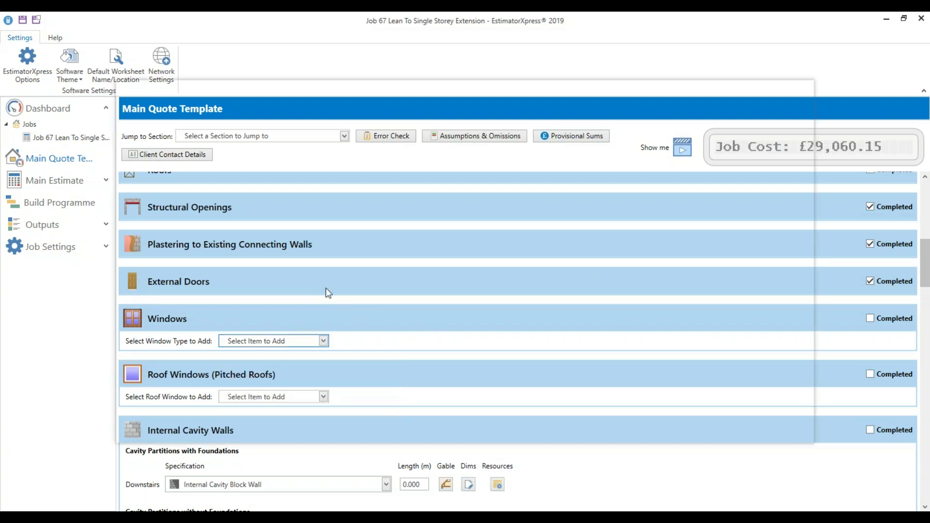
{"action": "left_click", "coordinate": [232, 207]}
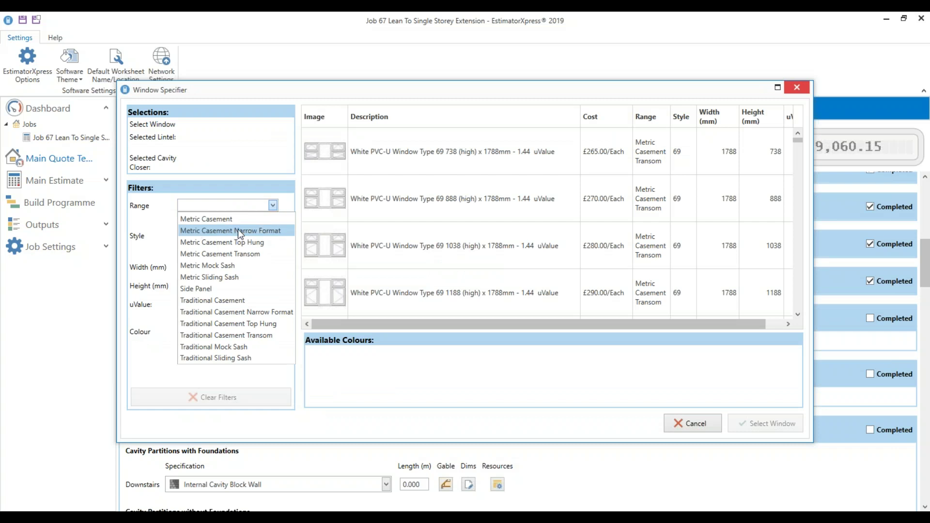
{"action": "left_click", "coordinate": [245, 241]}
{"action": "left_click_drag", "start_coordinate": [270, 279], "coordinate": [270, 416]}
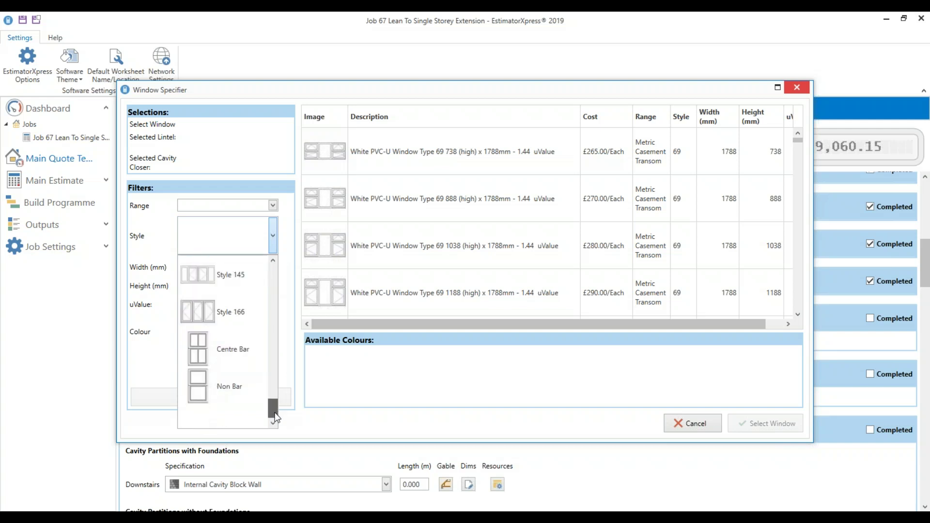
{"action": "left_click", "coordinate": [250, 354]}
{"action": "left_click", "coordinate": [243, 268]}
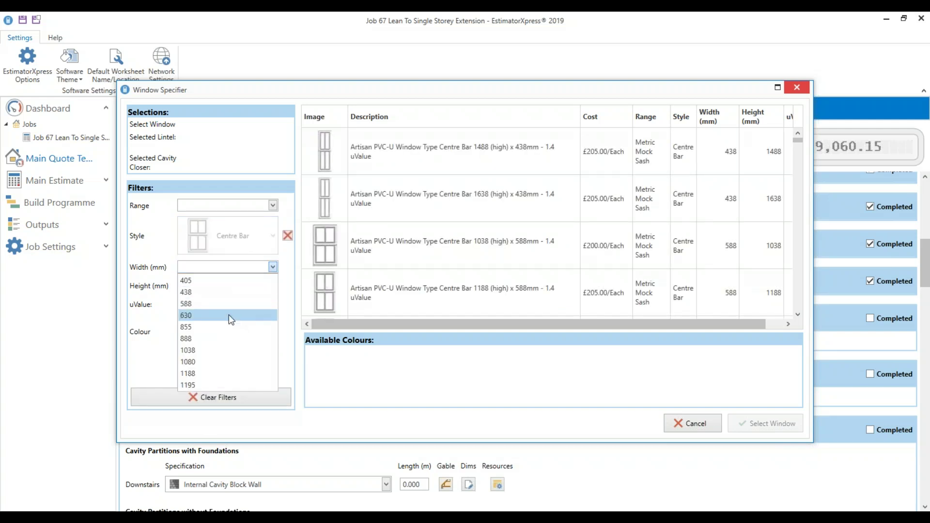
{"action": "left_click", "coordinate": [226, 349]}
{"action": "left_click", "coordinate": [218, 287]}
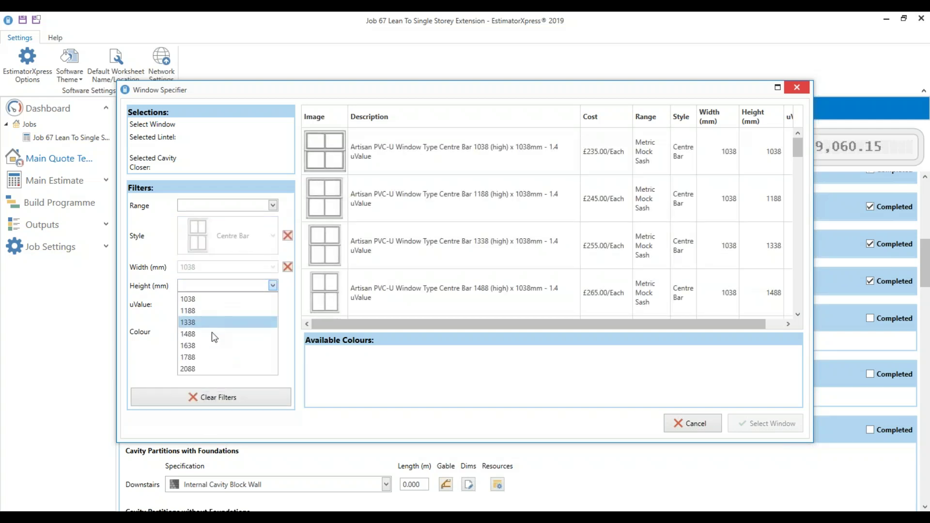
{"action": "left_click", "coordinate": [211, 333]}
Further filter the windows to uValue 1.4 and White colour
{"action": "left_click", "coordinate": [215, 304]}
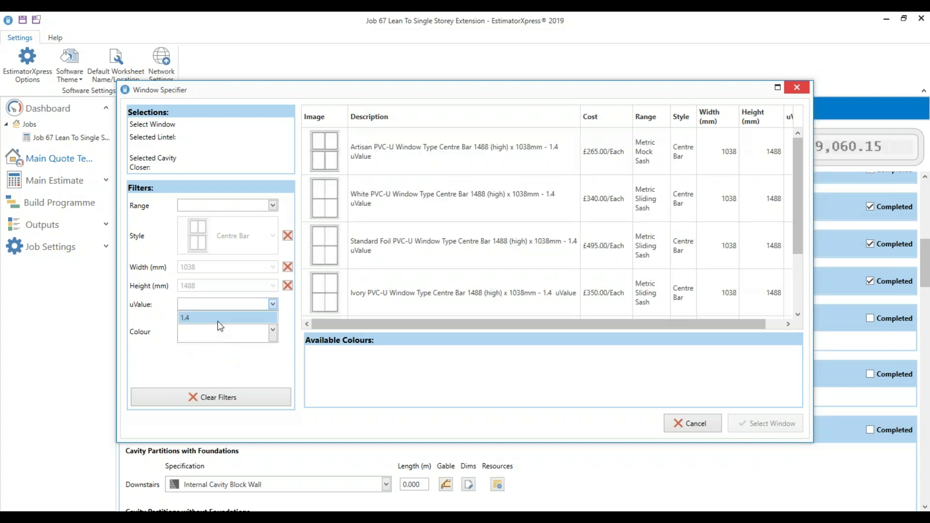
{"action": "left_click", "coordinate": [221, 316]}
{"action": "left_click", "coordinate": [220, 333]}
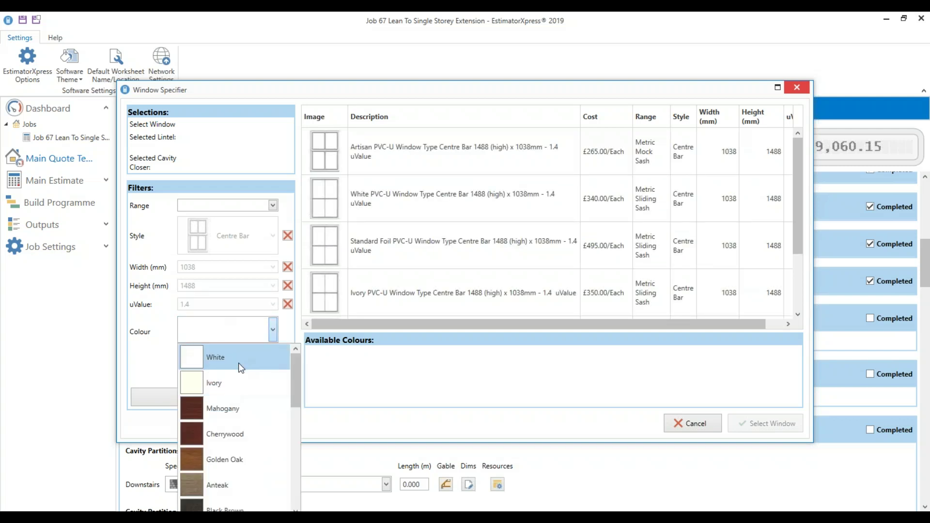
{"action": "left_click", "coordinate": [239, 359]}
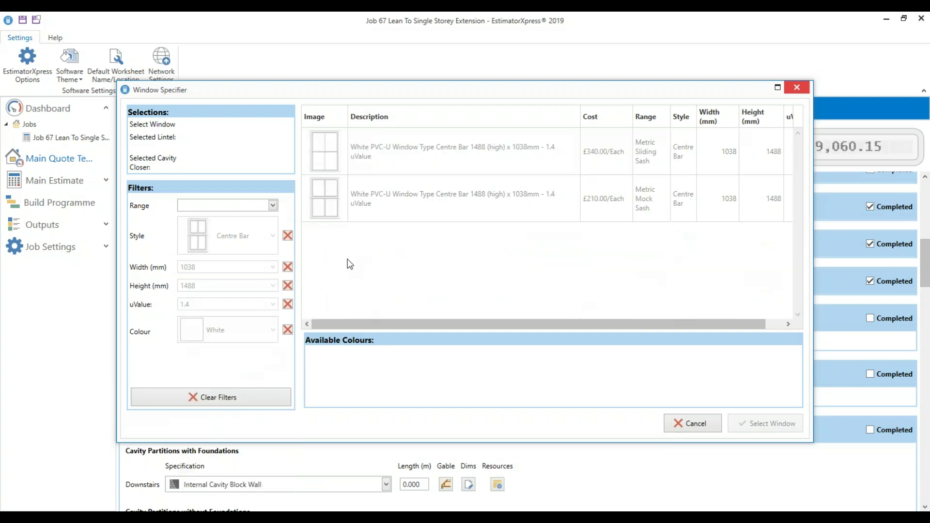
{"action": "left_click", "coordinate": [288, 329]}
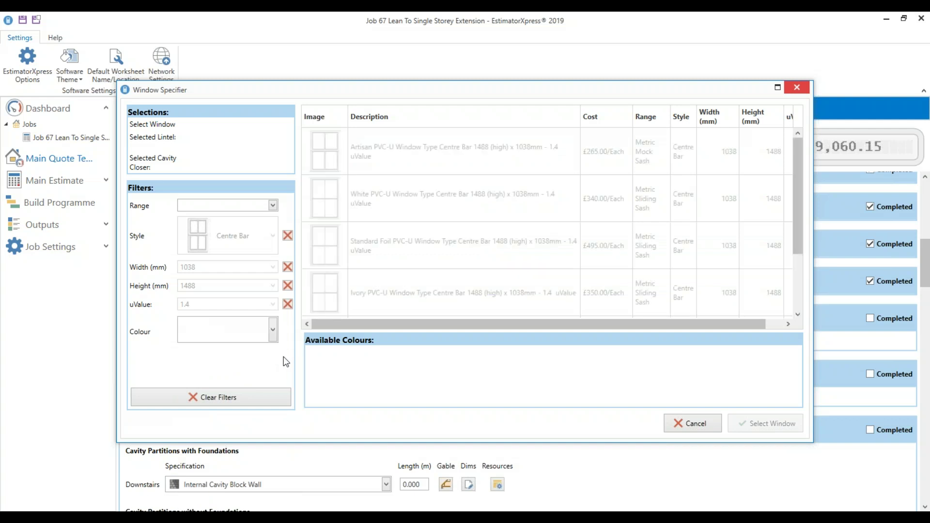
{"action": "left_click", "coordinate": [273, 330]}
{"action": "mouse_move", "coordinate": [292, 374]}
{"action": "left_mouse_down"}
{"action": "mouse_move", "coordinate": [276, 484]}
{"action": "mouse_move", "coordinate": [293, 360]}
{"action": "left_mouse_up"}
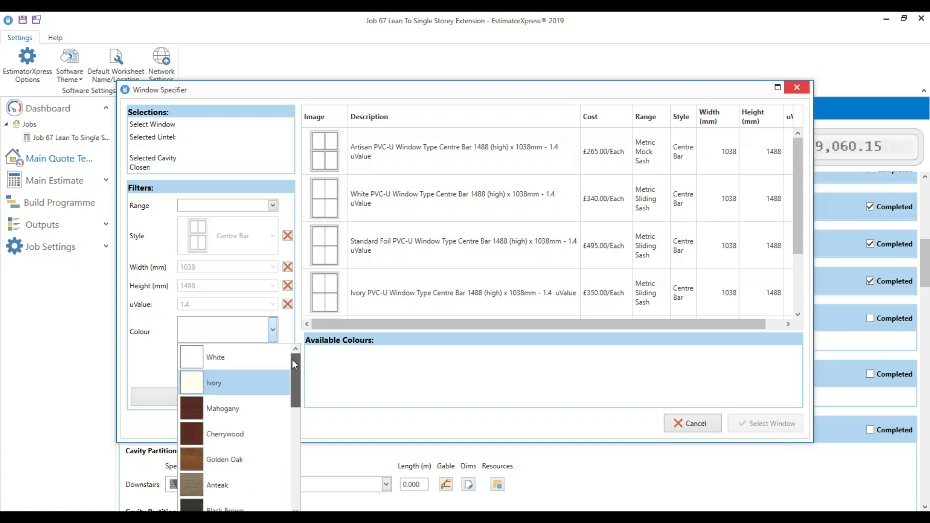
{"action": "left_click", "coordinate": [248, 357]}
Choose the £340.00 white window, confirm the 100 mm cavity steel lintel, and finish
{"action": "left_click", "coordinate": [464, 159]}
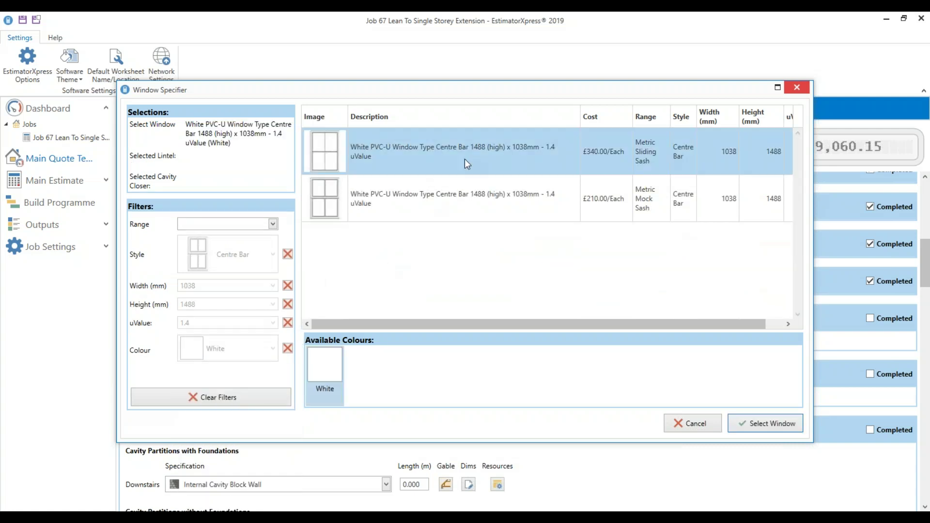
{"action": "left_click", "coordinate": [600, 203]}
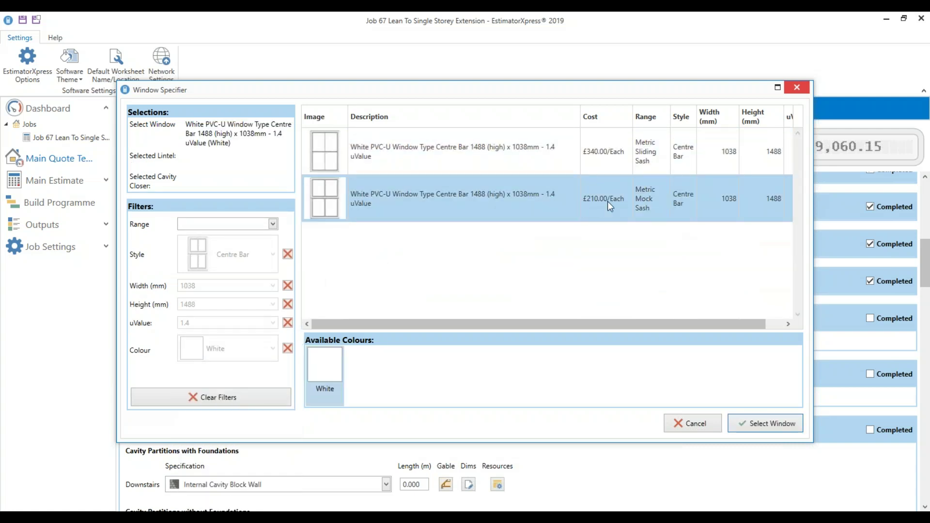
{"action": "left_click", "coordinate": [616, 160]}
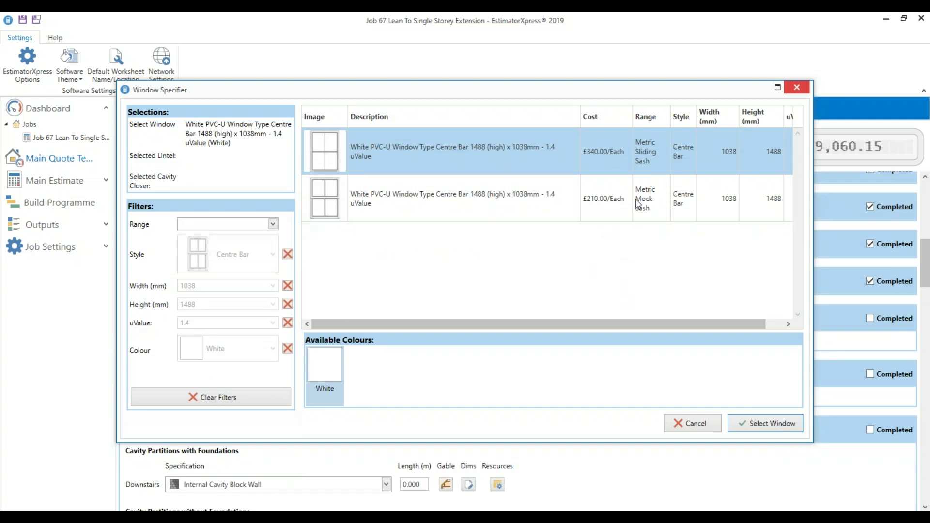
{"action": "left_click", "coordinate": [635, 199]}
{"action": "left_click", "coordinate": [614, 167]}
{"action": "left_click", "coordinate": [788, 428]}
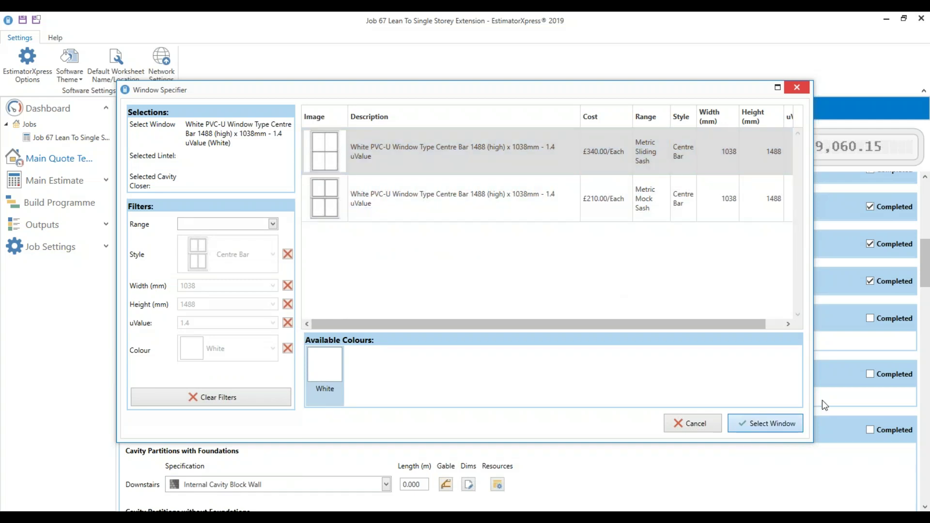
{"action": "left_click", "coordinate": [752, 427]}
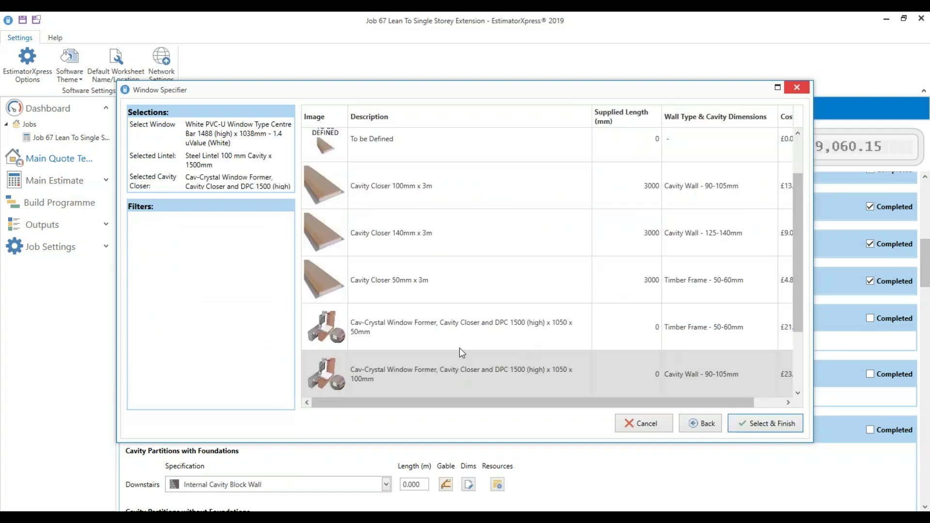
{"action": "left_click", "coordinate": [775, 428]}
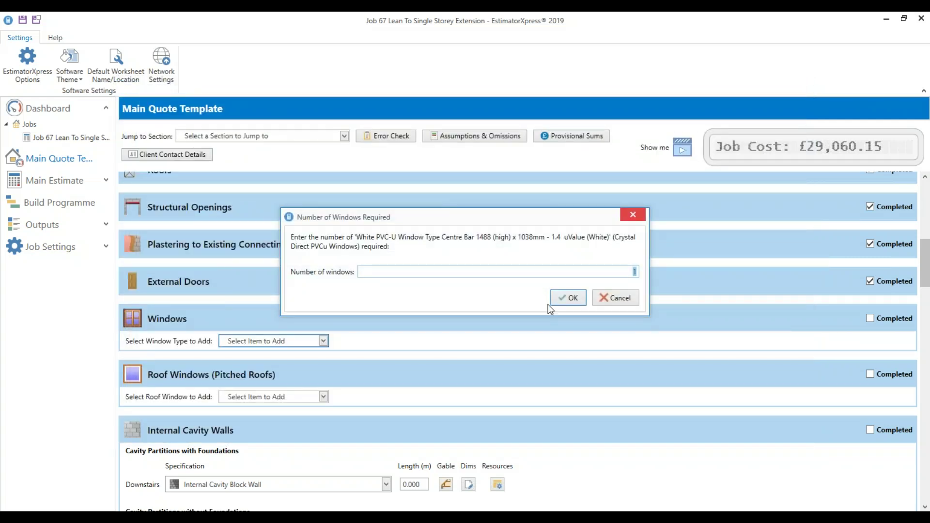
Add 3 windows and give the White PVC-U window a 1292 x 75mm Architectural Stone Cill
{"action": "type", "text": "3"}
{"action": "left_click", "coordinate": [569, 297]}
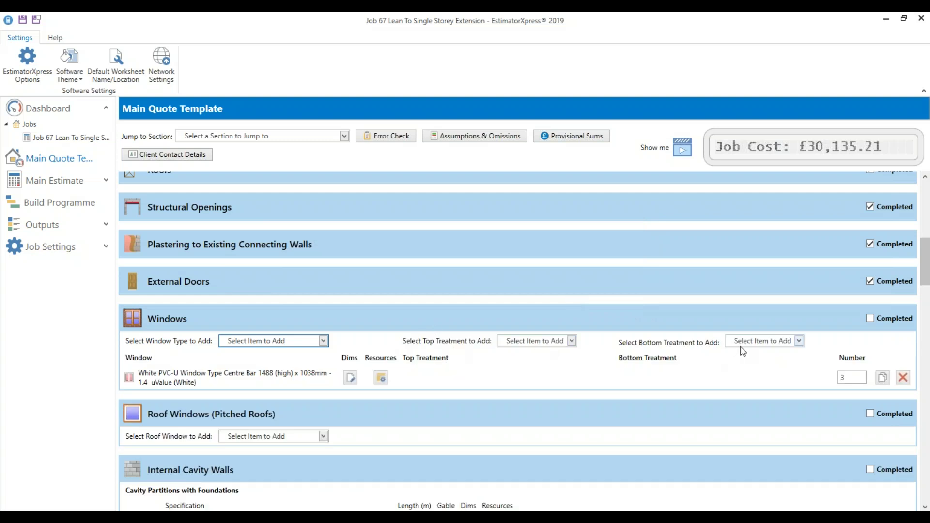
{"action": "left_click", "coordinate": [742, 344]}
{"action": "left_click", "coordinate": [762, 367]}
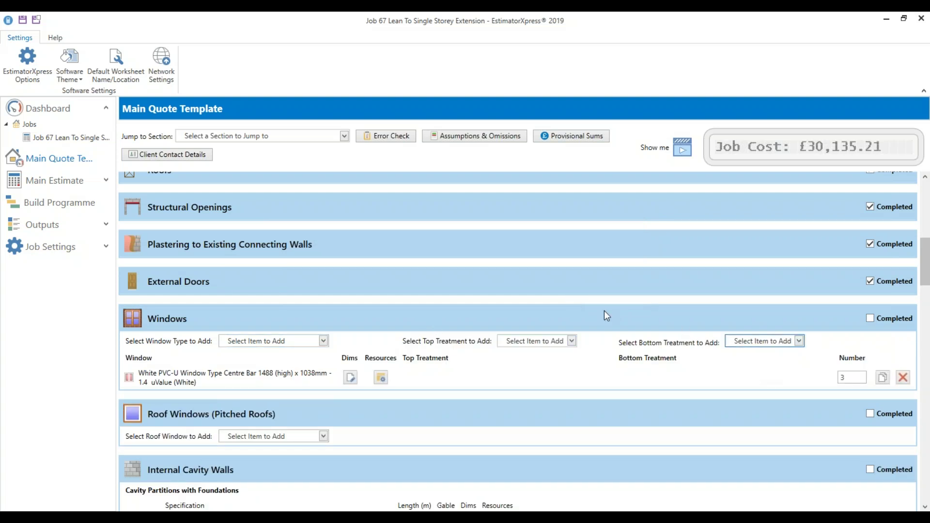
{"action": "left_click", "coordinate": [409, 151]}
{"action": "left_click", "coordinate": [755, 422]}
{"action": "left_click", "coordinate": [442, 267]}
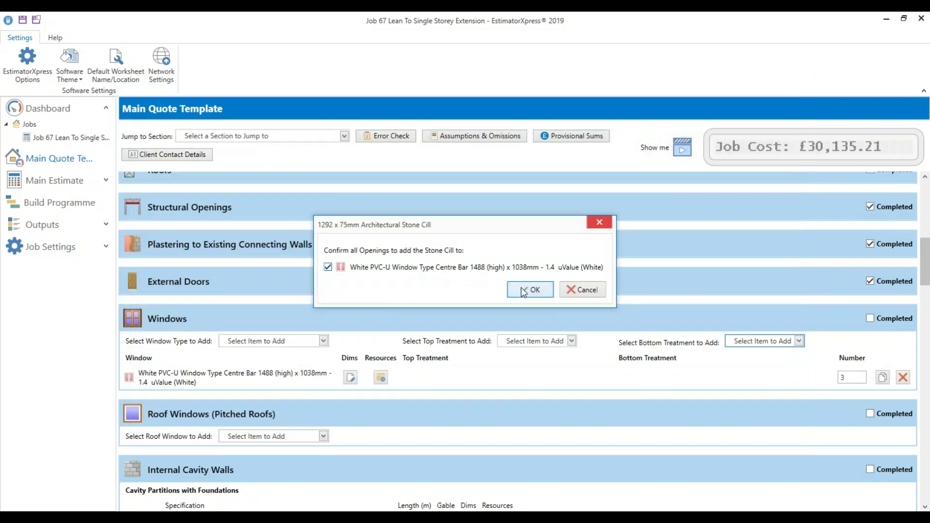
{"action": "left_click", "coordinate": [530, 290]}
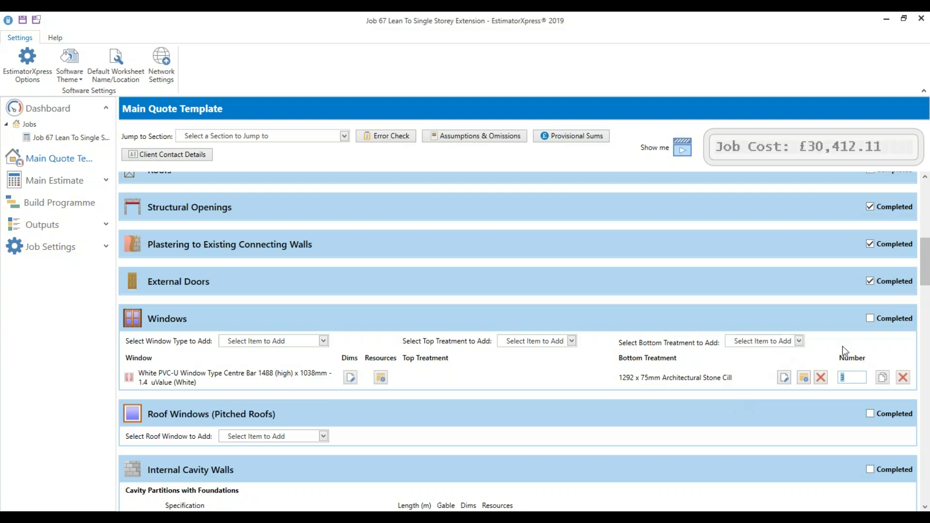
Tick the Windows section as completed
{"action": "left_click", "coordinate": [911, 320]}
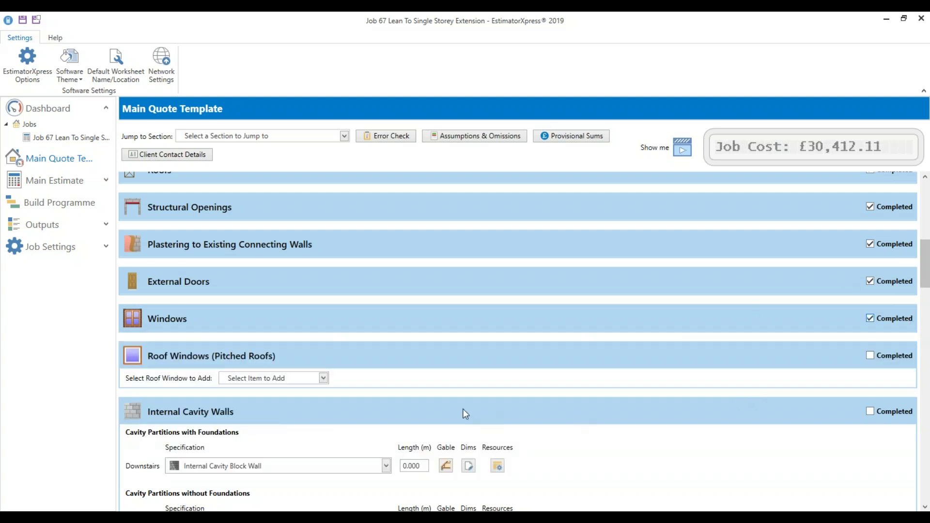
{"action": "scroll", "coordinate": [465, 414], "scroll_direction": "down", "scroll_amount": 1}
{"action": "left_click", "coordinate": [265, 323]}
Filter the Velux catalogue to Centre Pivot, Manual, 780 x 1178 mm roof windows
{"action": "left_click", "coordinate": [271, 350]}
{"action": "left_click", "coordinate": [231, 174]}
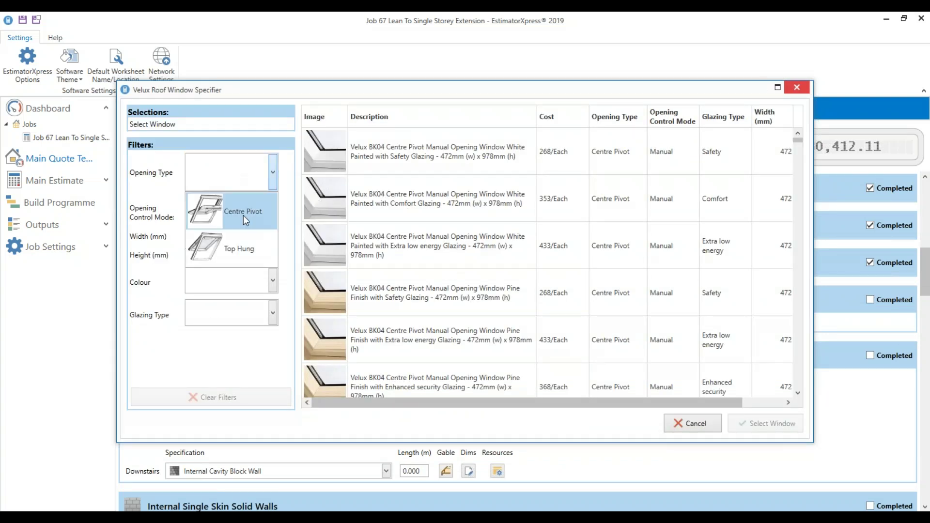
{"action": "left_click", "coordinate": [259, 219]}
{"action": "left_click", "coordinate": [251, 207]}
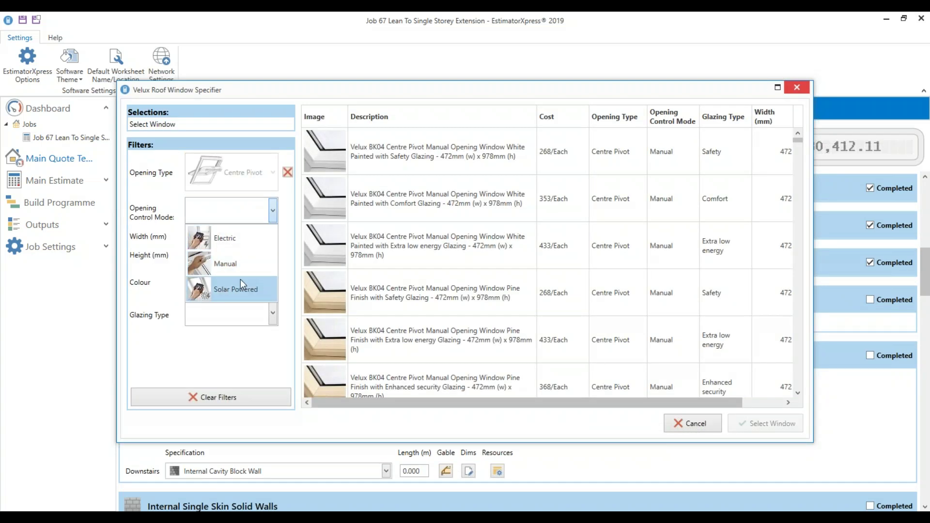
{"action": "left_click", "coordinate": [237, 267]}
{"action": "left_click", "coordinate": [228, 238]}
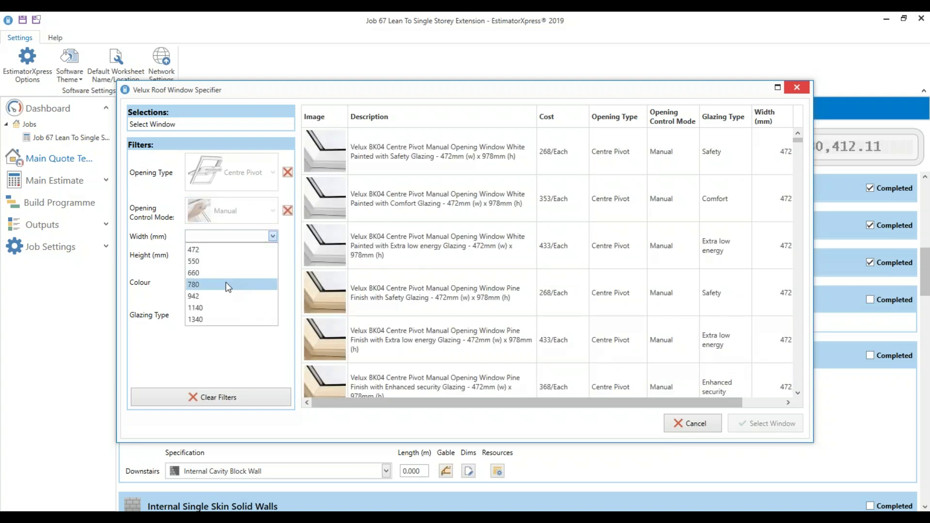
{"action": "left_click", "coordinate": [226, 282]}
{"action": "left_click", "coordinate": [223, 254]}
{"action": "left_click", "coordinate": [219, 289]}
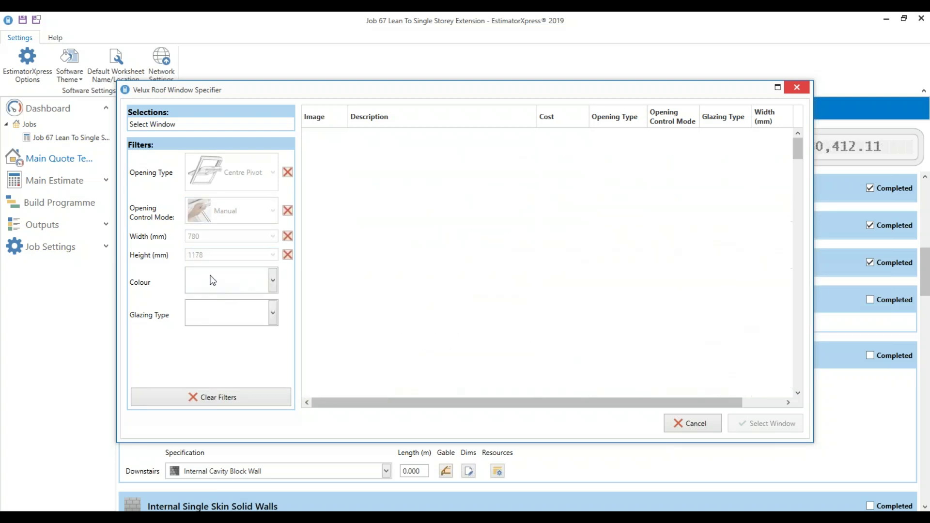
Narrow to White Painted, Extra low energy glazing, select the MK06 window and accept flashing and collars
{"action": "left_click", "coordinate": [212, 280]}
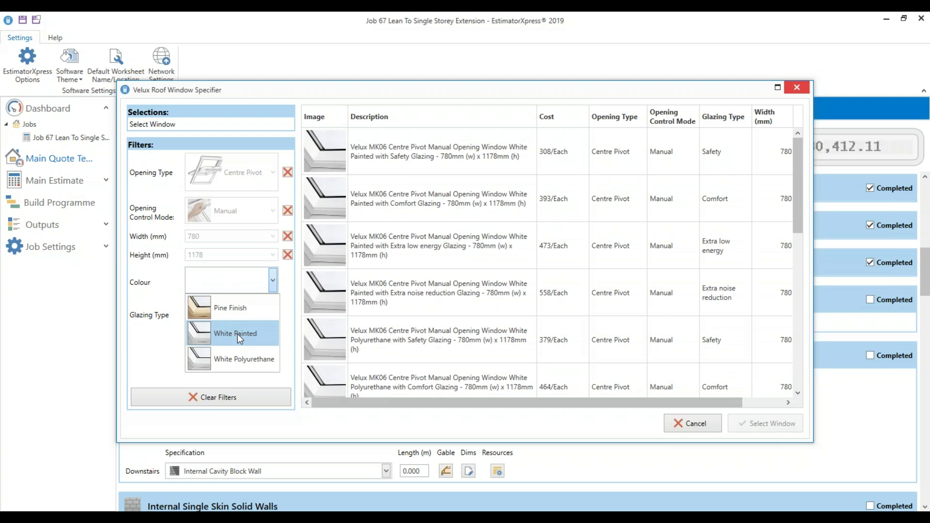
{"action": "left_click", "coordinate": [237, 333]}
{"action": "left_click", "coordinate": [232, 314]}
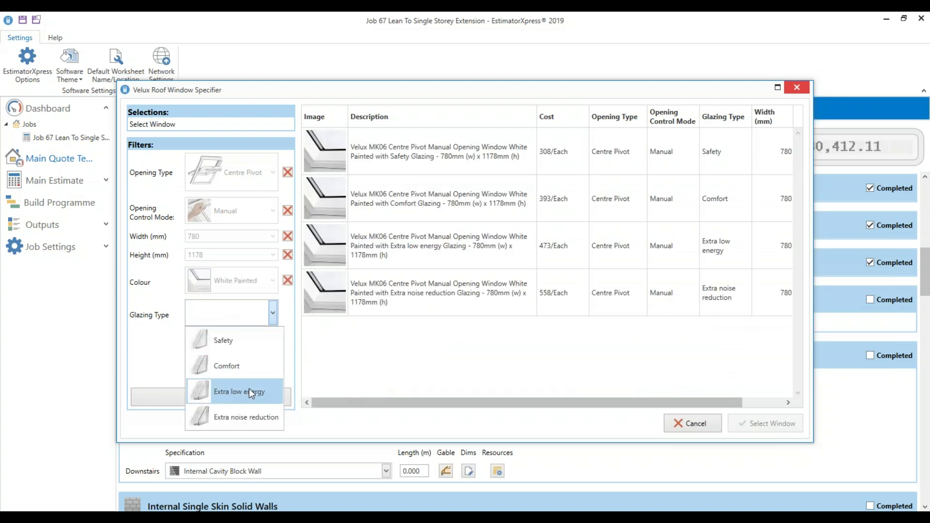
{"action": "left_click", "coordinate": [249, 389]}
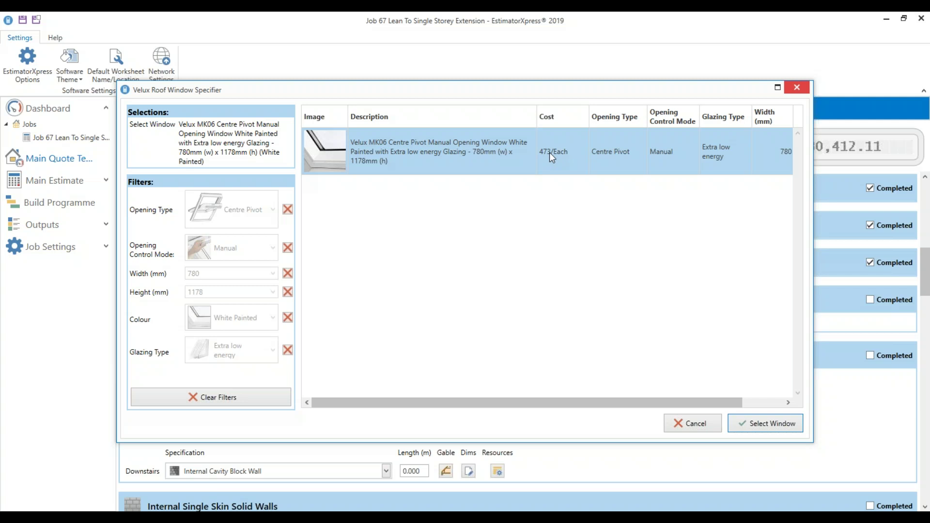
{"action": "left_click", "coordinate": [779, 418]}
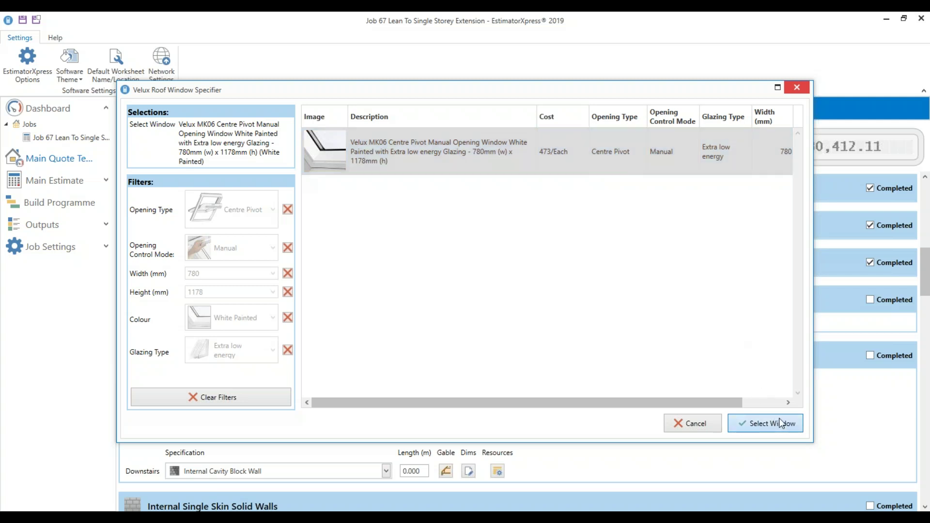
{"action": "left_click", "coordinate": [778, 422]}
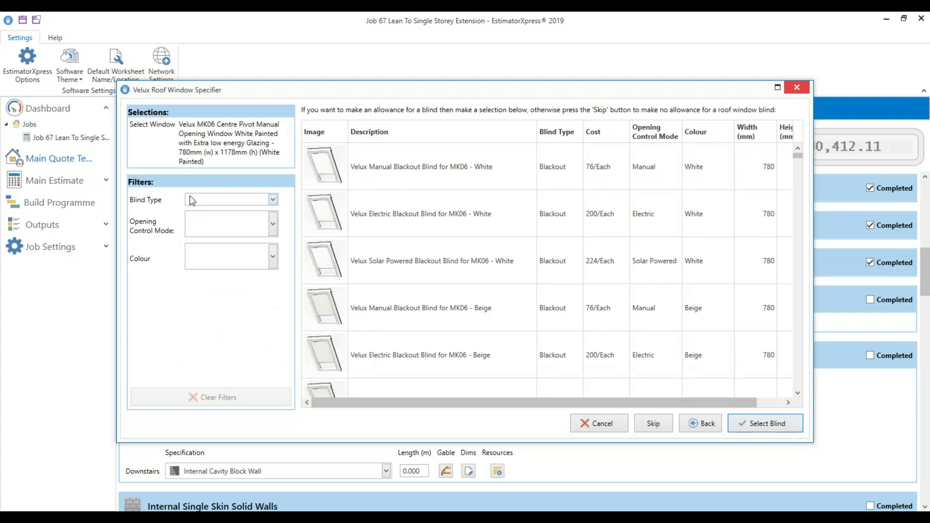
{"action": "left_click", "coordinate": [191, 200]}
Select a Blackout Energy, manually operated, Black blind for the roof window
{"action": "left_click", "coordinate": [220, 226]}
{"action": "left_click", "coordinate": [222, 224]}
{"action": "left_click", "coordinate": [225, 264]}
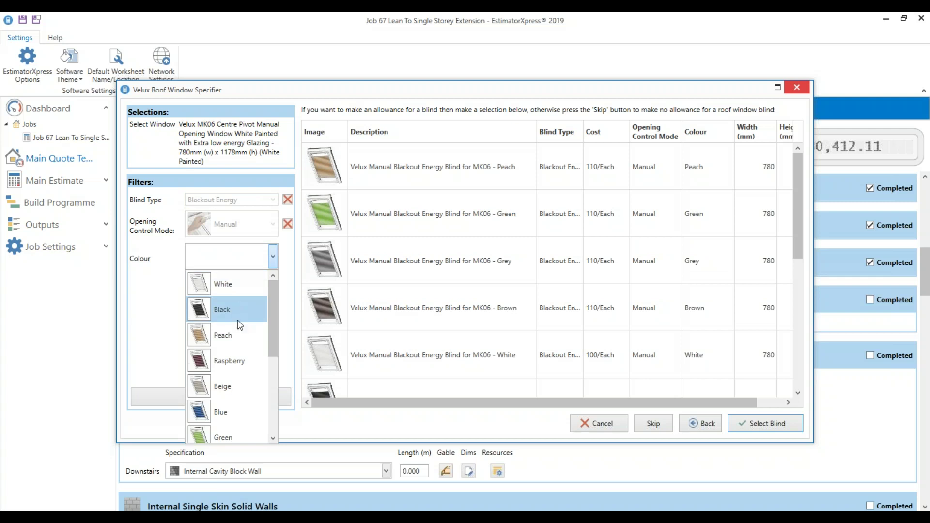
{"action": "left_click", "coordinate": [240, 310]}
{"action": "left_click", "coordinate": [782, 422]}
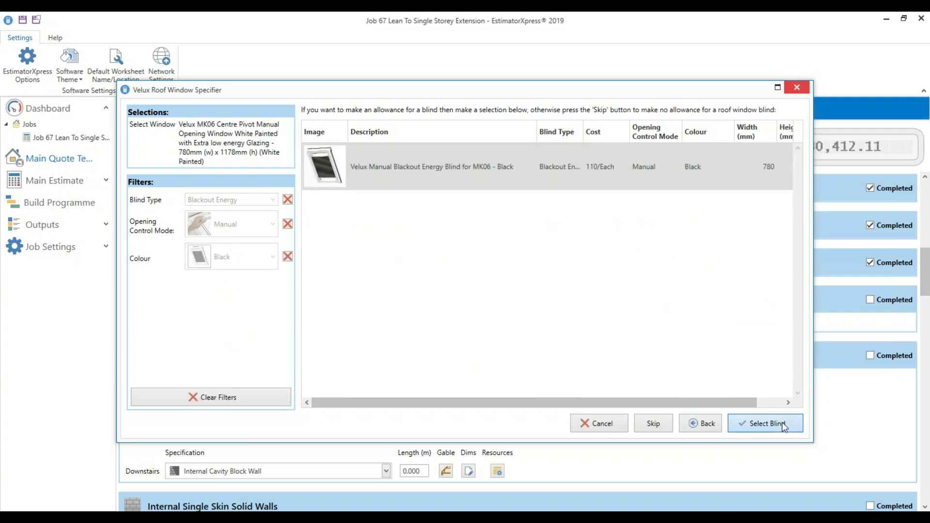
Accept the listed prices, finish, and confirm 3 roof windows
{"action": "left_click", "coordinate": [498, 145]}
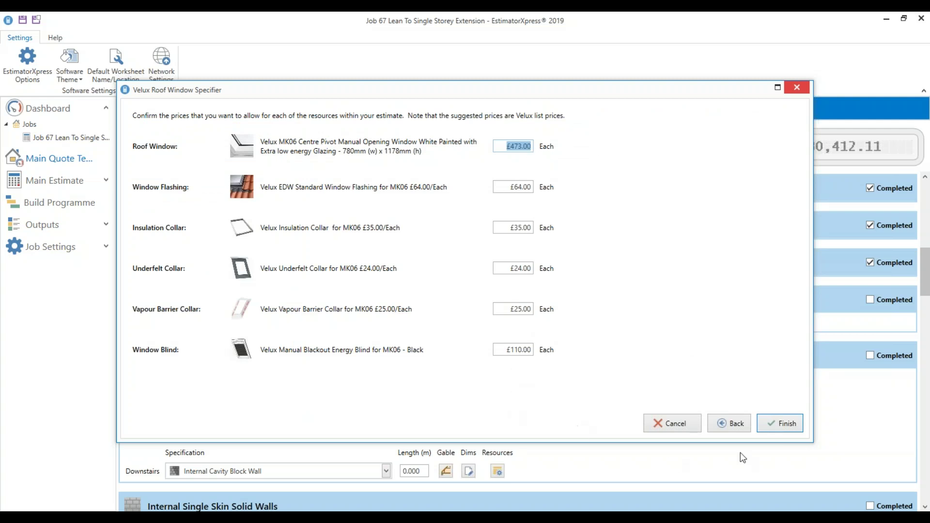
{"action": "left_click", "coordinate": [792, 424]}
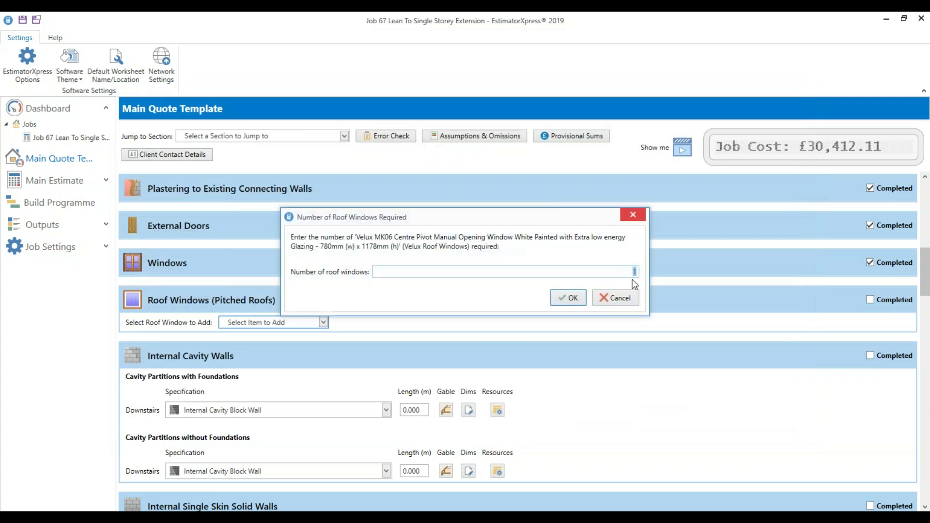
{"action": "left_click", "coordinate": [571, 297]}
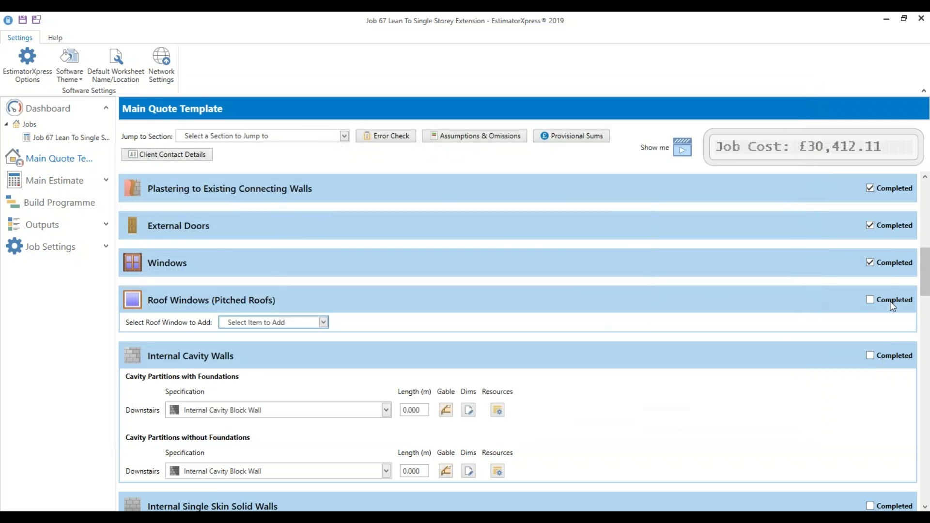
Tick Roof Windows Completed, then move to the Internal Cavity Walls length fields
{"action": "left_click", "coordinate": [891, 300]}
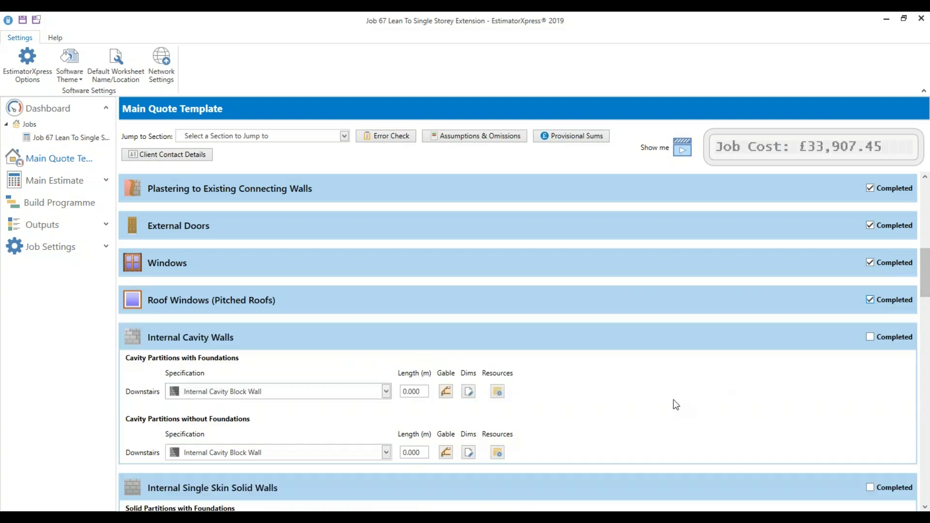
{"action": "scroll", "coordinate": [672, 395], "scroll_direction": "down", "scroll_amount": 3}
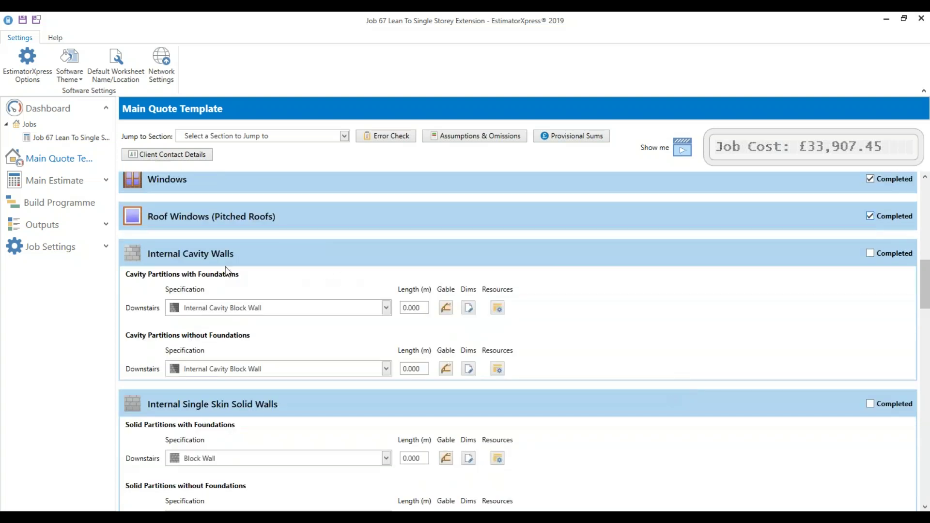
{"action": "scroll", "coordinate": [202, 285], "scroll_direction": "down", "scroll_amount": 2}
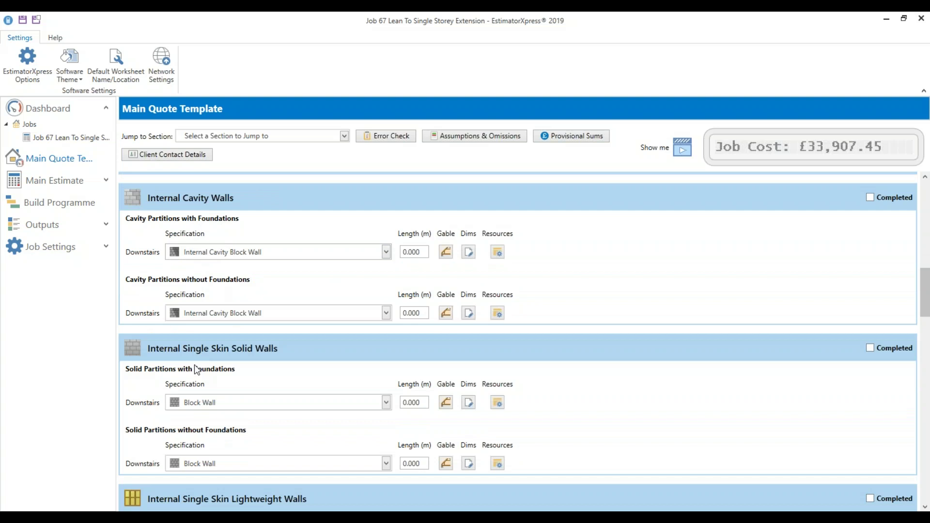
{"action": "scroll", "coordinate": [293, 353], "scroll_direction": "down", "scroll_amount": 4}
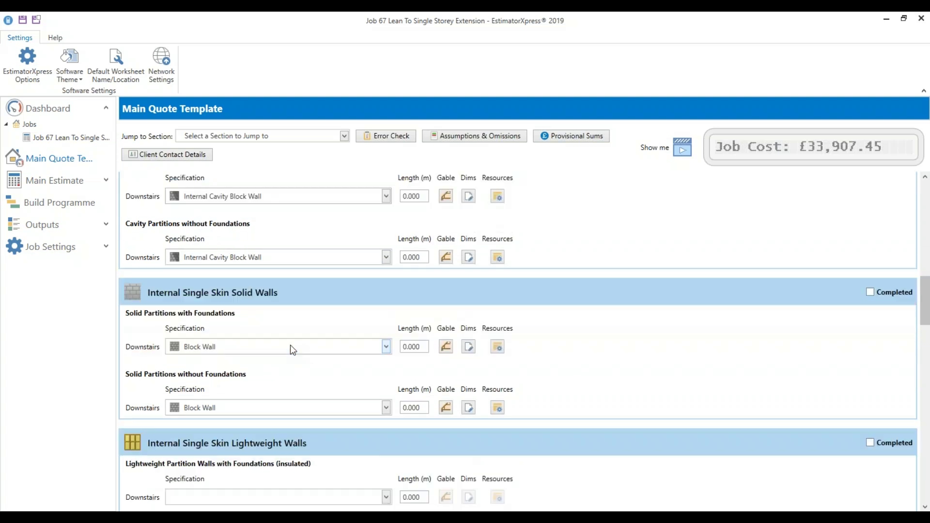
{"action": "scroll", "coordinate": [226, 373], "scroll_direction": "down", "scroll_amount": 2}
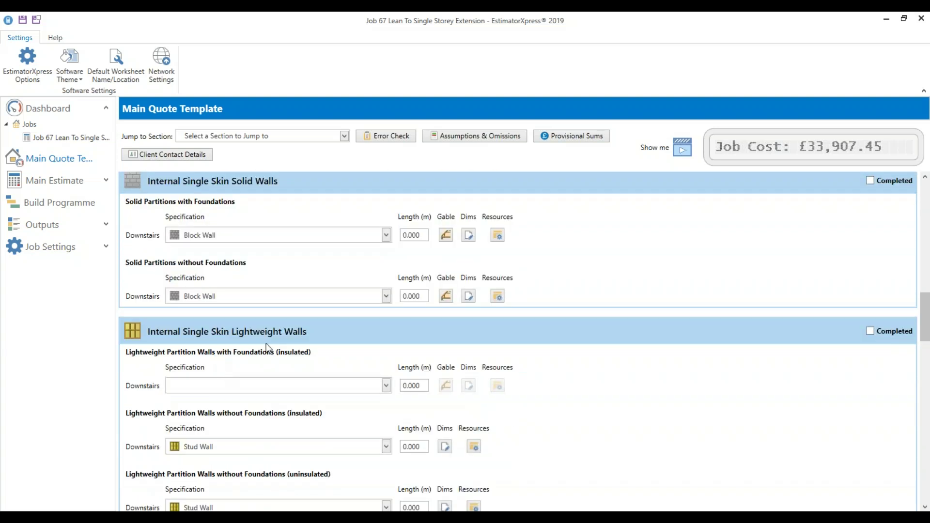
{"action": "scroll", "coordinate": [266, 338], "scroll_direction": "up", "scroll_amount": 8}
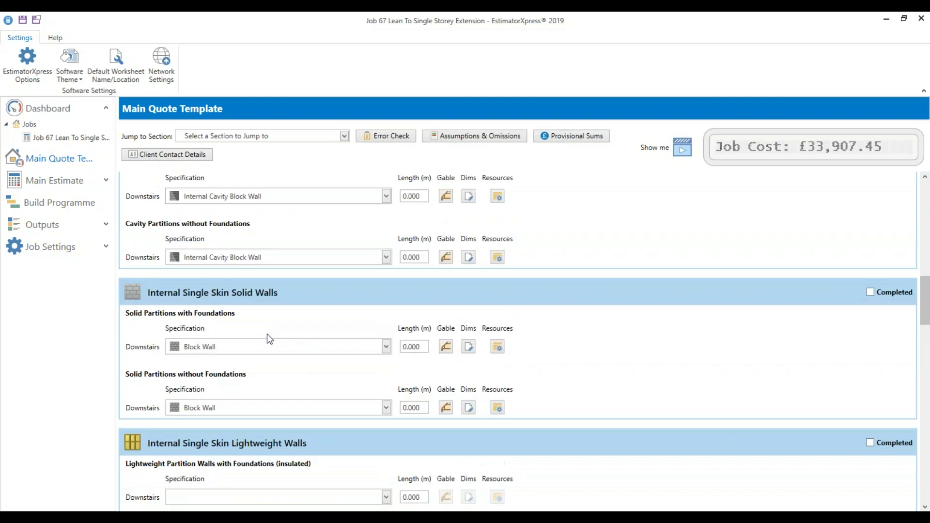
{"action": "left_click", "coordinate": [416, 309]}
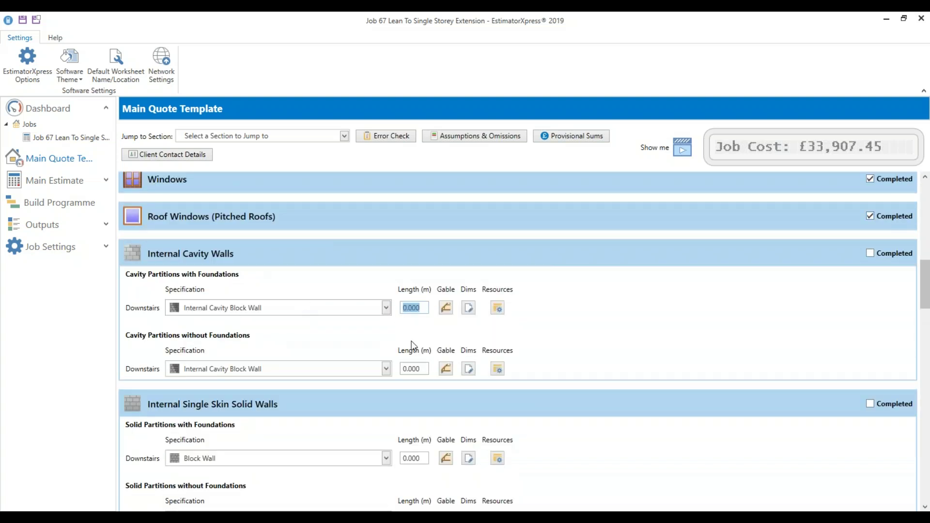
{"action": "left_click", "coordinate": [424, 370]}
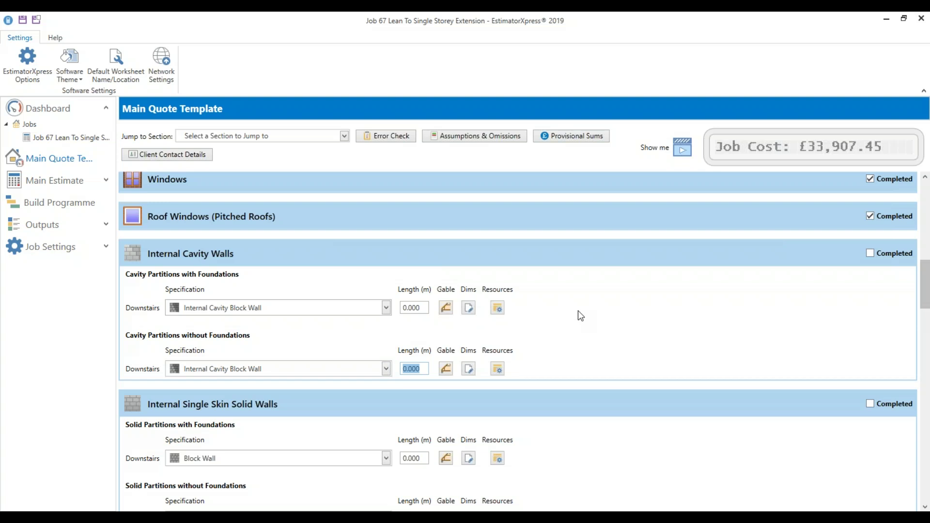
Check both internal cavity wall length fields and leave them at zero
{"action": "scroll", "coordinate": [580, 316], "scroll_direction": "down", "scroll_amount": 1}
{"action": "scroll", "coordinate": [579, 314], "scroll_direction": "up", "scroll_amount": 1}
{"action": "left_click", "coordinate": [418, 308]}
{"action": "left_click", "coordinate": [412, 369]}
{"action": "left_click", "coordinate": [413, 309]}
Mark Internal Cavity, Single Skin Solid, Single Skin Lightweight and Sleeper Walls as Completed
{"action": "left_click", "coordinate": [876, 254]}
{"action": "left_click", "coordinate": [899, 291]}
{"action": "left_click", "coordinate": [883, 328]}
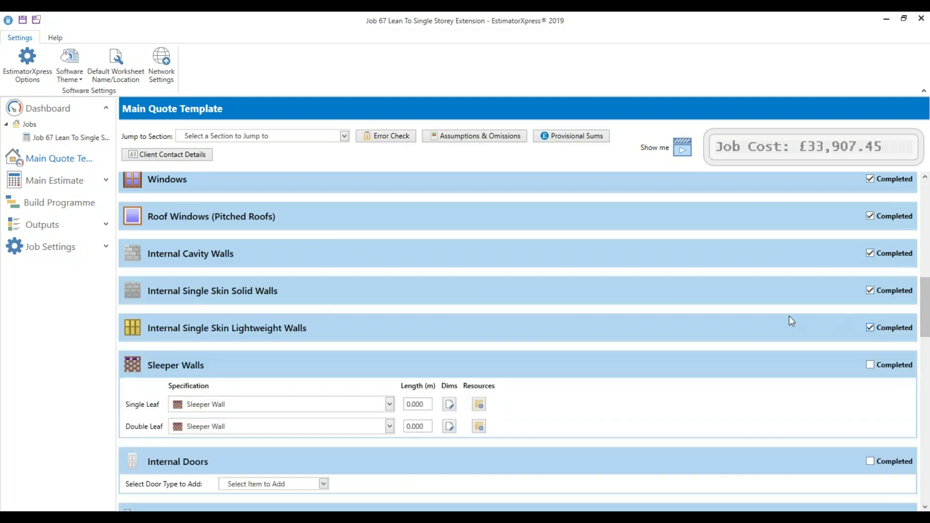
{"action": "scroll", "coordinate": [775, 323], "scroll_direction": "down", "scroll_amount": 2}
{"action": "left_click", "coordinate": [875, 307]}
{"action": "scroll", "coordinate": [730, 329], "scroll_direction": "down", "scroll_amount": 1}
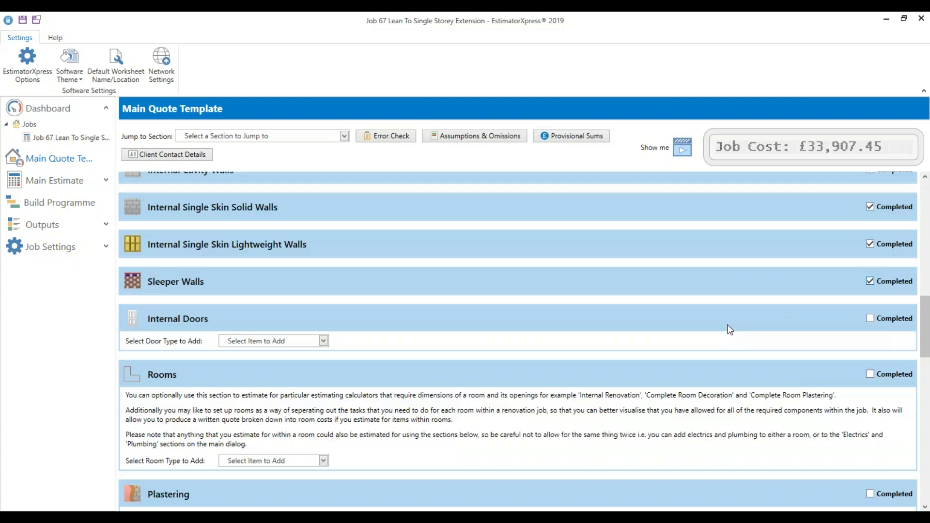
{"action": "scroll", "coordinate": [730, 329], "scroll_direction": "down", "scroll_amount": 1}
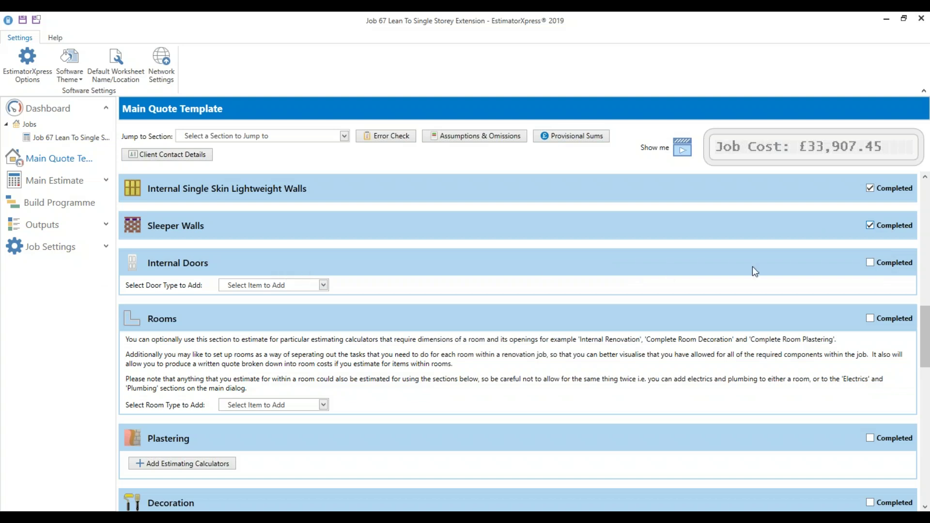
Browse templated single doors without adding any, then tick Internal Doors Completed
{"action": "left_click", "coordinate": [323, 285]}
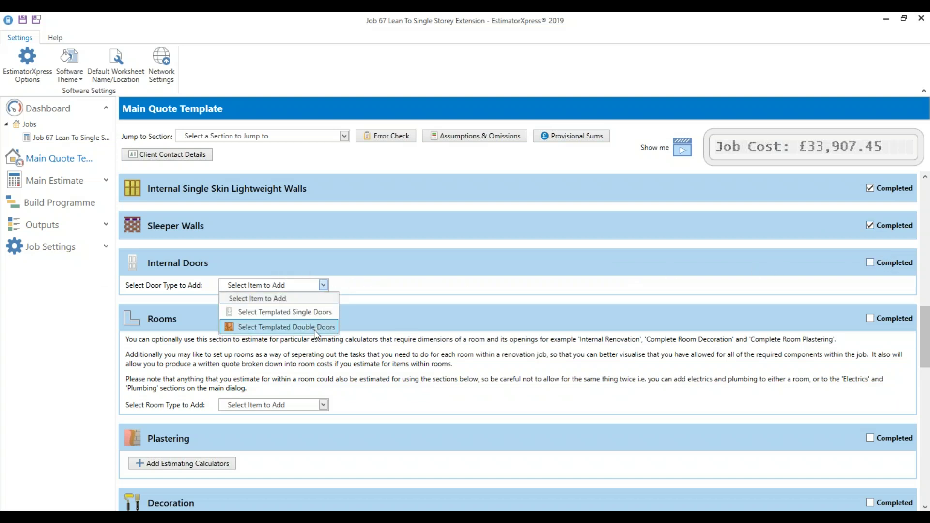
{"action": "left_click", "coordinate": [321, 312]}
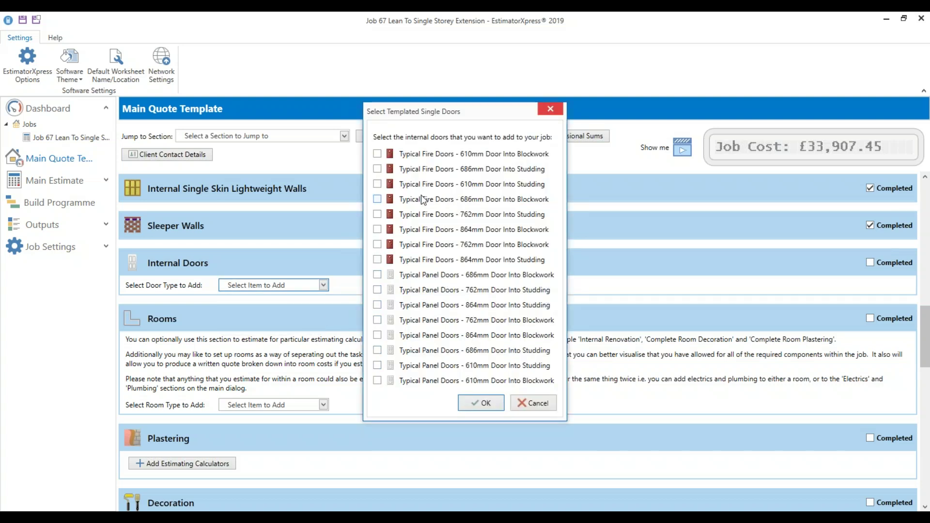
{"action": "left_click", "coordinate": [526, 398]}
{"action": "left_click", "coordinate": [870, 262]}
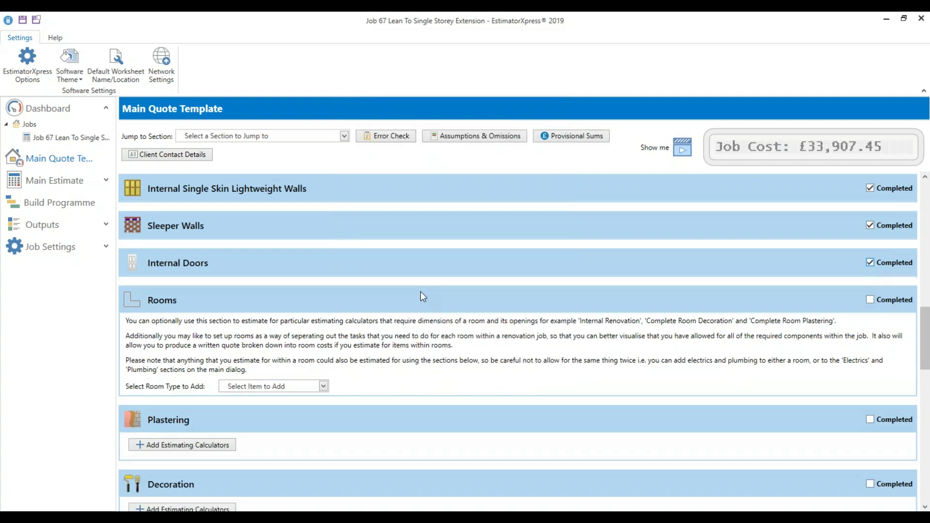
{"action": "scroll", "coordinate": [421, 296], "scroll_direction": "down", "scroll_amount": 1}
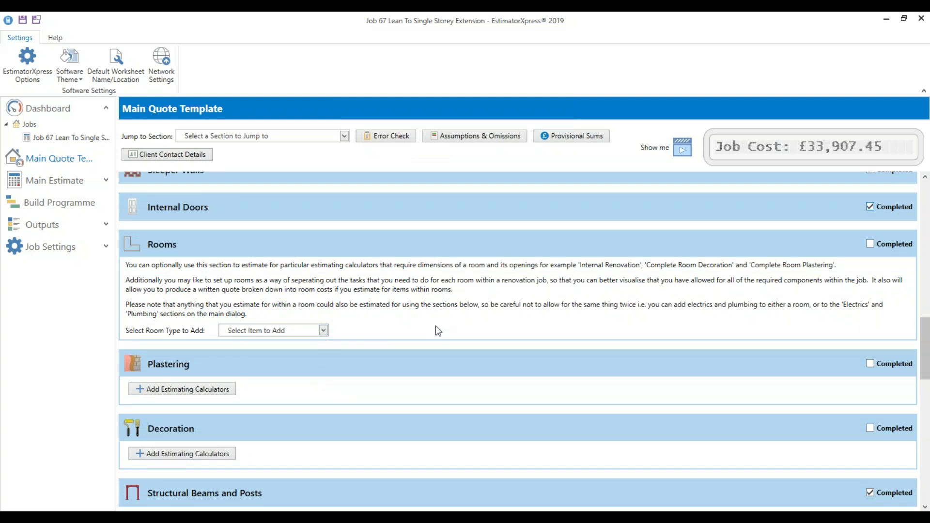
{"action": "scroll", "coordinate": [484, 333], "scroll_direction": "up", "scroll_amount": 10}
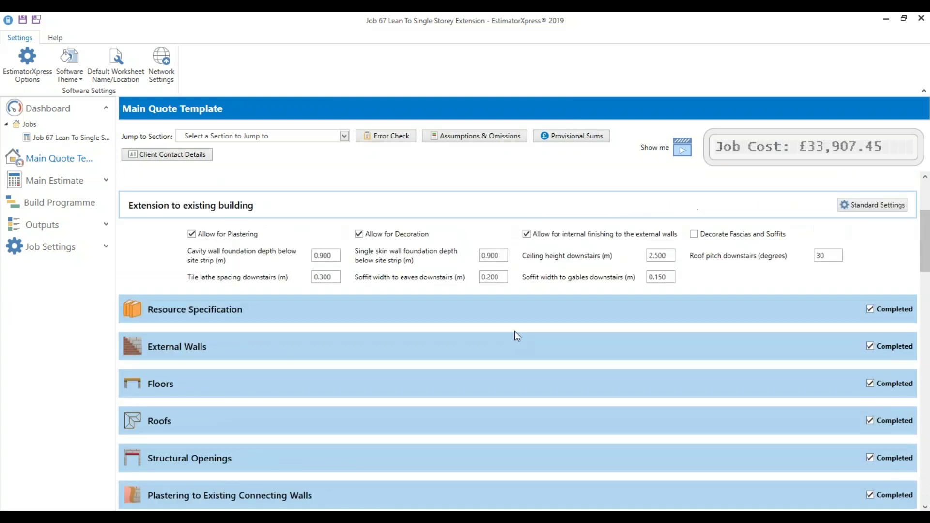
{"action": "scroll", "coordinate": [518, 335], "scroll_direction": "up", "scroll_amount": 3}
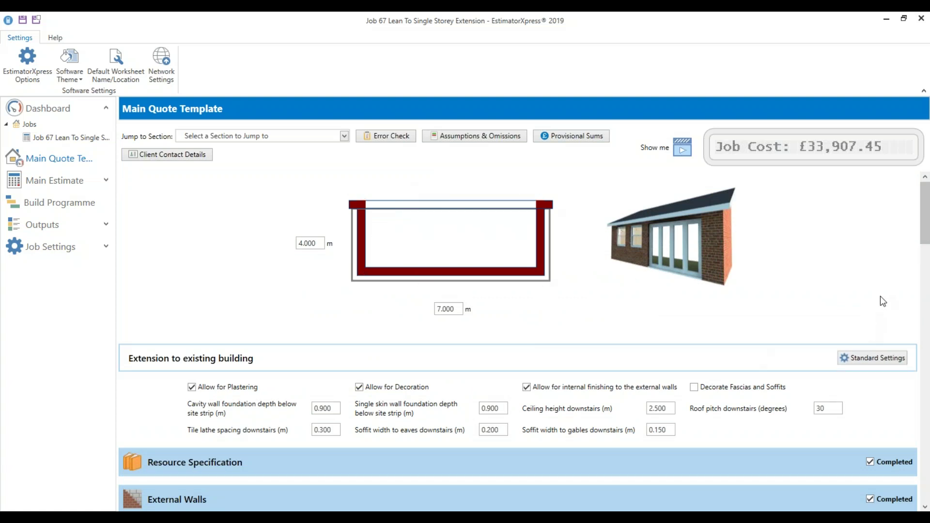
{"action": "left_click_drag", "start_coordinate": [926, 218], "coordinate": [928, 367]}
Add a rectangular vaulted-ceiling room described as Family Room, 6.5 m long
{"action": "left_click", "coordinate": [274, 373]}
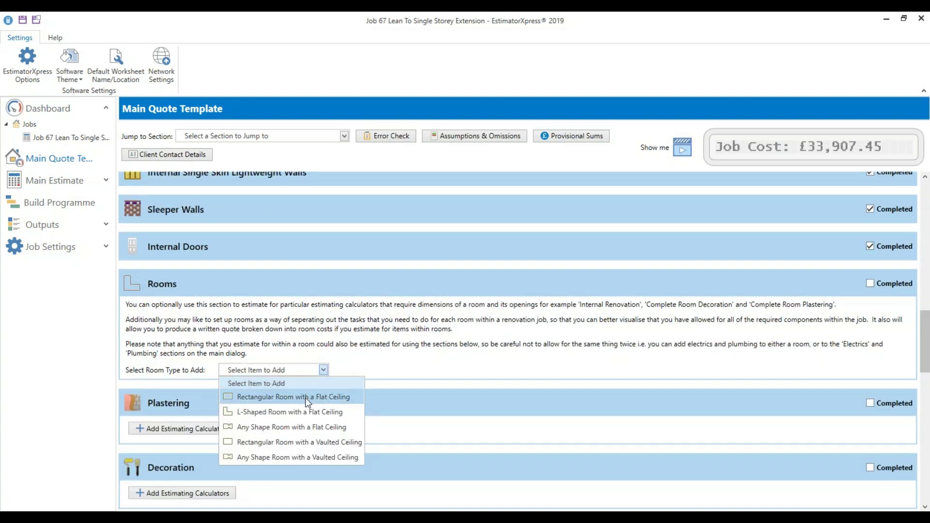
{"action": "left_click", "coordinate": [296, 442]}
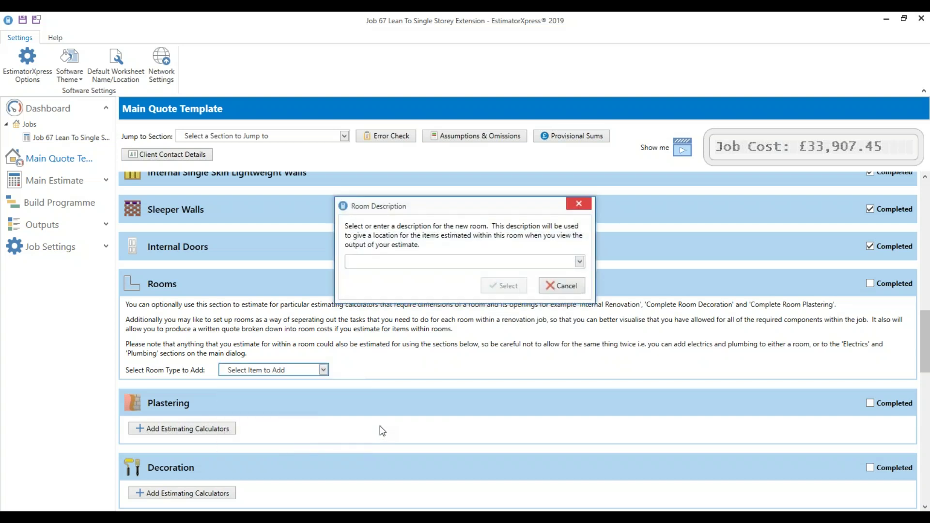
{"action": "left_click", "coordinate": [579, 262]}
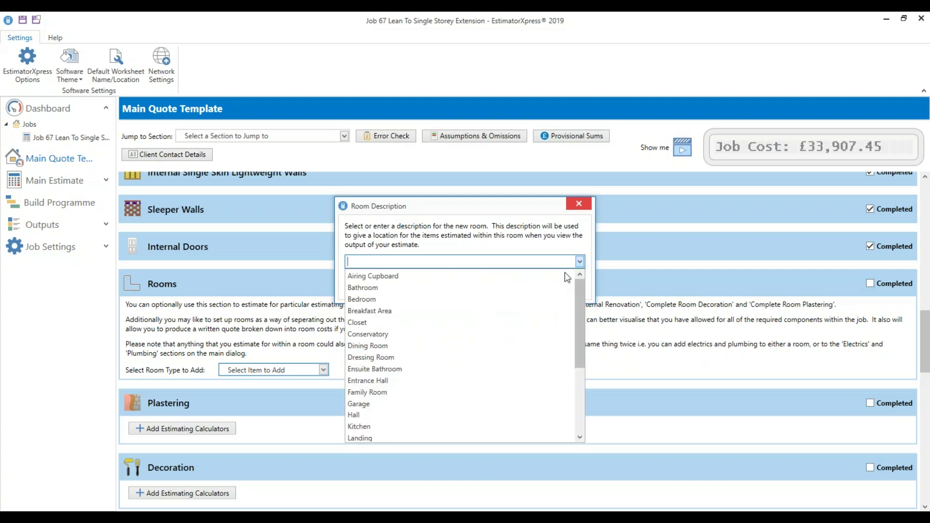
{"action": "left_click", "coordinate": [475, 392]}
{"action": "left_click", "coordinate": [496, 286]}
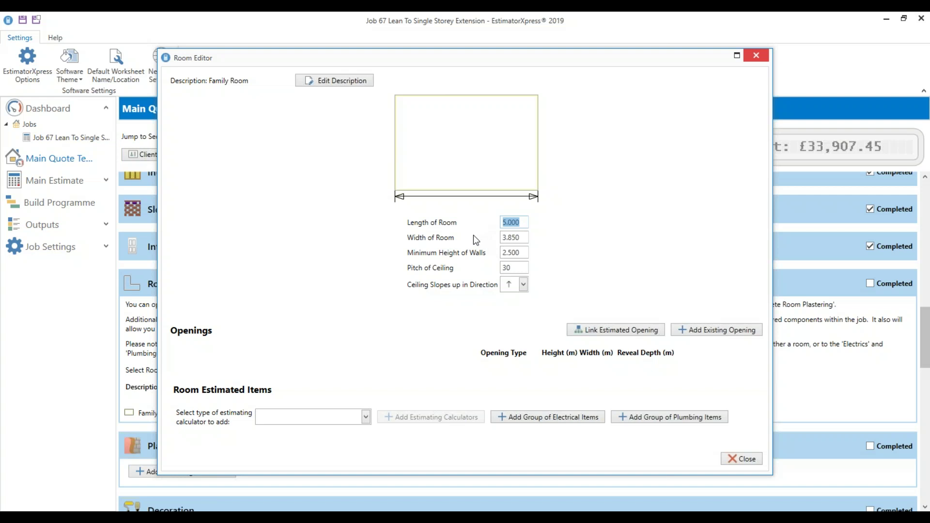
{"action": "type", "text": "6.5"}
{"action": "key", "text": "Tab"}
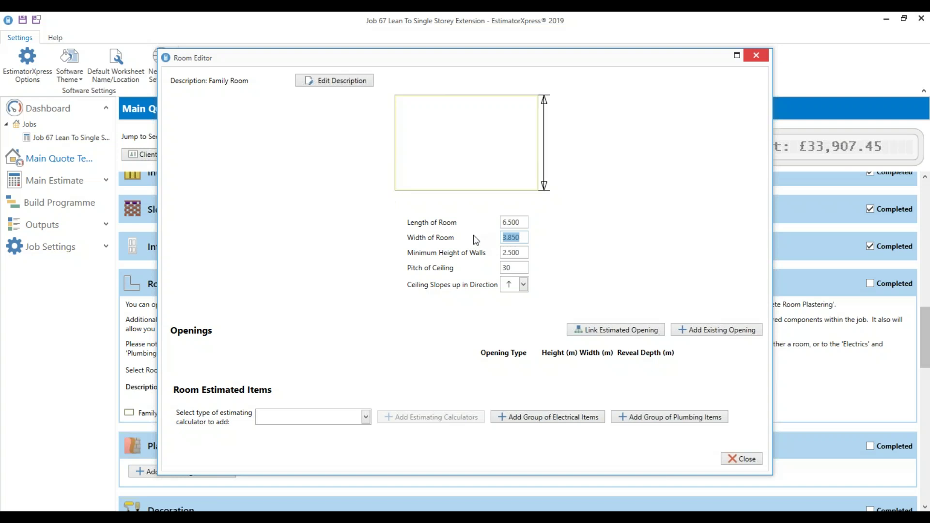
{"action": "left_click", "coordinate": [523, 252]}
Add the Living Rooms > Family Room group of electrical items to the room
{"action": "left_click", "coordinate": [510, 265]}
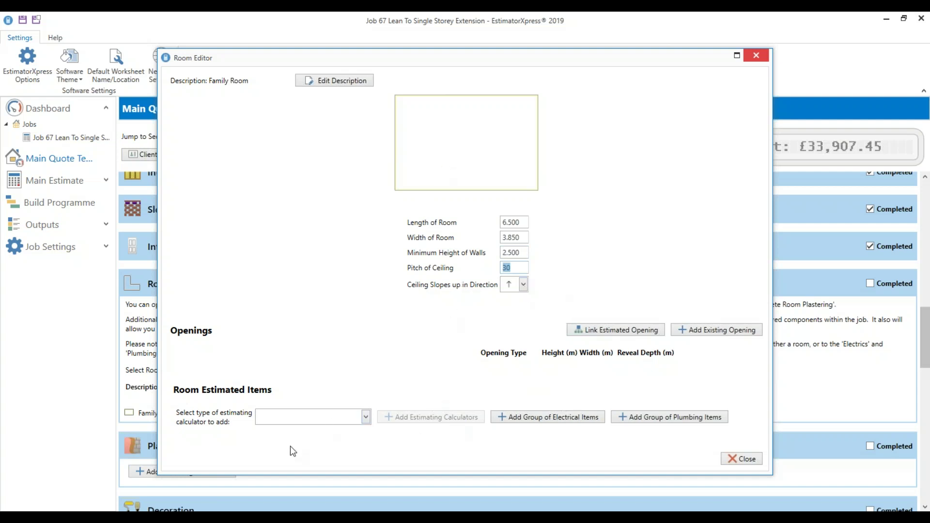
{"action": "left_click", "coordinate": [574, 420]}
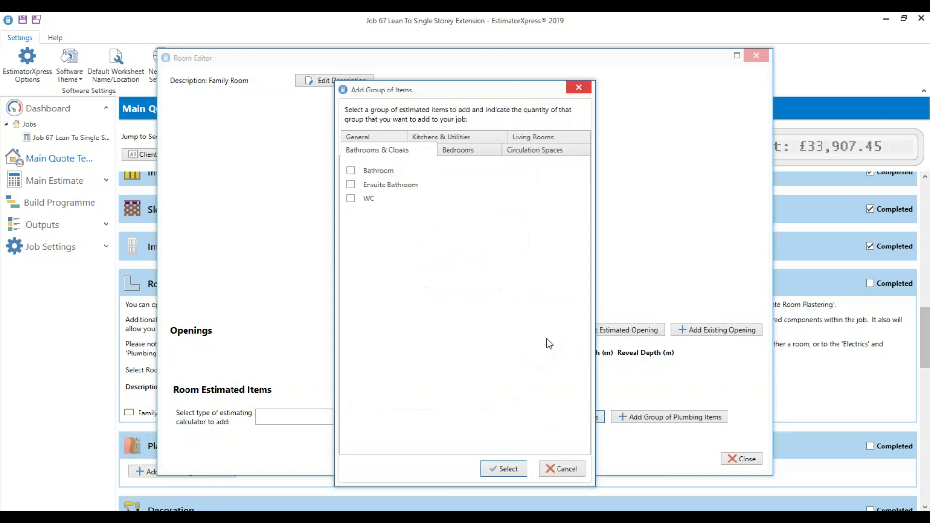
{"action": "left_click", "coordinate": [533, 138]}
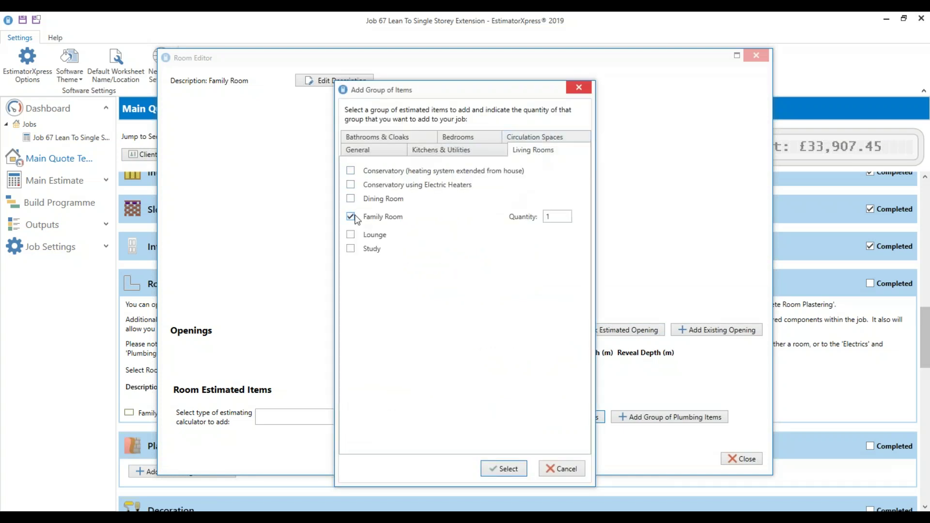
{"action": "left_click", "coordinate": [507, 473]}
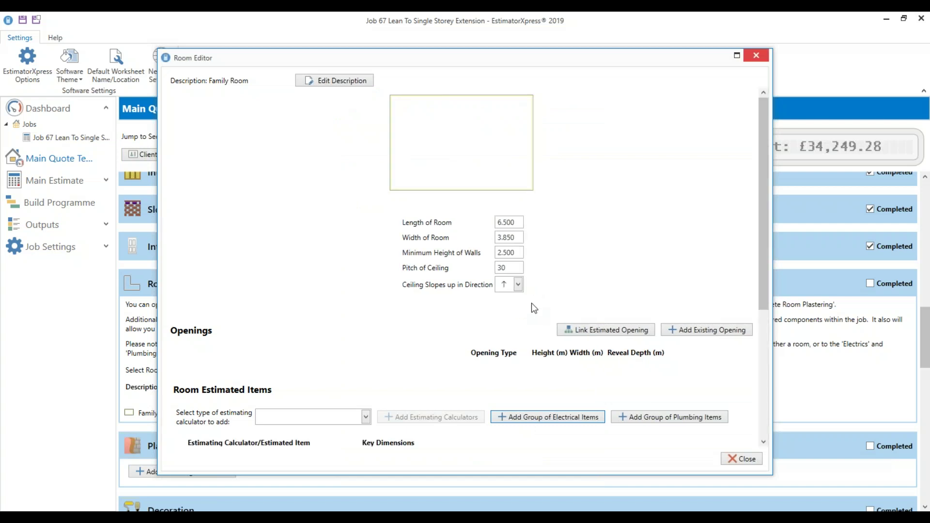
{"action": "scroll", "coordinate": [531, 303], "scroll_direction": "down", "scroll_amount": 5}
{"action": "scroll", "coordinate": [537, 297], "scroll_direction": "down", "scroll_amount": 1}
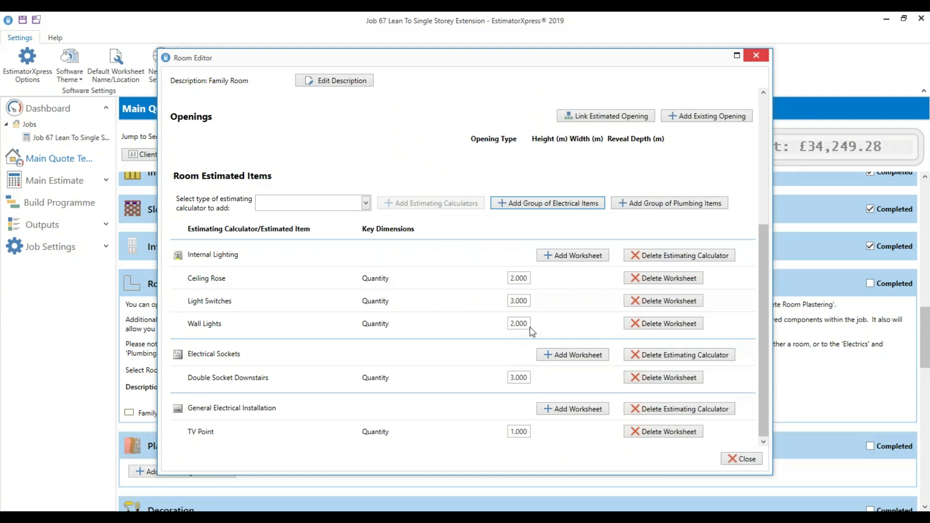
Add a Low Voltage Downlight worksheet with quantity 2
{"action": "left_click", "coordinate": [573, 255]}
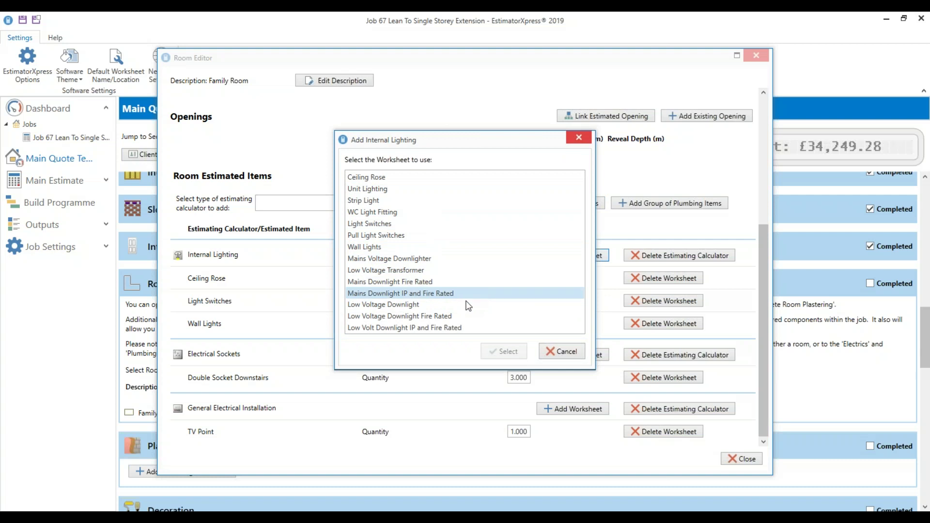
{"action": "left_click", "coordinate": [408, 306]}
{"action": "left_click", "coordinate": [504, 351]}
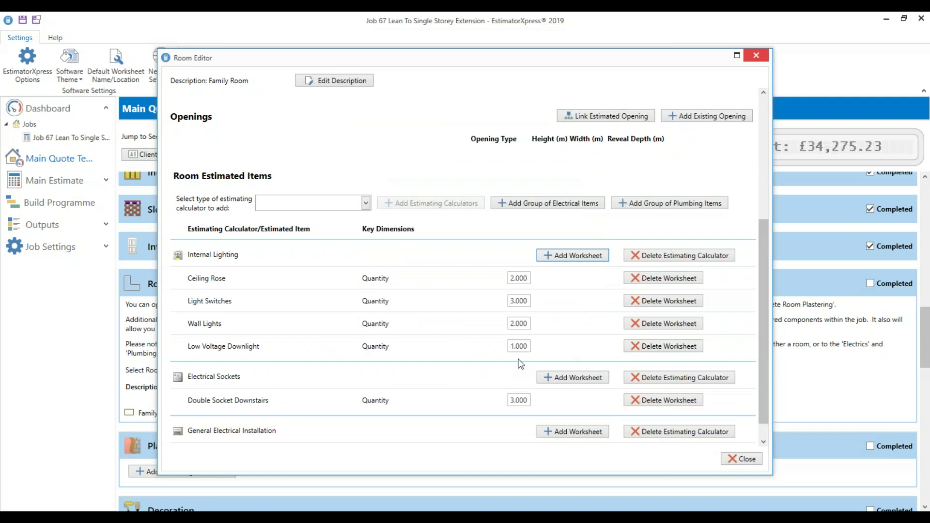
{"action": "left_click_drag", "start_coordinate": [526, 346], "coordinate": [479, 353]}
{"action": "type", "text": "2"}
{"action": "key", "text": "Delete"}
Add 3 Double Sockets With USB Downstairs and set standard double sockets to 1
{"action": "left_click", "coordinate": [572, 377]}
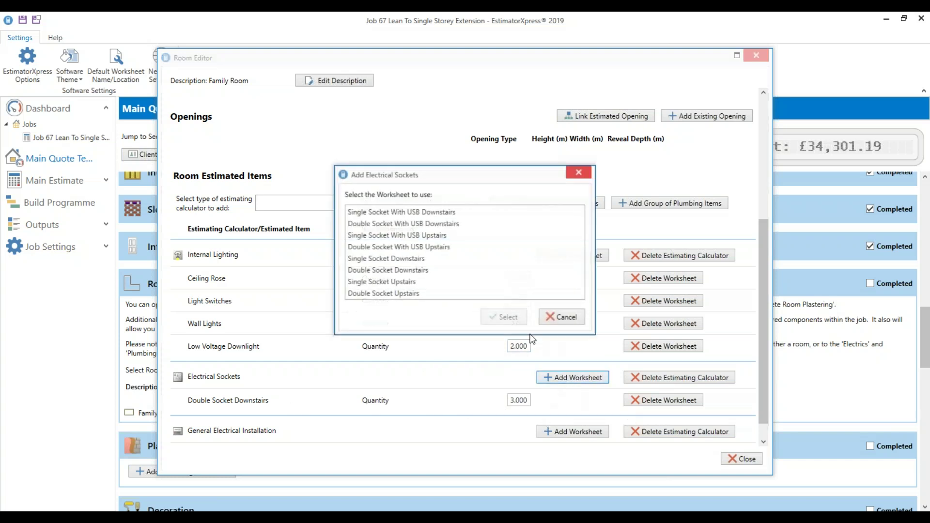
{"action": "left_click", "coordinate": [412, 225]}
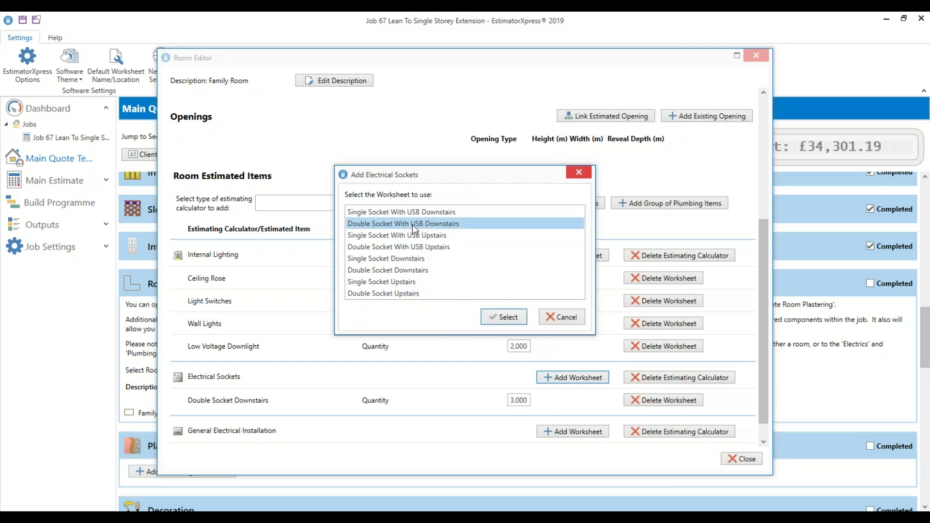
{"action": "left_click", "coordinate": [497, 322]}
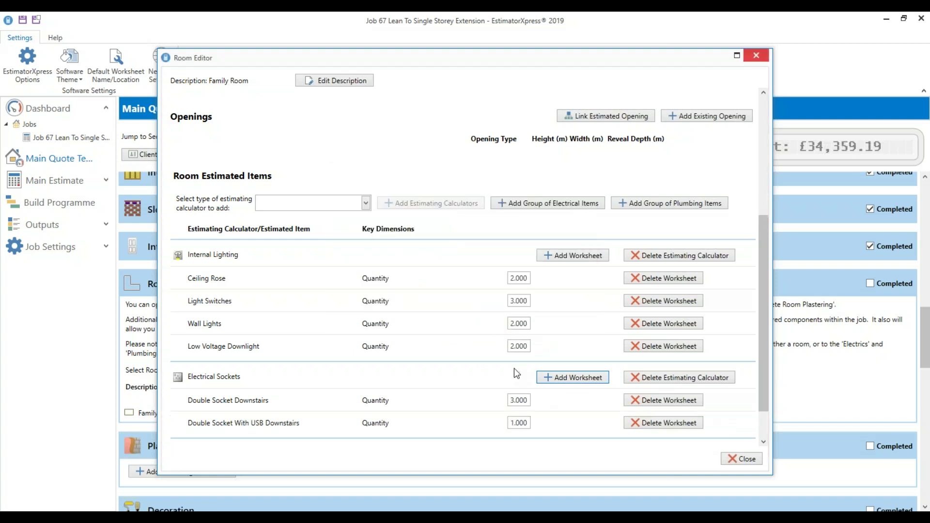
{"action": "left_click", "coordinate": [518, 423]}
{"action": "type", "text": "3.0"}
{"action": "left_click", "coordinate": [508, 400]}
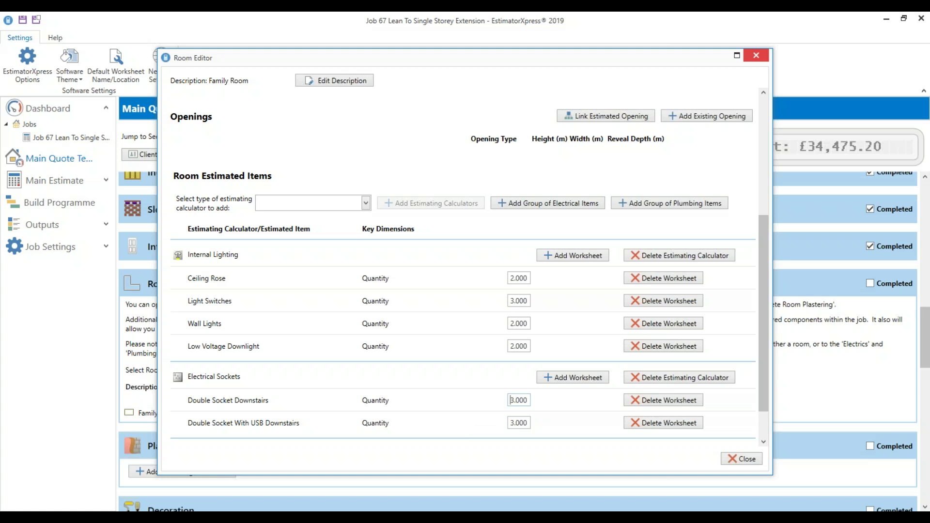
{"action": "type", "text": "0"}
{"action": "left_click", "coordinate": [522, 423]}
{"action": "scroll", "coordinate": [453, 431], "scroll_direction": "down", "scroll_amount": 2}
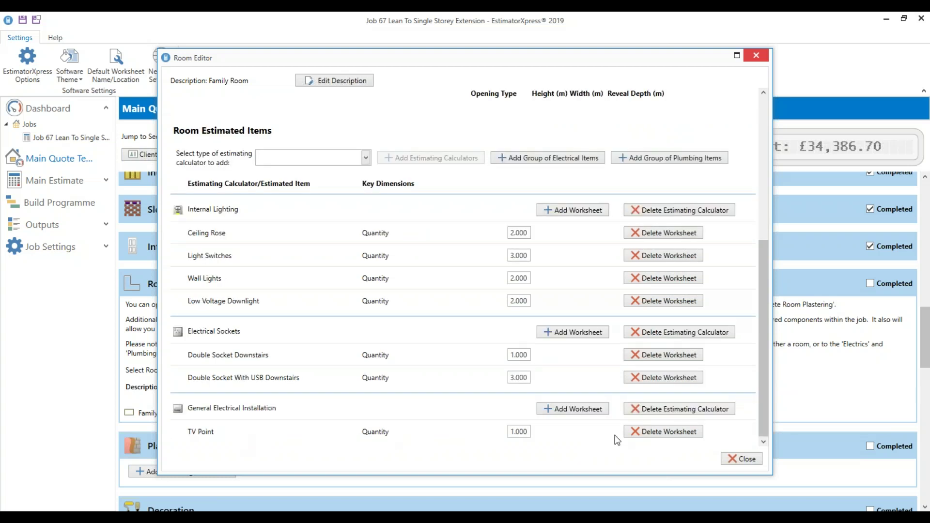
{"action": "scroll", "coordinate": [644, 395], "scroll_direction": "up", "scroll_amount": 2}
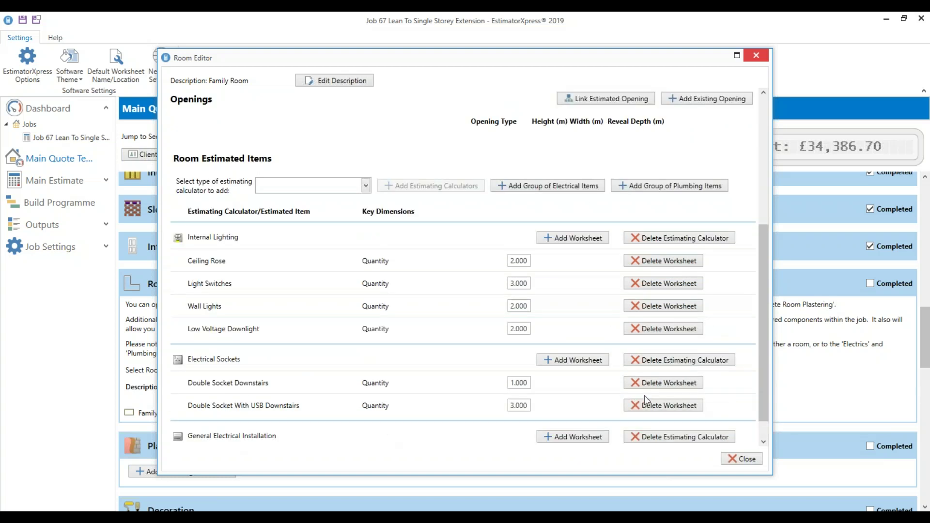
Add the Family Room (pipe feed in ceiling) plumbing group, accepting suggested room sizes
{"action": "left_click", "coordinate": [661, 216]}
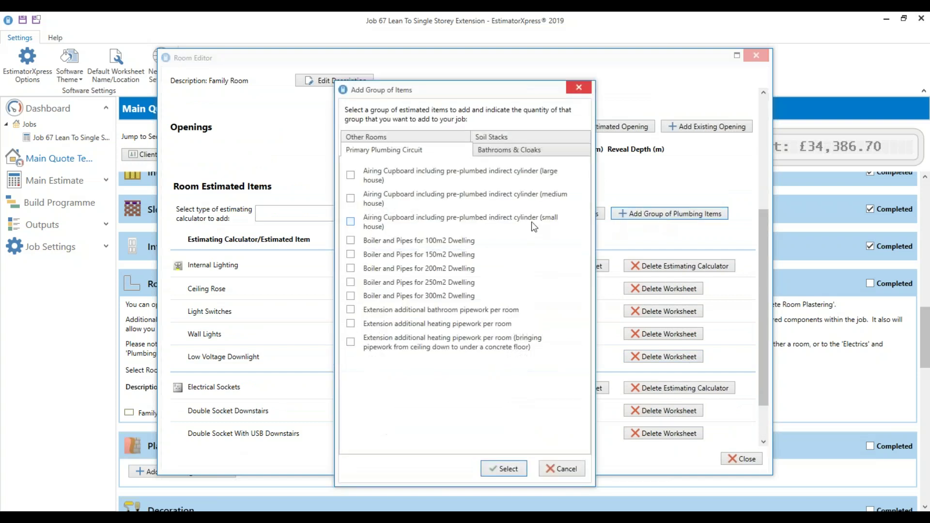
{"action": "left_click", "coordinate": [398, 138]}
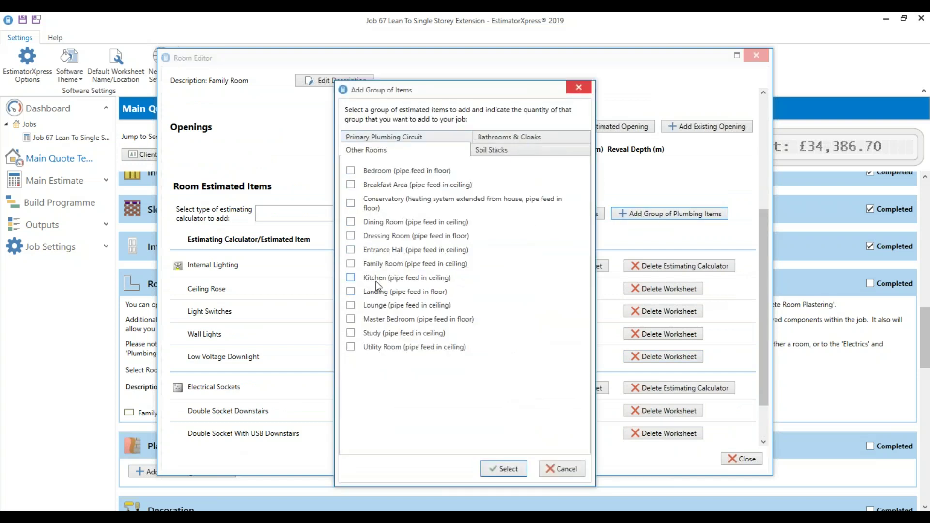
{"action": "left_click", "coordinate": [380, 267]}
{"action": "left_click", "coordinate": [499, 471]}
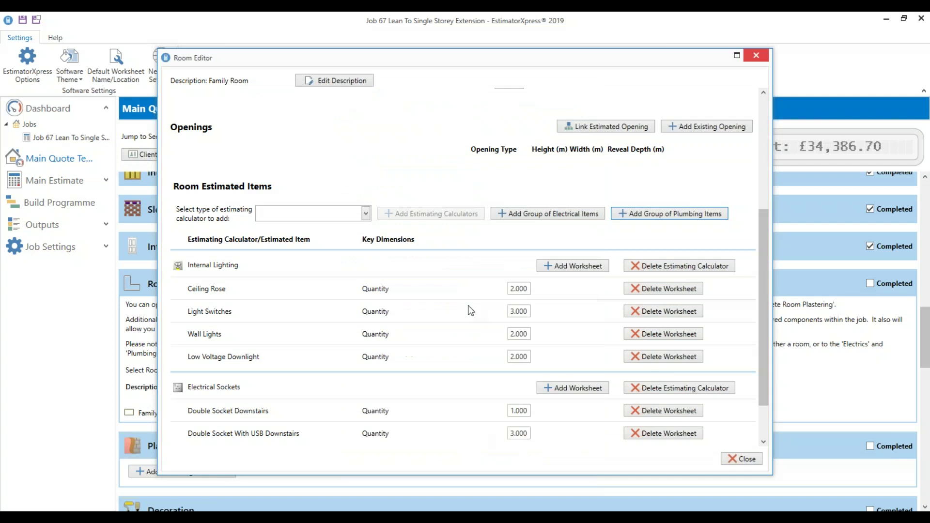
{"action": "left_click", "coordinate": [504, 292]}
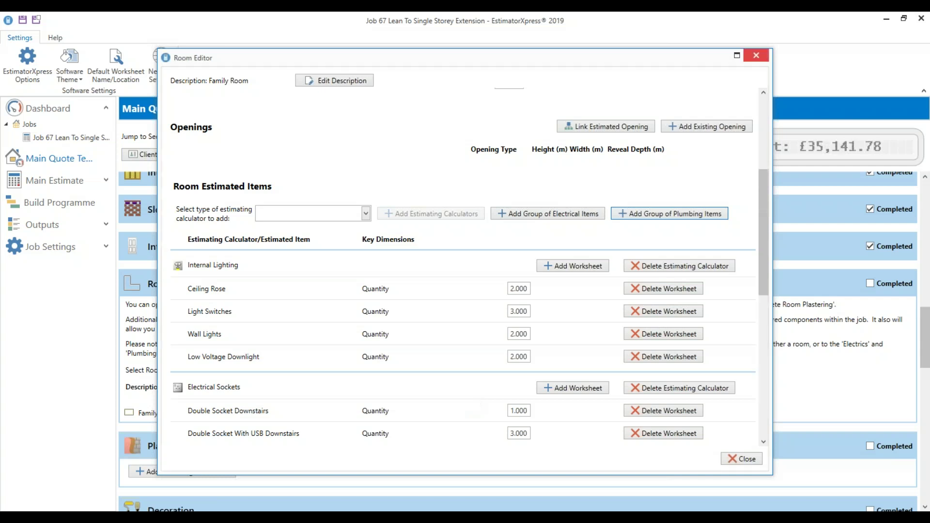
Delete the Gas Fire calculator from the Family Room, bringing the job to £34,729.78
{"action": "scroll", "coordinate": [478, 404], "scroll_direction": "down", "scroll_amount": 5}
{"action": "scroll", "coordinate": [480, 404], "scroll_direction": "down", "scroll_amount": 2}
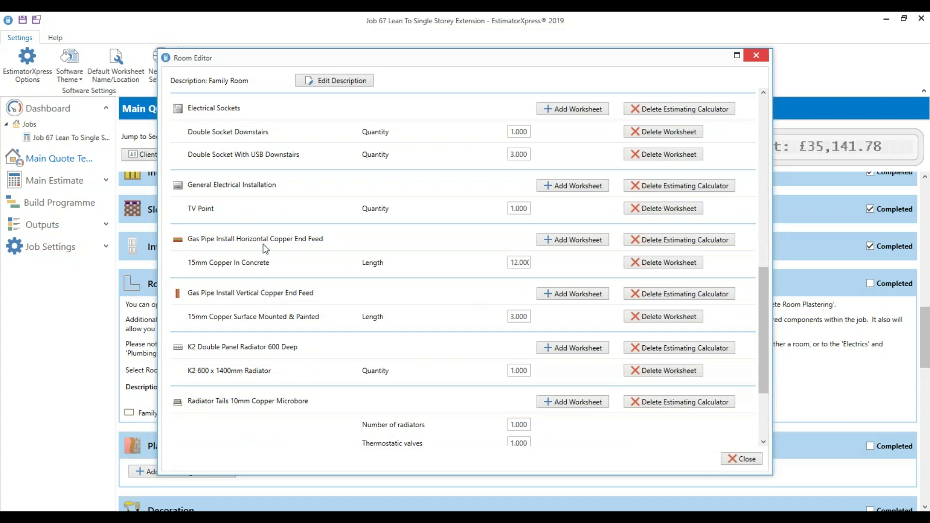
{"action": "scroll", "coordinate": [255, 351], "scroll_direction": "down", "scroll_amount": 3}
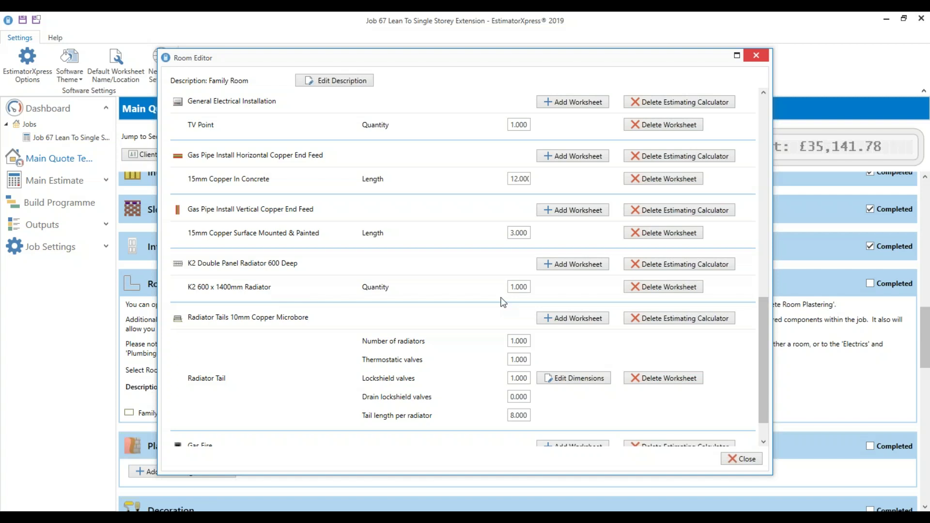
{"action": "scroll", "coordinate": [253, 410], "scroll_direction": "down", "scroll_amount": 1}
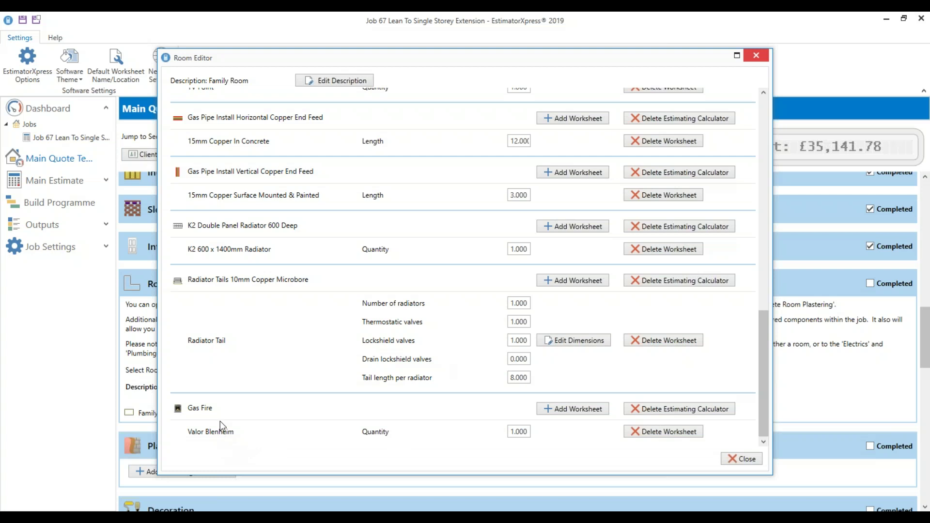
{"action": "left_click", "coordinate": [676, 411]}
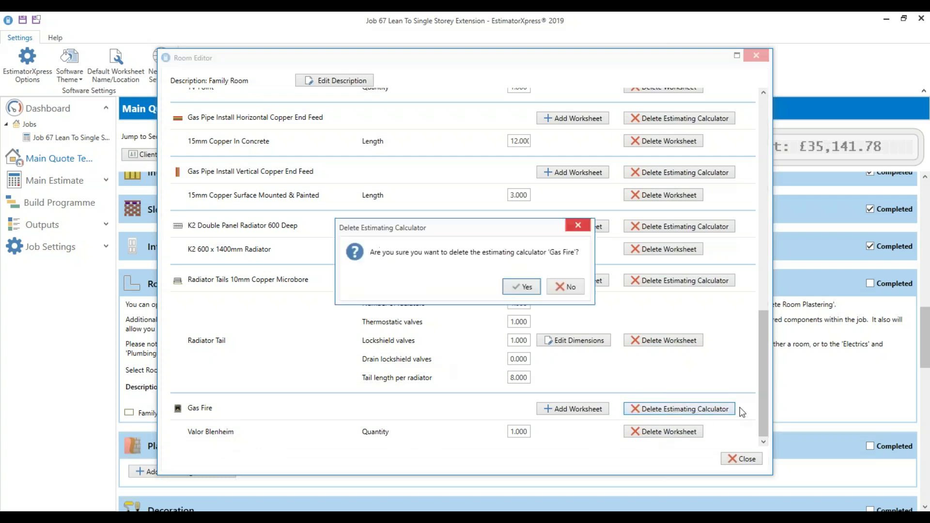
{"action": "left_click", "coordinate": [527, 288]}
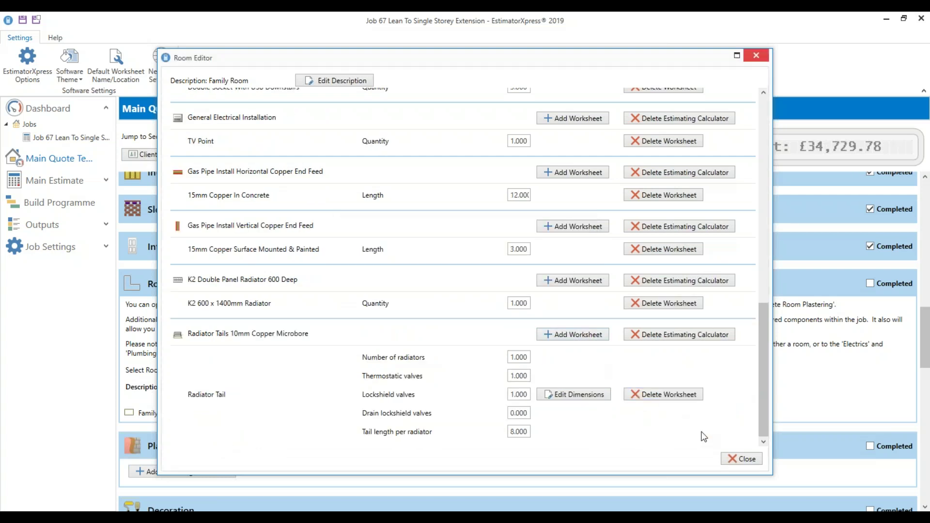
Close and reopen the Family Room, then tick Engineered Wood Flooring under Fitting Out calculators
{"action": "left_click", "coordinate": [740, 459]}
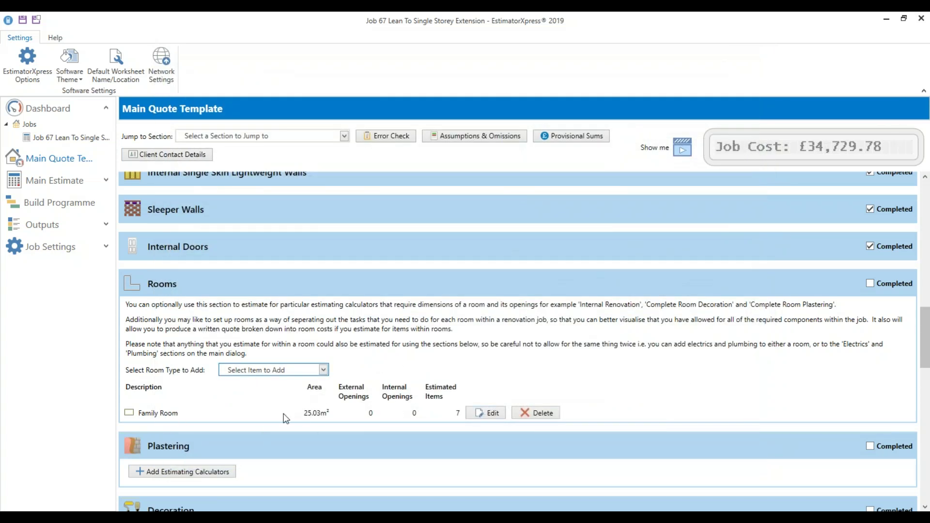
{"action": "left_click", "coordinate": [488, 413]}
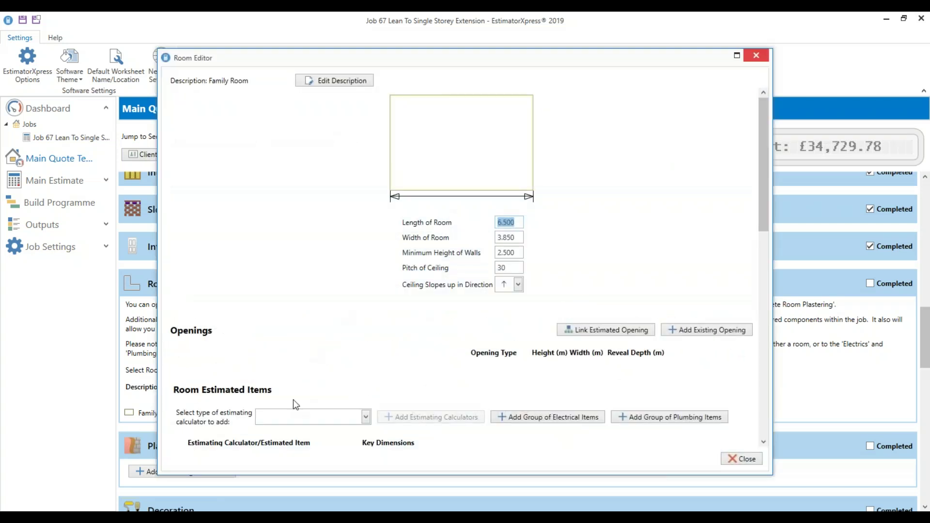
{"action": "left_click", "coordinate": [365, 362]}
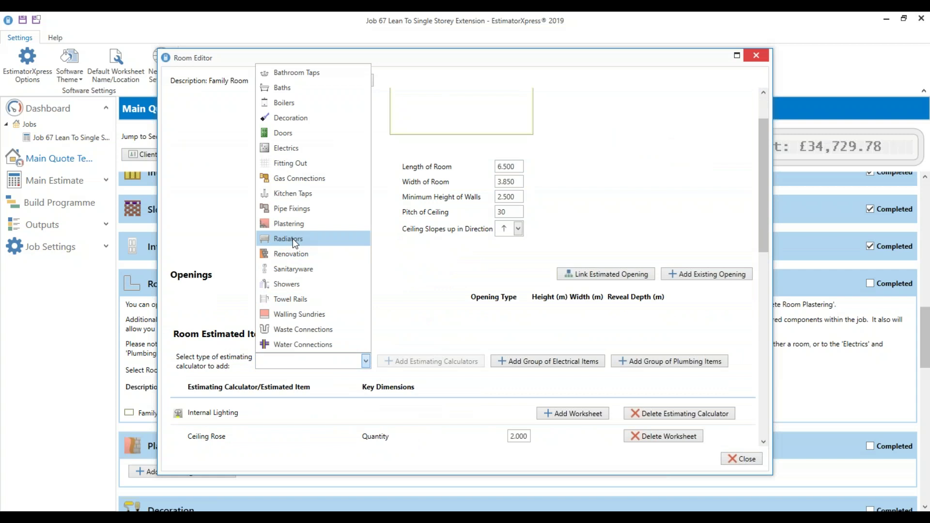
{"action": "left_click", "coordinate": [291, 163]}
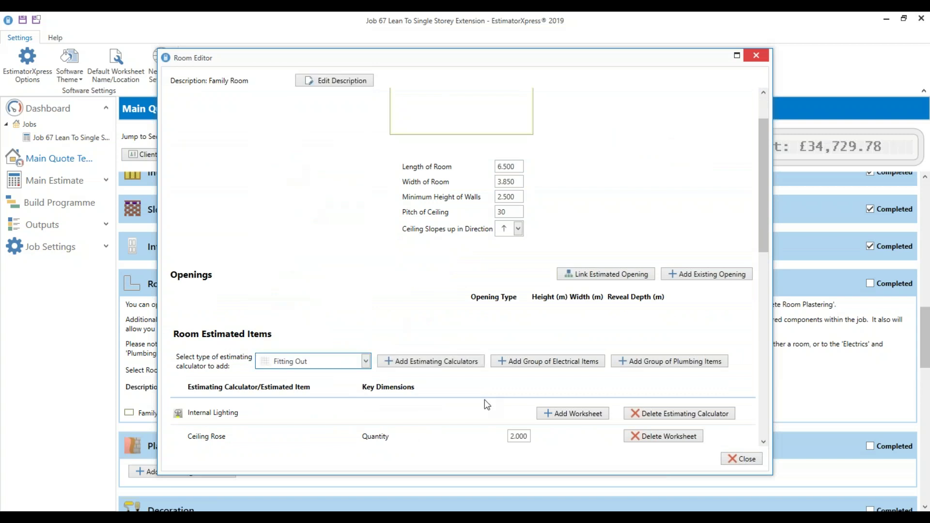
{"action": "left_click", "coordinate": [443, 360]}
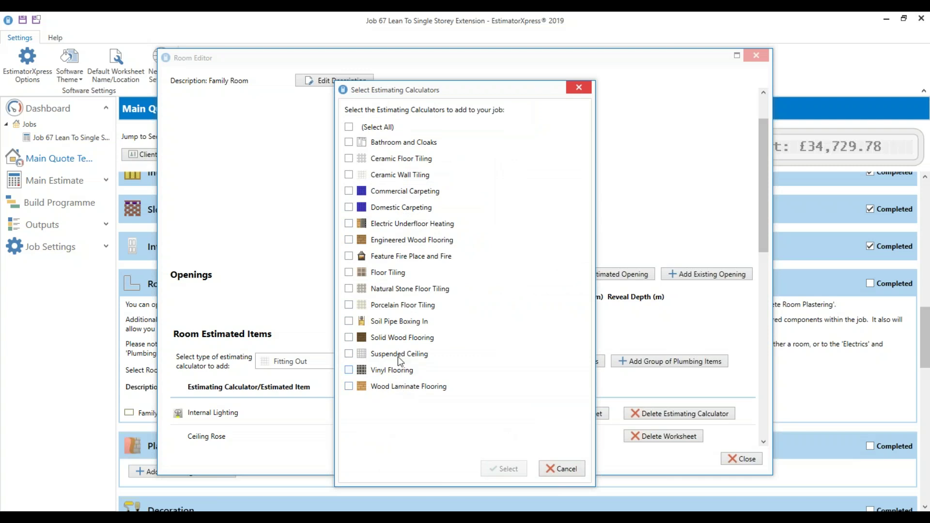
{"action": "left_click", "coordinate": [403, 241]}
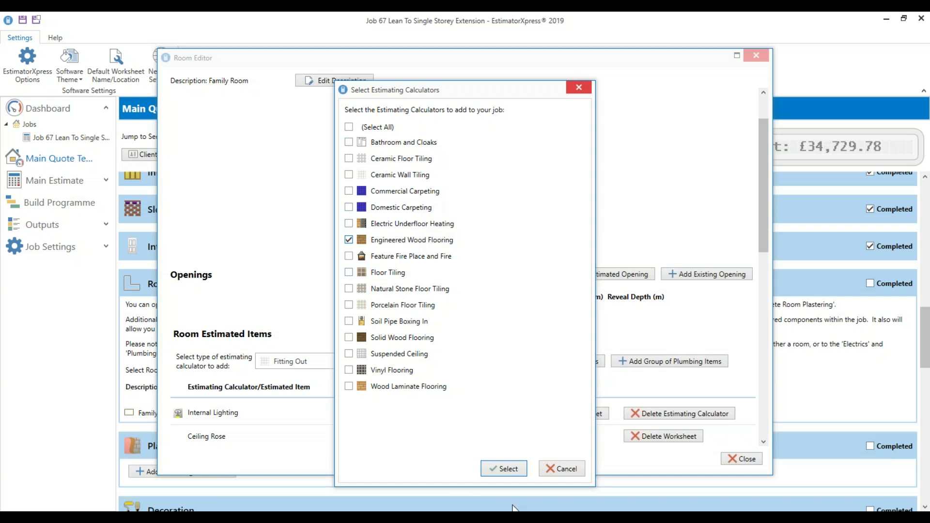
Add Engineered Wood Flooring with default floor dimensions, raising the job to £36,369.38
{"action": "left_click", "coordinate": [501, 470]}
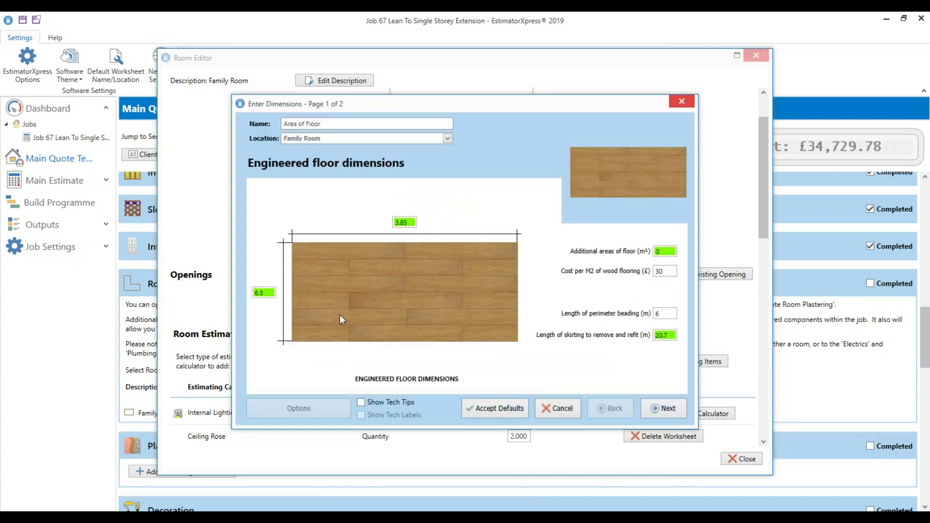
{"action": "left_click", "coordinate": [679, 411]}
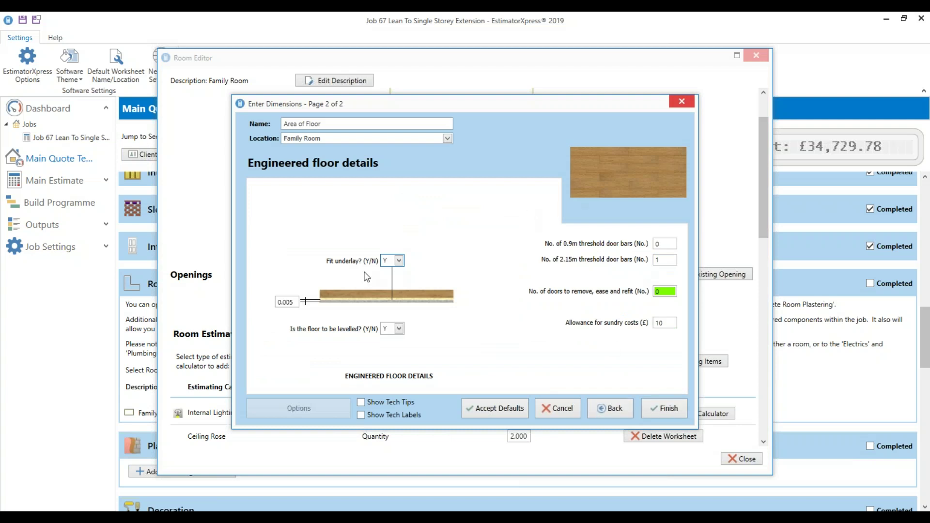
{"action": "left_click", "coordinate": [649, 411]}
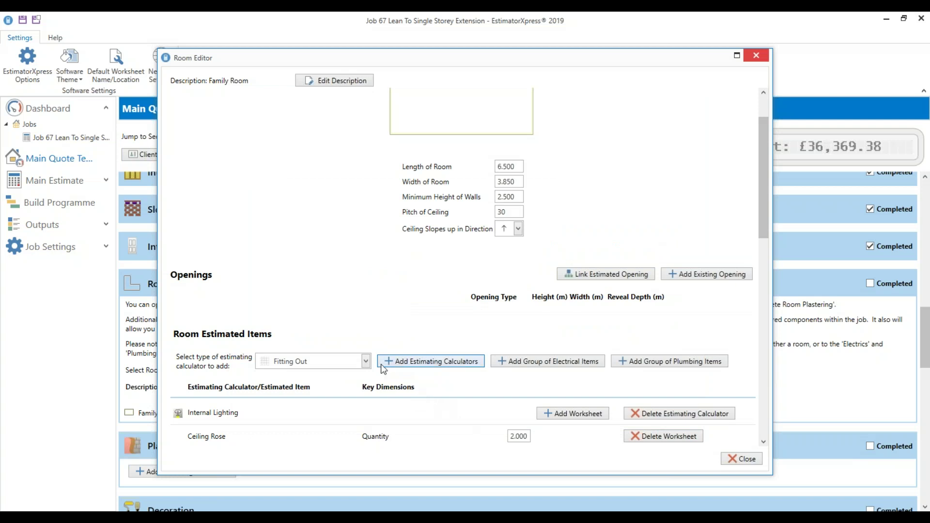
{"action": "left_click", "coordinate": [409, 364]}
Add a Bathroom and Cloaks 3 piece suite with shower to the Family Room
{"action": "left_click", "coordinate": [393, 143]}
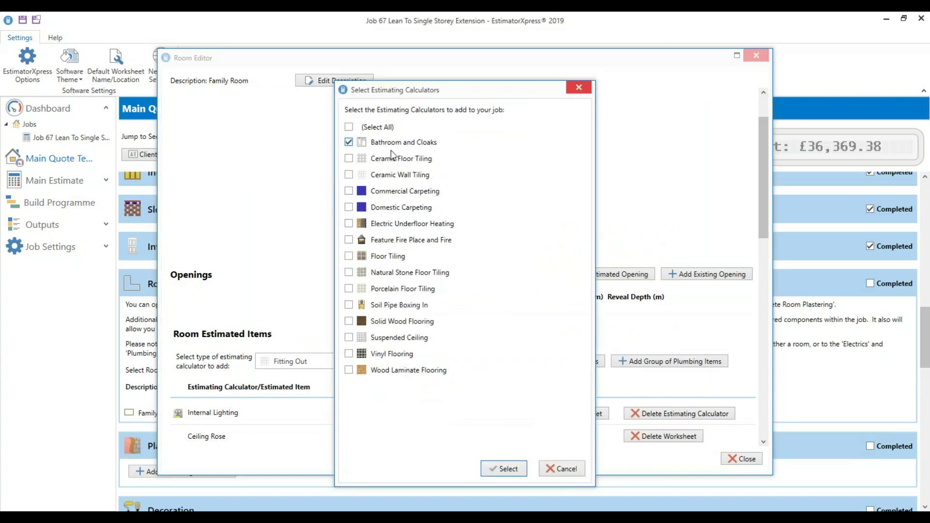
{"action": "left_click", "coordinate": [504, 469]}
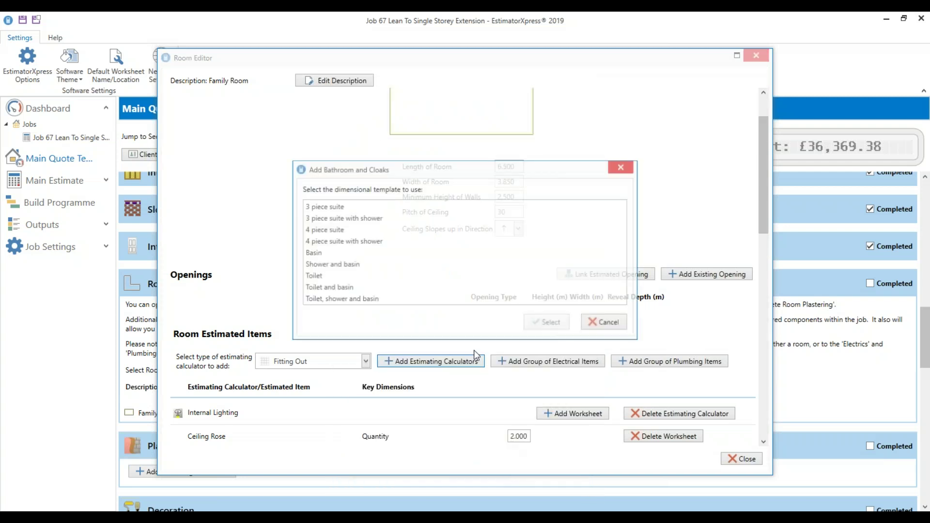
{"action": "left_click", "coordinate": [348, 220]}
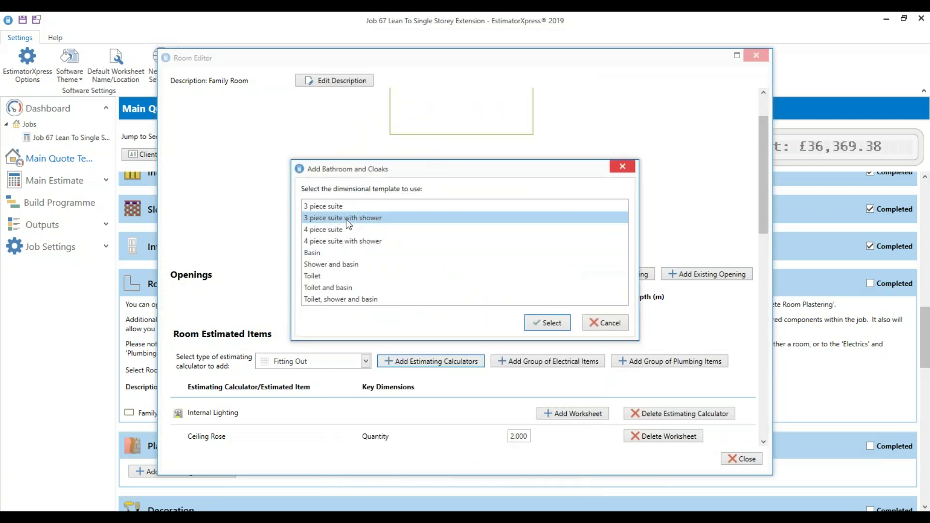
{"action": "left_click", "coordinate": [549, 326]}
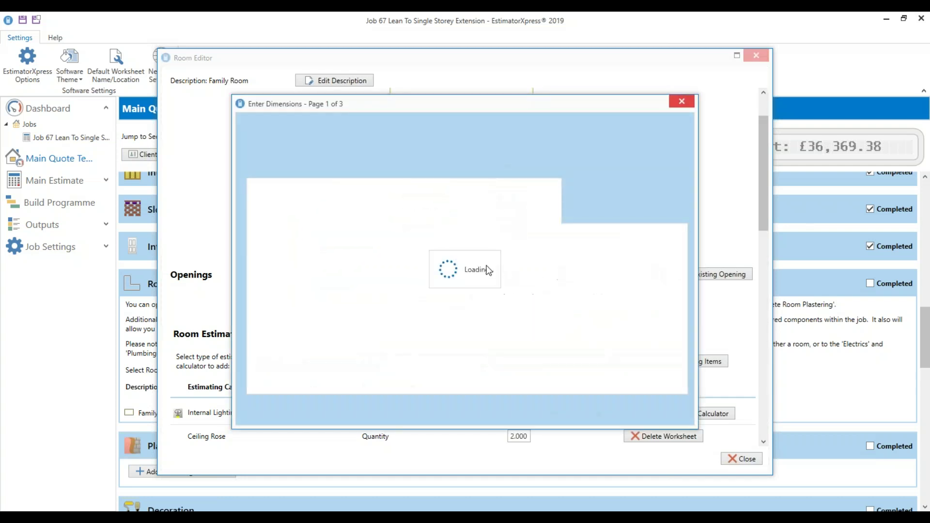
{"action": "left_click", "coordinate": [356, 290]}
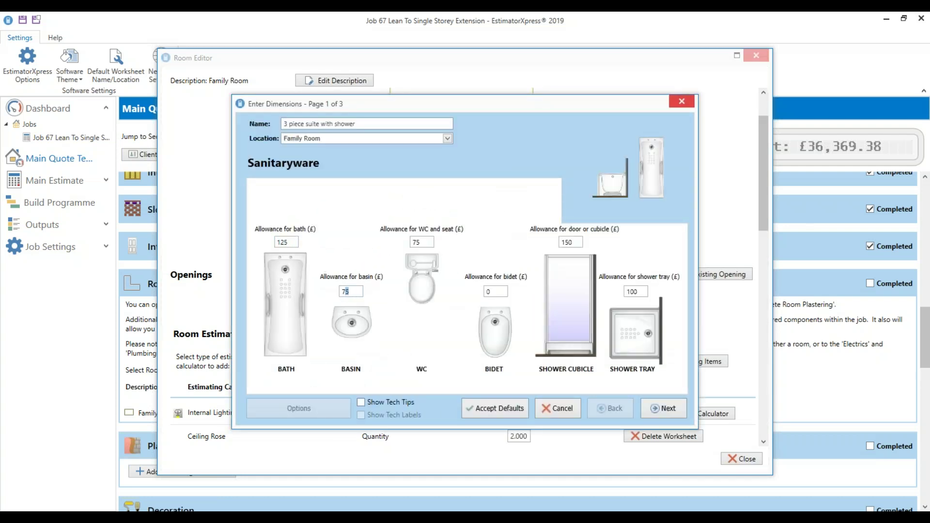
{"action": "left_click", "coordinate": [491, 295]}
{"action": "left_click", "coordinate": [662, 413]}
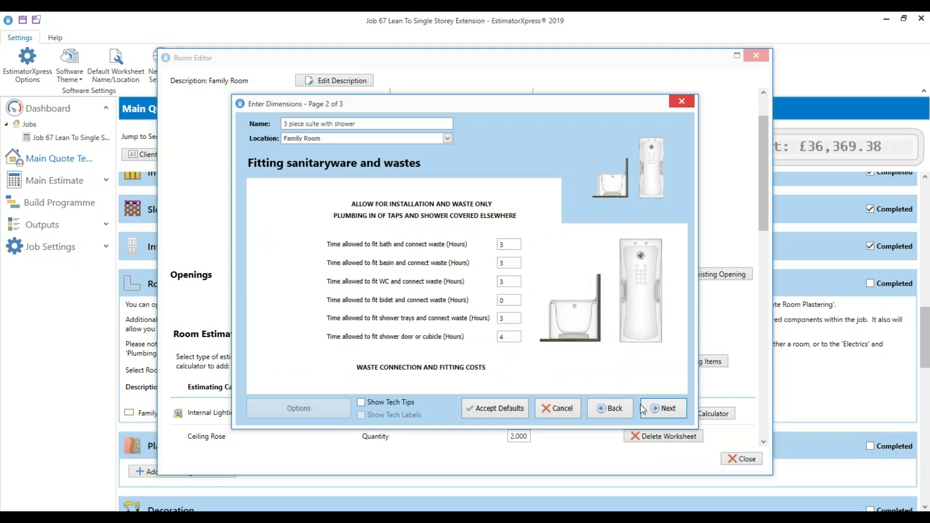
{"action": "left_click", "coordinate": [659, 414]}
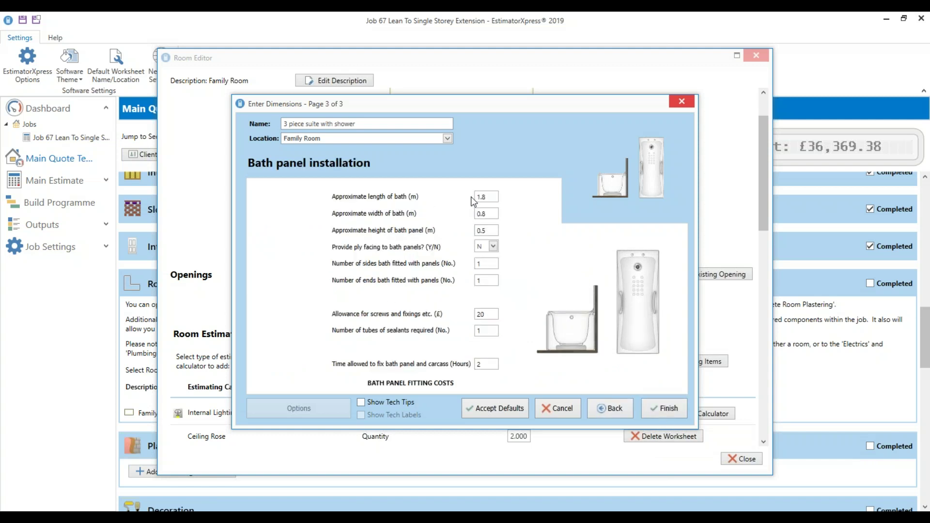
{"action": "key", "text": "Tab"}
{"action": "left_click", "coordinate": [657, 416]}
Delete the Bathroom and Cloaks calculator and close the Family Room editor
{"action": "scroll", "coordinate": [419, 417], "scroll_direction": "down", "scroll_amount": 3}
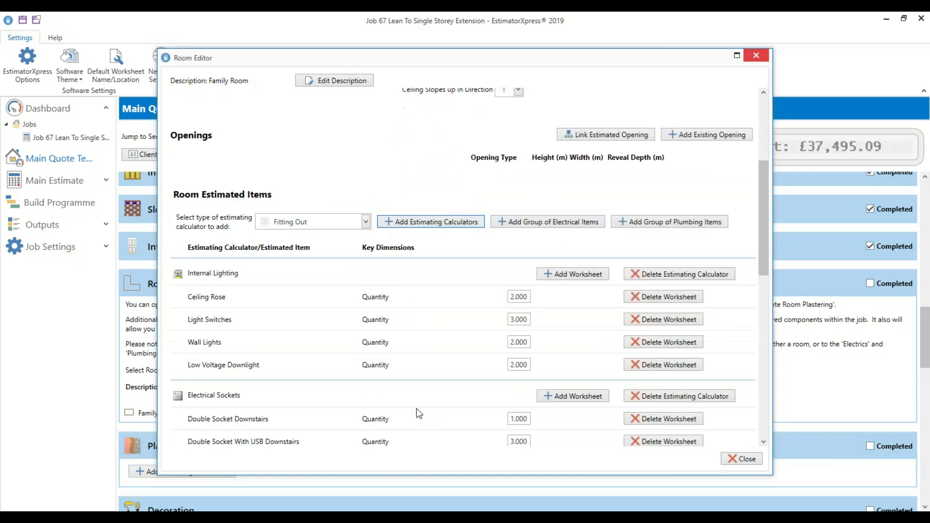
{"action": "scroll", "coordinate": [419, 414], "scroll_direction": "down", "scroll_amount": 10}
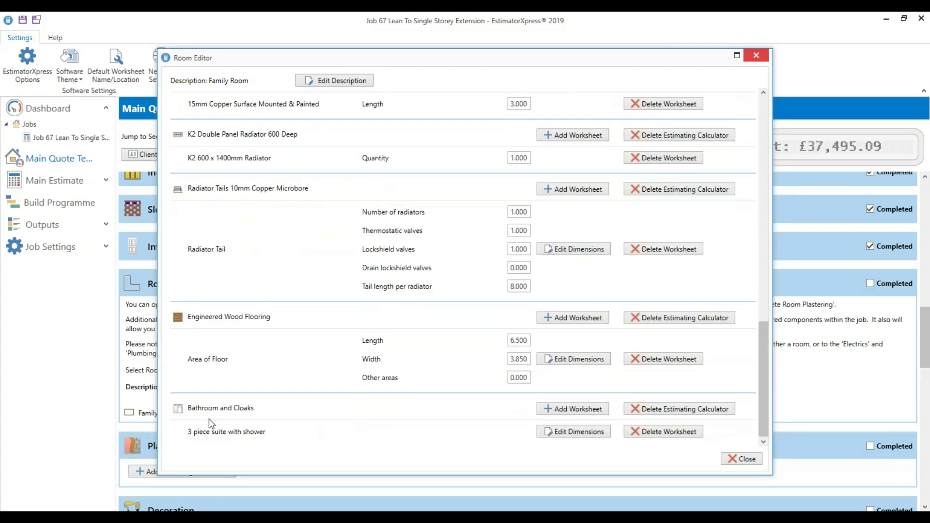
{"action": "left_click", "coordinate": [667, 412]}
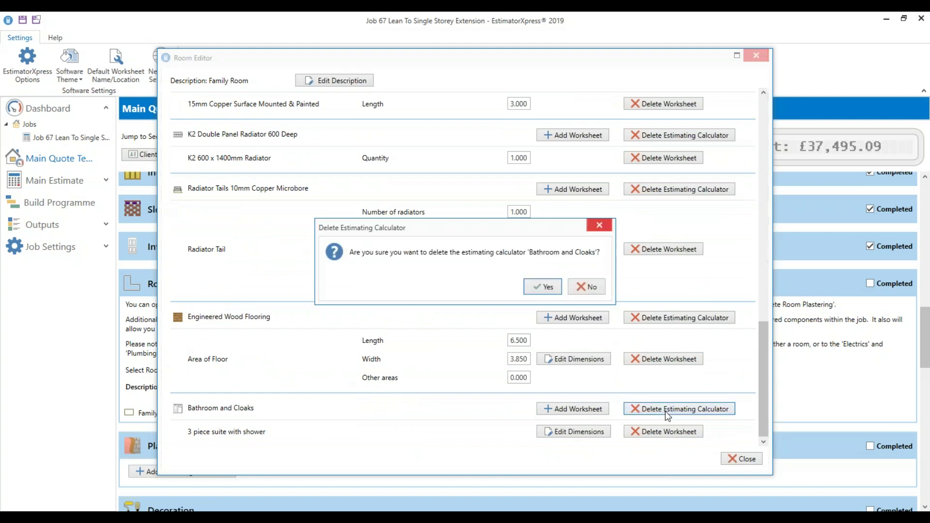
{"action": "left_click", "coordinate": [538, 288]}
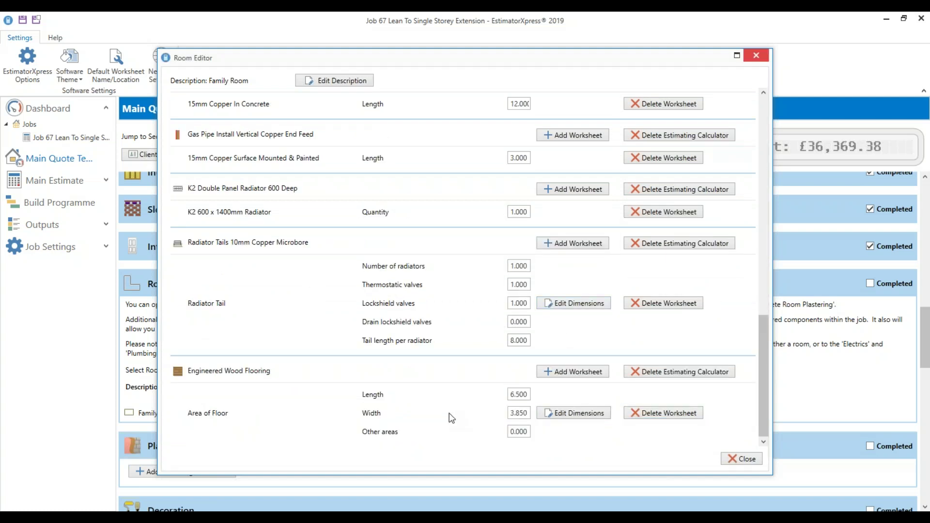
{"action": "left_click", "coordinate": [742, 458]}
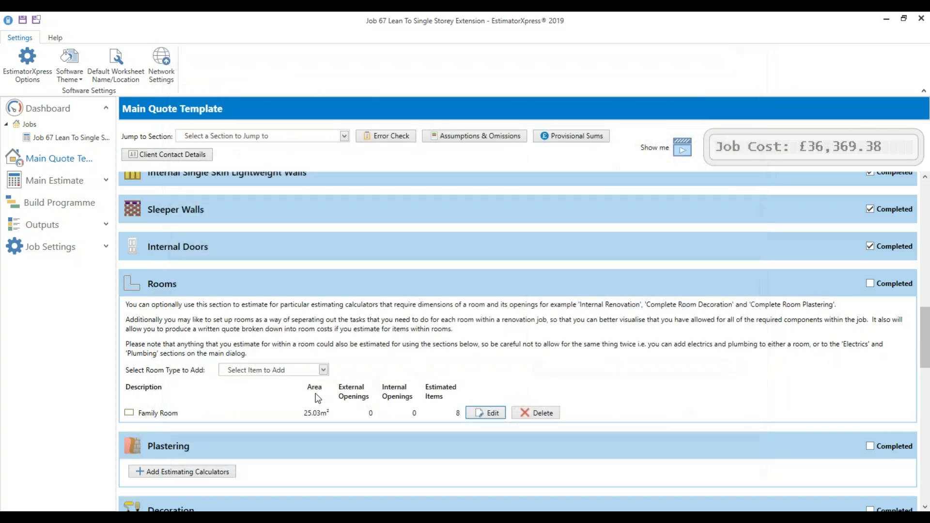
Leave the room type list unused and tick the Rooms section Completed
{"action": "left_click", "coordinate": [261, 369]}
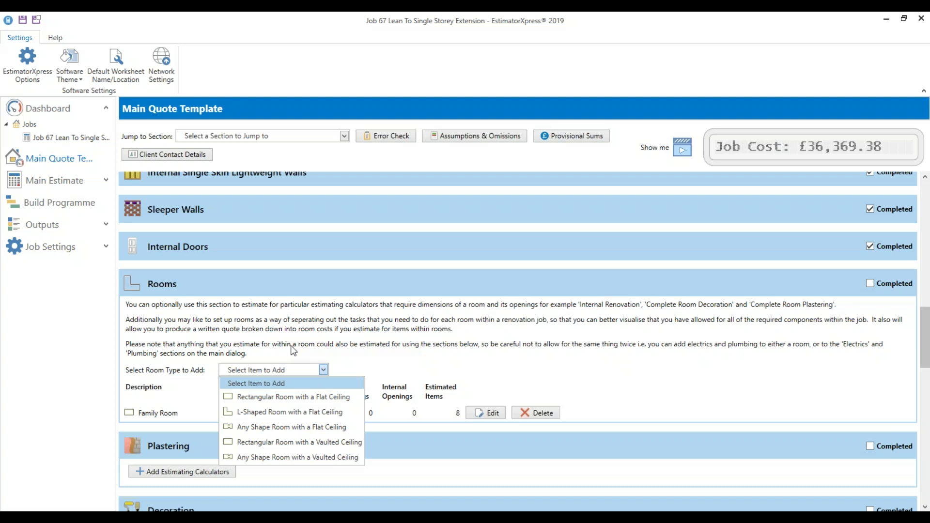
{"action": "left_click", "coordinate": [295, 349]}
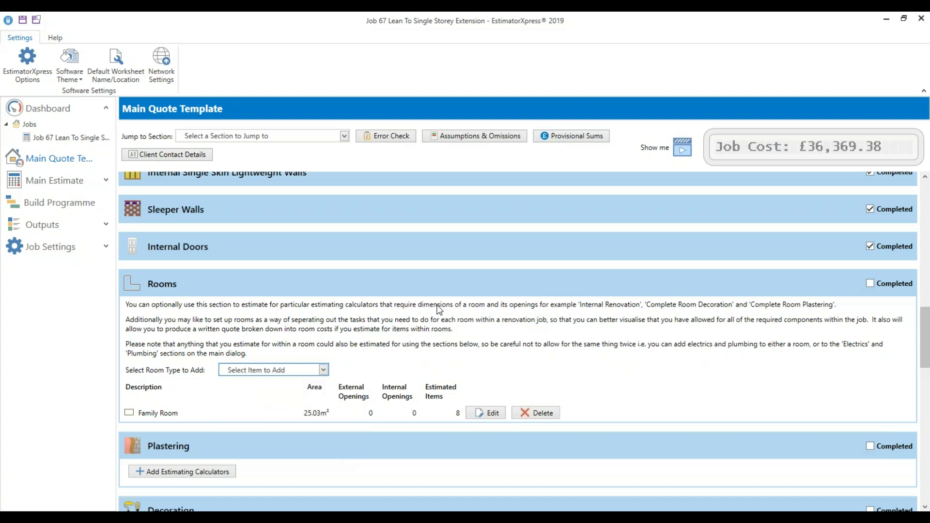
{"action": "left_click", "coordinate": [890, 289]}
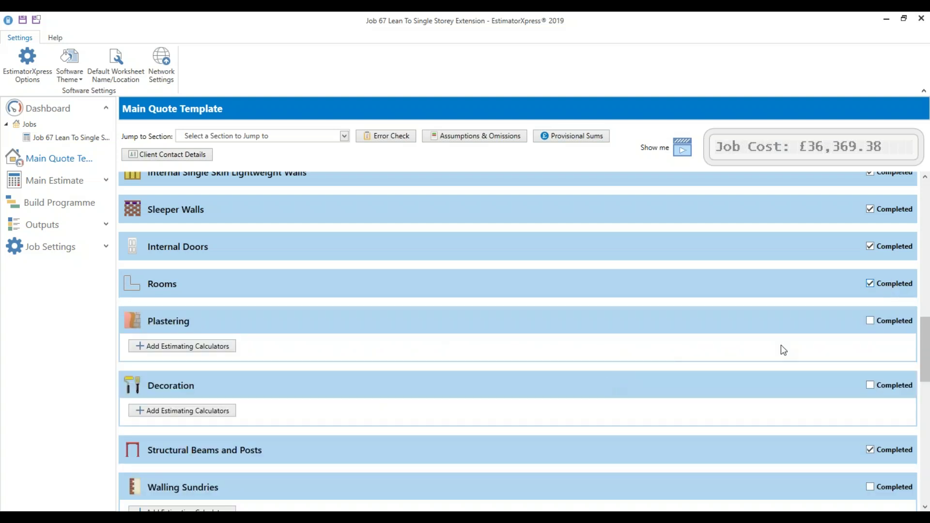
{"action": "scroll", "coordinate": [778, 307], "scroll_direction": "down", "scroll_amount": 1}
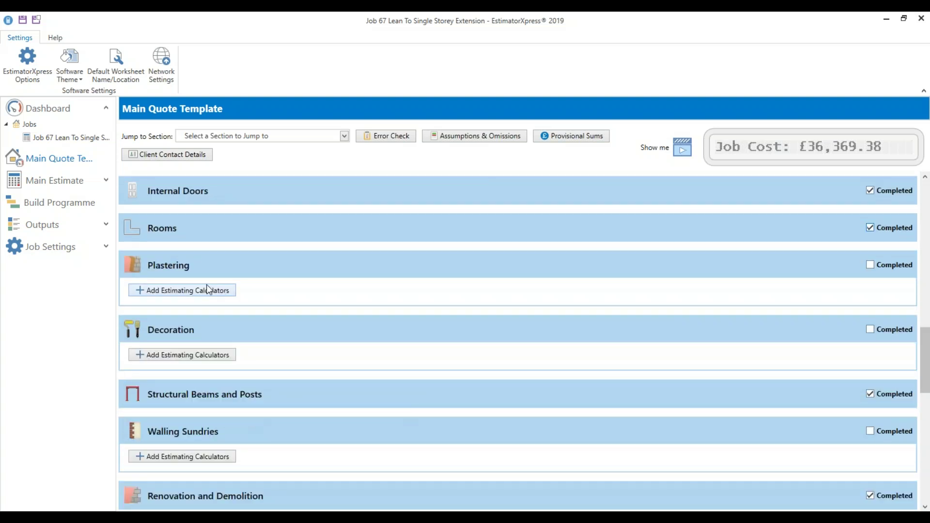
Add and then delete a trial Complete Room Plastering calculator, and tick Plastering Completed
{"action": "left_click", "coordinate": [197, 292]}
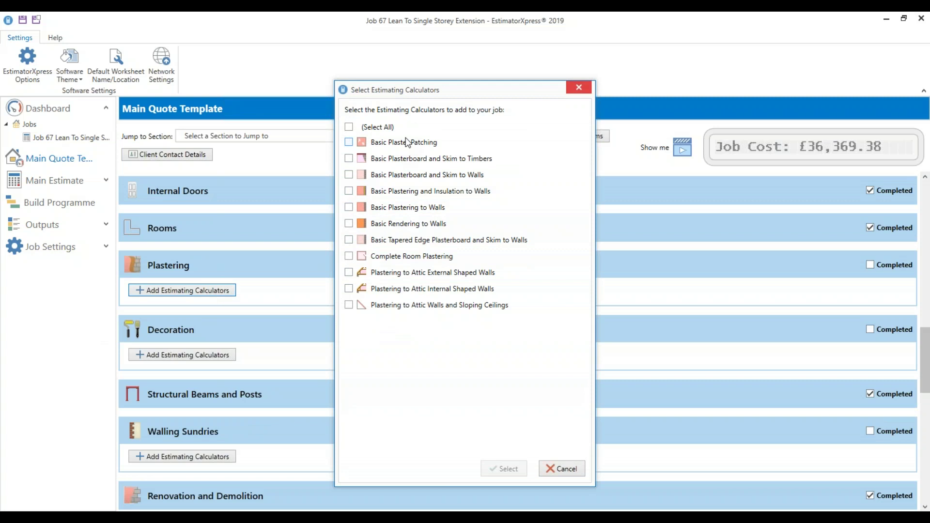
{"action": "left_click", "coordinate": [412, 260]}
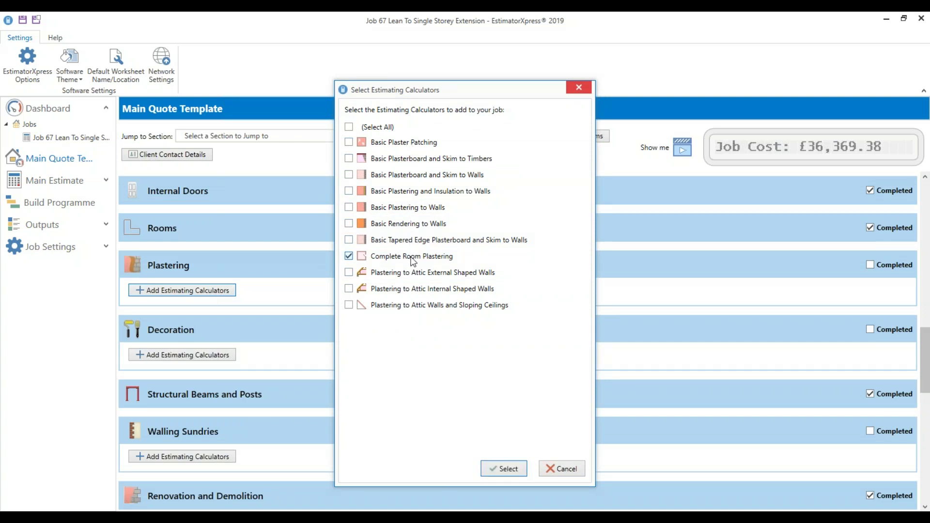
{"action": "left_click", "coordinate": [507, 470]}
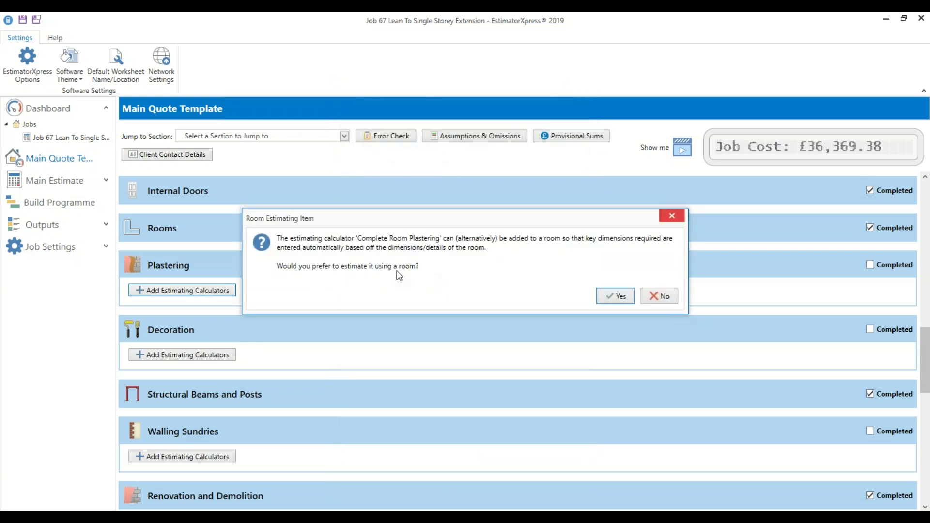
{"action": "left_click", "coordinate": [663, 295]}
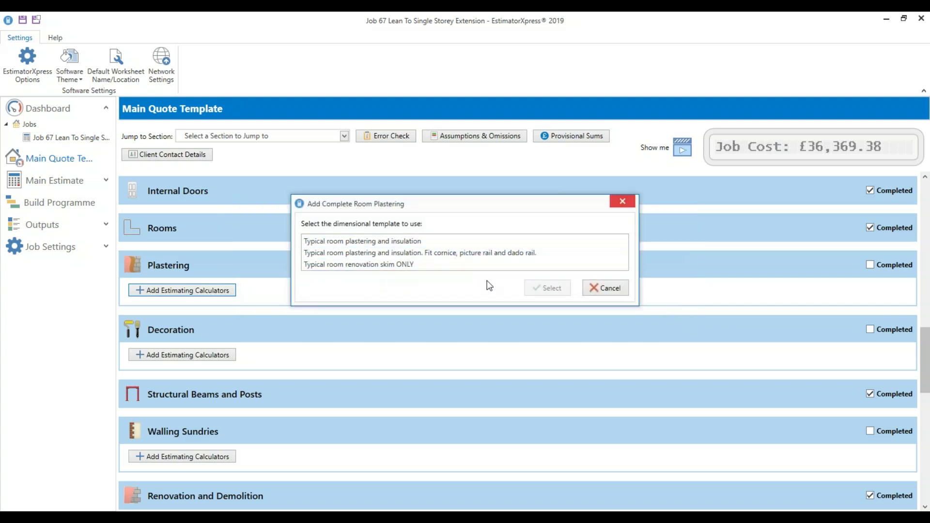
{"action": "left_click", "coordinate": [599, 289]}
{"action": "left_click", "coordinate": [693, 339]}
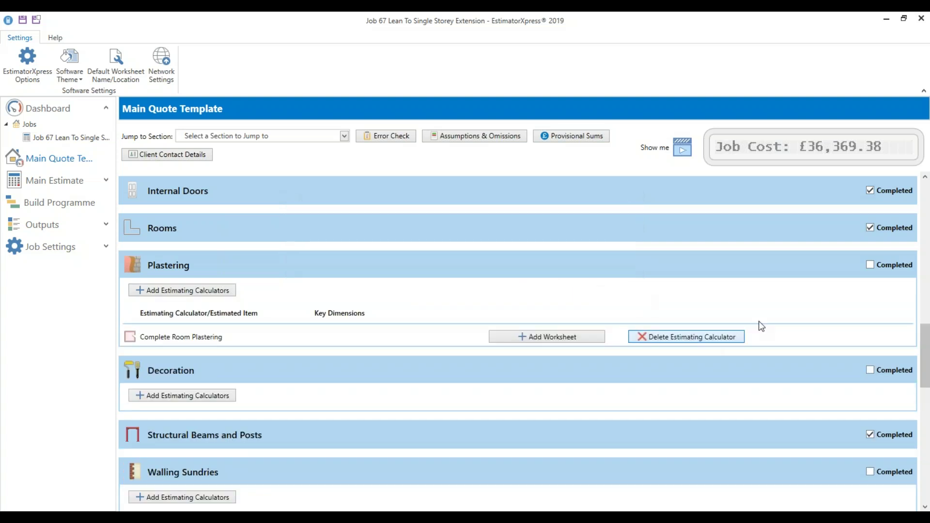
{"action": "left_click", "coordinate": [536, 290]}
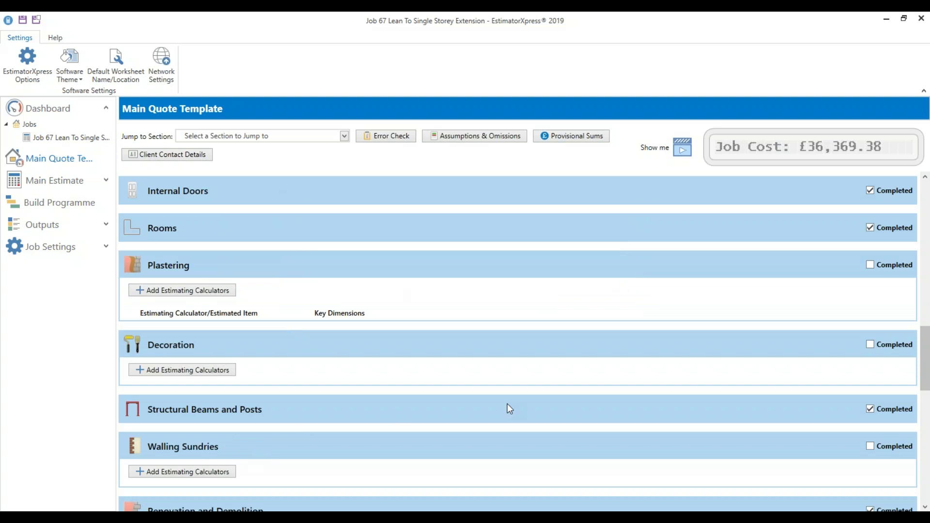
{"action": "left_click", "coordinate": [888, 268]}
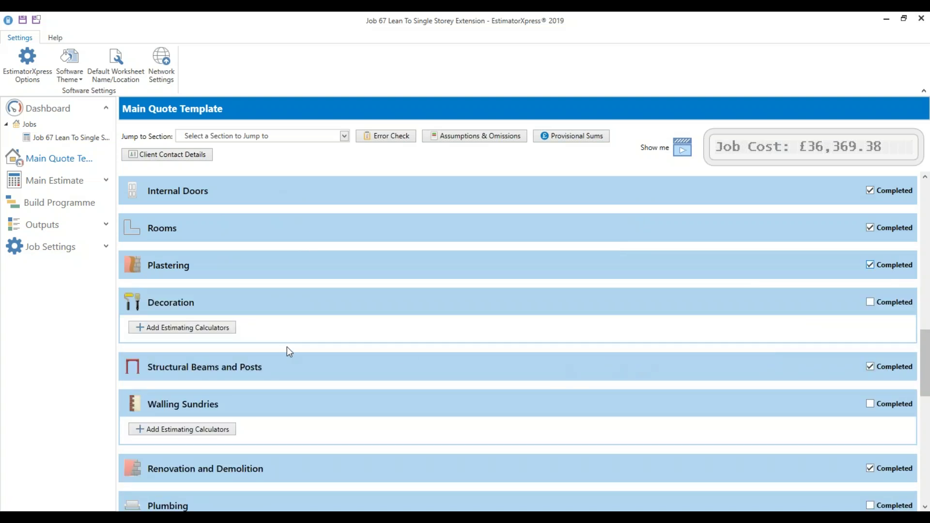
Mark the Decoration section completed after viewing its calculators, adding none
{"action": "left_click", "coordinate": [209, 328]}
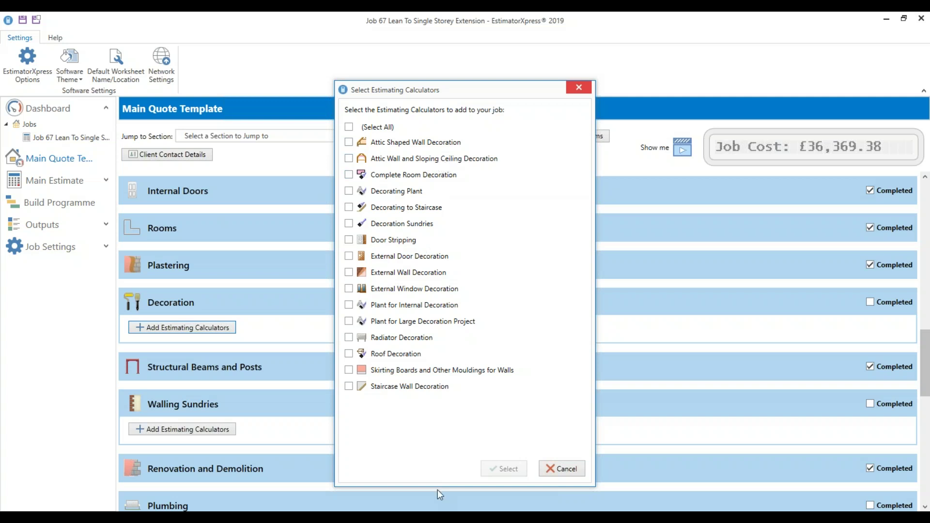
{"action": "left_click", "coordinate": [562, 473]}
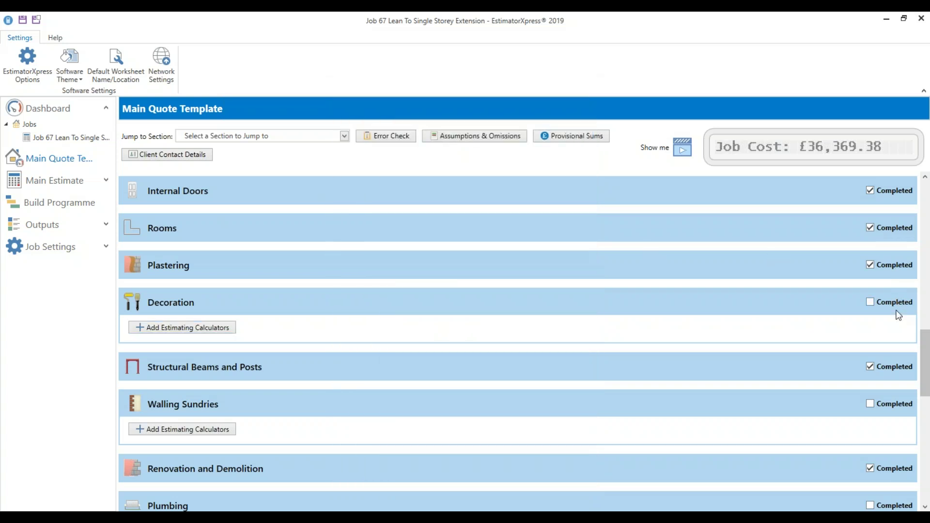
{"action": "left_click", "coordinate": [895, 302]}
Mark Walling Sundries completed, again leaving its calculator list without adding any
{"action": "scroll", "coordinate": [536, 407], "scroll_direction": "down", "scroll_amount": 3}
{"action": "left_click", "coordinate": [203, 319]}
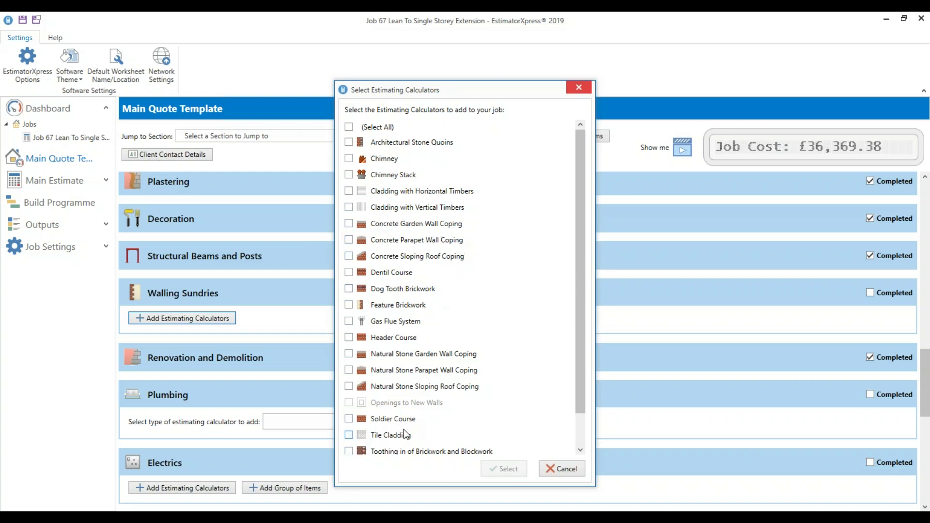
{"action": "scroll", "coordinate": [403, 429], "scroll_direction": "down", "scroll_amount": 1}
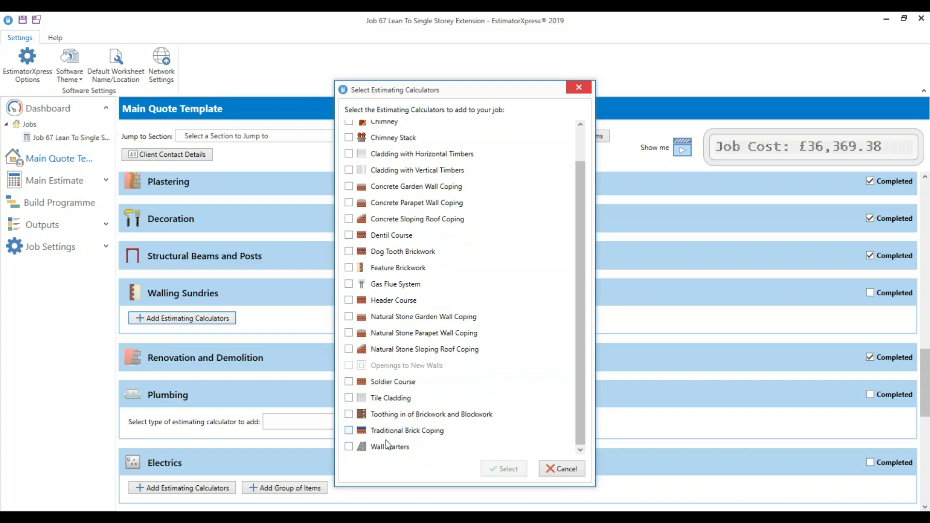
{"action": "left_click", "coordinate": [562, 469]}
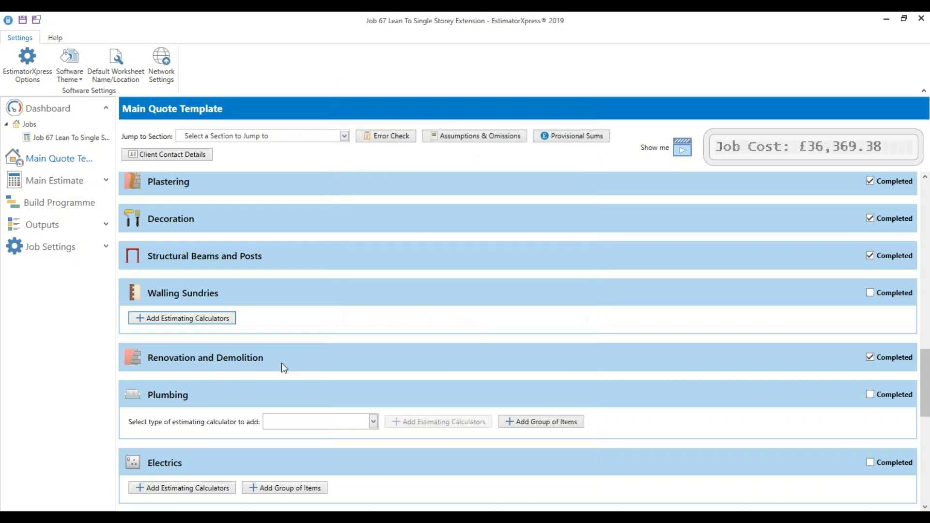
{"action": "left_click", "coordinate": [889, 292]}
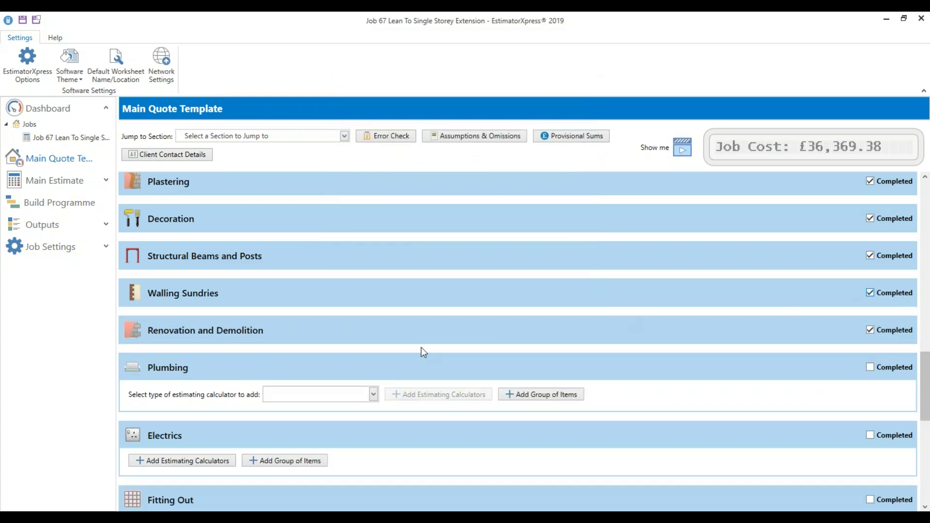
Add the Underfloor Heating in Joists calculator to the Plumbing section
{"action": "scroll", "coordinate": [327, 393], "scroll_direction": "down", "scroll_amount": 2}
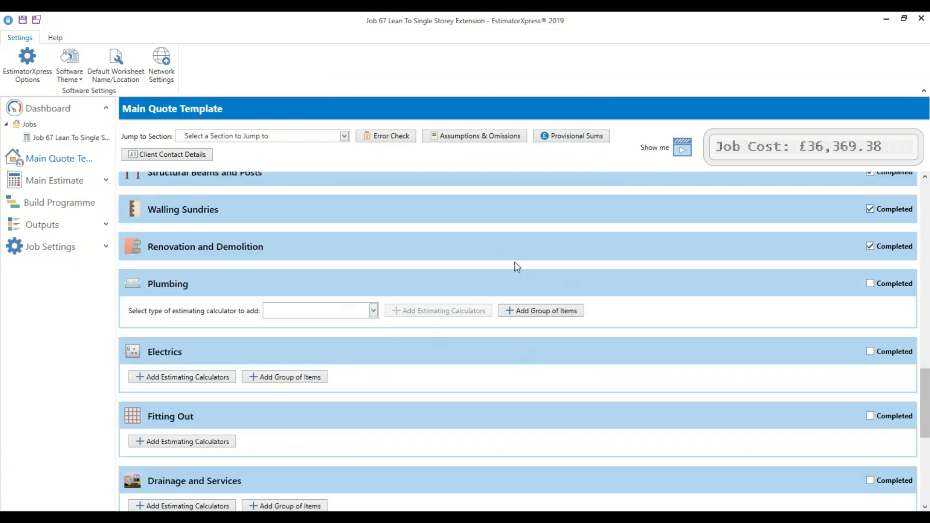
{"action": "left_click", "coordinate": [374, 310]}
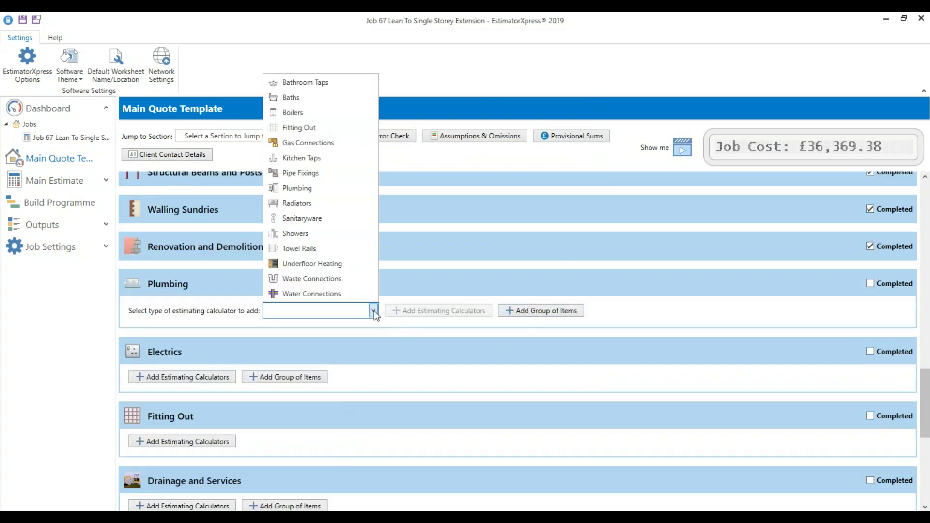
{"action": "left_click", "coordinate": [313, 263]}
{"action": "left_click", "coordinate": [415, 310]}
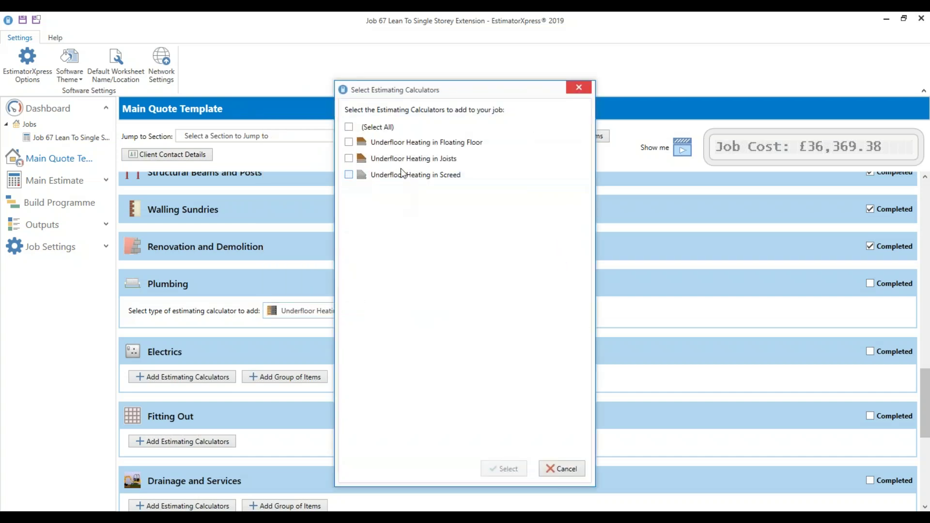
{"action": "left_click", "coordinate": [408, 163]}
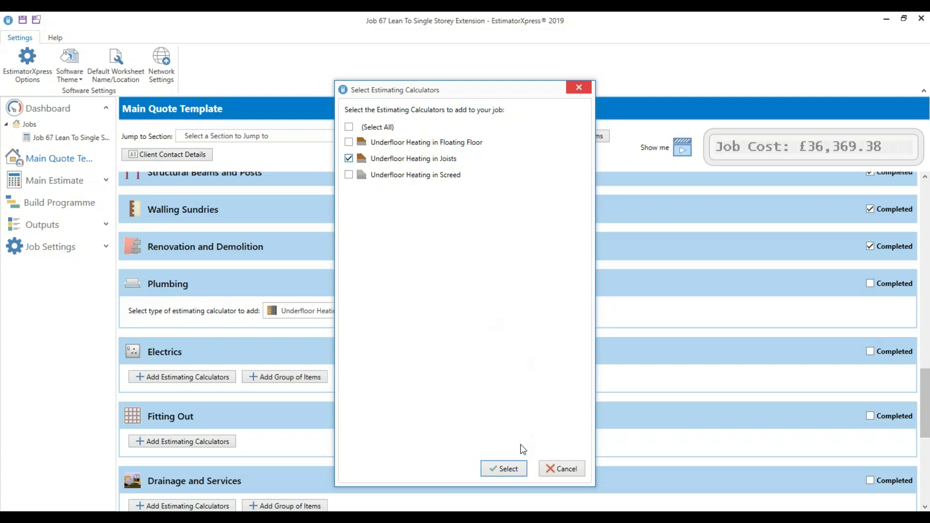
{"action": "left_click", "coordinate": [504, 468]}
Use the Connection to Radiator Feed template for underfloor heating, then mark Plumbing completed
{"action": "left_click", "coordinate": [412, 248]}
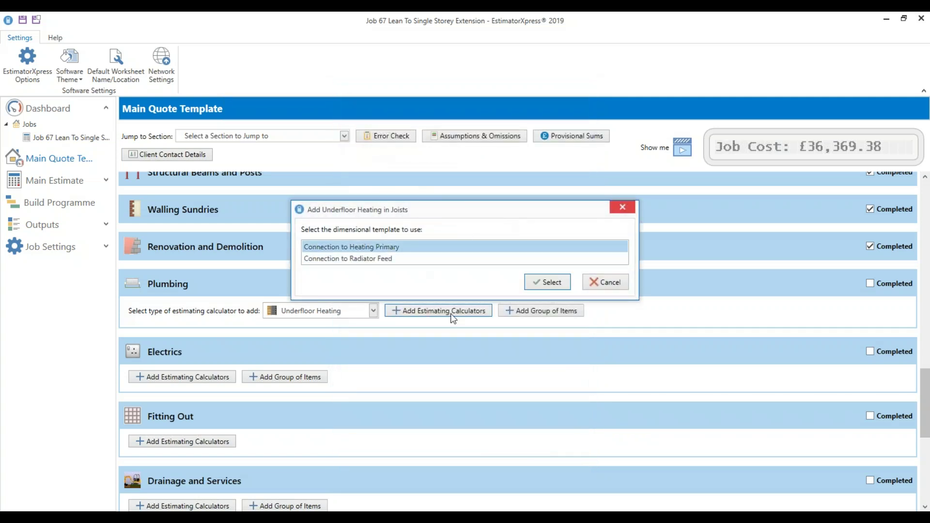
{"action": "left_click", "coordinate": [430, 260]}
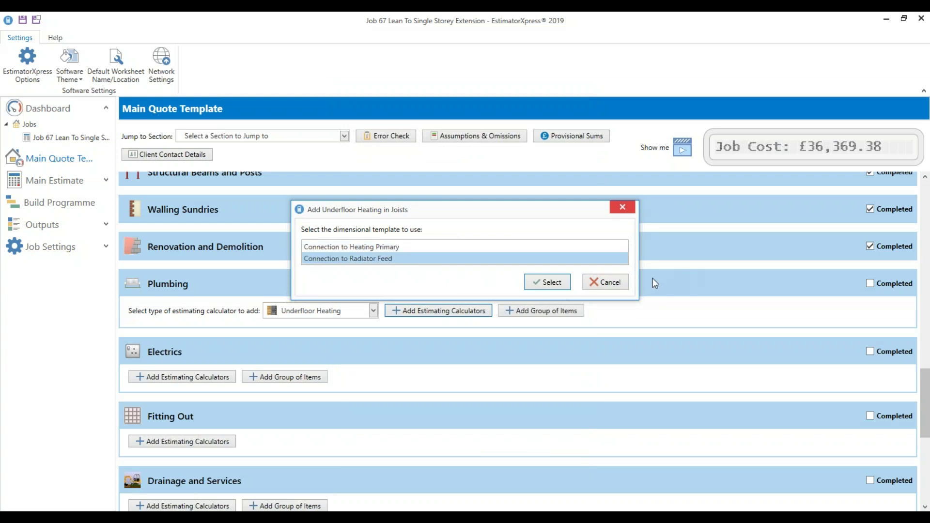
{"action": "left_click", "coordinate": [547, 282]}
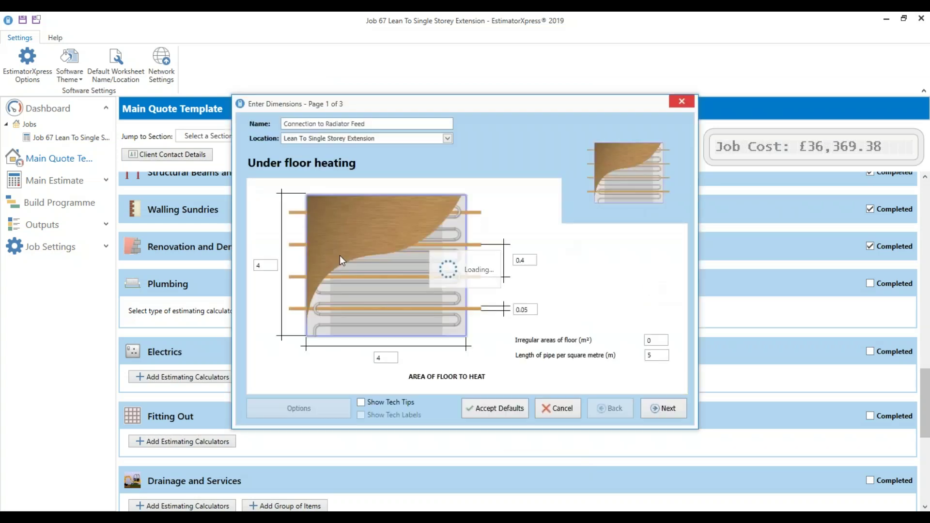
{"action": "left_click", "coordinate": [671, 416]}
{"action": "left_click", "coordinate": [671, 416]}
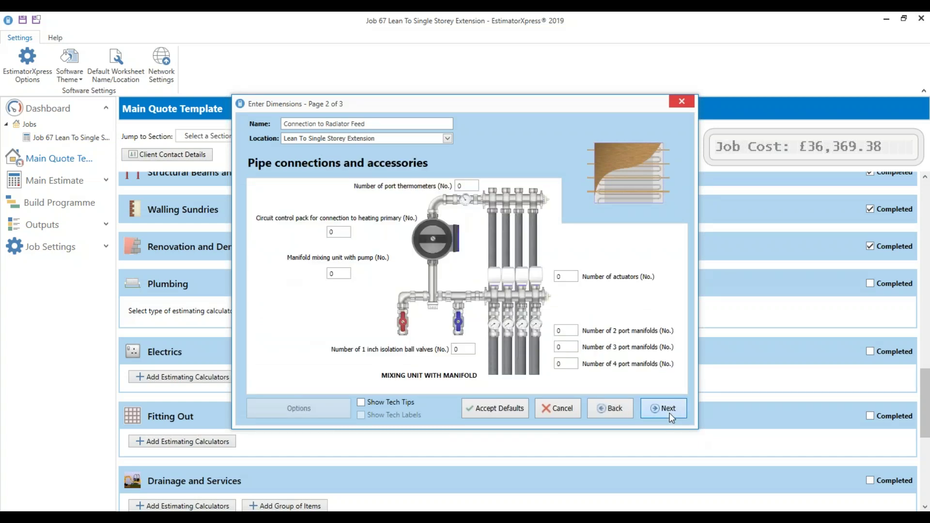
{"action": "left_click", "coordinate": [671, 417]}
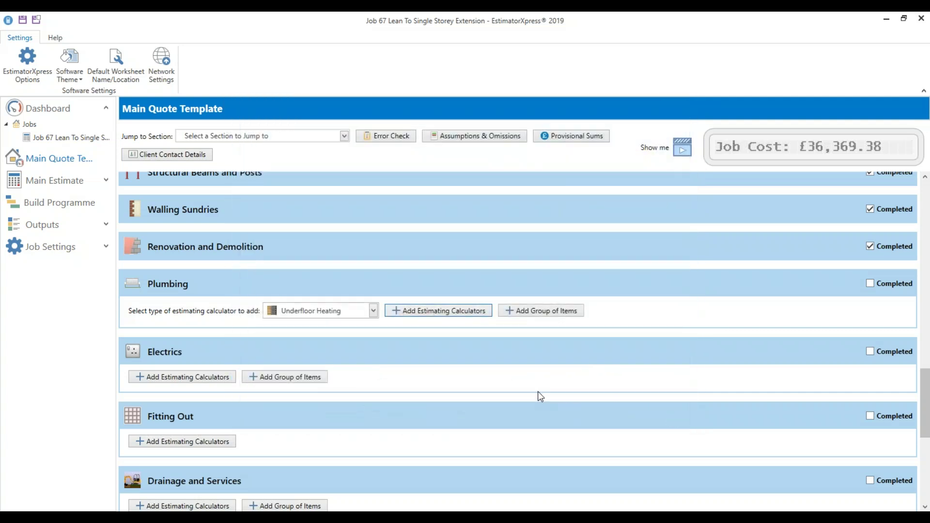
{"action": "left_click", "coordinate": [870, 284]}
Mark Electrics and Fitting Out completed without adding any Fitting Out calculators
{"action": "scroll", "coordinate": [669, 380], "scroll_direction": "down", "scroll_amount": 1}
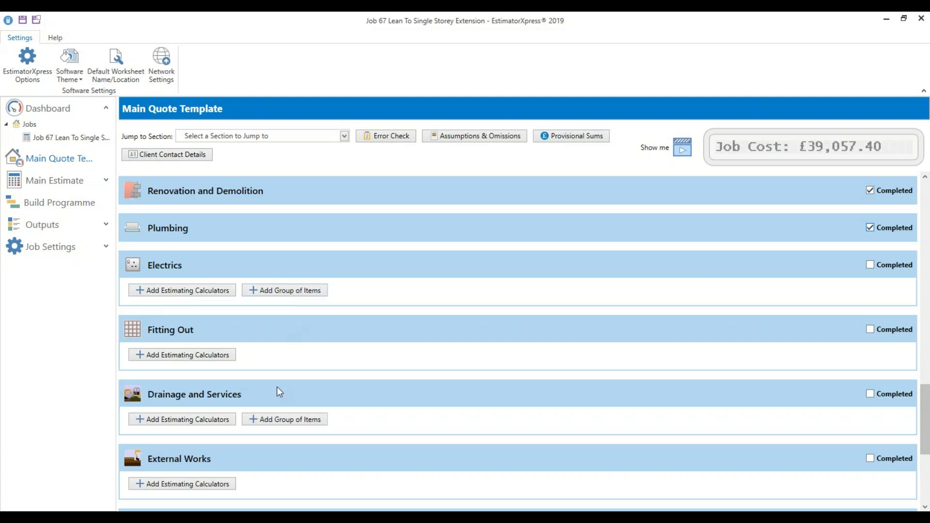
{"action": "scroll", "coordinate": [277, 387], "scroll_direction": "down", "scroll_amount": 1}
{"action": "left_click", "coordinate": [193, 300]}
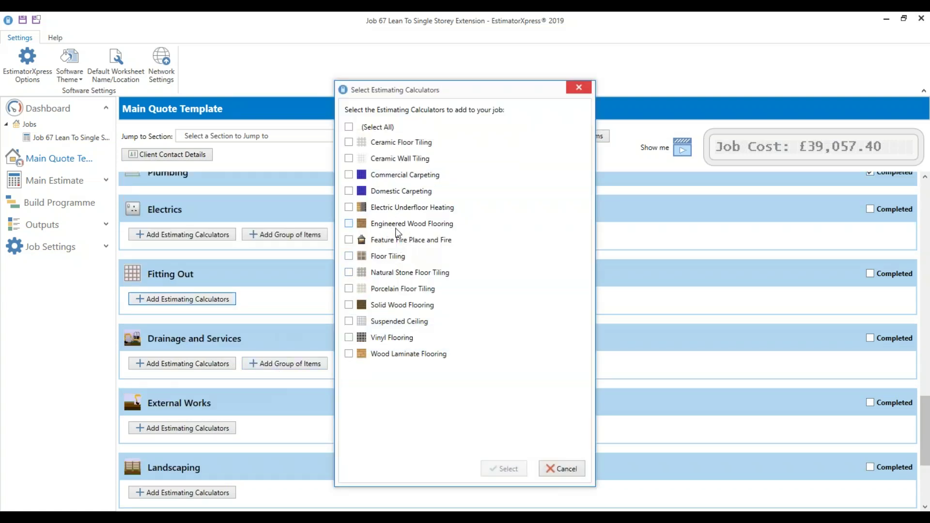
{"action": "left_click", "coordinate": [580, 465]}
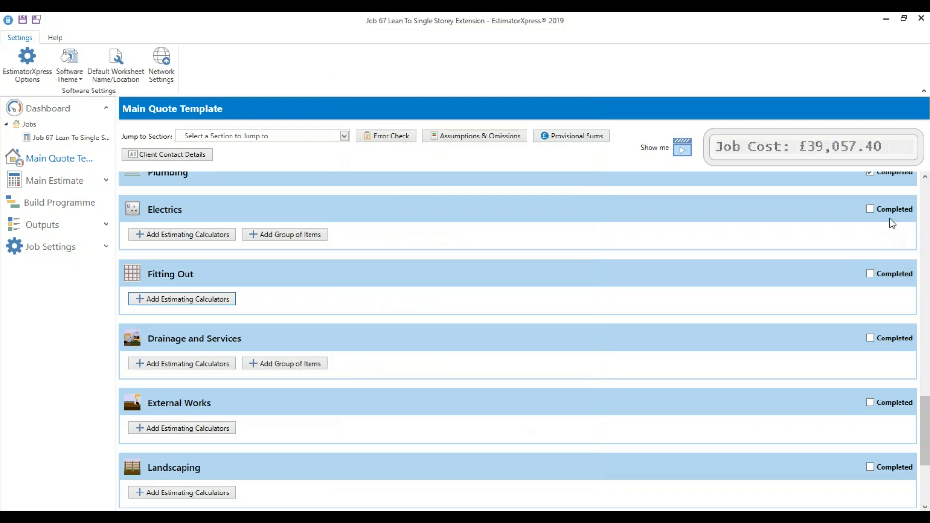
{"action": "left_click", "coordinate": [887, 212]}
{"action": "left_click", "coordinate": [883, 246]}
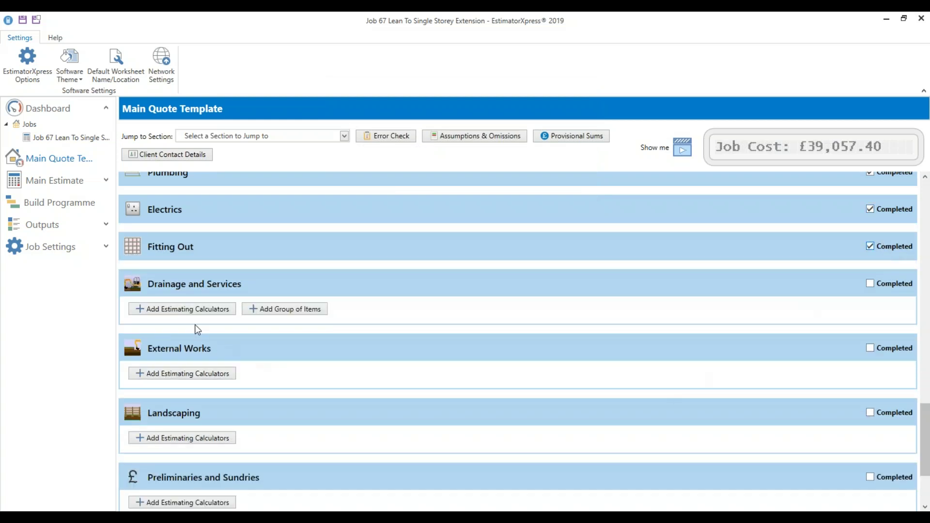
{"action": "left_click", "coordinate": [302, 309]}
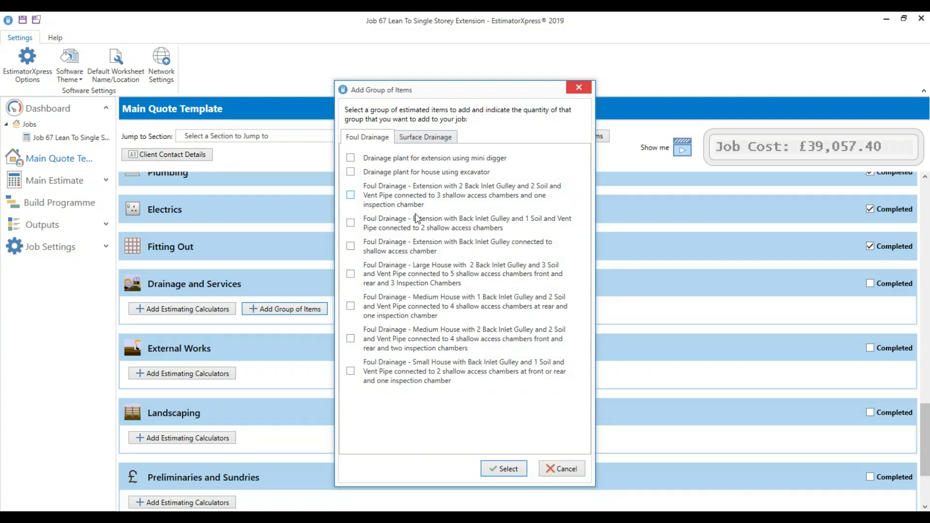
Add the extension foul drainage group with soil pipe to the job
{"action": "left_click", "coordinate": [397, 226]}
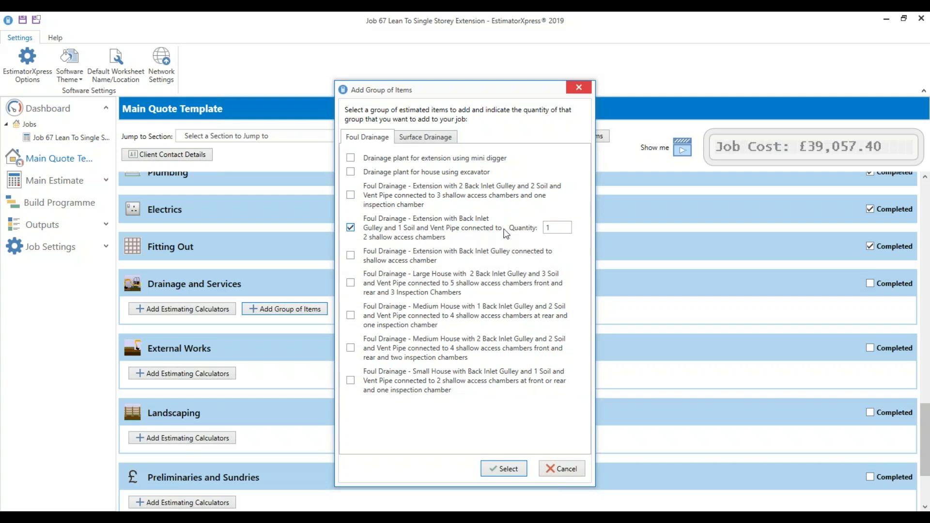
{"action": "left_click", "coordinate": [504, 468]}
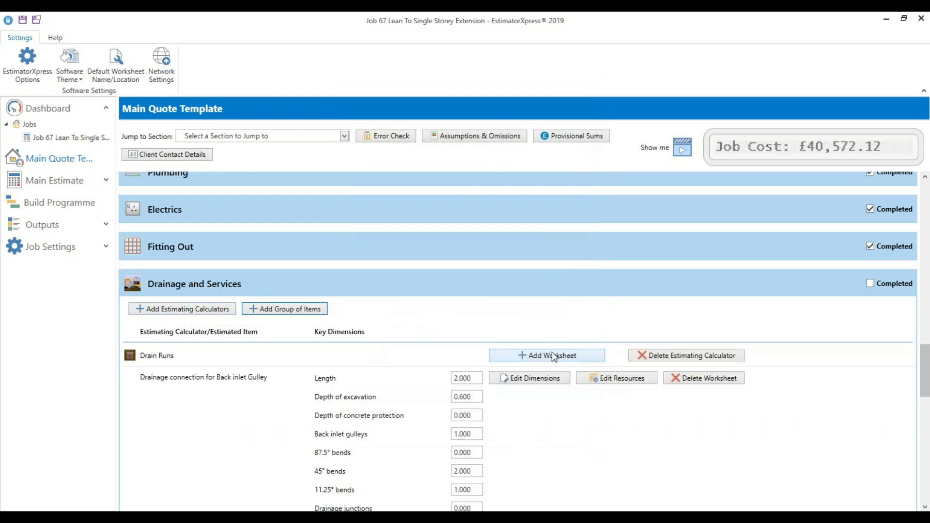
{"action": "scroll", "coordinate": [533, 373], "scroll_direction": "down", "scroll_amount": 2}
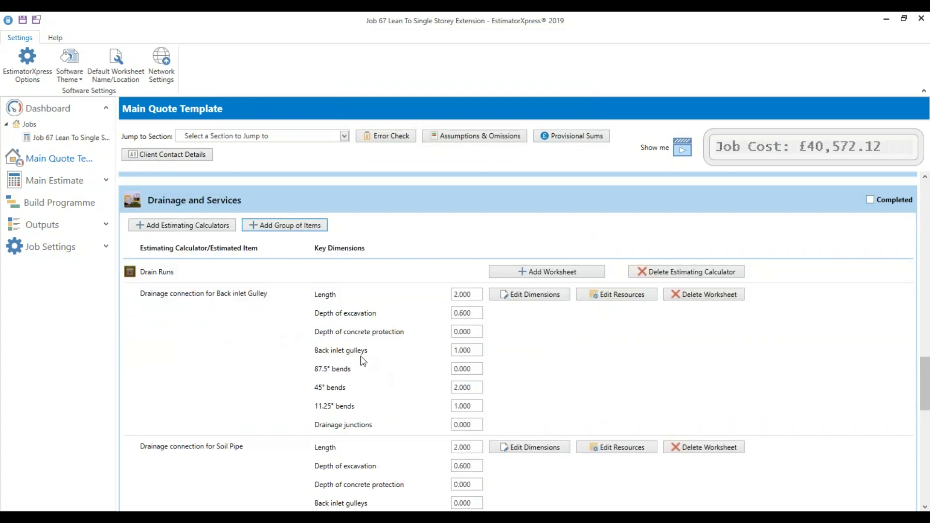
Tick Completed on the Drainage and Services section header
{"action": "scroll", "coordinate": [339, 310], "scroll_direction": "down", "scroll_amount": 1}
{"action": "scroll", "coordinate": [517, 356], "scroll_direction": "down", "scroll_amount": 1}
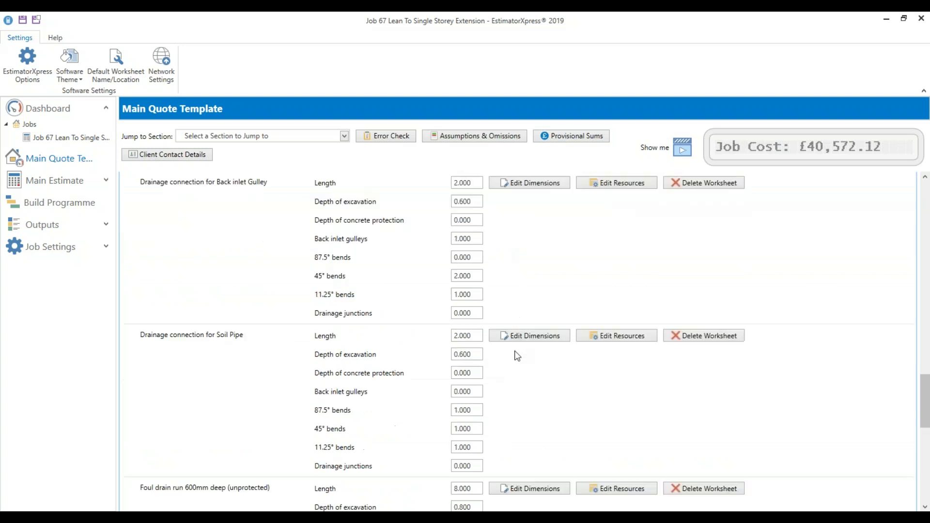
{"action": "scroll", "coordinate": [518, 356], "scroll_direction": "down", "scroll_amount": 1}
{"action": "scroll", "coordinate": [488, 305], "scroll_direction": "down", "scroll_amount": 2}
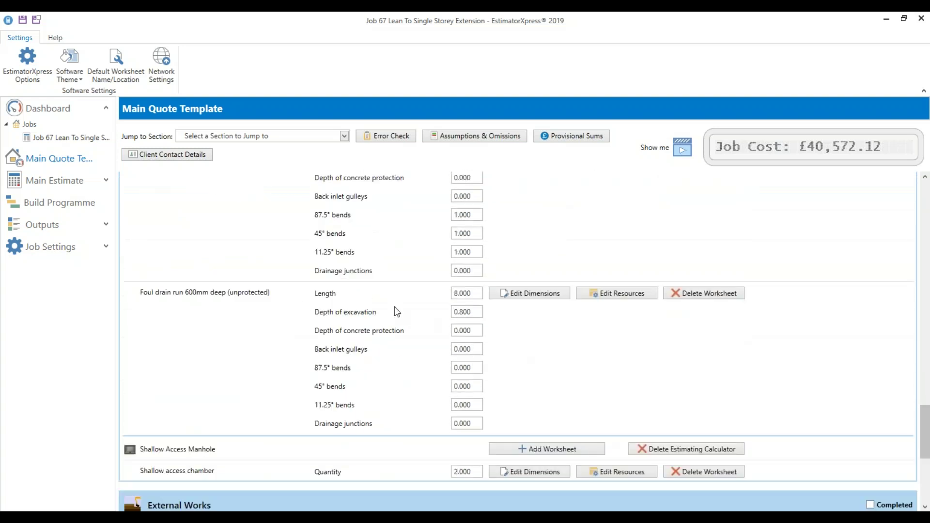
{"action": "scroll", "coordinate": [514, 334], "scroll_direction": "down", "scroll_amount": 2}
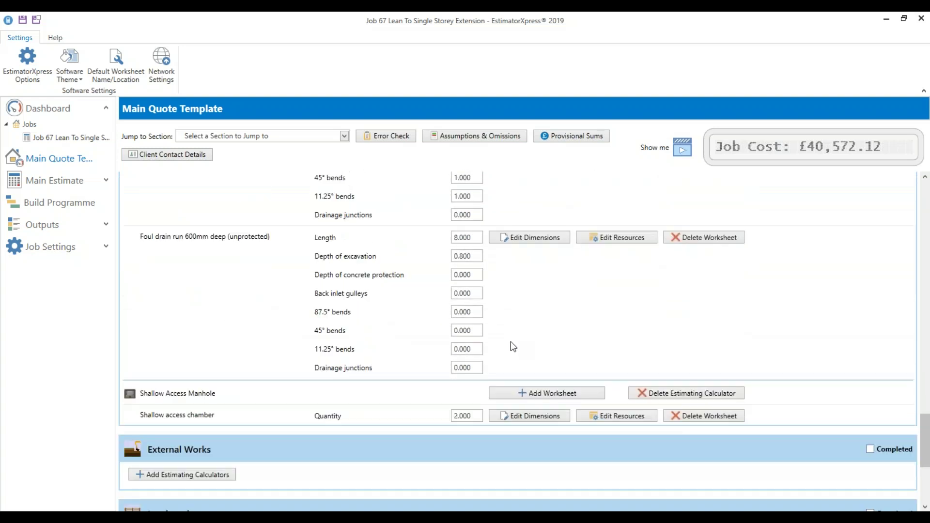
{"action": "scroll", "coordinate": [743, 363], "scroll_direction": "up", "scroll_amount": 3}
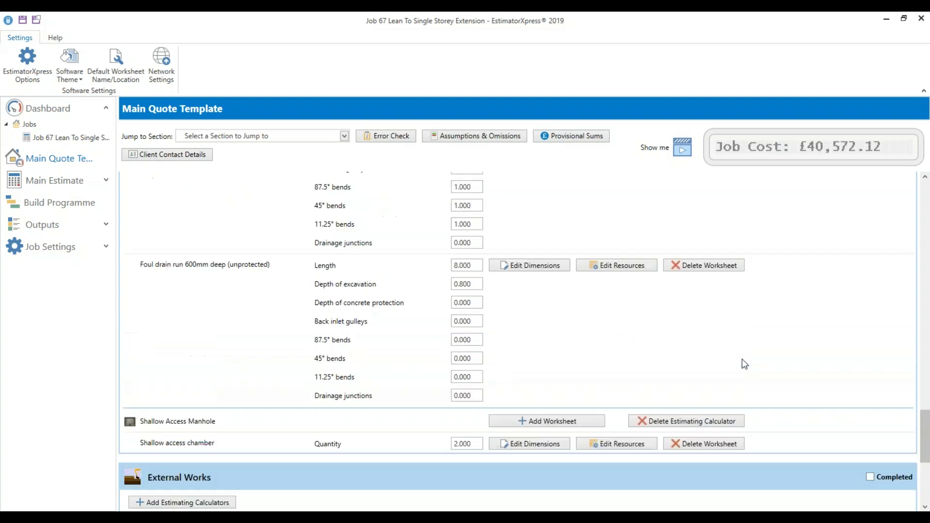
{"action": "scroll", "coordinate": [818, 336], "scroll_direction": "up", "scroll_amount": 5}
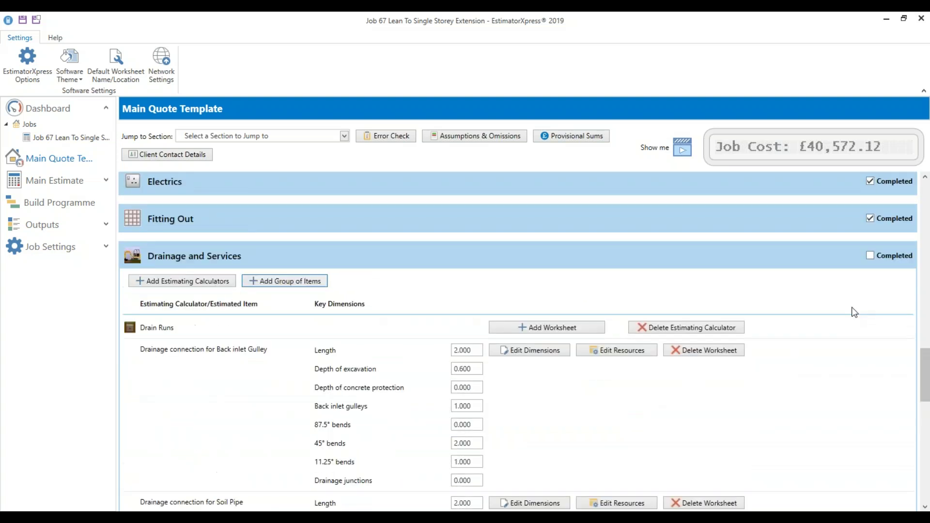
{"action": "left_click", "coordinate": [882, 257]}
{"action": "scroll", "coordinate": [634, 334], "scroll_direction": "down", "scroll_amount": 1}
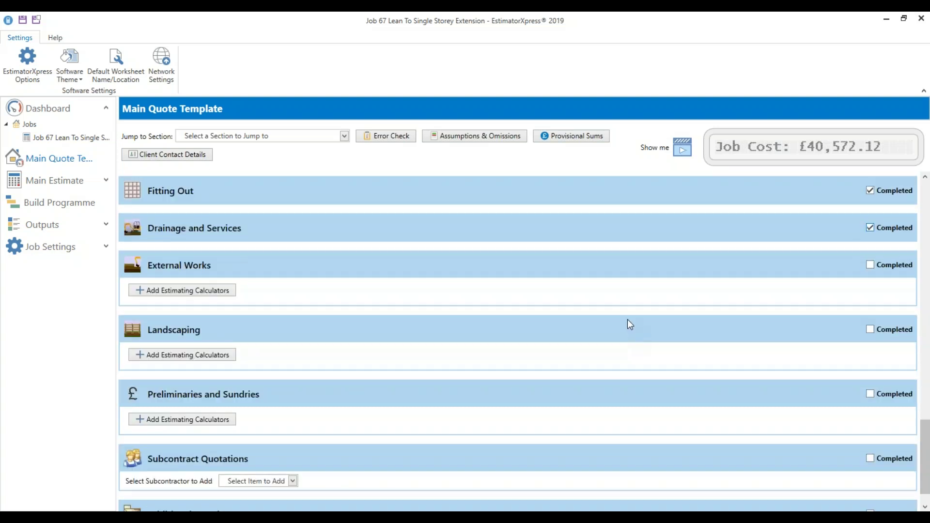
{"action": "left_click", "coordinate": [209, 290]}
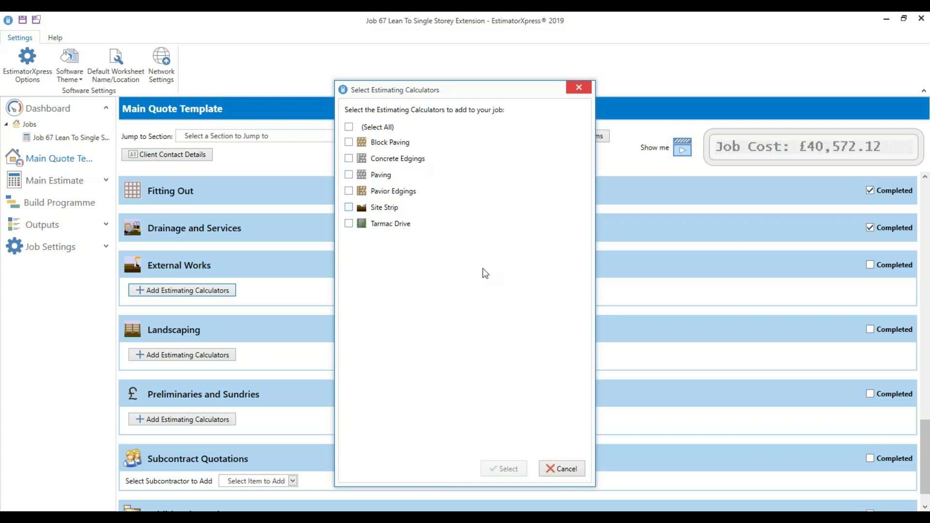
Tick External Works Completed, adding no calculators there or under Landscaping
{"action": "left_click", "coordinate": [561, 468]}
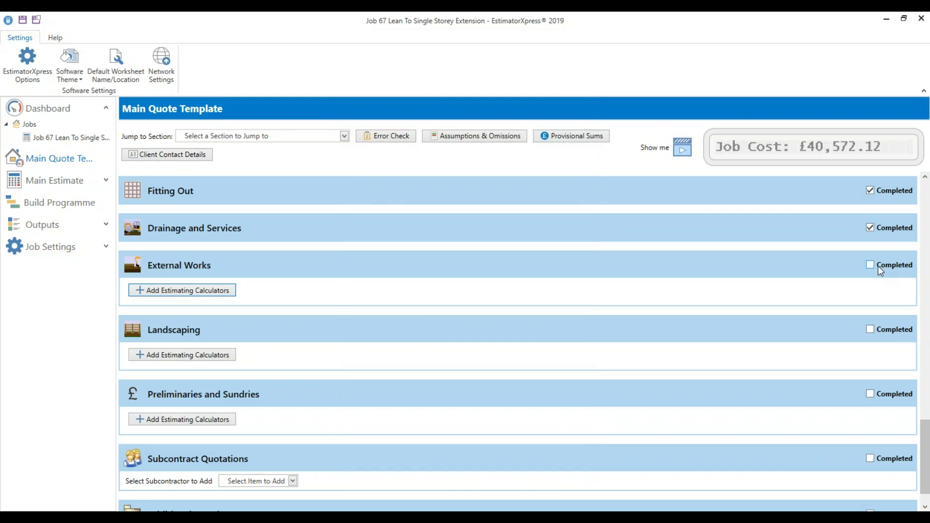
{"action": "left_click", "coordinate": [894, 265]}
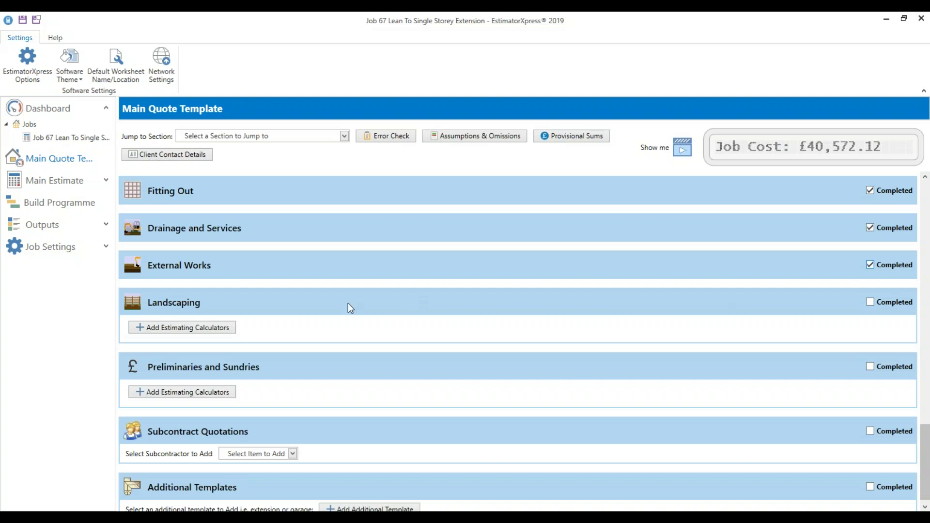
{"action": "left_click", "coordinate": [216, 327]}
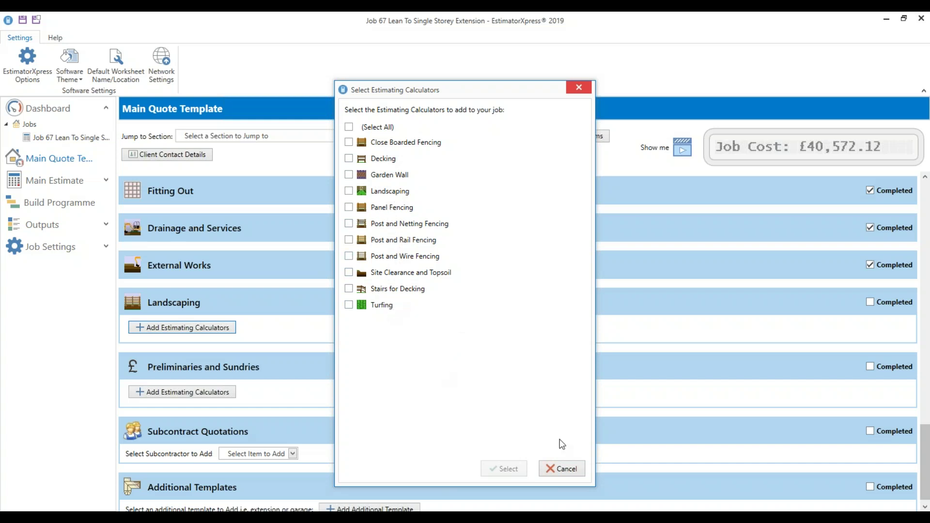
{"action": "left_click", "coordinate": [563, 470]}
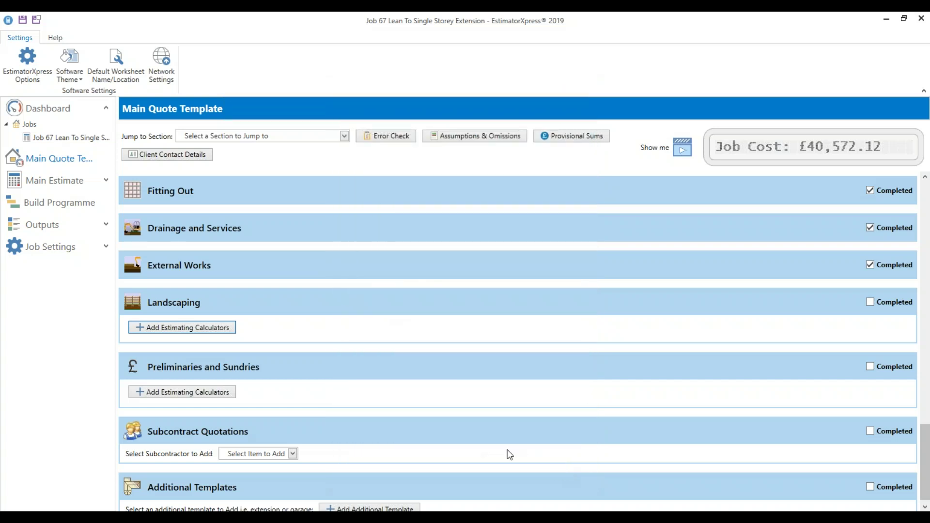
{"action": "scroll", "coordinate": [505, 451], "scroll_direction": "down", "scroll_amount": 1}
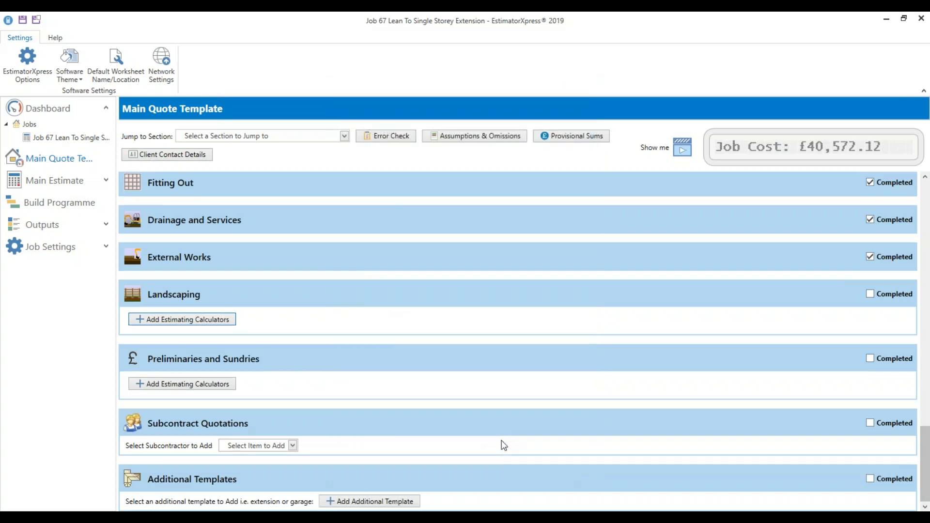
{"action": "left_click", "coordinate": [264, 446]}
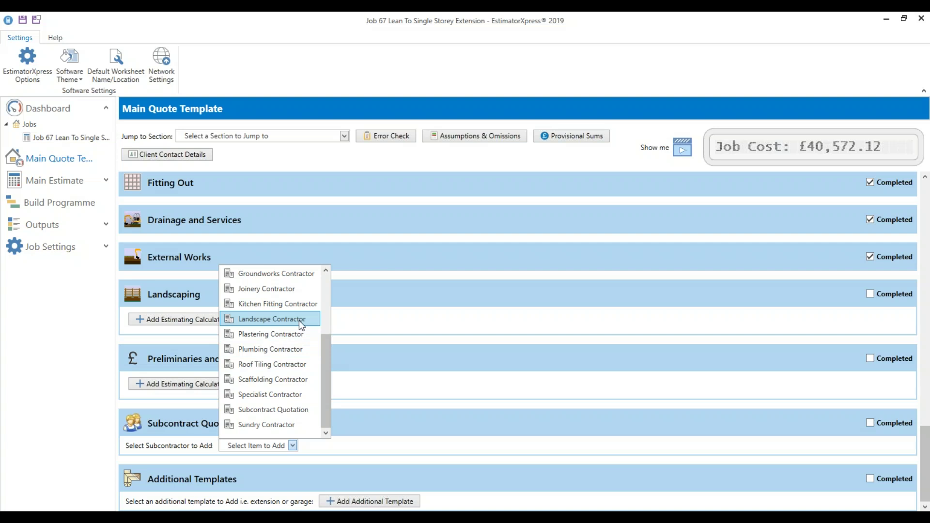
Add a Landscape Contractor quote for 'All landscaping' at £2,500 in the Landscaping build phase
{"action": "left_click", "coordinate": [273, 319]}
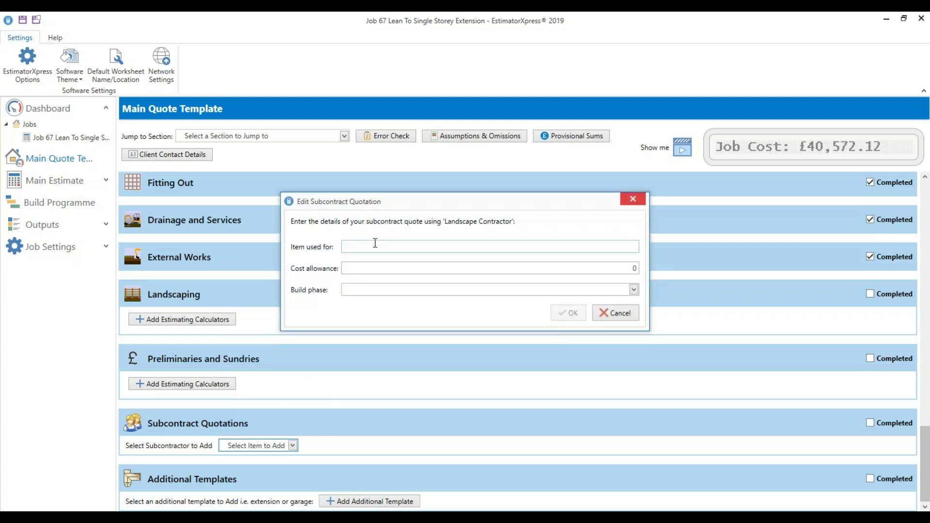
{"action": "type", "text": "All landscaping"}
{"action": "left_click", "coordinate": [614, 267]}
{"action": "type", "text": "2500"}
{"action": "left_click", "coordinate": [633, 289]}
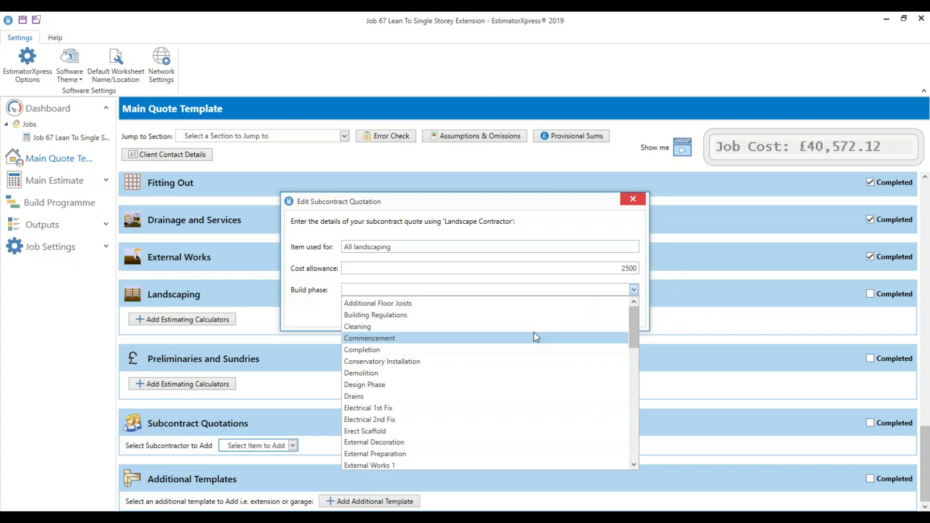
{"action": "scroll", "coordinate": [519, 368], "scroll_direction": "down", "scroll_amount": 2}
{"action": "scroll", "coordinate": [499, 400], "scroll_direction": "down", "scroll_amount": 1}
{"action": "scroll", "coordinate": [424, 441], "scroll_direction": "down", "scroll_amount": 6}
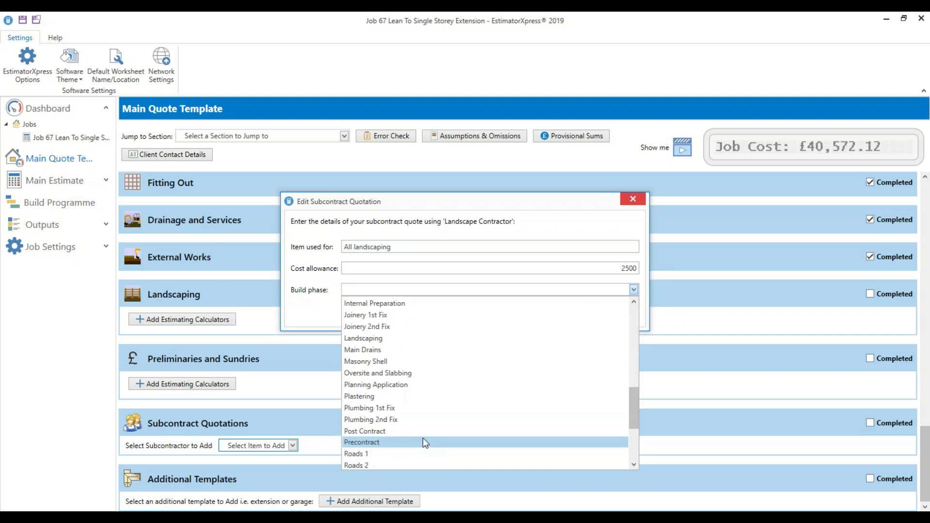
{"action": "left_click", "coordinate": [373, 338]}
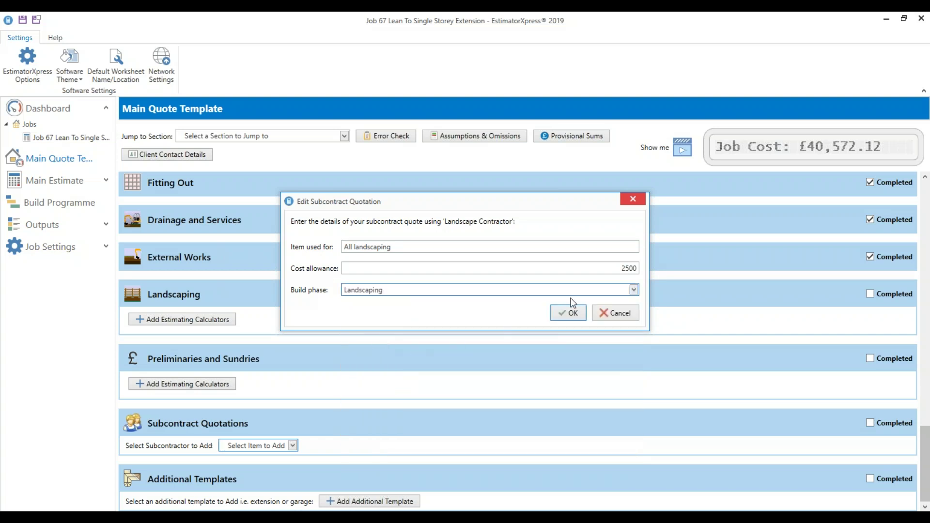
{"action": "left_click", "coordinate": [578, 314]}
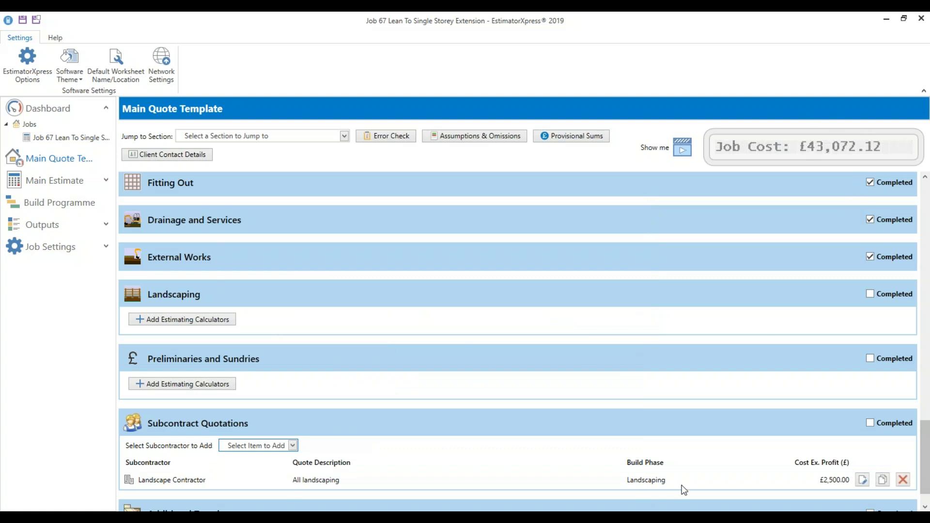
{"action": "left_click", "coordinate": [220, 382]}
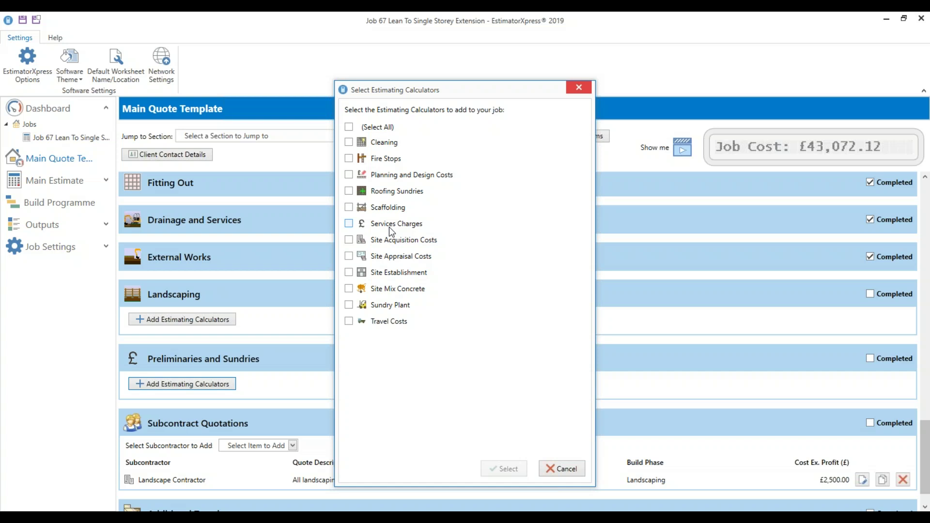
Add Site Establishment, Travel Costs, Scaffolding and Cleaning calculators, then start a Travel Costs worksheet
{"action": "left_click", "coordinate": [406, 273]}
{"action": "left_click", "coordinate": [405, 322]}
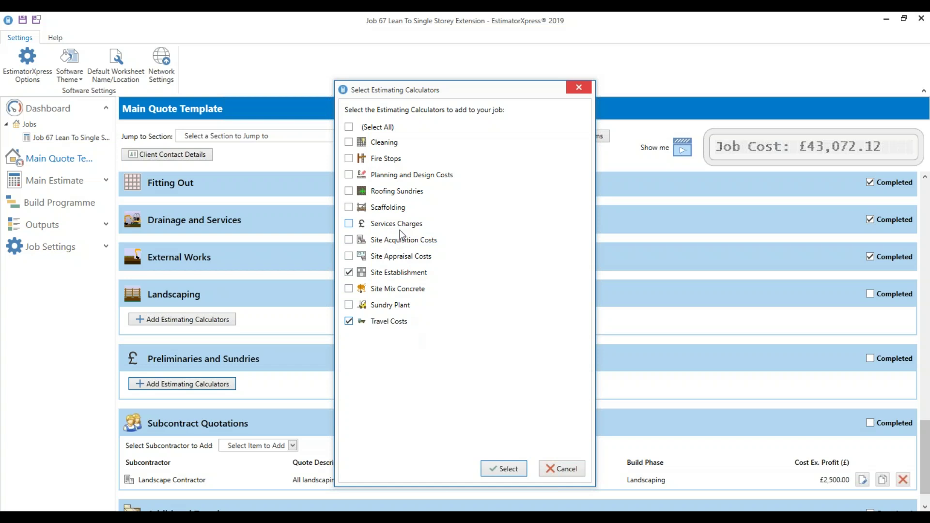
{"action": "left_click", "coordinate": [397, 208]}
{"action": "left_click", "coordinate": [382, 143]}
{"action": "left_click", "coordinate": [504, 468]}
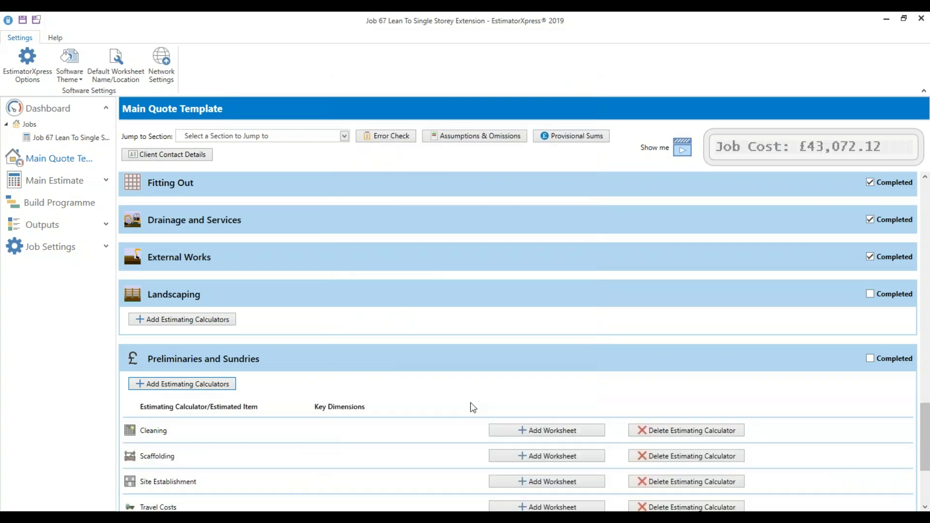
{"action": "scroll", "coordinate": [432, 390], "scroll_direction": "down", "scroll_amount": 2}
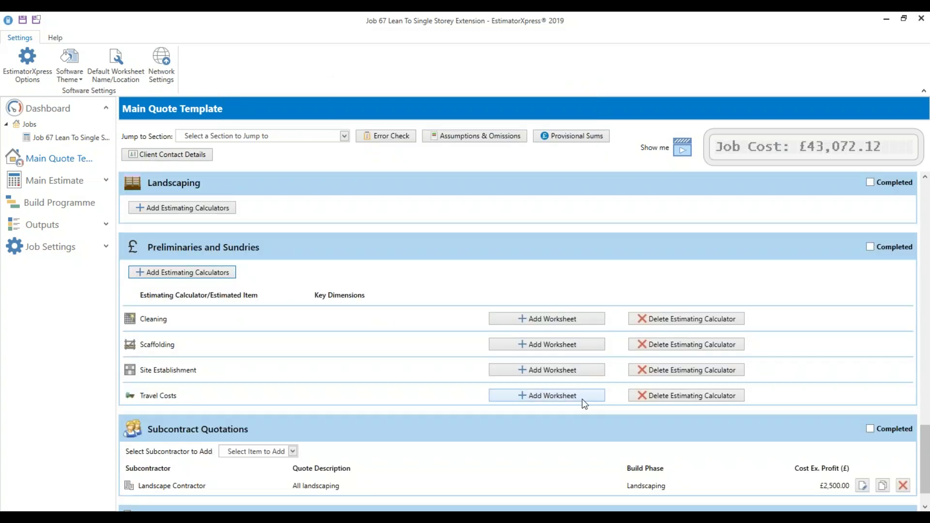
{"action": "left_click", "coordinate": [599, 396]}
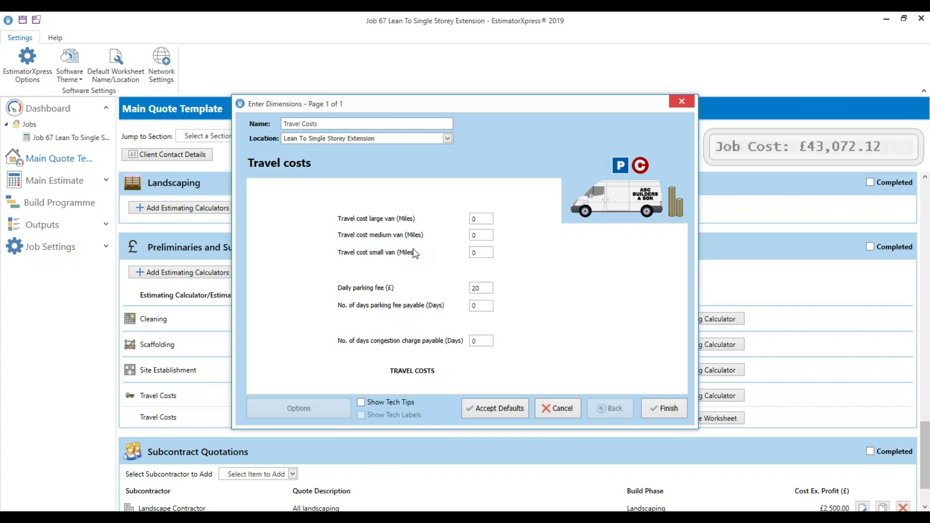
Enter 8000 medium-van miles and 130 parking-fee days, then finish the Travel Costs worksheet
{"action": "left_click", "coordinate": [472, 236]}
{"action": "type", "text": "10000"}
{"action": "key", "text": "shift+Home"}
{"action": "type", "text": "8000"}
{"action": "mouse_move", "coordinate": [482, 237]}
{"action": "left_click", "coordinate": [478, 343]}
{"action": "left_click", "coordinate": [479, 288]}
{"action": "key", "text": "Tab"}
{"action": "type", "text": "130"}
{"action": "left_click", "coordinate": [664, 408]}
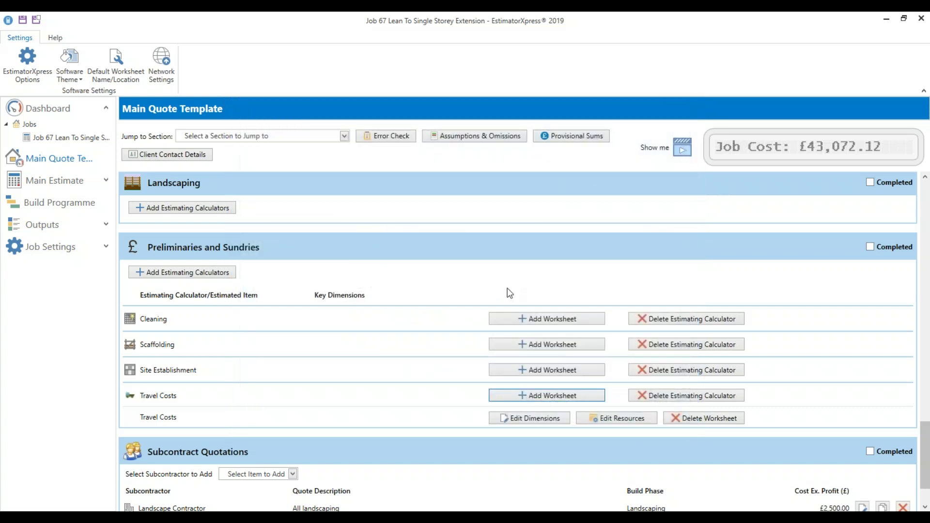
{"action": "left_click", "coordinate": [536, 374]}
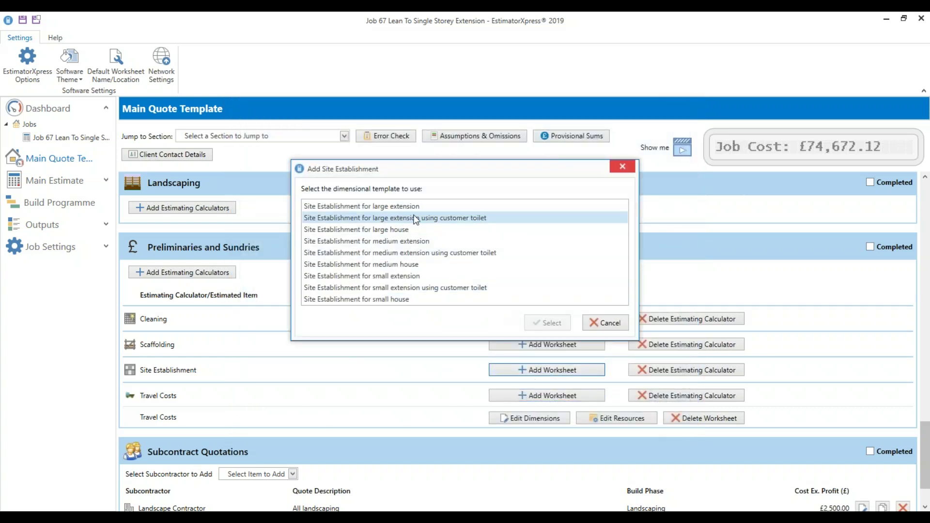
Start a Site Establishment worksheet using the plain medium extension template
{"action": "left_click", "coordinate": [401, 241]}
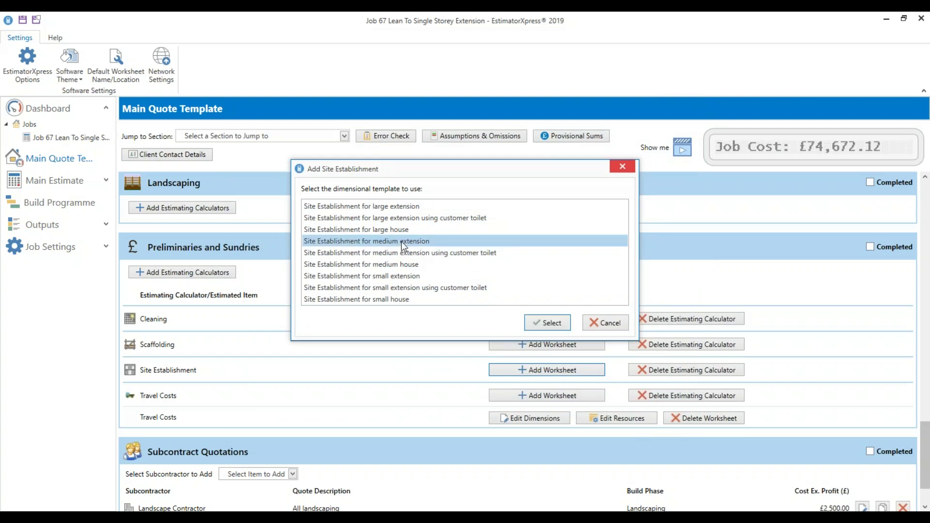
{"action": "left_click", "coordinate": [408, 253]}
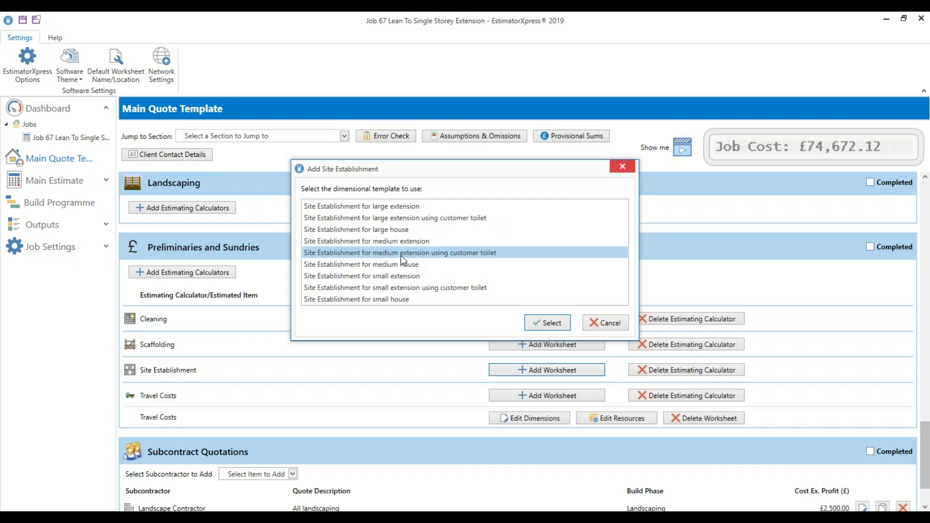
{"action": "left_click", "coordinate": [455, 243]}
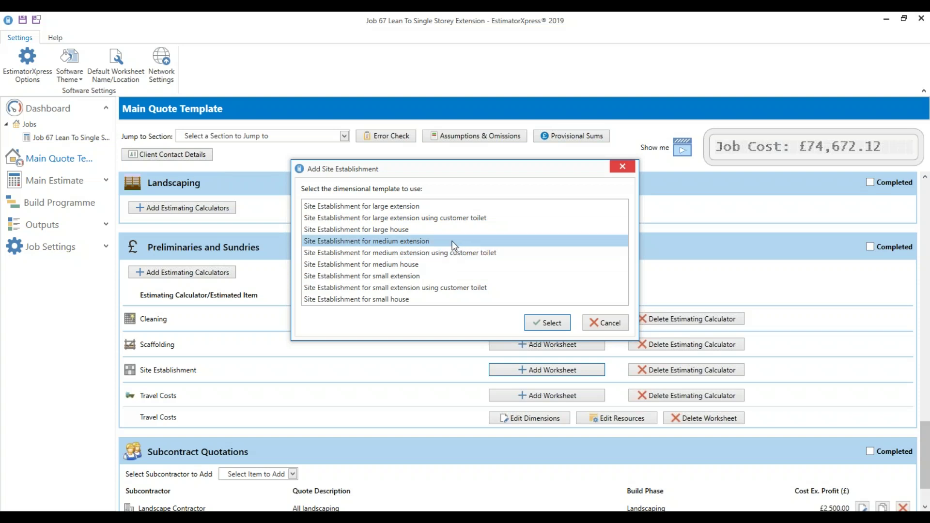
{"action": "left_click", "coordinate": [547, 323]}
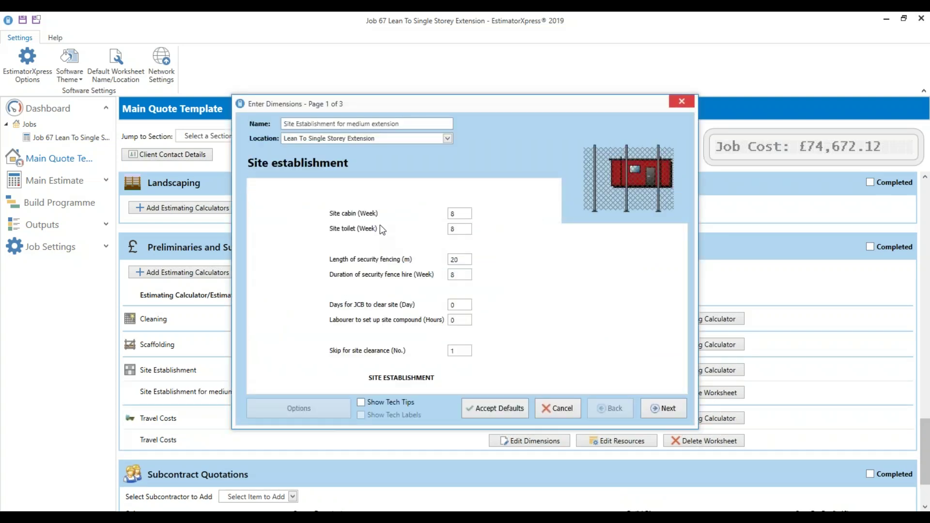
Set 1 JCB day and 16 labourer hours for the site compound
{"action": "key", "text": "Tab"}
{"action": "key", "text": "Tab"}
{"action": "key", "text": "Tab"}
{"action": "key", "text": "Tab"}
{"action": "left_click", "coordinate": [459, 320]}
{"action": "type", "text": "16"}
{"action": "key", "text": "shift+Tab"}
{"action": "type", "text": "1"}
{"action": "left_click", "coordinate": [453, 350]}
{"action": "left_click", "coordinate": [652, 409]}
Set a 56 m² irregular compound area, finish the worksheet, and mark Preliminaries and Sundries completed
{"action": "left_click", "coordinate": [641, 308]}
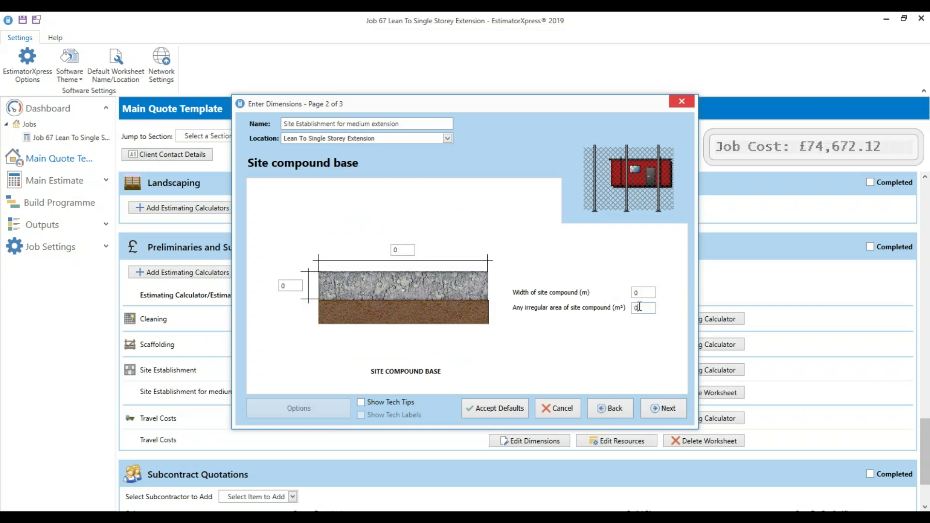
{"action": "type", "text": "55"}
{"action": "key", "text": "BackSpace"}
{"action": "type", "text": "6"}
{"action": "left_click", "coordinate": [656, 403]}
{"action": "left_click", "coordinate": [462, 286]}
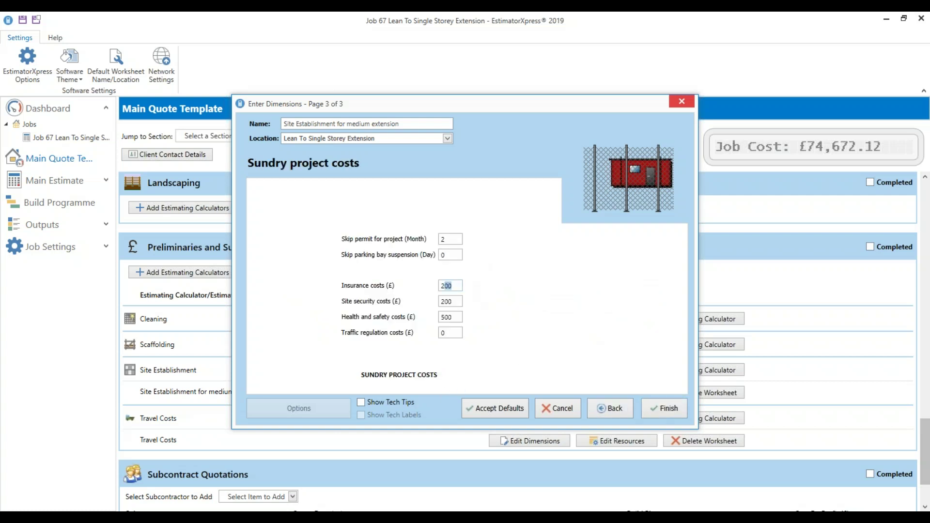
{"action": "key", "text": "Tab"}
{"action": "key", "text": "Tab"}
{"action": "key", "text": "Tab"}
{"action": "left_click", "coordinate": [442, 238]}
{"action": "left_click", "coordinate": [449, 257]}
{"action": "left_click", "coordinate": [661, 412]}
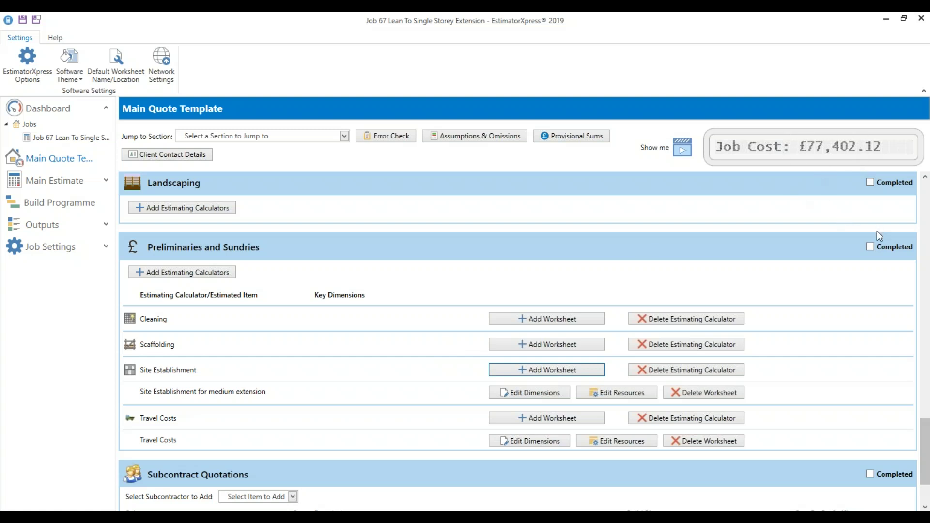
{"action": "left_click", "coordinate": [881, 247]}
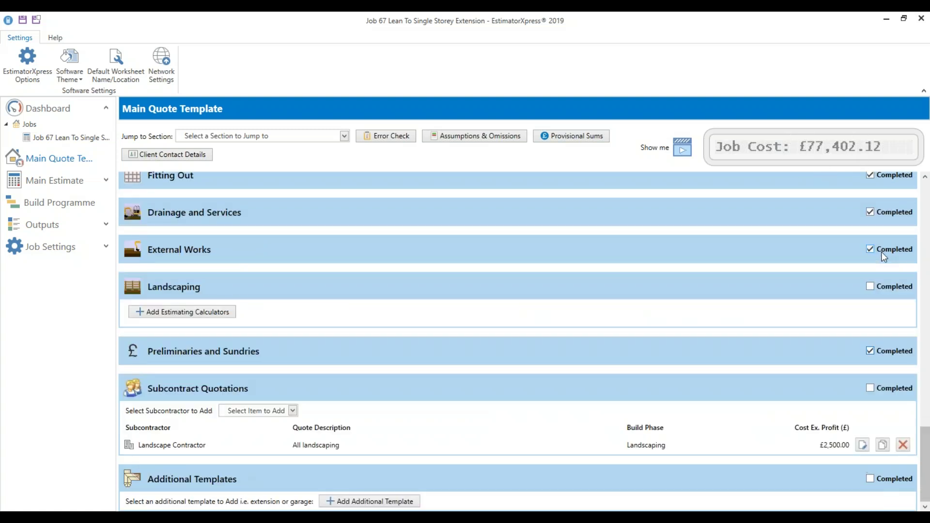
Mark both Landscaping and Subcontract Quotations as completed
{"action": "left_click", "coordinate": [887, 286]}
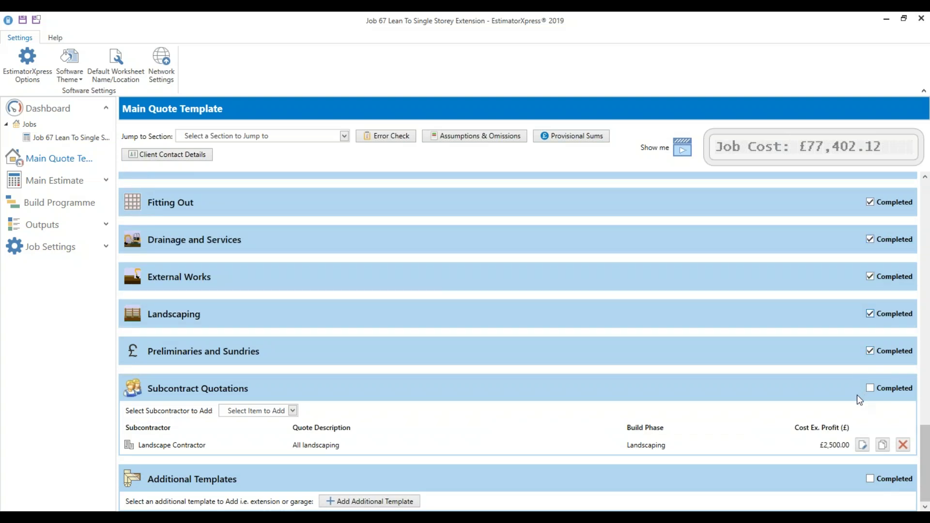
{"action": "left_click", "coordinate": [895, 388]}
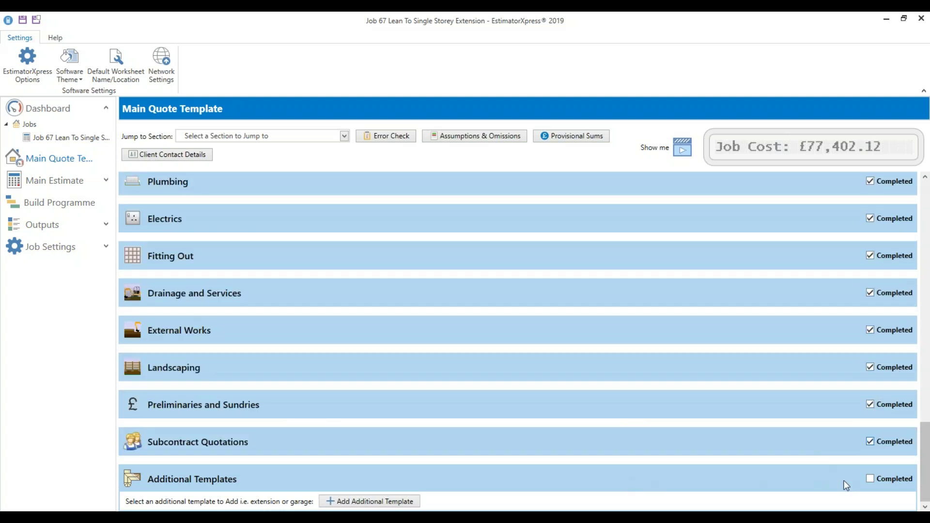
{"action": "scroll", "coordinate": [862, 430], "scroll_direction": "up", "scroll_amount": 15}
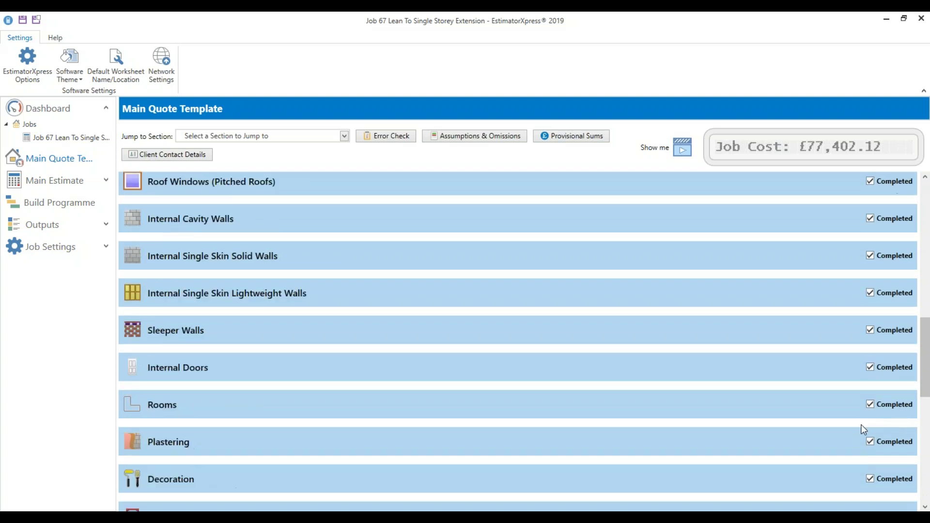
{"action": "scroll", "coordinate": [859, 424], "scroll_direction": "up", "scroll_amount": 10}
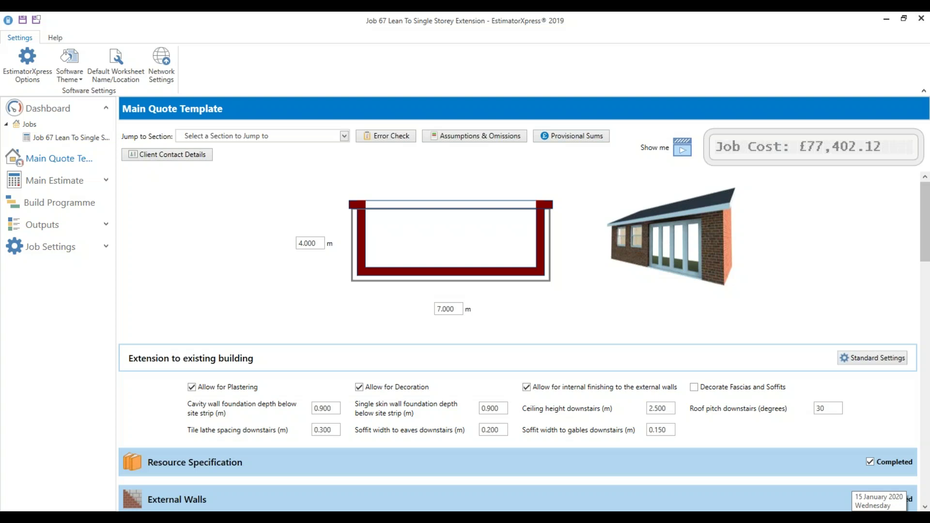
{"action": "scroll", "coordinate": [926, 269], "scroll_direction": "down", "scroll_amount": 1}
{"action": "left_click_drag", "start_coordinate": [927, 264], "coordinate": [926, 501]}
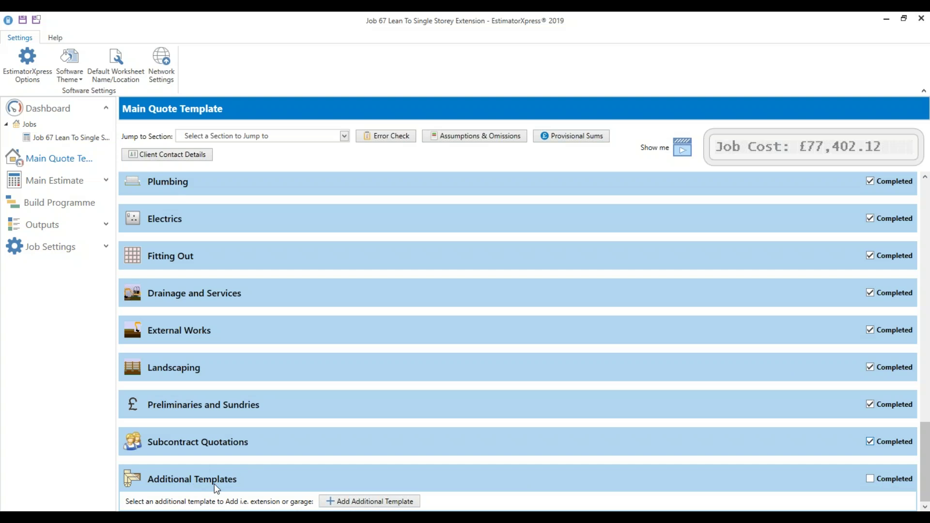
{"action": "left_click", "coordinate": [403, 497]}
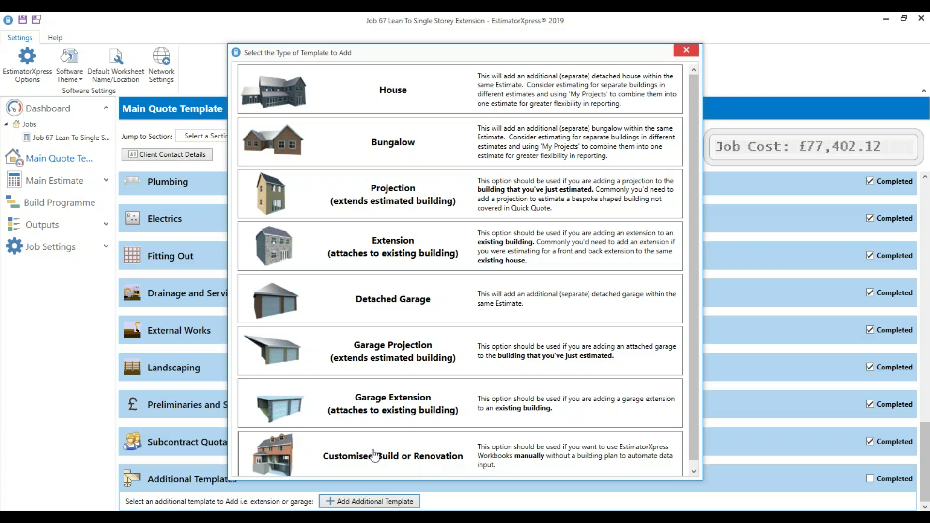
Choose Customised Build or Renovation from the quote template library and close it
{"action": "left_click", "coordinate": [411, 462]}
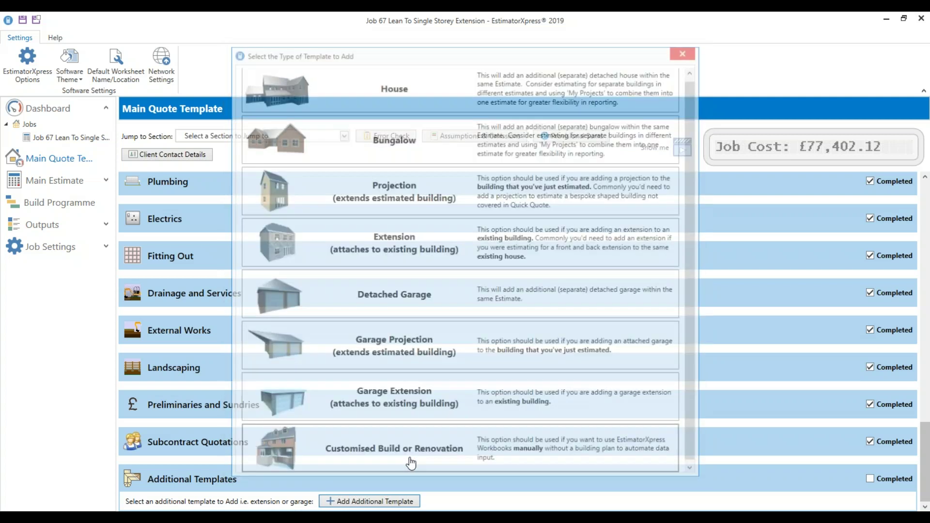
{"action": "left_click", "coordinate": [369, 209]}
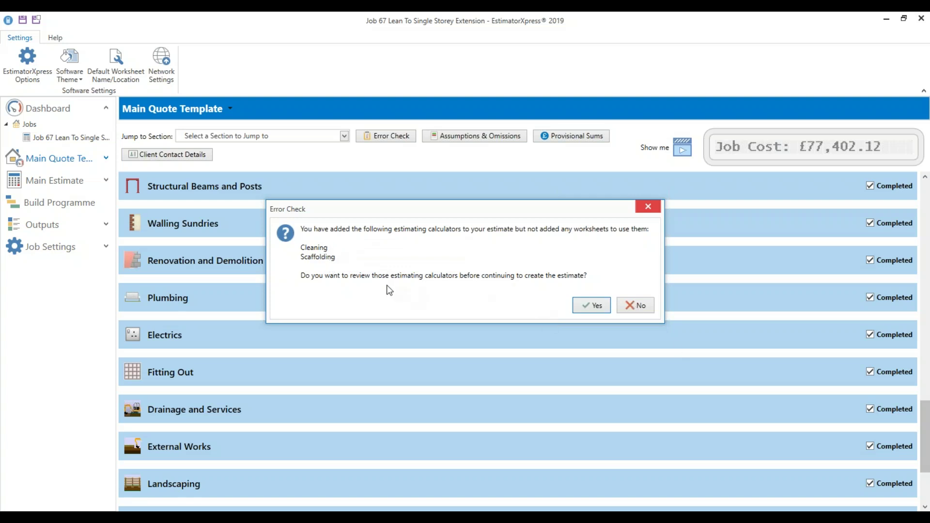
Accept the unused-calculators warning and look over the empty Customised Build sections
{"action": "left_click", "coordinate": [591, 309]}
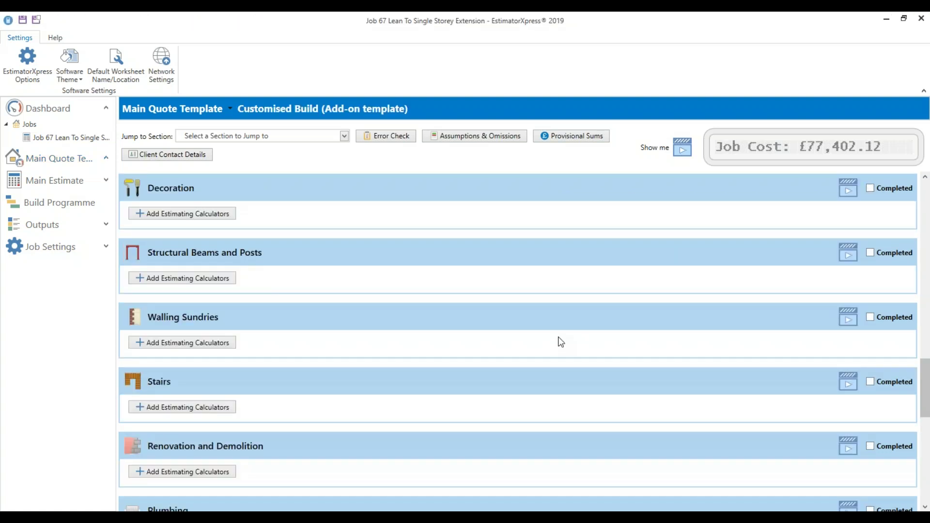
{"action": "scroll", "coordinate": [560, 342], "scroll_direction": "up", "scroll_amount": 4}
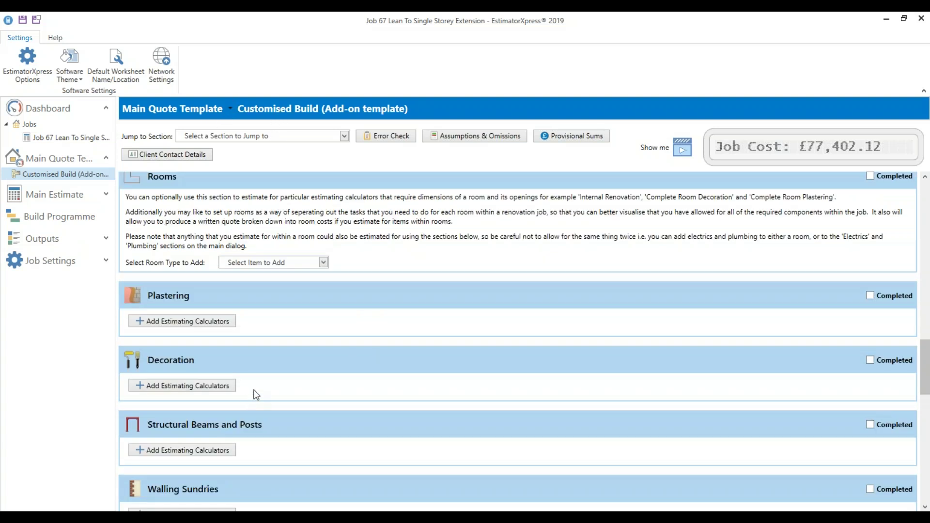
{"action": "scroll", "coordinate": [255, 388], "scroll_direction": "down", "scroll_amount": 3}
{"action": "scroll", "coordinate": [253, 387], "scroll_direction": "down", "scroll_amount": 3}
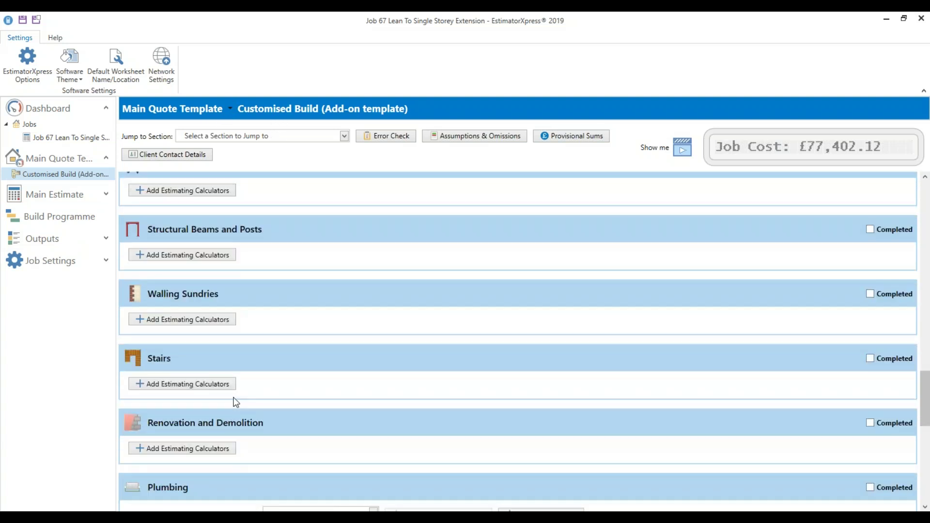
{"action": "scroll", "coordinate": [272, 397], "scroll_direction": "up", "scroll_amount": 2}
{"action": "scroll", "coordinate": [301, 392], "scroll_direction": "up", "scroll_amount": 6}
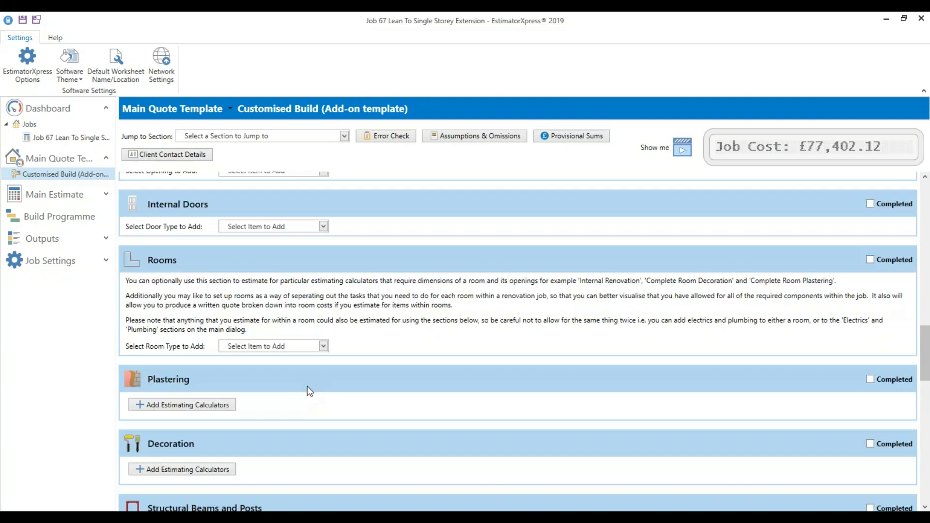
Scroll down to the Attics and Dormers section and begin adding estimating calculators
{"action": "left_click_drag", "start_coordinate": [927, 366], "coordinate": [927, 230]}
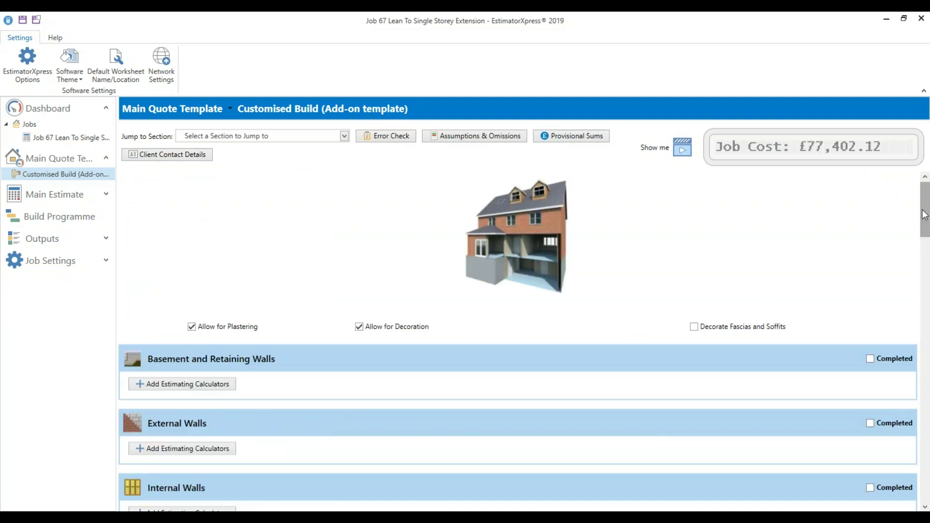
{"action": "scroll", "coordinate": [633, 334], "scroll_direction": "down", "scroll_amount": 3}
{"action": "scroll", "coordinate": [603, 337], "scroll_direction": "down", "scroll_amount": 4}
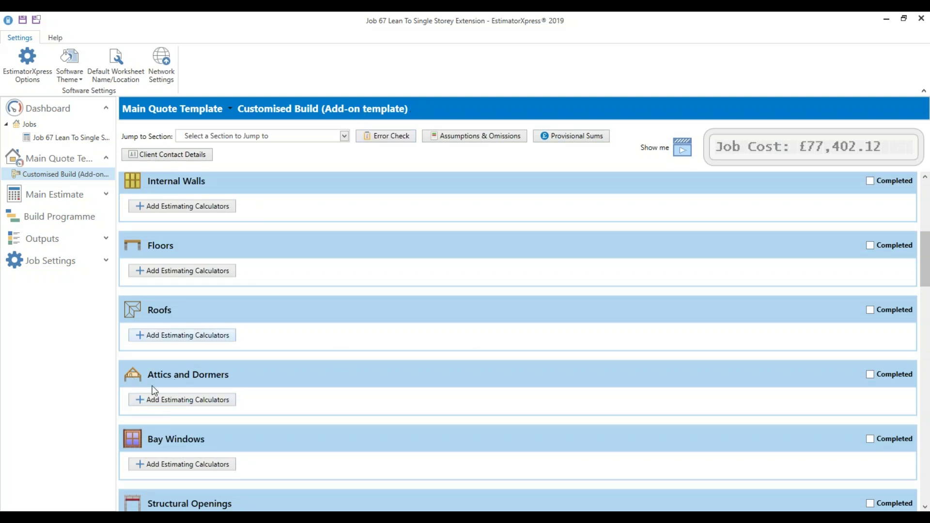
{"action": "left_click", "coordinate": [183, 401]}
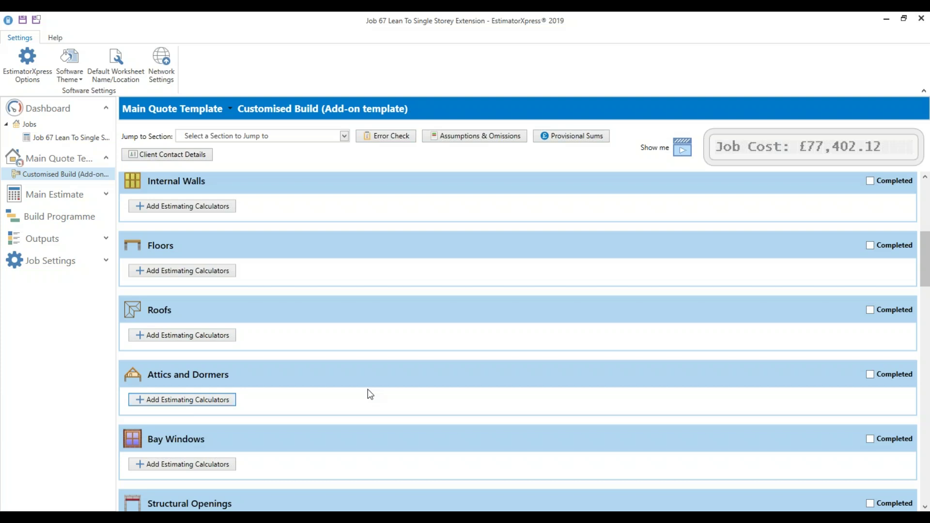
Choose the Cut Roof Attic Interior Conversion calculator with the Large attic dimensional template
{"action": "left_click", "coordinate": [418, 226]}
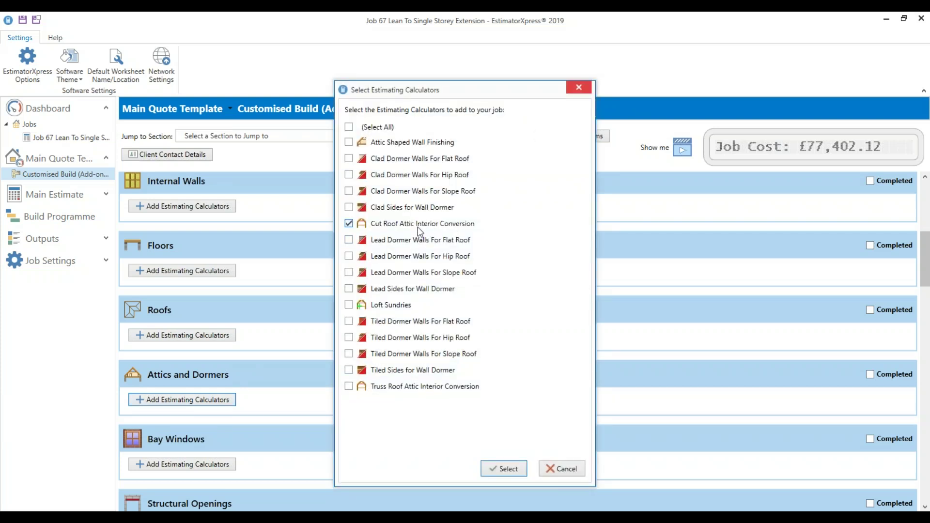
{"action": "left_click", "coordinate": [507, 468]}
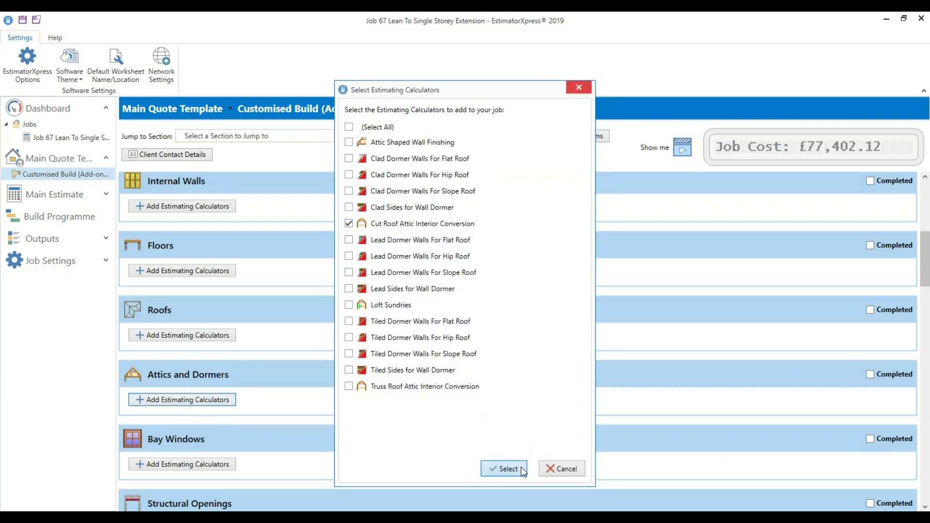
{"action": "left_click", "coordinate": [438, 249]}
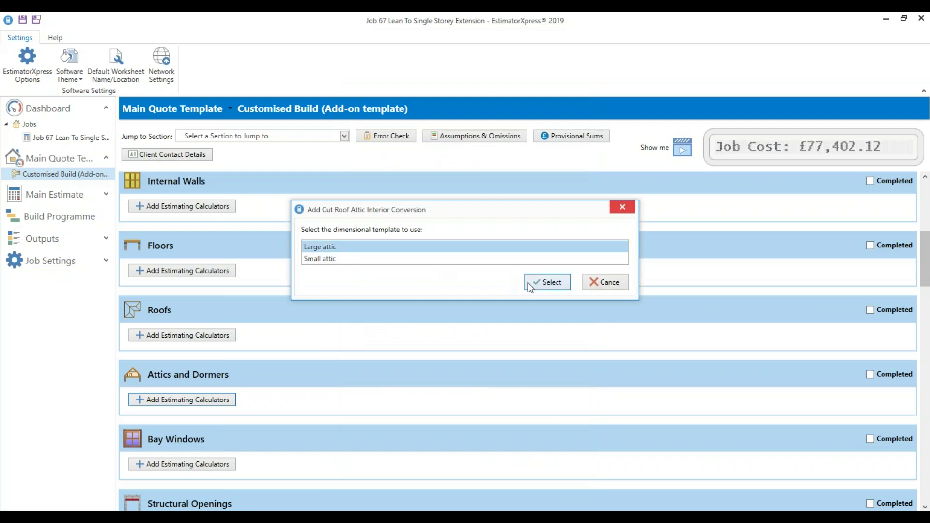
{"action": "left_click", "coordinate": [544, 285]}
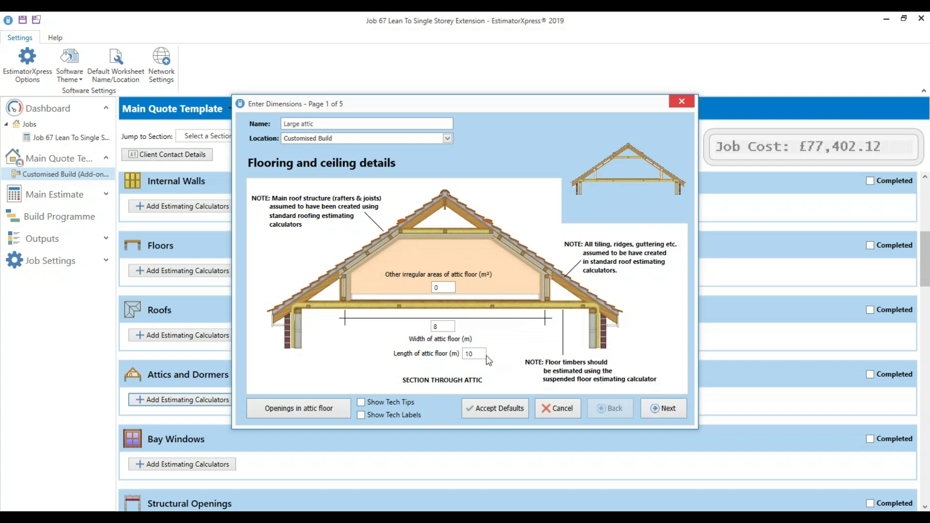
Step through the attic dimension pages, keeping the 8 m floor width, and finish
{"action": "left_click_drag", "start_coordinate": [449, 326], "coordinate": [427, 335]}
{"action": "left_click", "coordinate": [663, 409]}
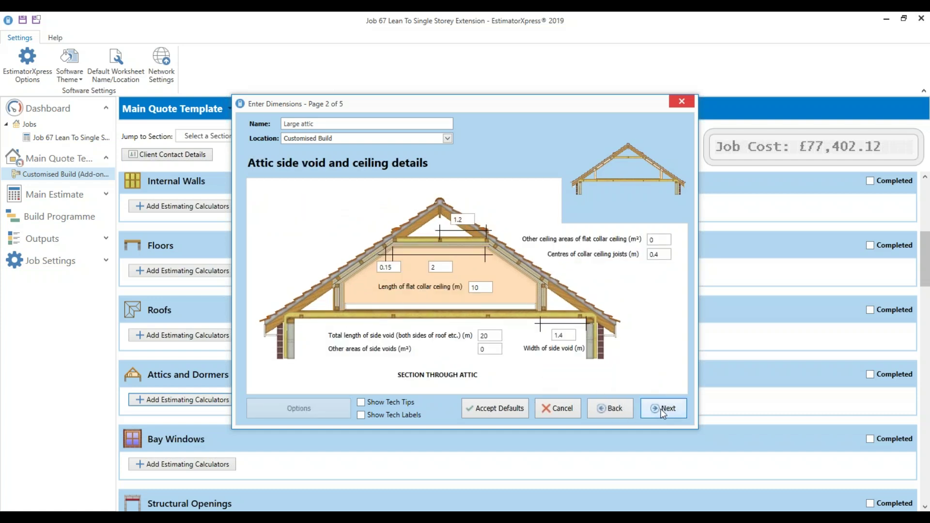
{"action": "left_click", "coordinate": [664, 411]}
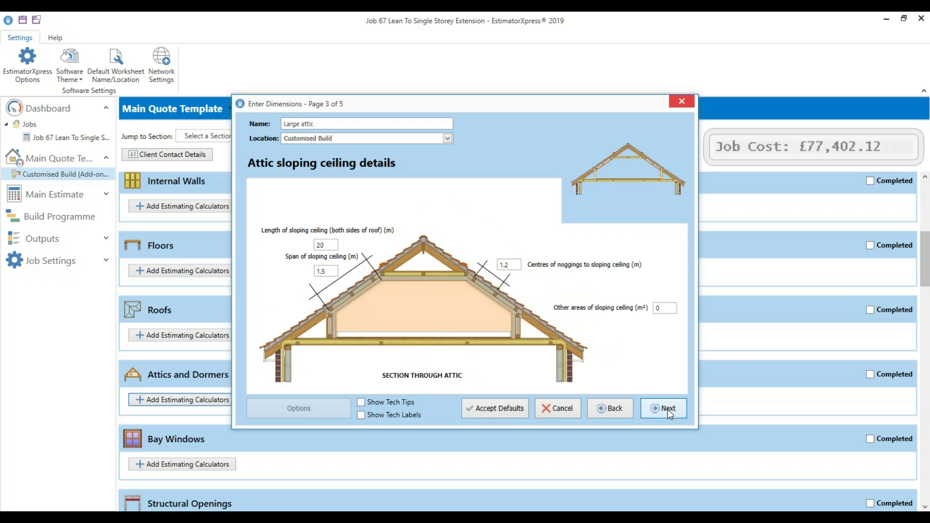
{"action": "left_click", "coordinate": [667, 409]}
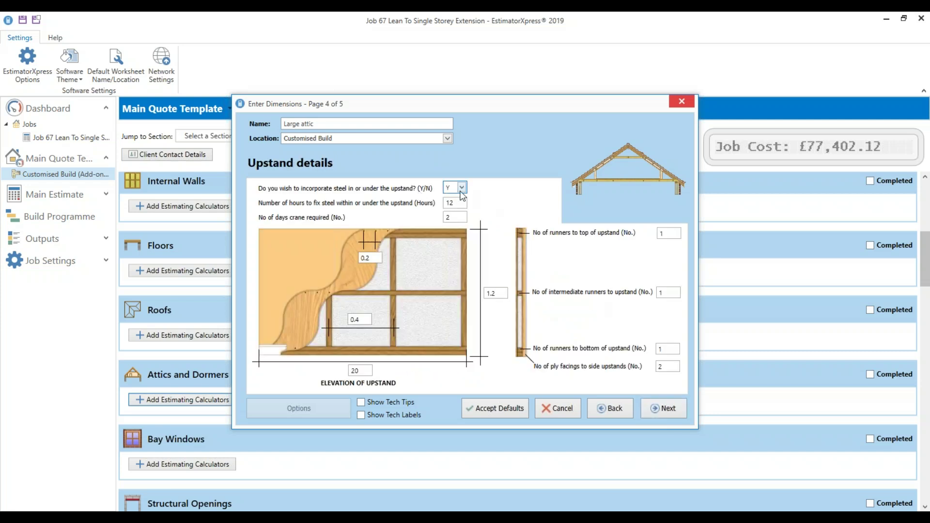
{"action": "left_click", "coordinate": [665, 409]}
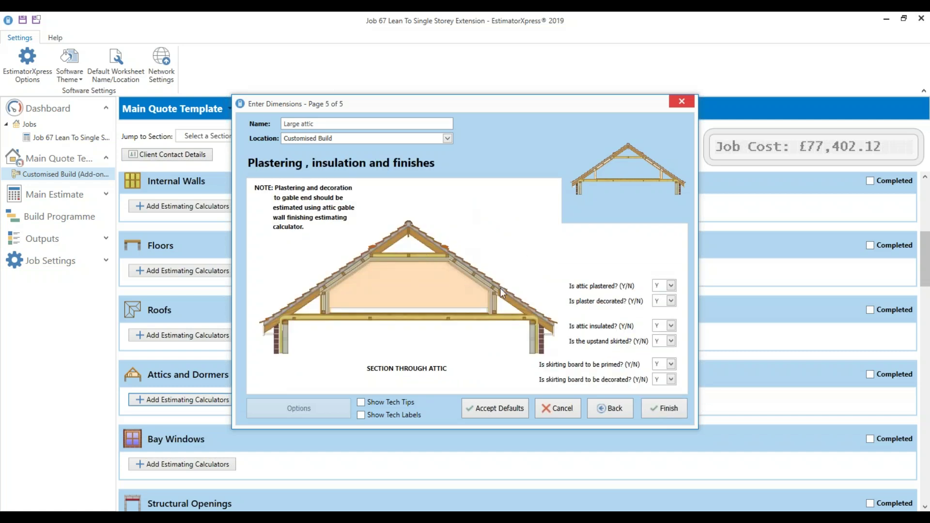
{"action": "left_click", "coordinate": [662, 413]}
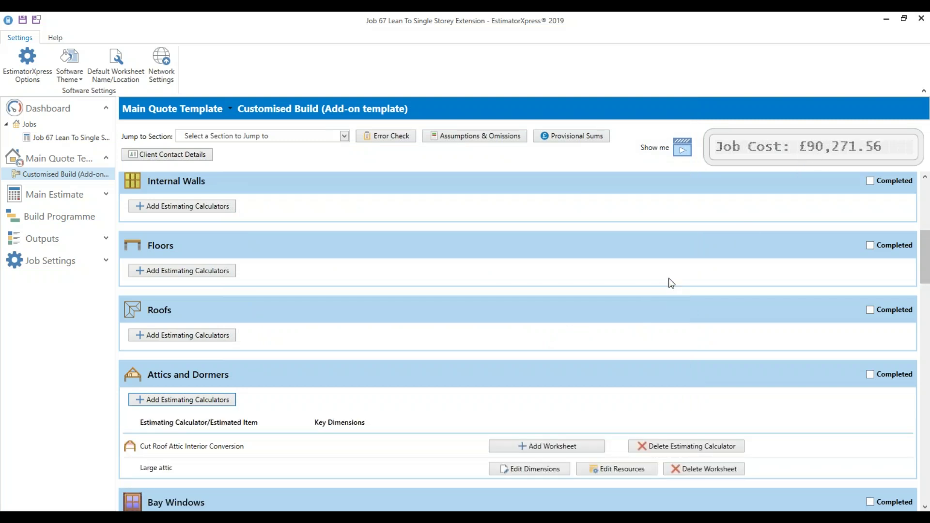
{"action": "scroll", "coordinate": [236, 493], "scroll_direction": "down", "scroll_amount": 1}
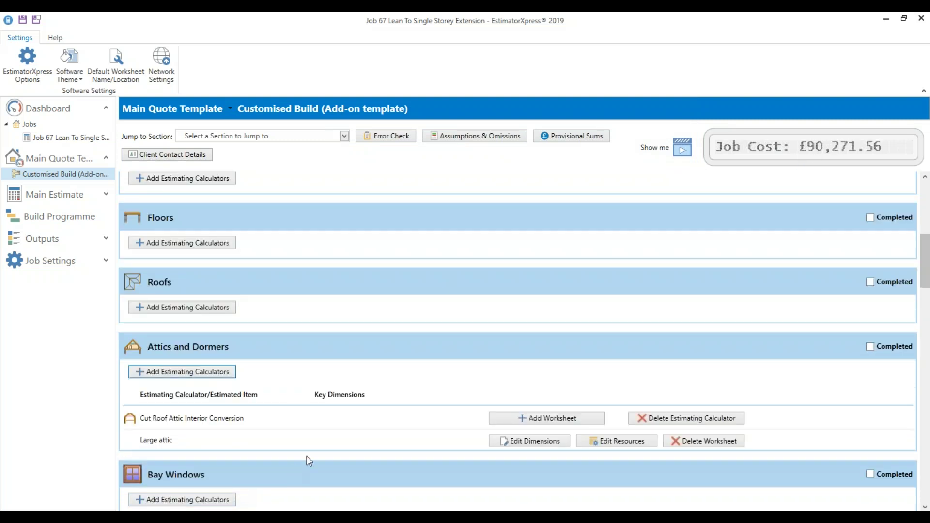
{"action": "scroll", "coordinate": [300, 421], "scroll_direction": "up", "scroll_amount": 5}
{"action": "scroll", "coordinate": [370, 395], "scroll_direction": "up", "scroll_amount": 1}
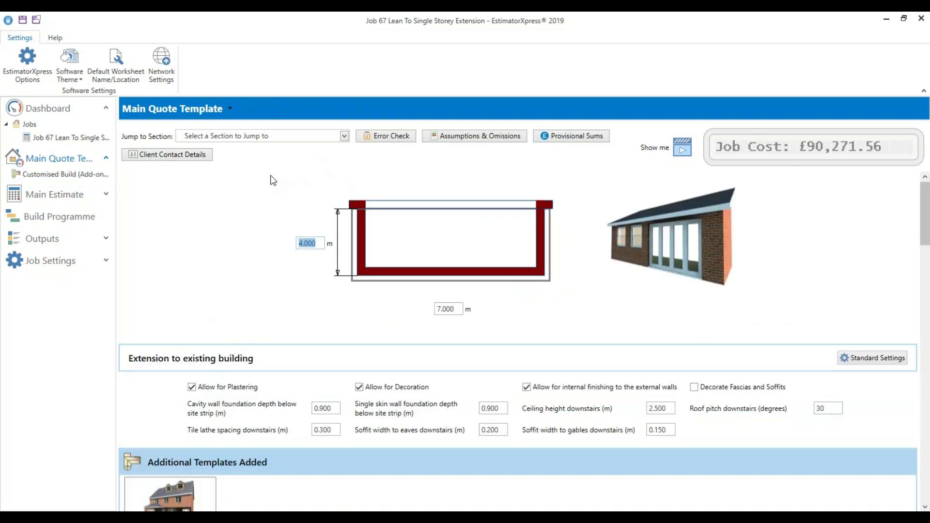
{"action": "scroll", "coordinate": [472, 356], "scroll_direction": "down", "scroll_amount": 3}
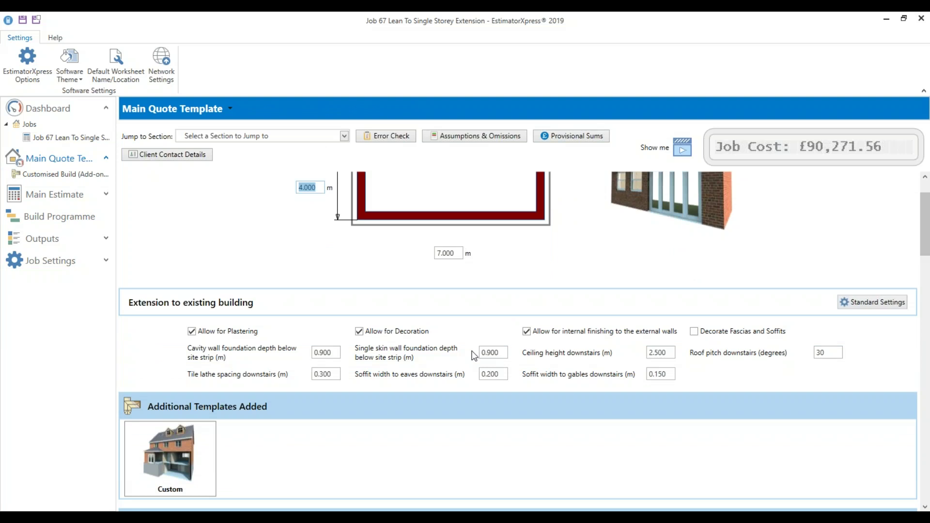
{"action": "scroll", "coordinate": [466, 365], "scroll_direction": "down", "scroll_amount": 1}
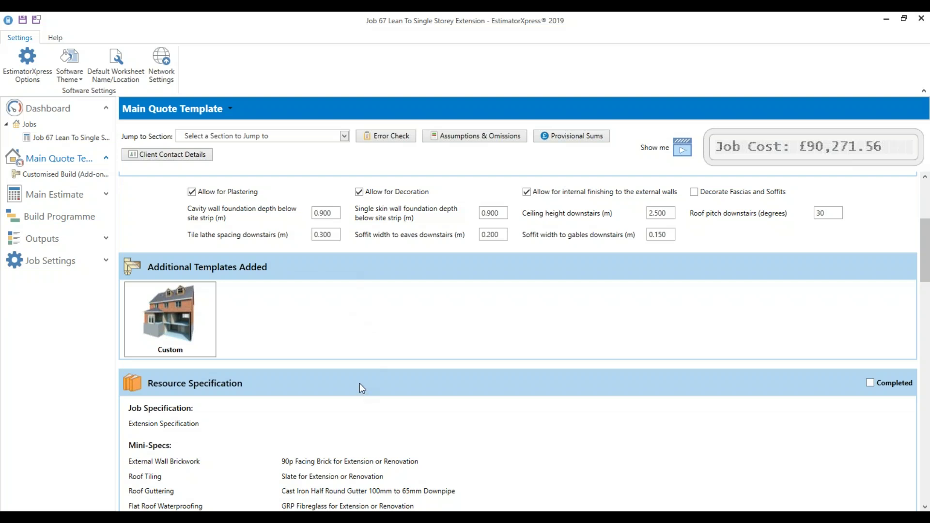
{"action": "scroll", "coordinate": [360, 383], "scroll_direction": "up", "scroll_amount": 2}
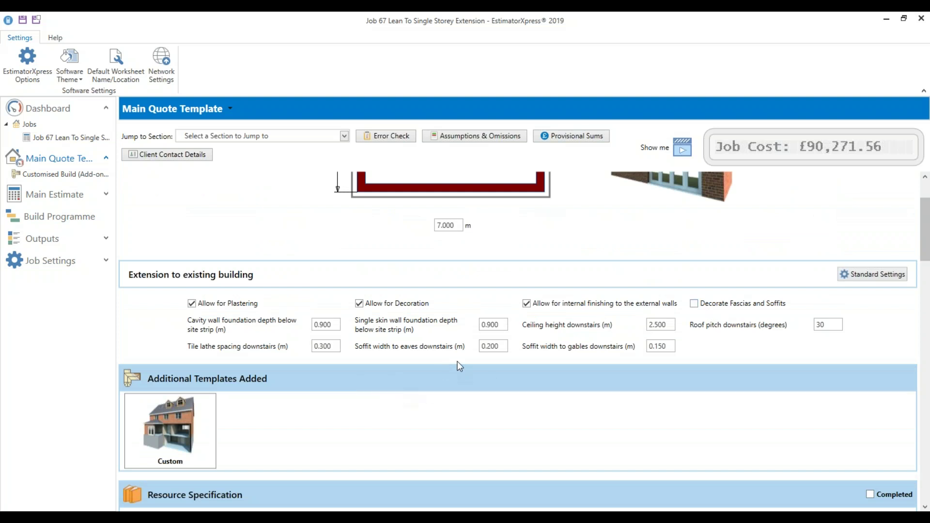
{"action": "scroll", "coordinate": [594, 392], "scroll_direction": "up", "scroll_amount": 2}
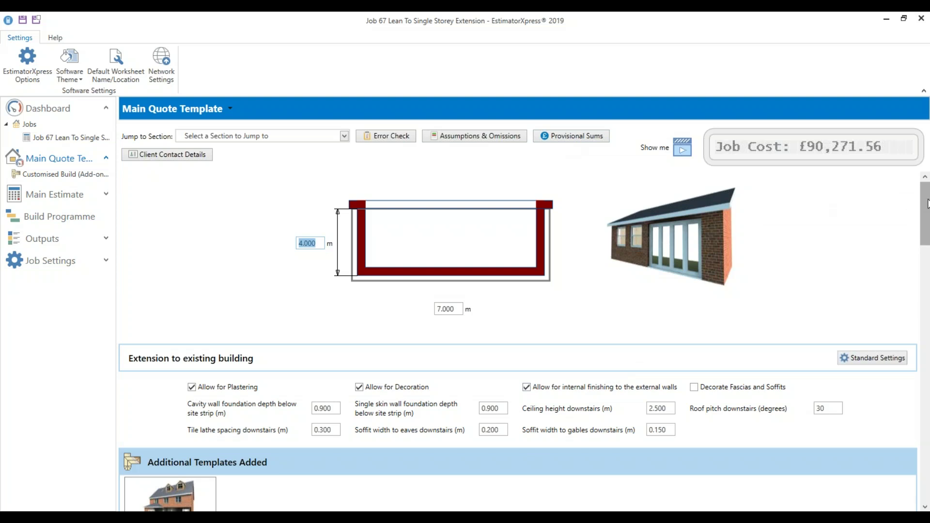
{"action": "scroll", "coordinate": [926, 204], "scroll_direction": "down", "scroll_amount": 15}
{"action": "scroll", "coordinate": [906, 465], "scroll_direction": "up", "scroll_amount": 10}
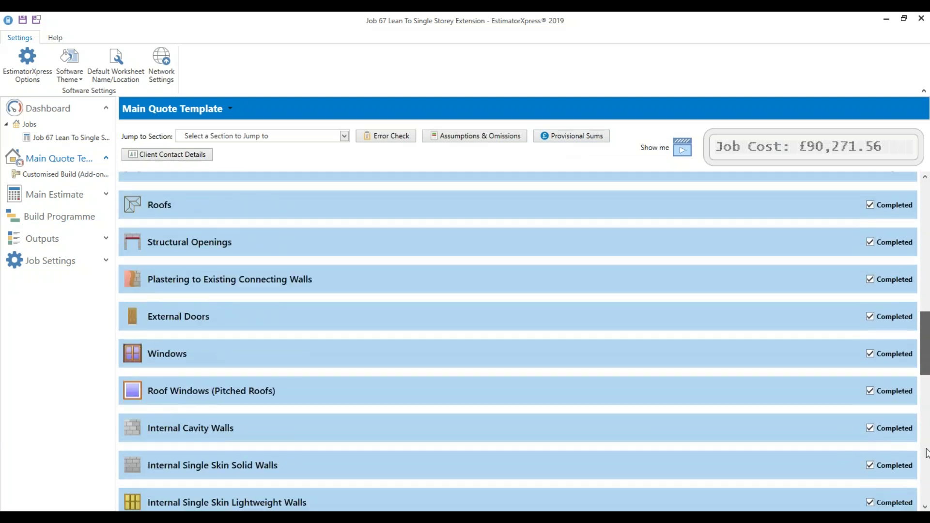
{"action": "scroll", "coordinate": [906, 465], "scroll_direction": "down", "scroll_amount": 12}
{"action": "scroll", "coordinate": [906, 465], "scroll_direction": "up", "scroll_amount": 1}
{"action": "left_click_drag", "start_coordinate": [926, 480], "coordinate": [926, 214]}
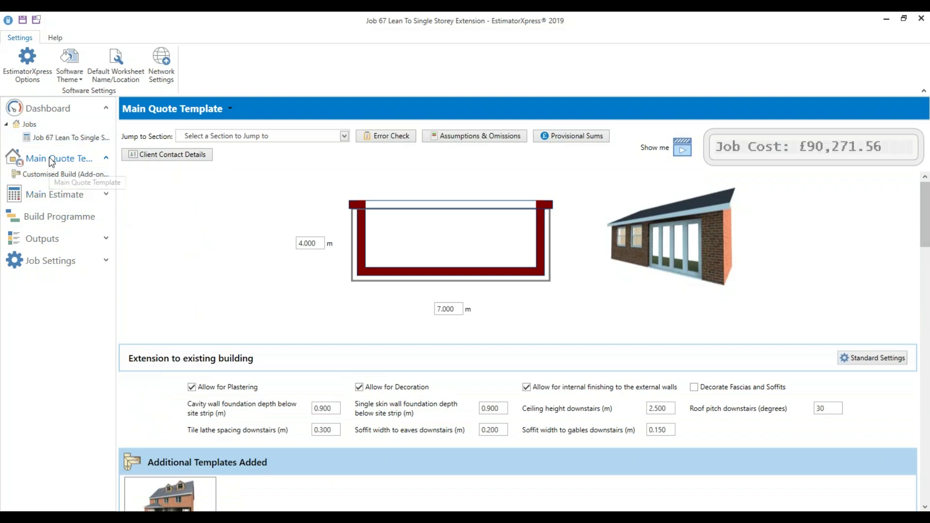
Open Main Estimate, skip reviewing unused calculators, and list the estimating calculators with costs
{"action": "left_click", "coordinate": [48, 196]}
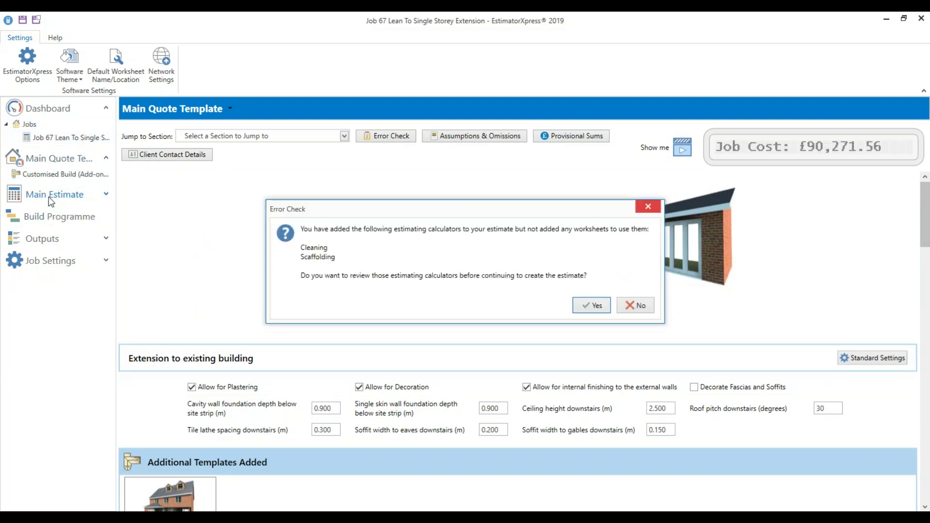
{"action": "left_click", "coordinate": [636, 310]}
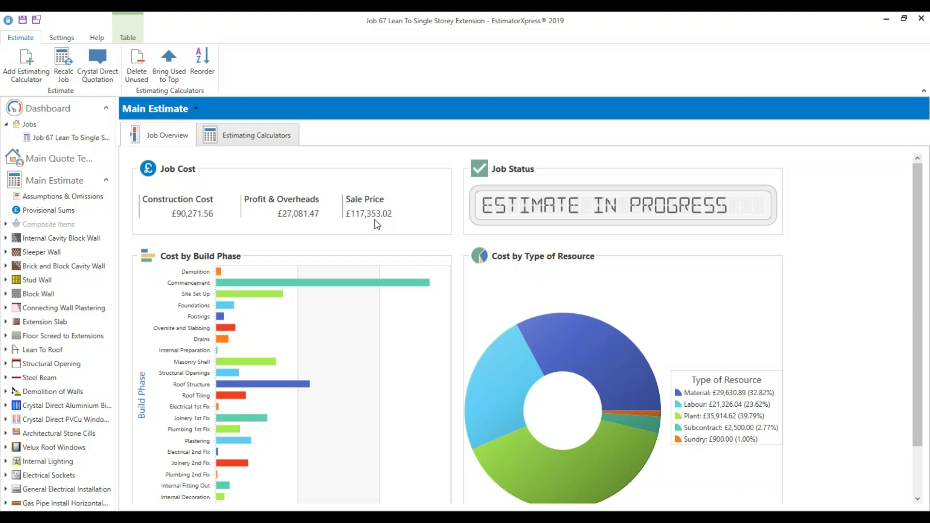
{"action": "left_click", "coordinate": [270, 136]}
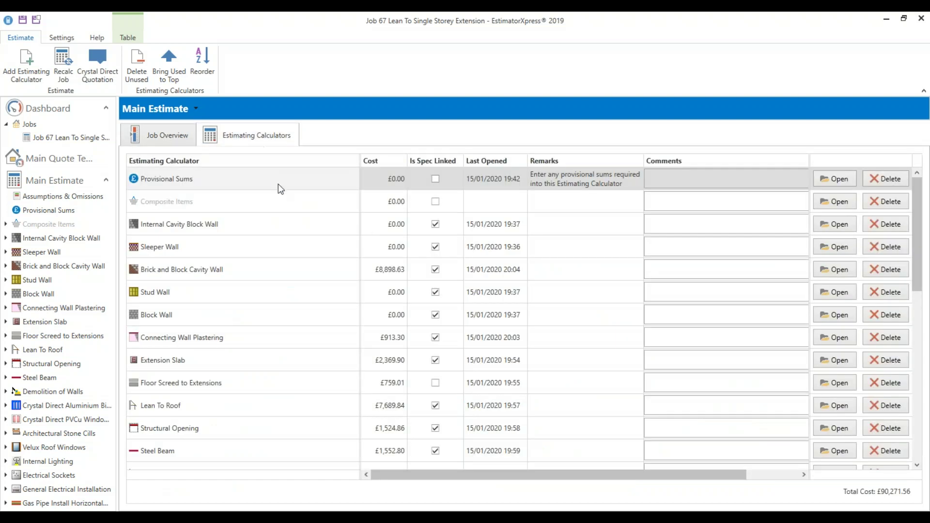
Sort the calculators by cost, highest first, and select Travel Costs at £31,600.00
{"action": "left_click", "coordinate": [382, 162]}
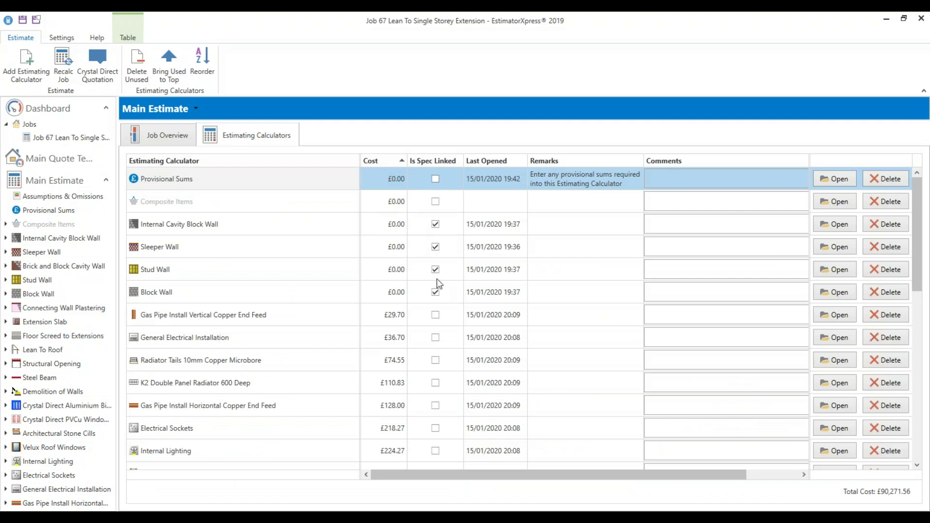
{"action": "left_click", "coordinate": [384, 158]}
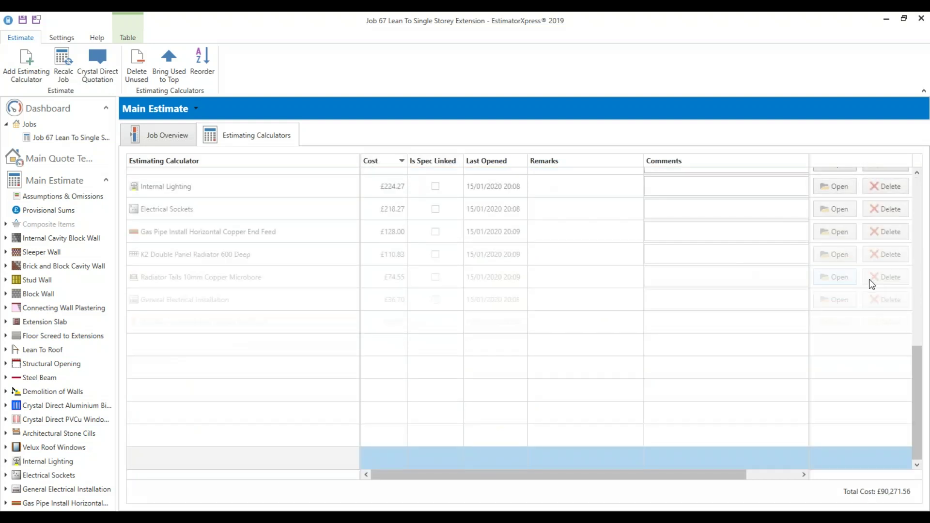
{"action": "left_click_drag", "start_coordinate": [916, 384], "coordinate": [916, 178]}
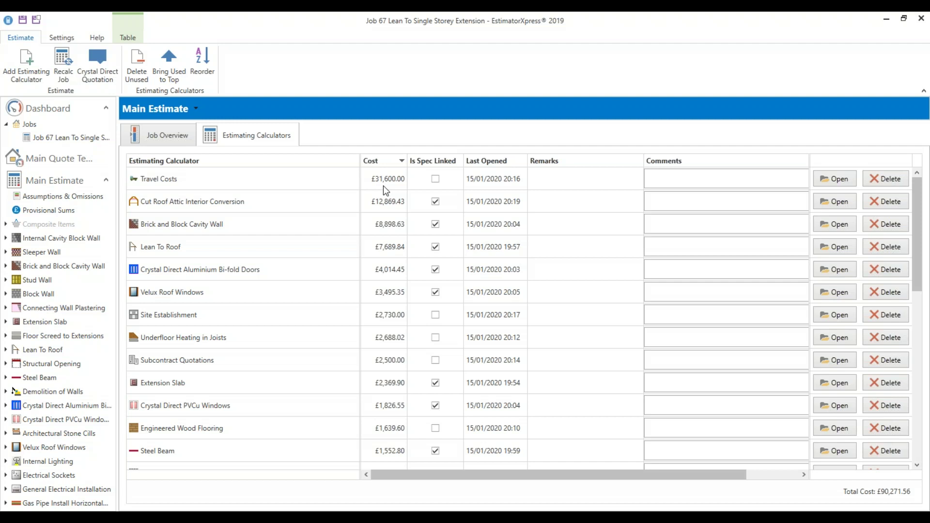
{"action": "left_click", "coordinate": [322, 180]}
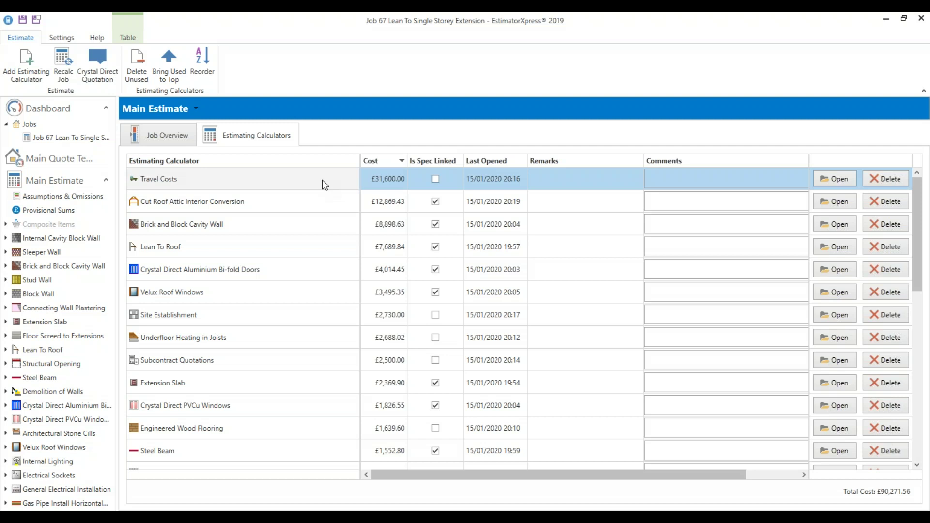
{"action": "left_click", "coordinate": [837, 178]}
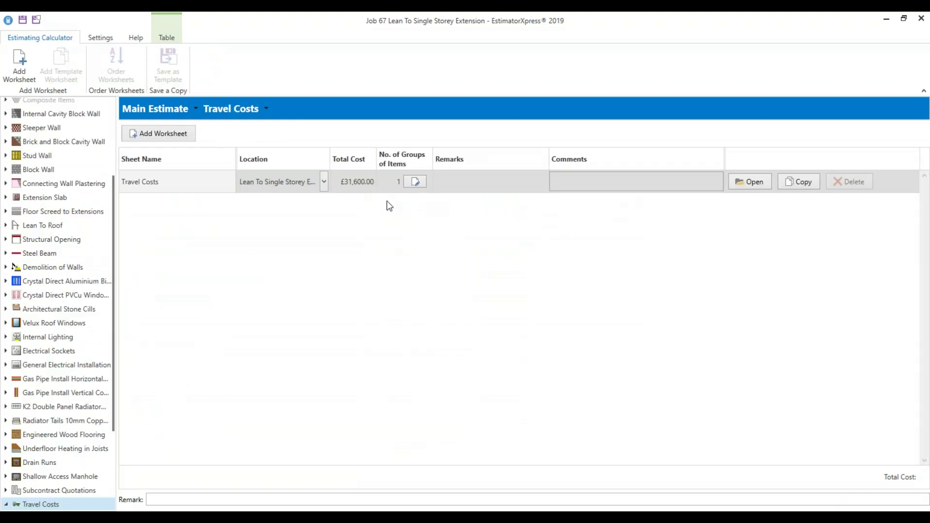
Open the Travel Costs worksheet and check its 8,000-mile medium van entry without changes
{"action": "left_click", "coordinate": [764, 188]}
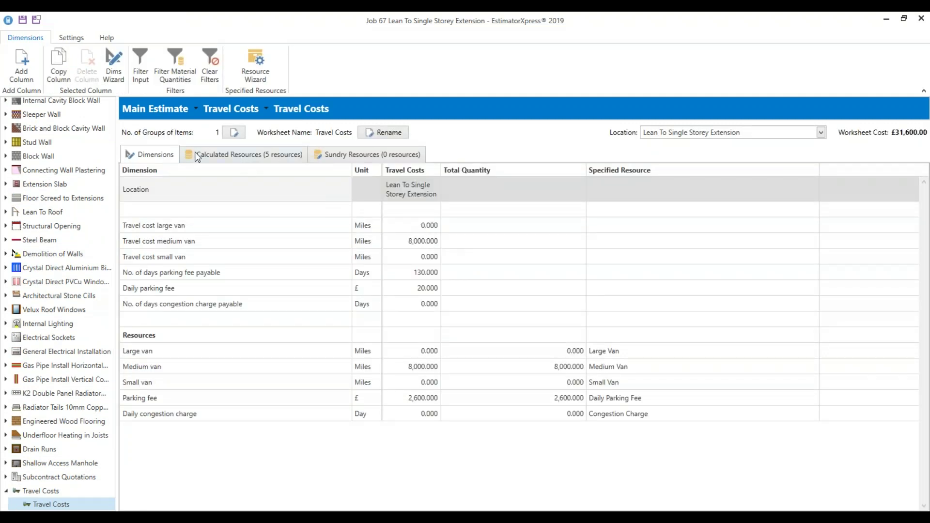
{"action": "left_click", "coordinate": [114, 63]}
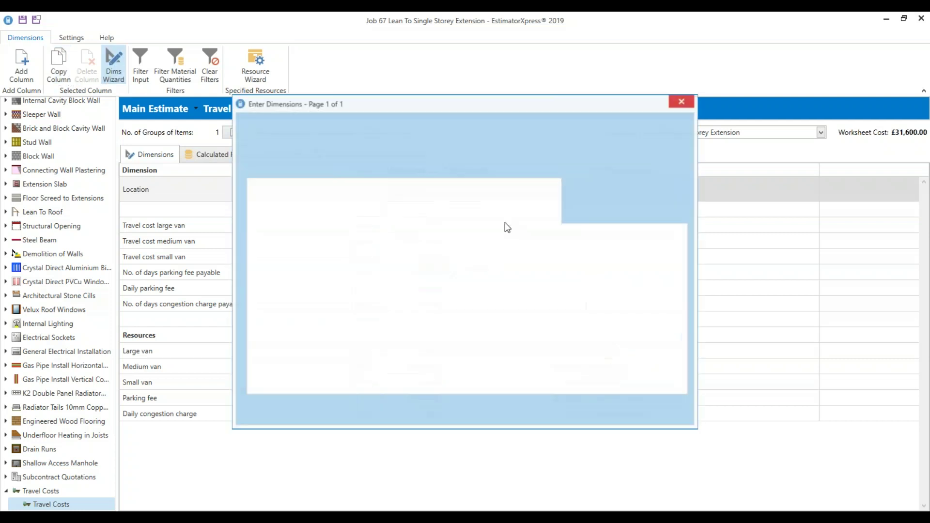
{"action": "left_click", "coordinate": [489, 236]}
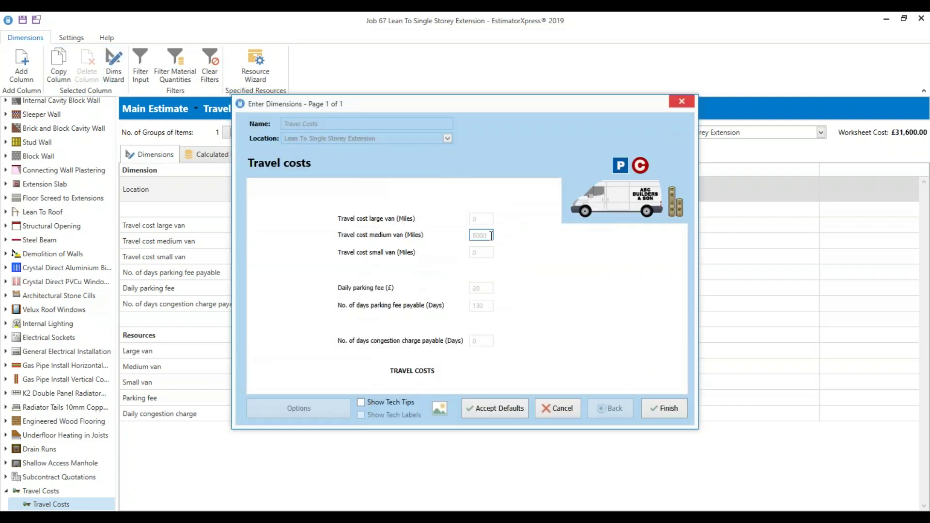
{"action": "left_click", "coordinate": [548, 408]}
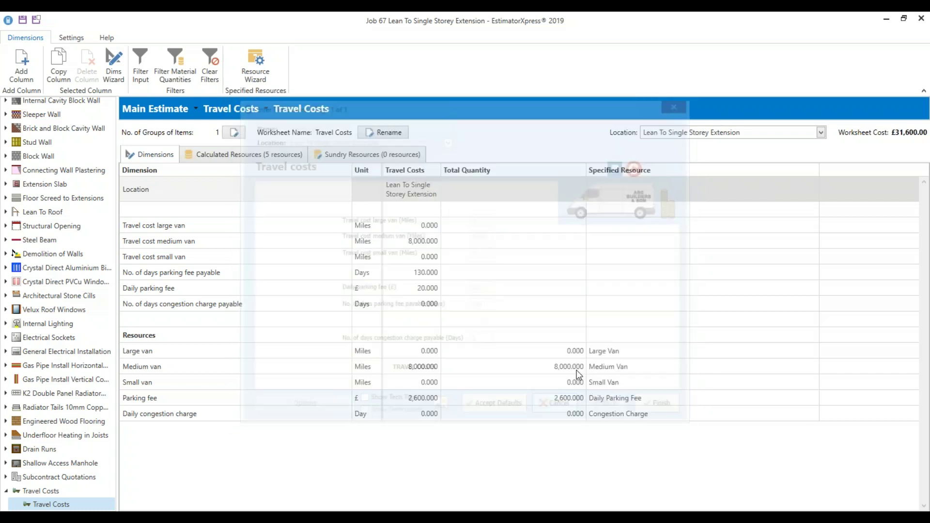
{"action": "left_click", "coordinate": [426, 242]}
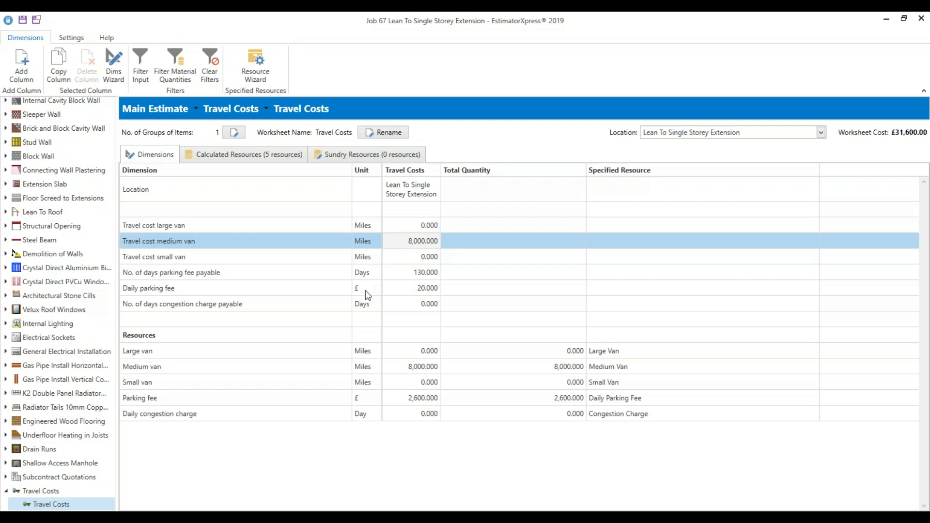
Inspect the Medium van resource at £0.70 per mile, then return to the Main Estimate overview
{"action": "left_click", "coordinate": [287, 155]}
{"action": "left_click", "coordinate": [413, 218]}
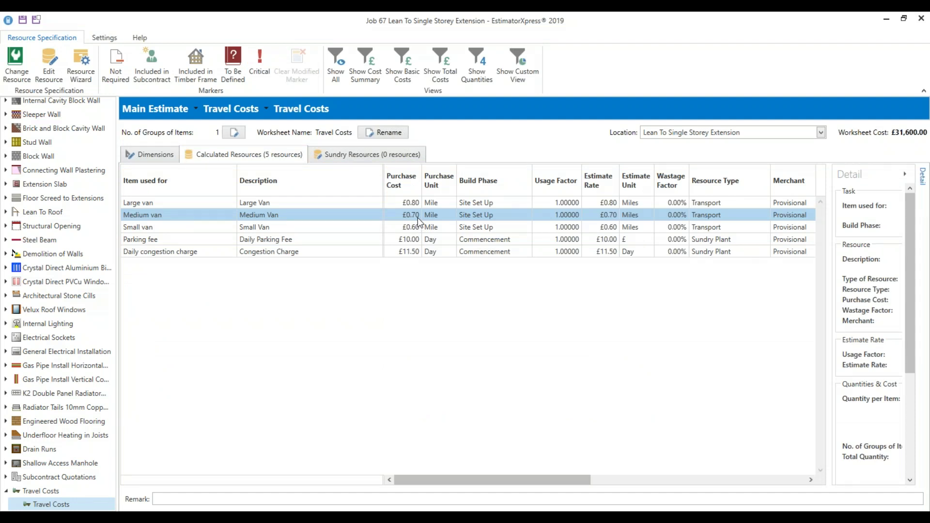
{"action": "right_click", "coordinate": [418, 217]}
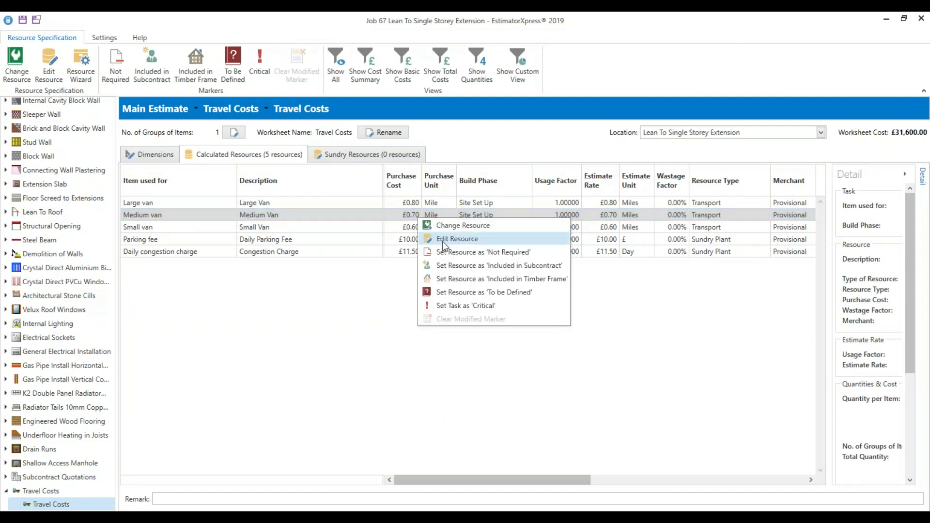
{"action": "left_click", "coordinate": [405, 220]}
{"action": "scroll", "coordinate": [33, 271], "scroll_direction": "up", "scroll_amount": 2}
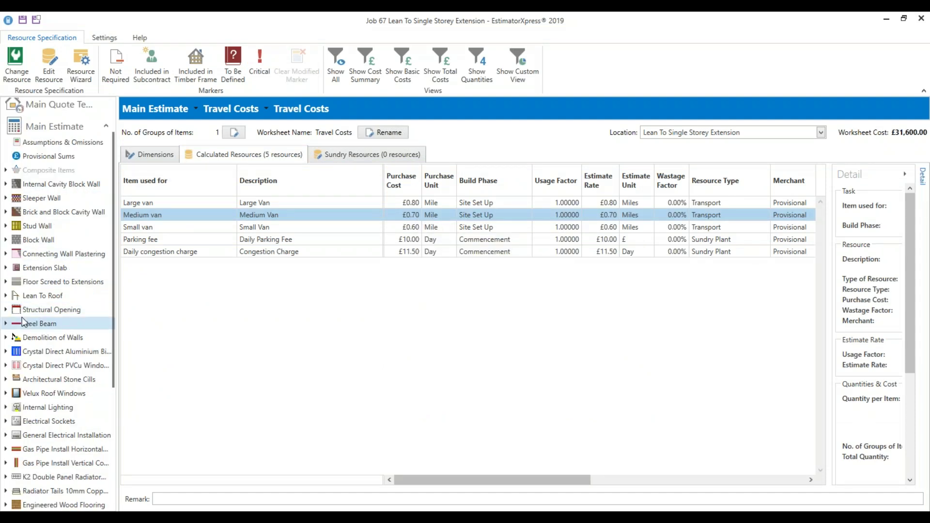
{"action": "scroll", "coordinate": [21, 317], "scroll_direction": "up", "scroll_amount": 2}
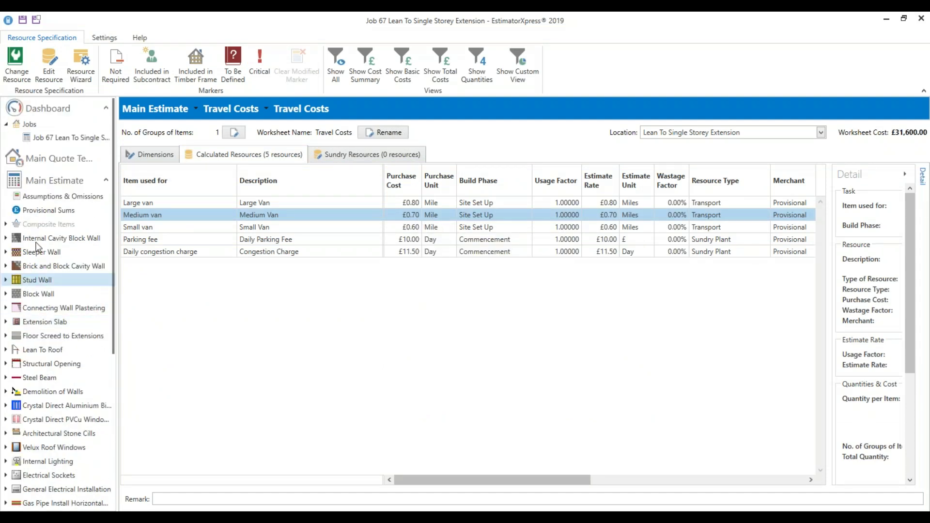
{"action": "left_click", "coordinate": [106, 181]}
{"action": "left_click", "coordinate": [106, 181]}
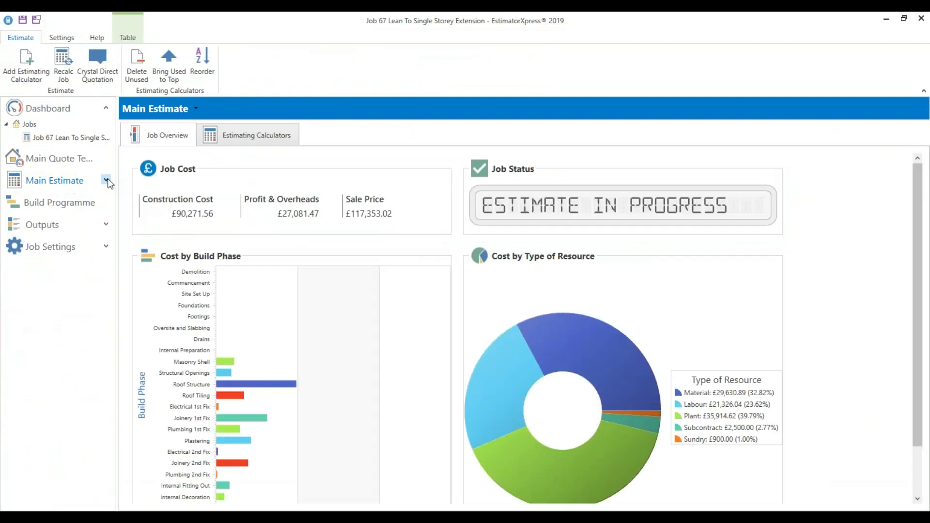
Remove all unused build phases from the Single Storey Extension build programme
{"action": "left_click", "coordinate": [106, 180]}
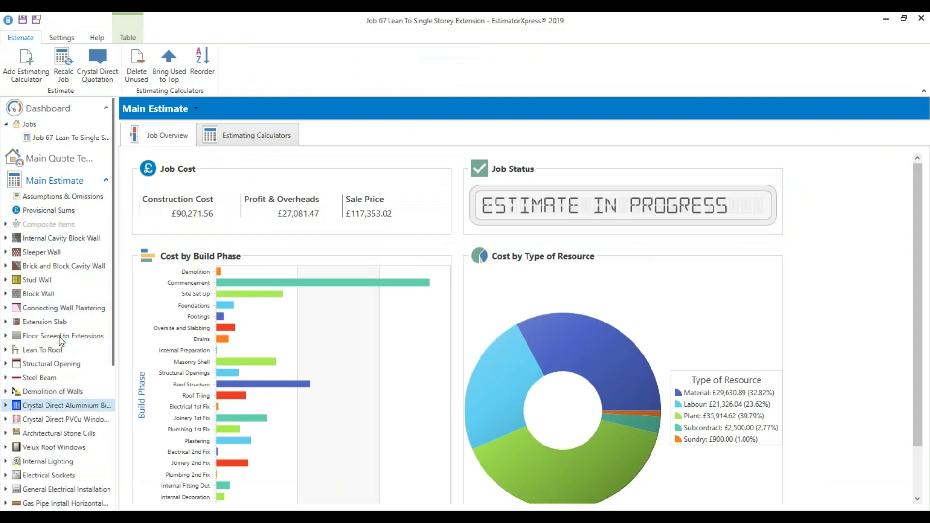
{"action": "left_click", "coordinate": [106, 180]}
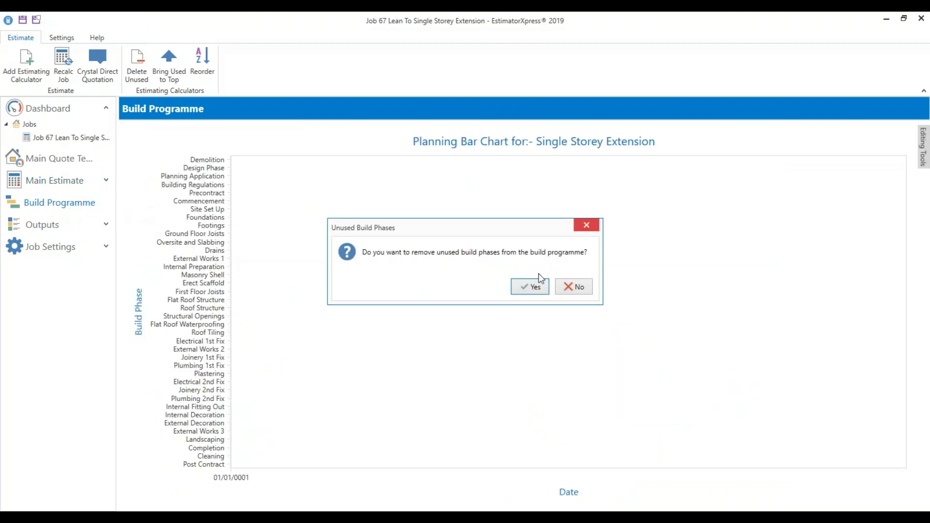
{"action": "left_click", "coordinate": [529, 287]}
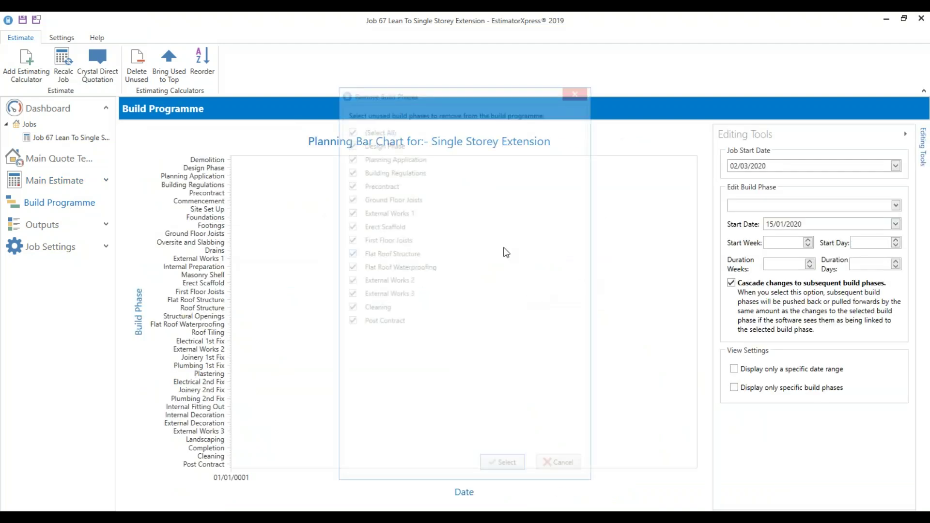
{"action": "left_click", "coordinate": [505, 469]}
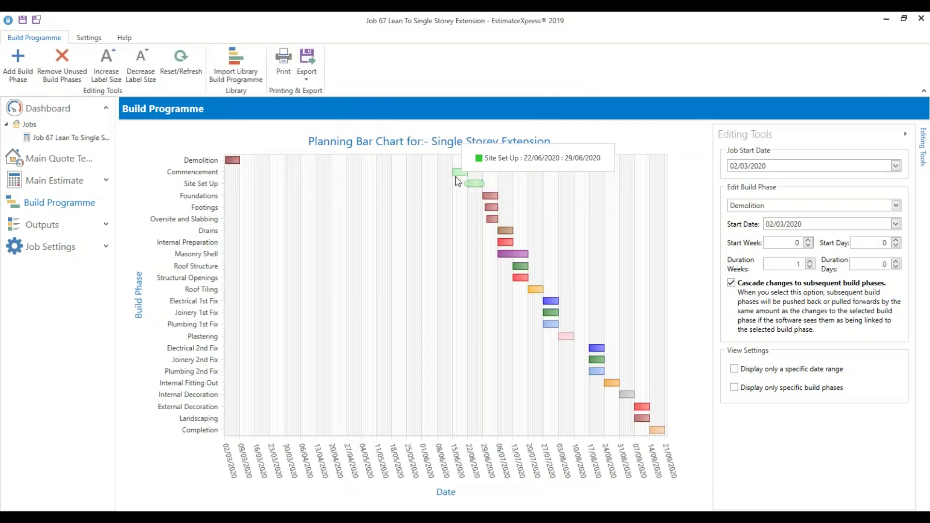
Set the Commencement phase to start in week 1 (09/03/2020) and open the Quote for Main Estimate
{"action": "left_click", "coordinate": [761, 214]}
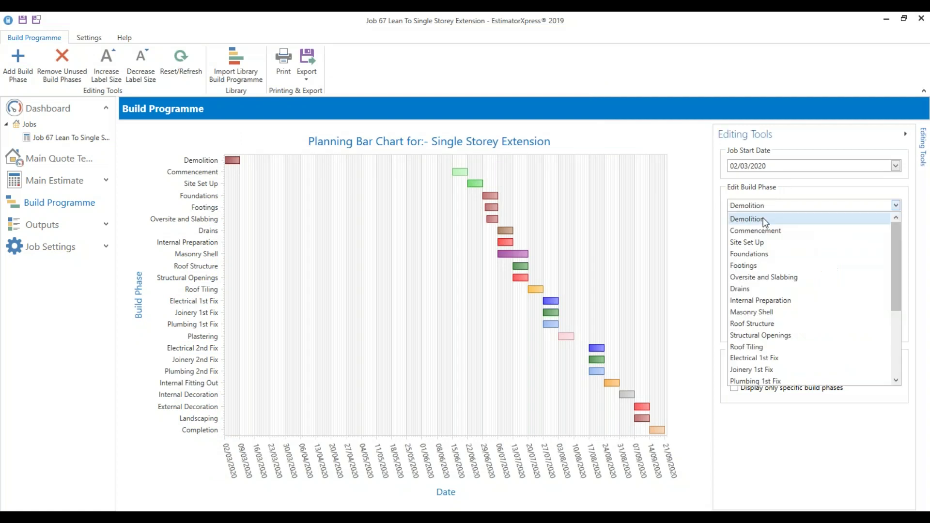
{"action": "left_click", "coordinate": [768, 230]}
{"action": "left_click", "coordinate": [792, 242]}
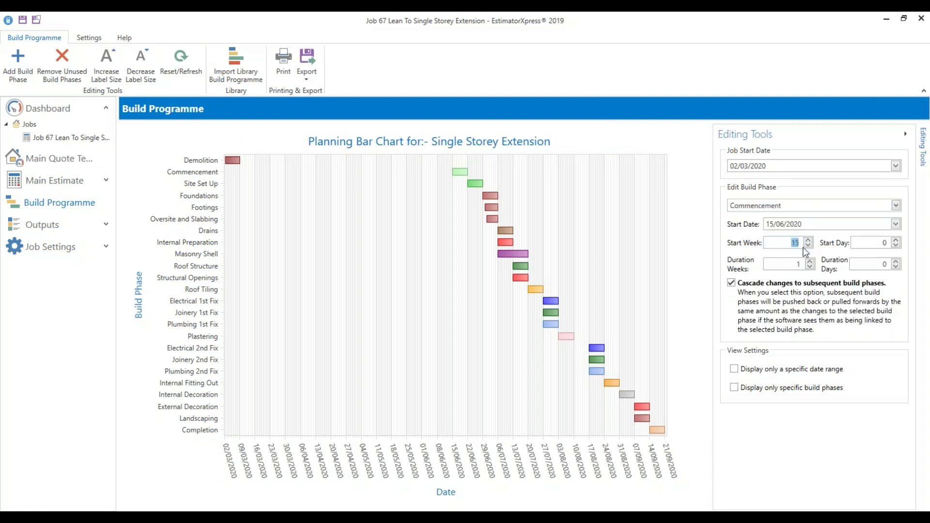
{"action": "type", "text": "1"}
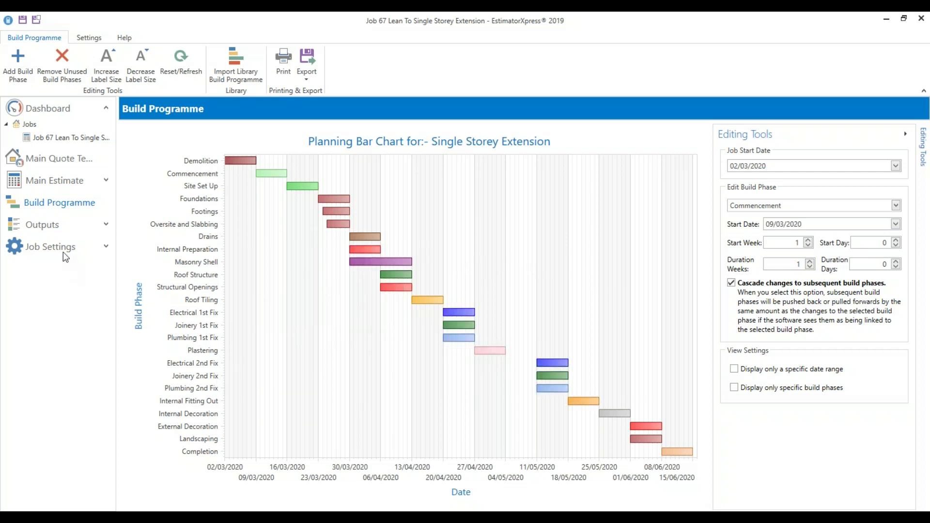
{"action": "left_click", "coordinate": [105, 223]}
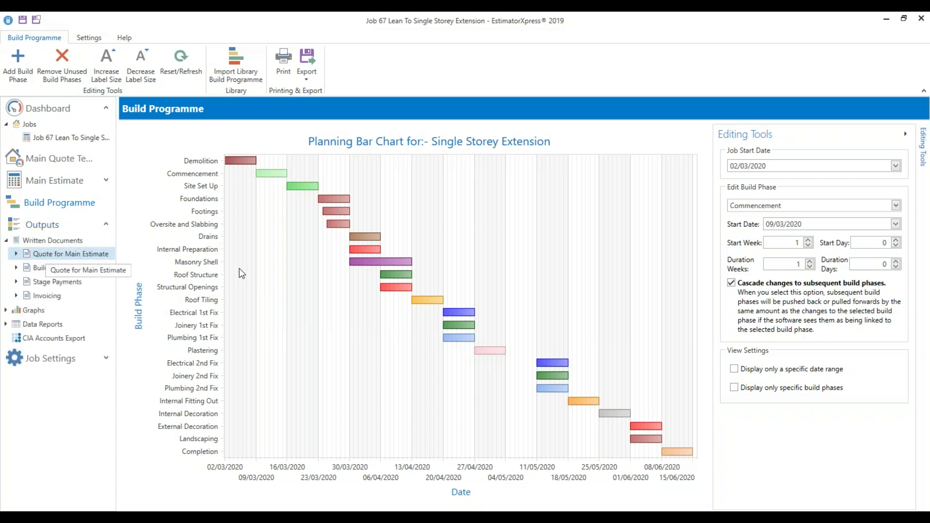
{"action": "left_click", "coordinate": [85, 257]}
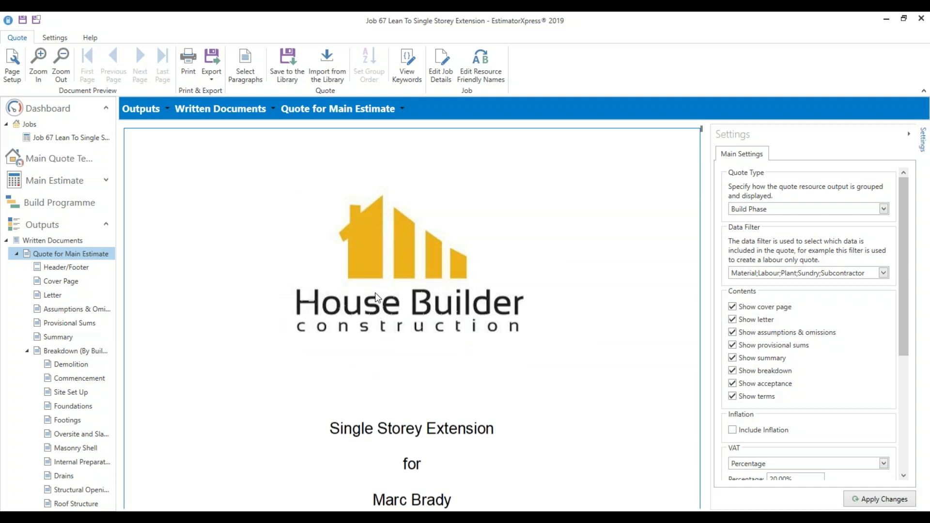
Review the quote Summary totals (£140,823.80 including VAT) and tick Include Inflation
{"action": "scroll", "coordinate": [378, 297], "scroll_direction": "down", "scroll_amount": 3}
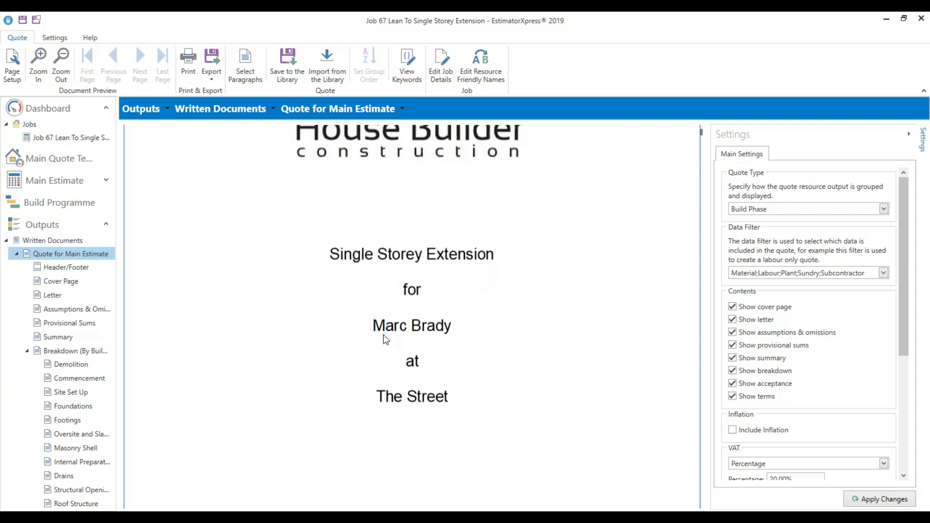
{"action": "scroll", "coordinate": [450, 401], "scroll_direction": "down", "scroll_amount": 8}
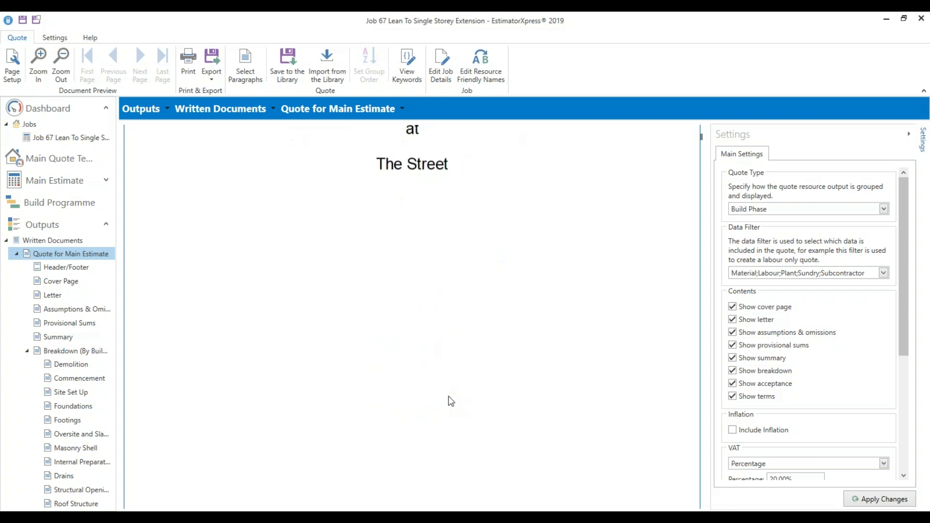
{"action": "scroll", "coordinate": [448, 395], "scroll_direction": "down", "scroll_amount": 3}
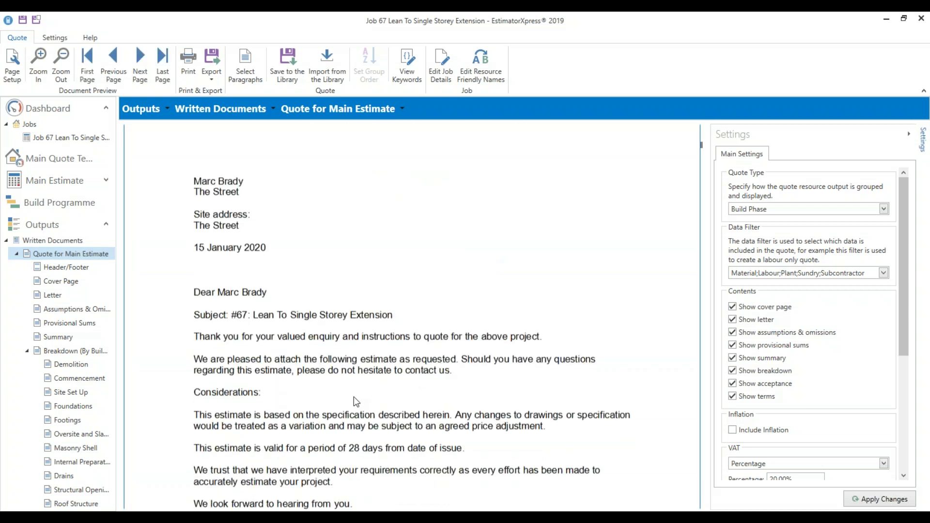
{"action": "scroll", "coordinate": [353, 397], "scroll_direction": "down", "scroll_amount": 1}
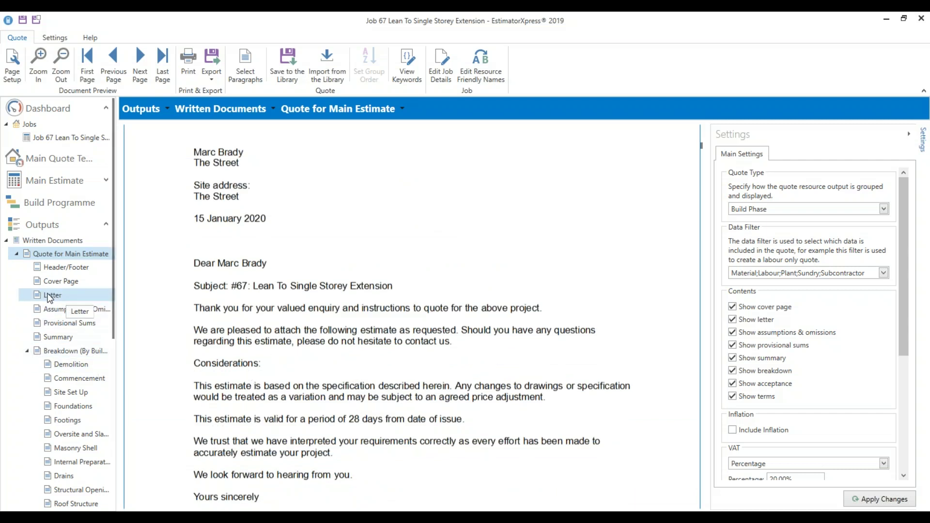
{"action": "scroll", "coordinate": [432, 372], "scroll_direction": "down", "scroll_amount": 3}
{"action": "scroll", "coordinate": [429, 366], "scroll_direction": "down", "scroll_amount": 14}
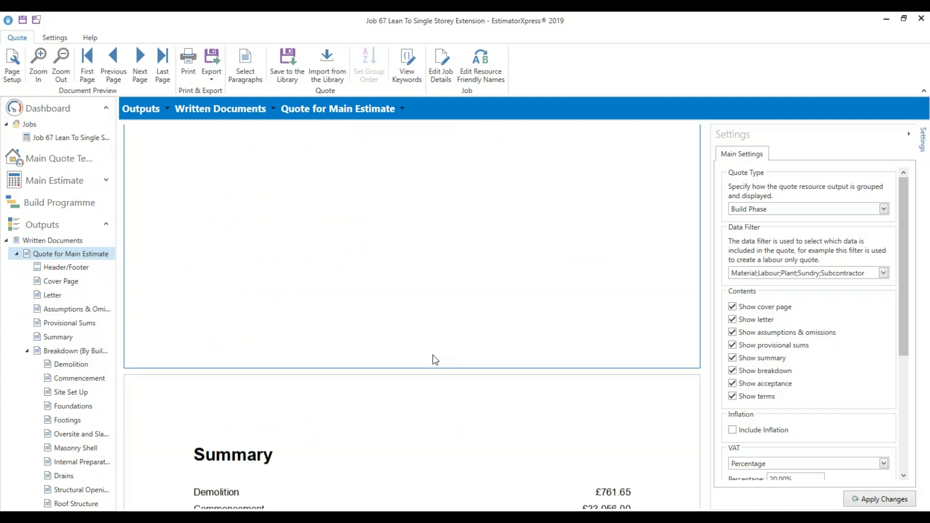
{"action": "scroll", "coordinate": [312, 366], "scroll_direction": "down", "scroll_amount": 7}
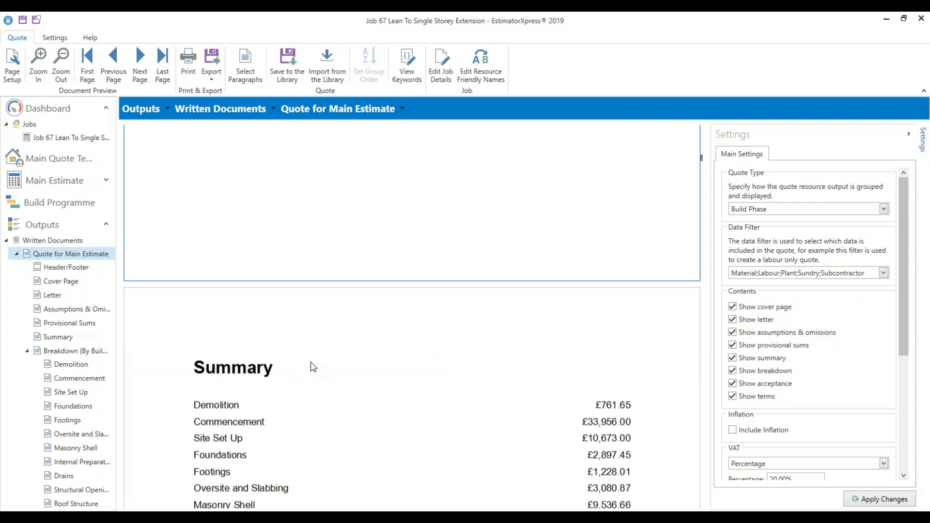
{"action": "scroll", "coordinate": [312, 364], "scroll_direction": "down", "scroll_amount": 3}
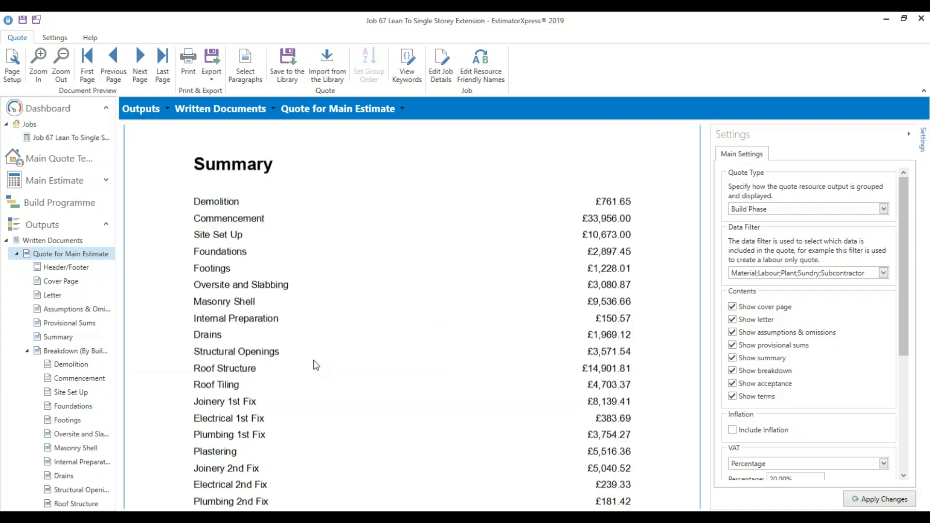
{"action": "scroll", "coordinate": [314, 362], "scroll_direction": "down", "scroll_amount": 2}
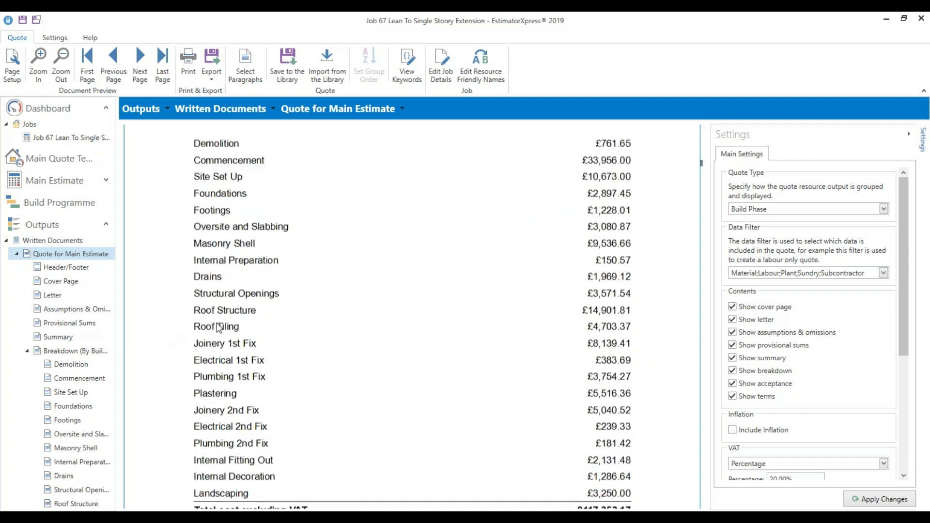
{"action": "scroll", "coordinate": [109, 404], "scroll_direction": "down", "scroll_amount": 3}
{"action": "scroll", "coordinate": [310, 398], "scroll_direction": "down", "scroll_amount": 1}
{"action": "scroll", "coordinate": [310, 397], "scroll_direction": "down", "scroll_amount": 3}
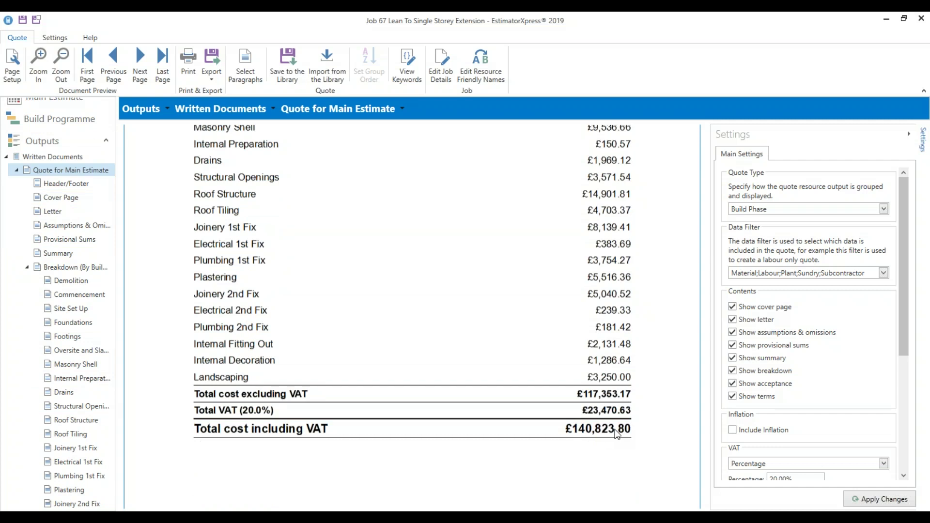
{"action": "left_click", "coordinate": [756, 435]}
Apply inflation so the quote total becomes £141,140.99 including VAT
{"action": "left_click", "coordinate": [877, 501]}
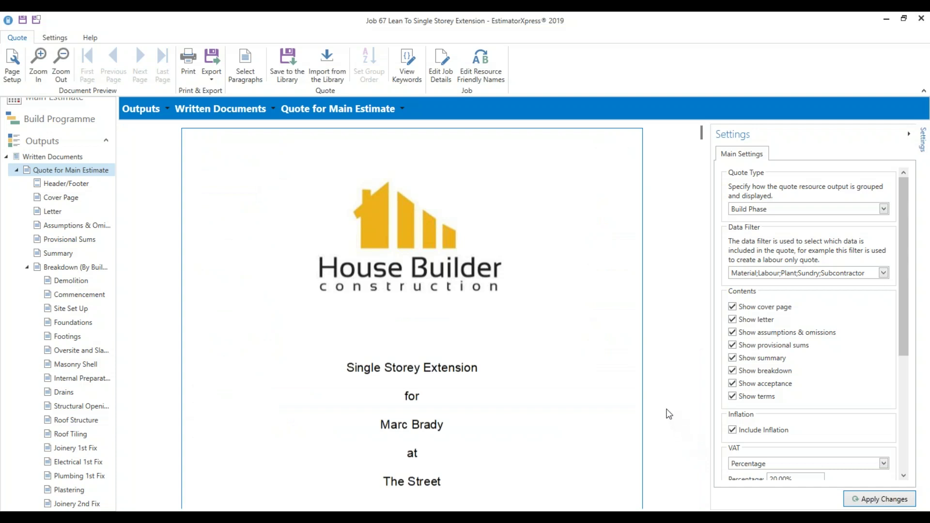
{"action": "scroll", "coordinate": [665, 403], "scroll_direction": "down", "scroll_amount": 10}
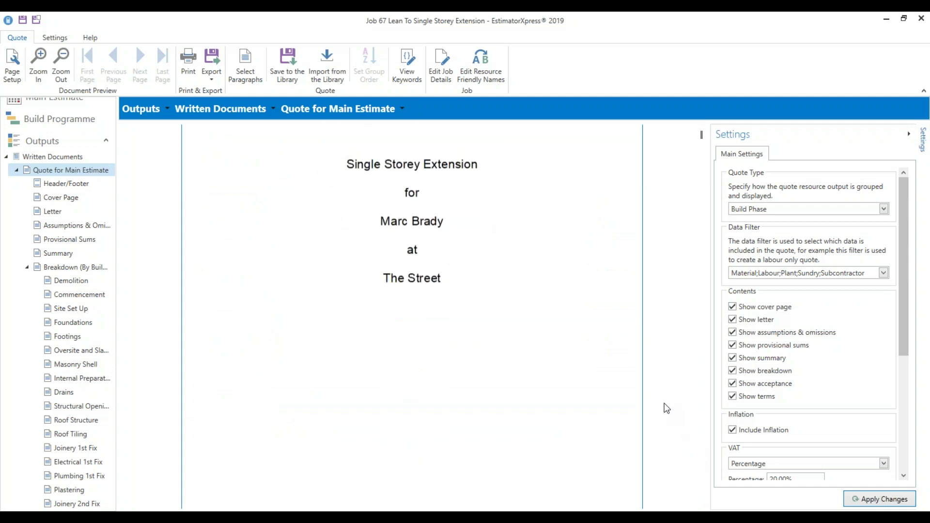
{"action": "scroll", "coordinate": [665, 406], "scroll_direction": "down", "scroll_amount": 10}
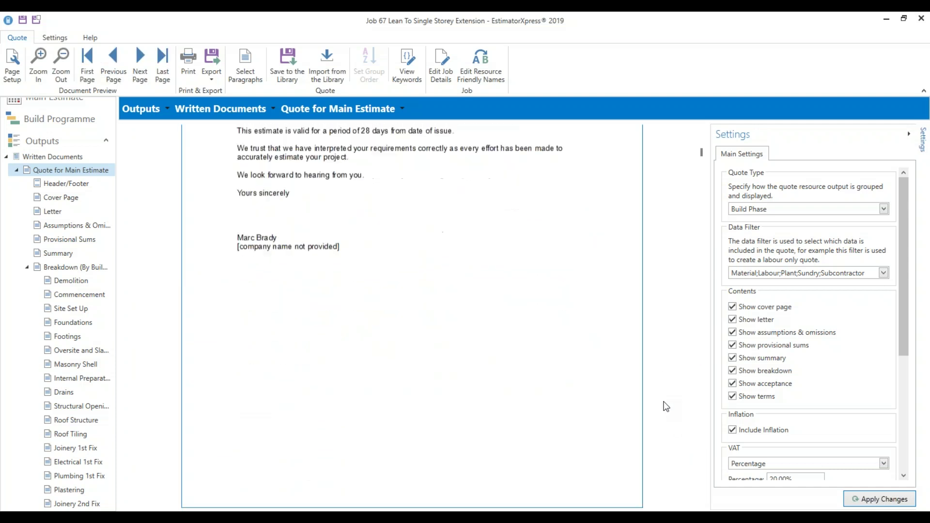
{"action": "scroll", "coordinate": [665, 406], "scroll_direction": "down", "scroll_amount": 4}
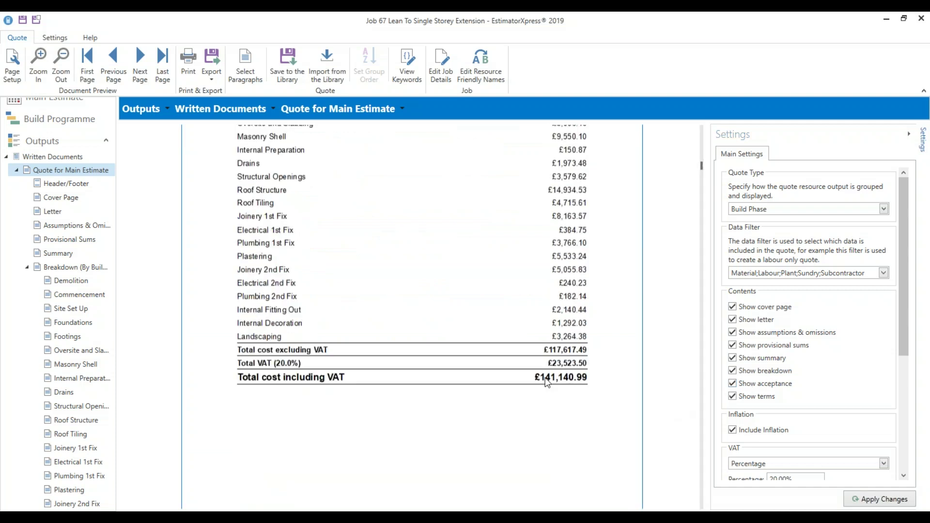
{"action": "scroll", "coordinate": [546, 383], "scroll_direction": "down", "scroll_amount": 8}
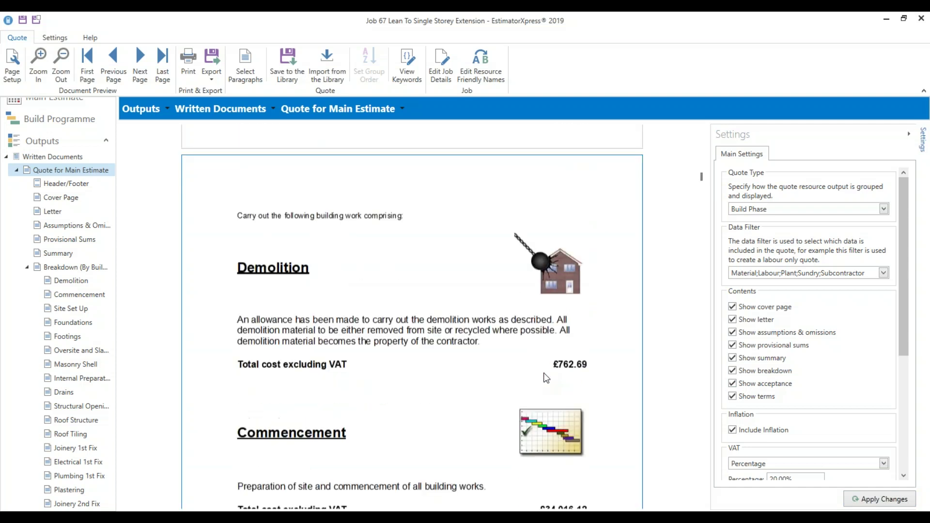
{"action": "scroll", "coordinate": [546, 378], "scroll_direction": "down", "scroll_amount": 2}
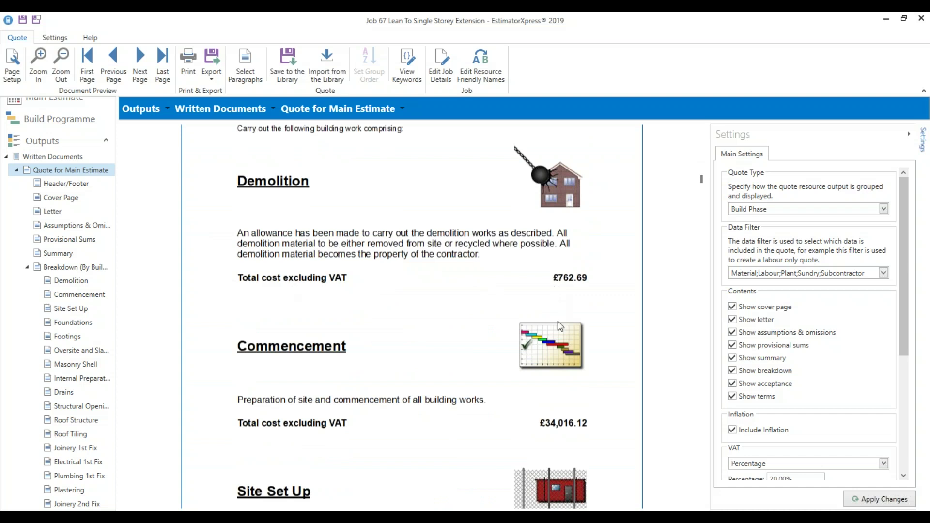
{"action": "scroll", "coordinate": [549, 405], "scroll_direction": "down", "scroll_amount": 1}
Review the breakdown, where Extension Slab (Ground Floor) is £3,086.46 excluding VAT
{"action": "scroll", "coordinate": [549, 406], "scroll_direction": "down", "scroll_amount": 6}
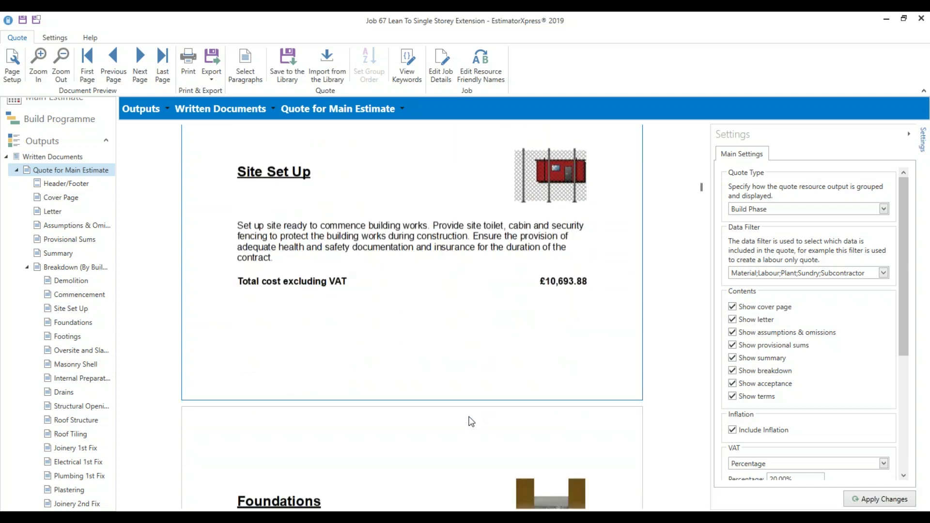
{"action": "scroll", "coordinate": [474, 407], "scroll_direction": "down", "scroll_amount": 5}
{"action": "scroll", "coordinate": [409, 395], "scroll_direction": "down", "scroll_amount": 7}
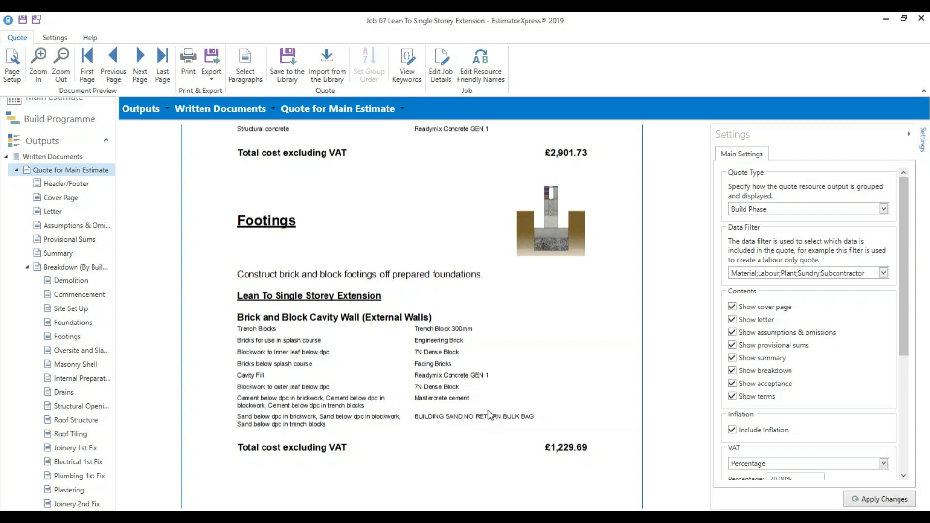
{"action": "scroll", "coordinate": [487, 410], "scroll_direction": "down", "scroll_amount": 10}
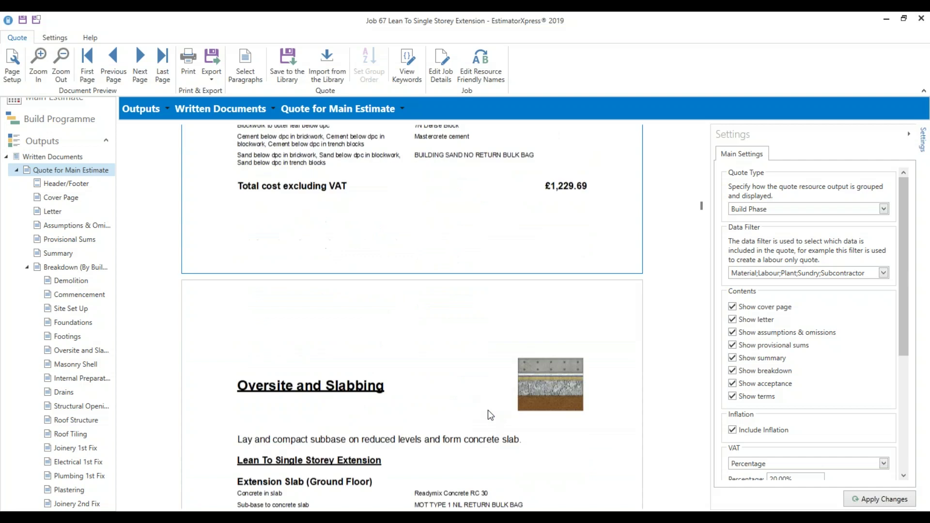
{"action": "scroll", "coordinate": [488, 413], "scroll_direction": "down", "scroll_amount": 3}
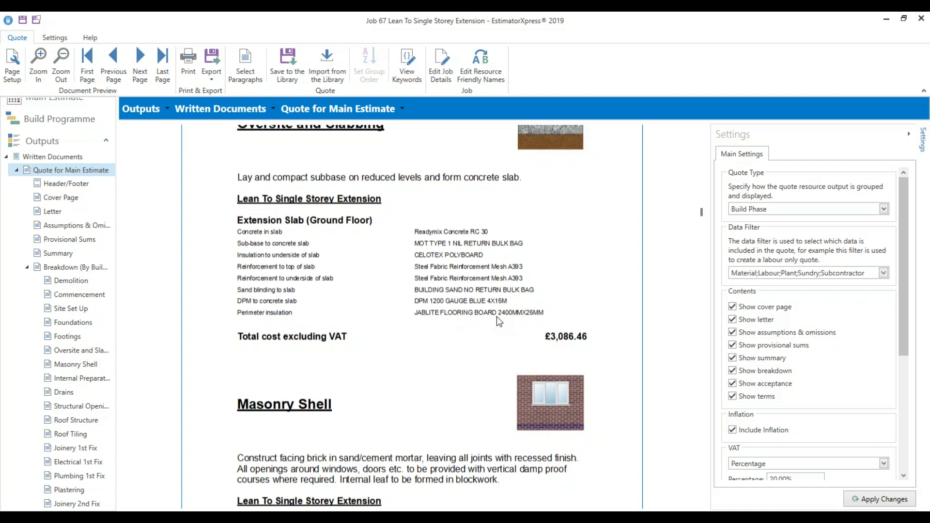
{"action": "scroll", "coordinate": [823, 376], "scroll_direction": "down", "scroll_amount": 3}
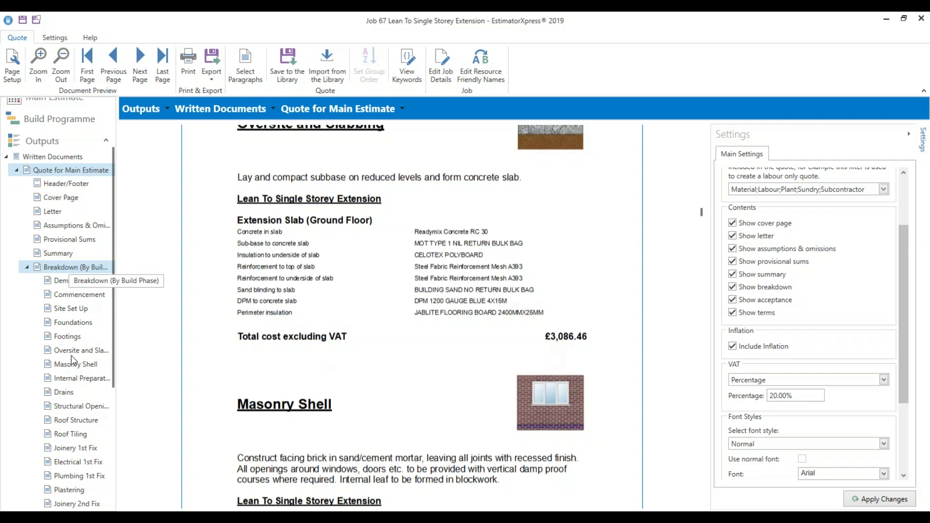
Turn off images and set Hide All Resources in the Breakdown (By Build Phase) settings, then apply
{"action": "left_click", "coordinate": [80, 266]}
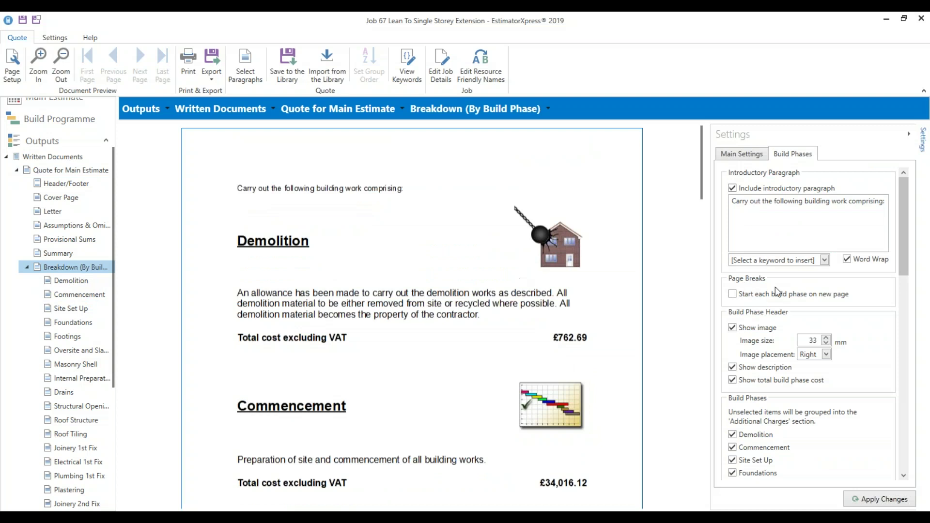
{"action": "scroll", "coordinate": [794, 300], "scroll_direction": "down", "scroll_amount": 1}
{"action": "scroll", "coordinate": [794, 305], "scroll_direction": "down", "scroll_amount": 1}
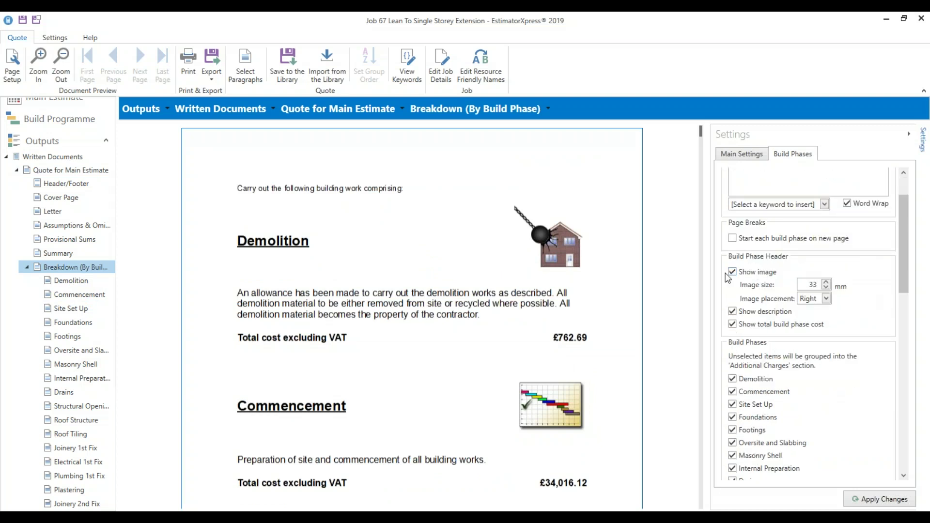
{"action": "left_click", "coordinate": [770, 274]}
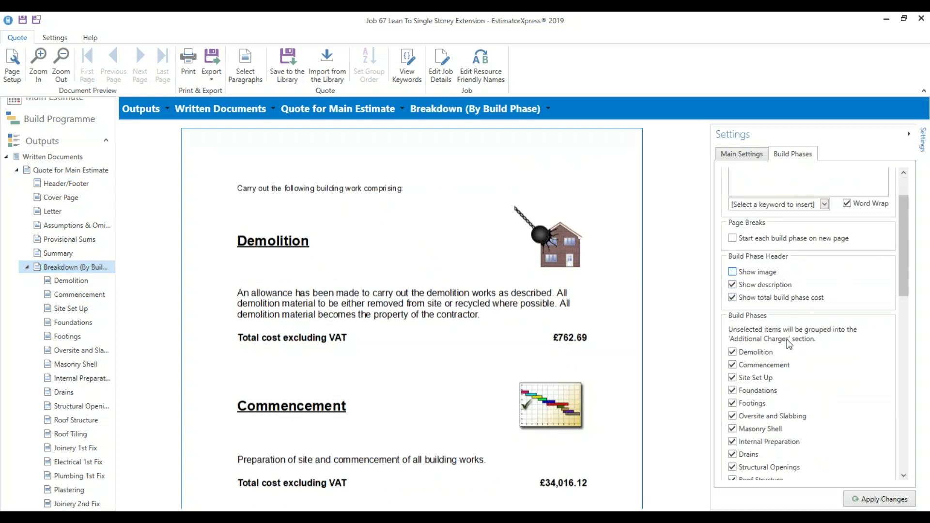
{"action": "scroll", "coordinate": [789, 341], "scroll_direction": "down", "scroll_amount": 5}
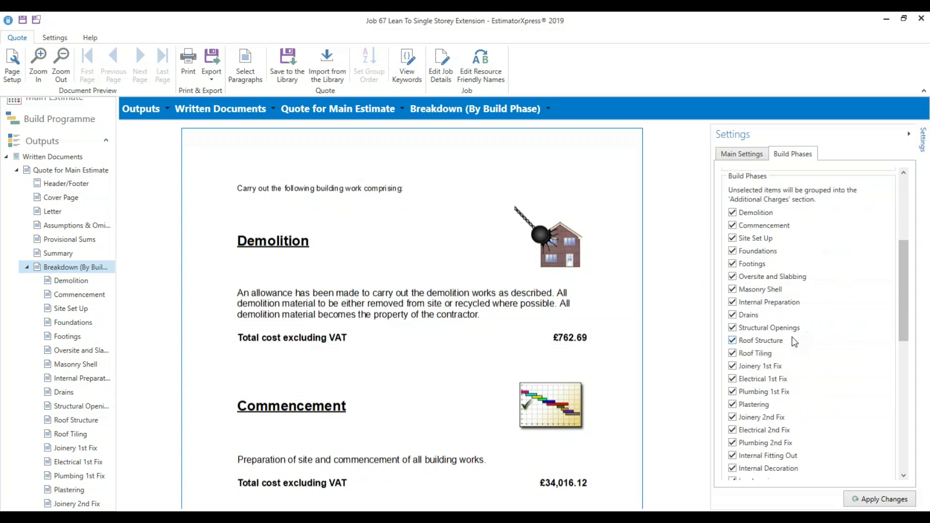
{"action": "scroll", "coordinate": [794, 341], "scroll_direction": "down", "scroll_amount": 7}
{"action": "left_click", "coordinate": [779, 334]}
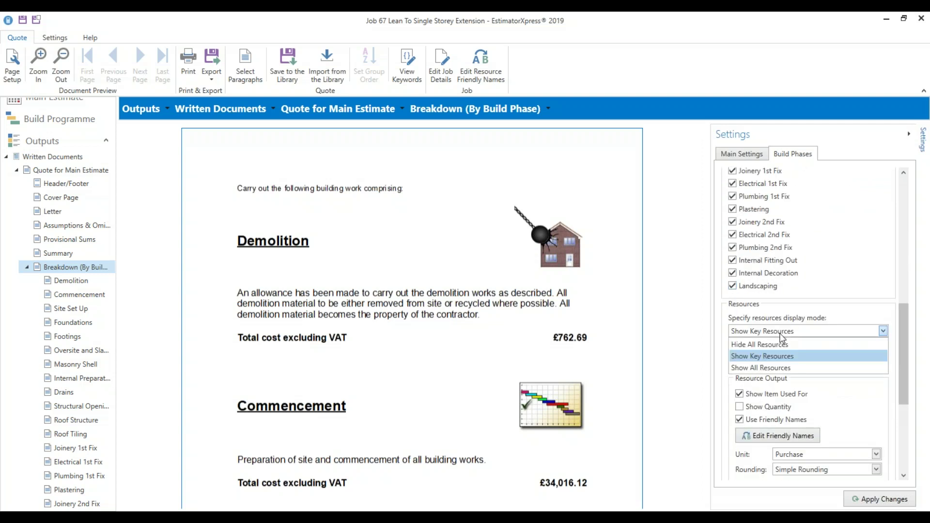
{"action": "left_click", "coordinate": [782, 345]}
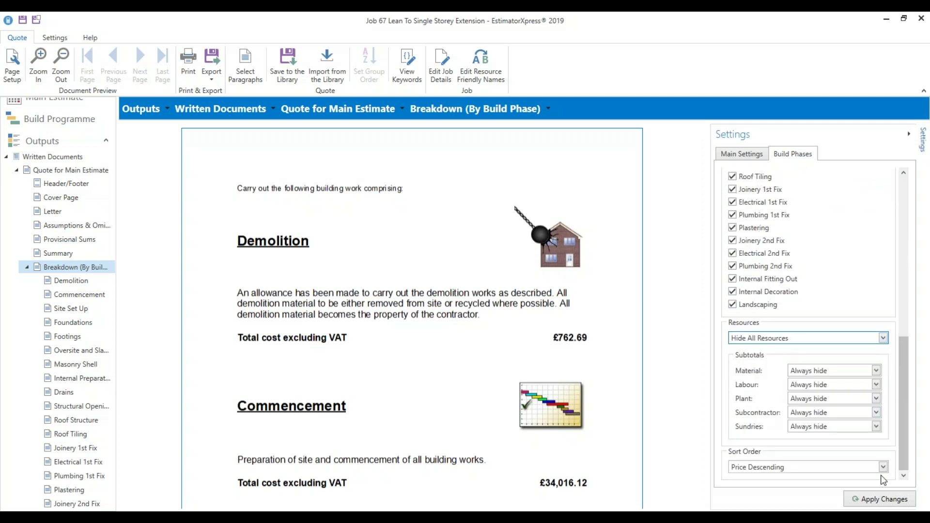
{"action": "left_click", "coordinate": [883, 502]}
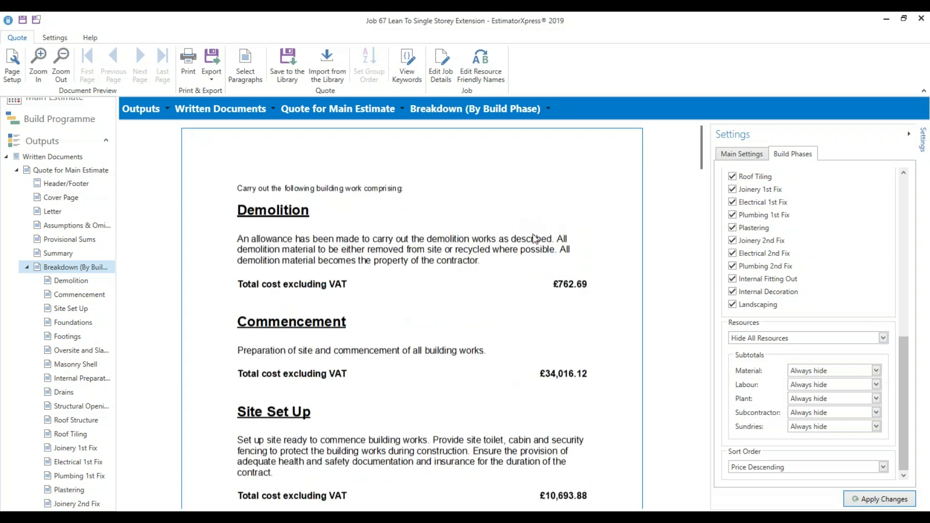
Check the simplified breakdown: Roof Tiling £4,715.61 and Joinery 1st Fix £8,163.57 excluding VAT
{"action": "scroll", "coordinate": [568, 298], "scroll_direction": "down", "scroll_amount": 5}
{"action": "scroll", "coordinate": [572, 290], "scroll_direction": "down", "scroll_amount": 4}
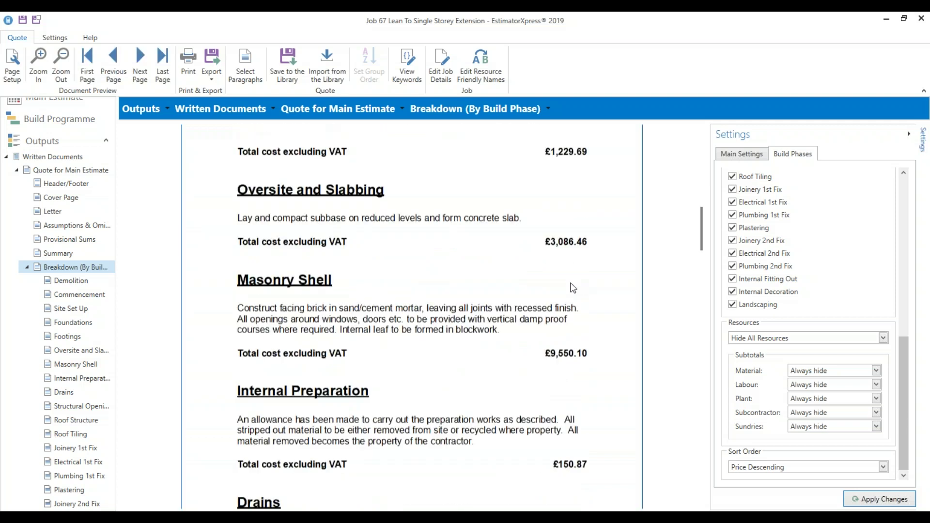
{"action": "scroll", "coordinate": [572, 288], "scroll_direction": "down", "scroll_amount": 1}
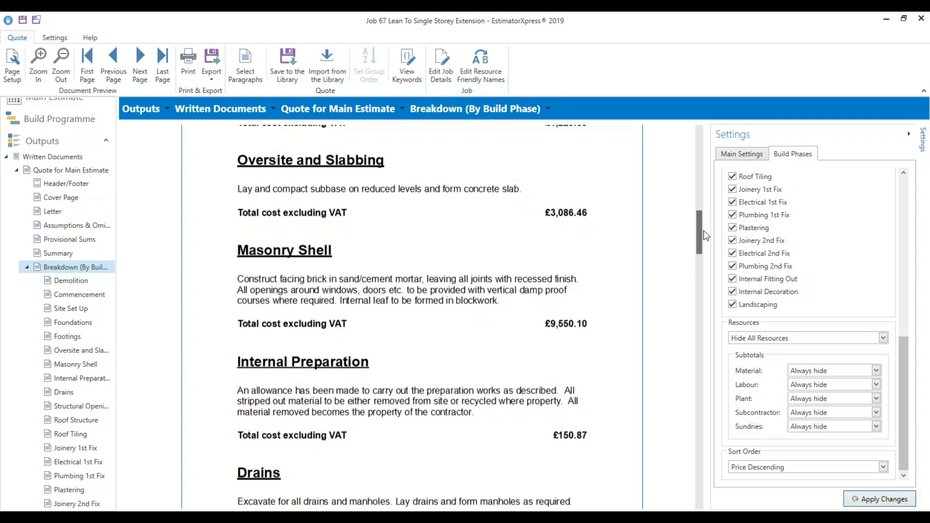
{"action": "left_click_drag", "start_coordinate": [704, 243], "coordinate": [703, 319]}
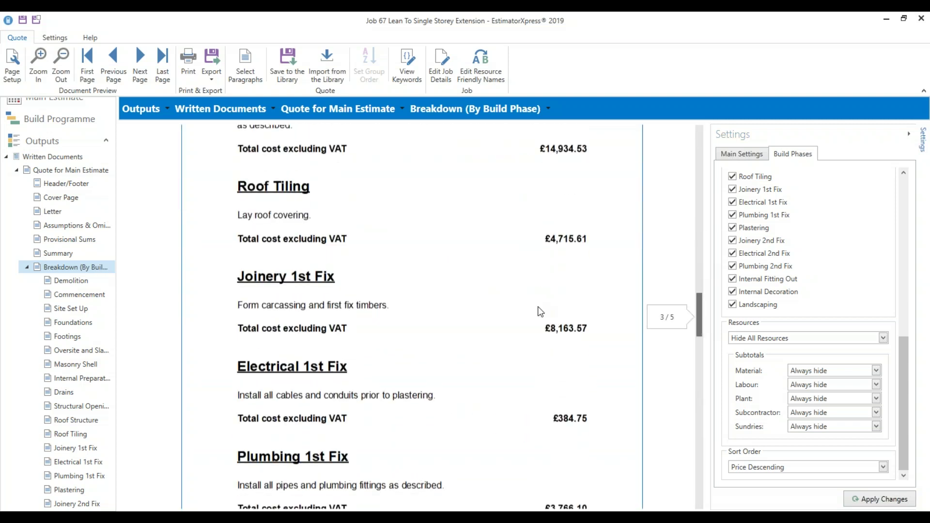
{"action": "left_click", "coordinate": [27, 267]}
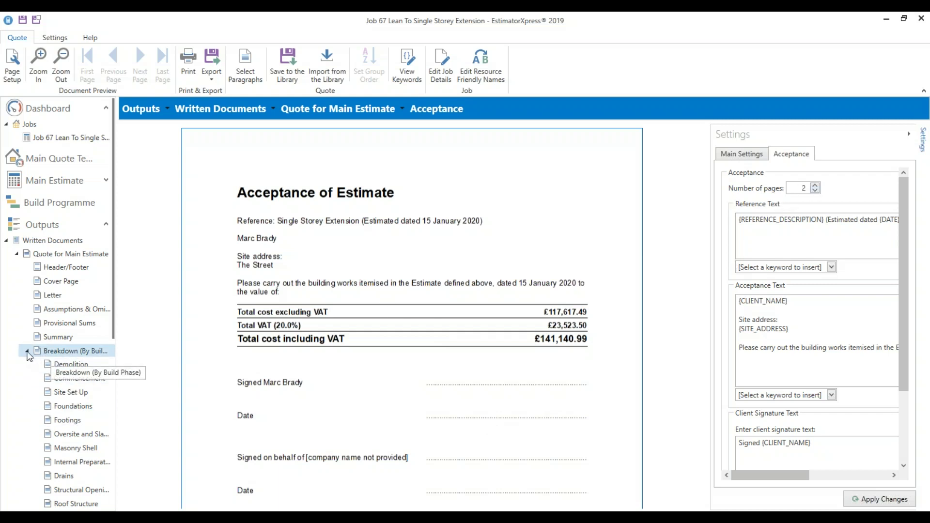
View the Acceptance of Estimate page, then the Terms & Conditions section
{"action": "left_click", "coordinate": [27, 353]}
{"action": "left_click", "coordinate": [62, 384]}
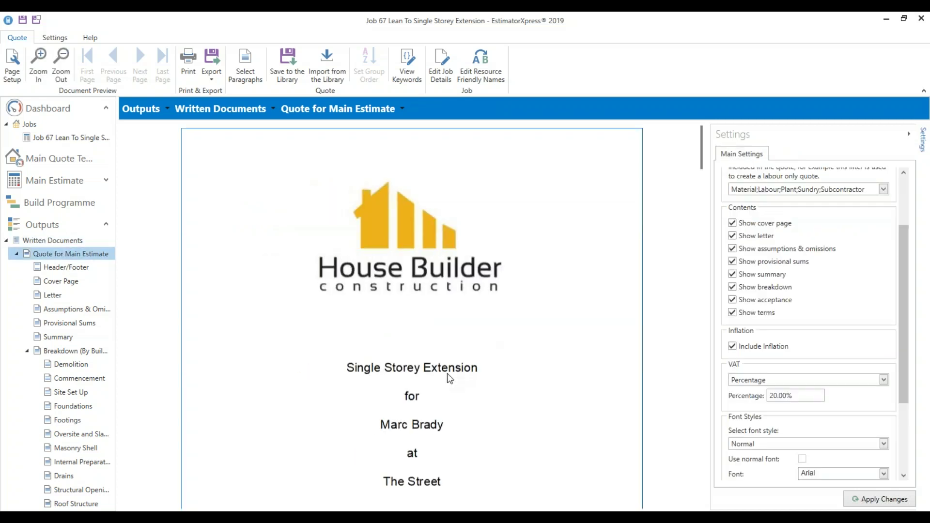
{"action": "scroll", "coordinate": [447, 373], "scroll_direction": "down", "scroll_amount": 9}
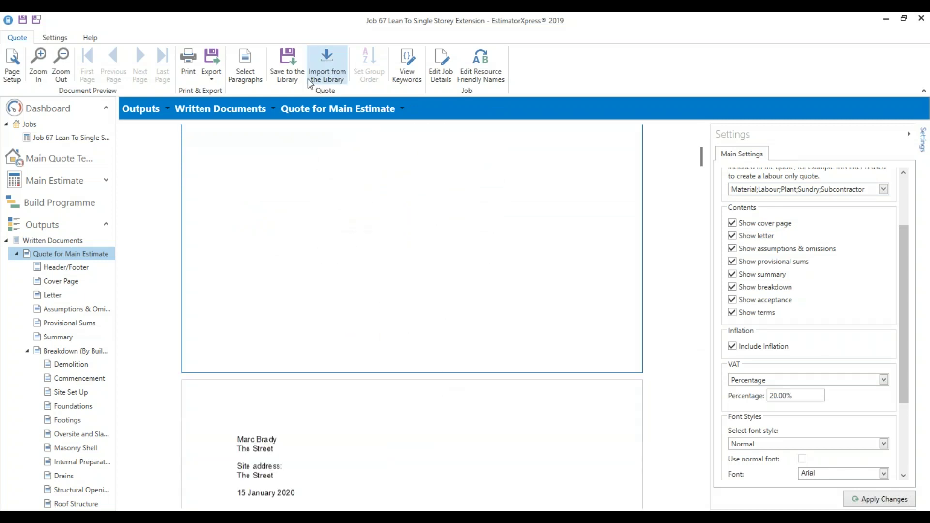
{"action": "left_click", "coordinate": [211, 72]}
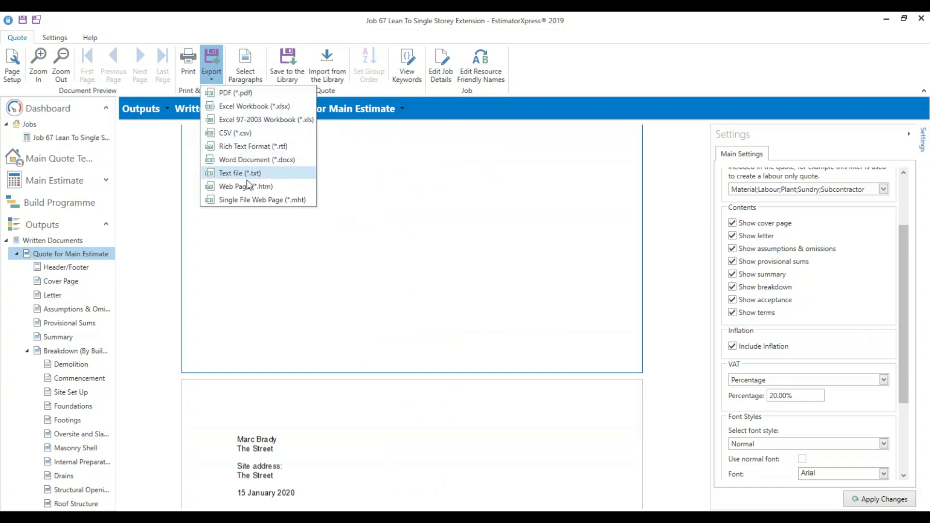
{"action": "left_click", "coordinate": [435, 290]}
{"action": "scroll", "coordinate": [436, 295], "scroll_direction": "down", "scroll_amount": 3}
{"action": "scroll", "coordinate": [436, 295], "scroll_direction": "down", "scroll_amount": 14}
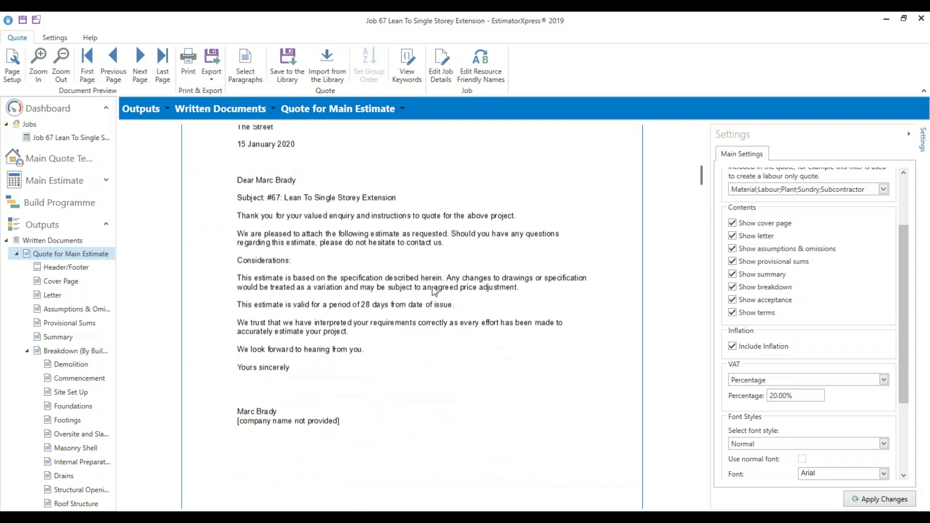
{"action": "scroll", "coordinate": [422, 285], "scroll_direction": "down", "scroll_amount": 12}
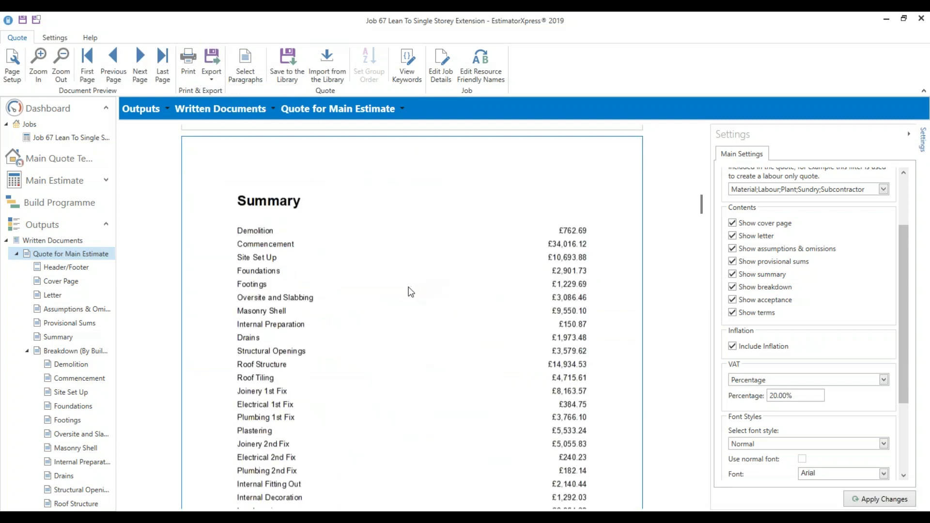
{"action": "scroll", "coordinate": [408, 288], "scroll_direction": "down", "scroll_amount": 12}
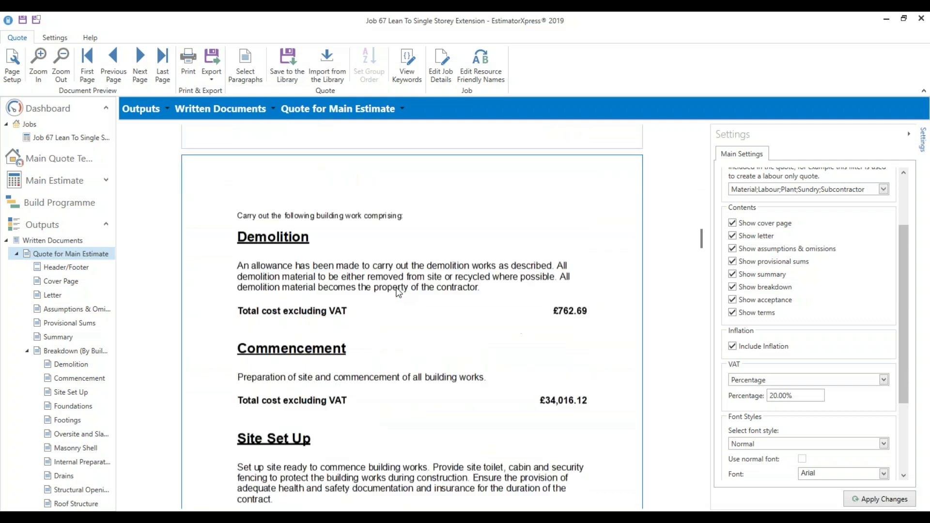
{"action": "scroll", "coordinate": [393, 290], "scroll_direction": "down", "scroll_amount": 12}
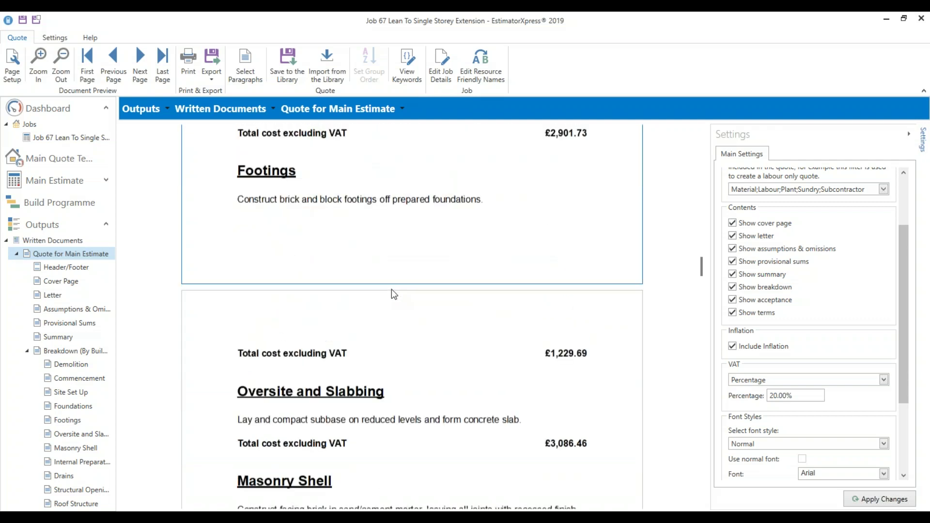
{"action": "scroll", "coordinate": [390, 291], "scroll_direction": "down", "scroll_amount": 12}
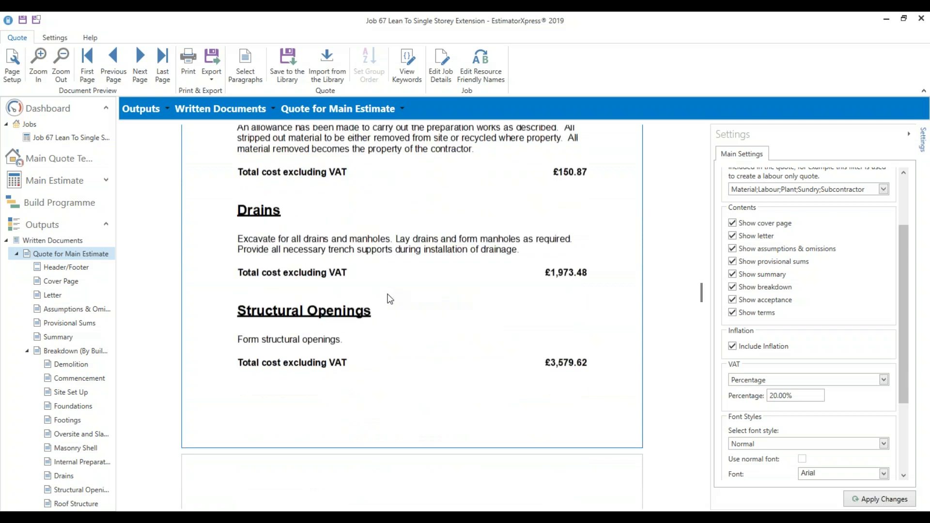
{"action": "scroll", "coordinate": [389, 296], "scroll_direction": "down", "scroll_amount": 12}
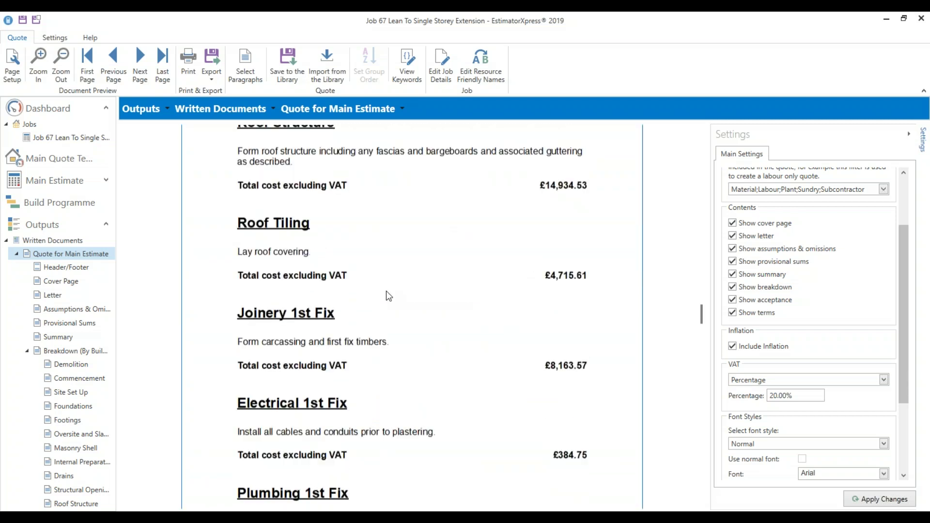
{"action": "scroll", "coordinate": [388, 295], "scroll_direction": "down", "scroll_amount": 12}
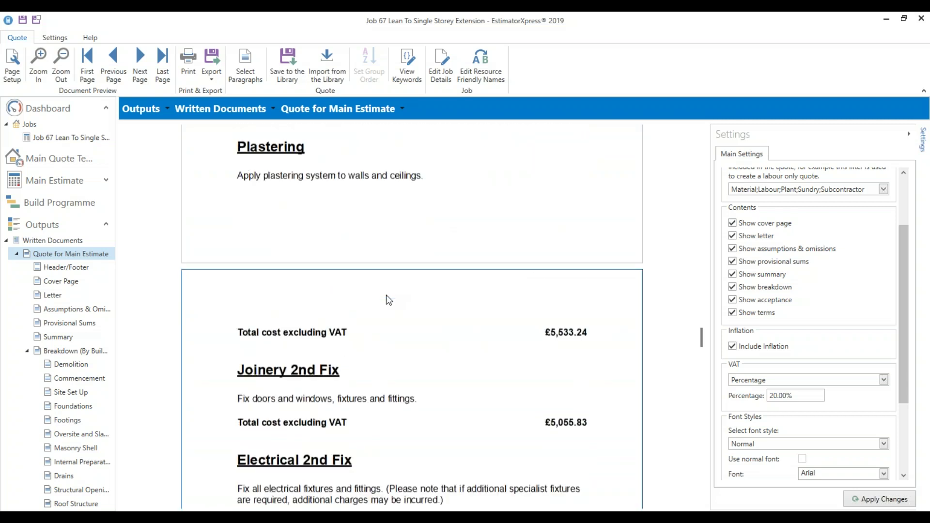
{"action": "scroll", "coordinate": [386, 306], "scroll_direction": "down", "scroll_amount": 12}
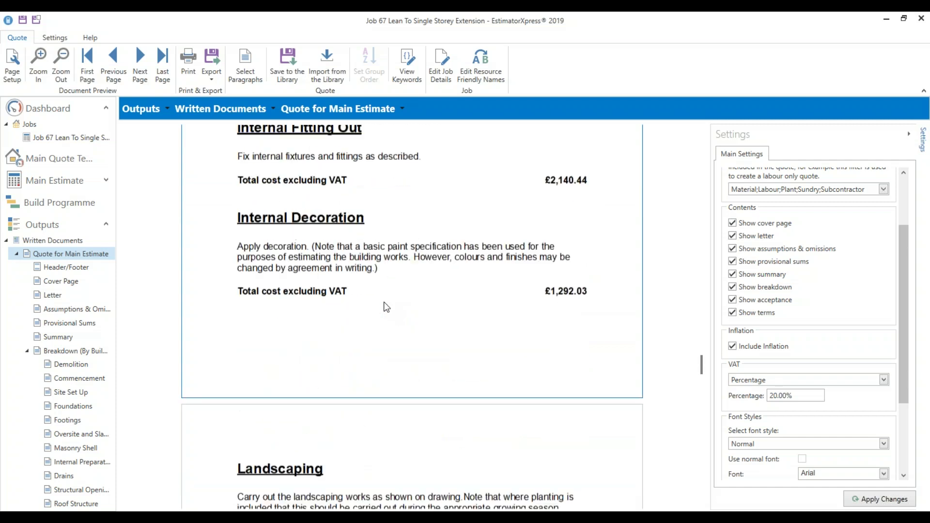
{"action": "scroll", "coordinate": [381, 301], "scroll_direction": "down", "scroll_amount": 10}
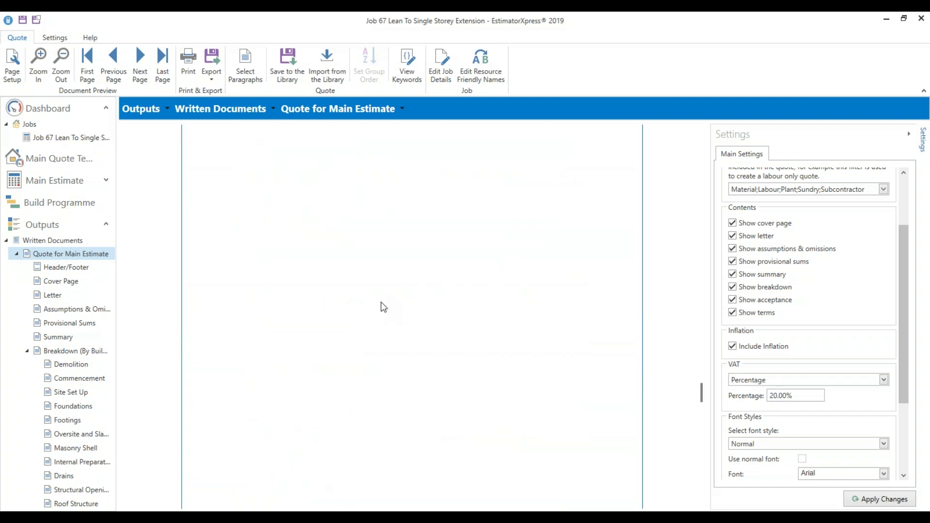
{"action": "scroll", "coordinate": [380, 298], "scroll_direction": "down", "scroll_amount": 10}
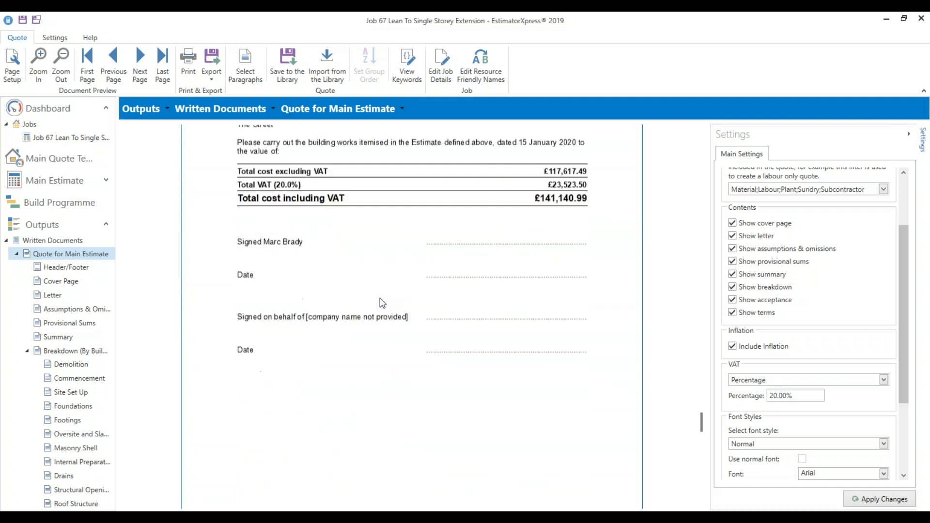
{"action": "scroll", "coordinate": [378, 298], "scroll_direction": "up", "scroll_amount": 15}
{"action": "scroll", "coordinate": [375, 300], "scroll_direction": "down", "scroll_amount": 3}
{"action": "scroll", "coordinate": [376, 303], "scroll_direction": "down", "scroll_amount": 3}
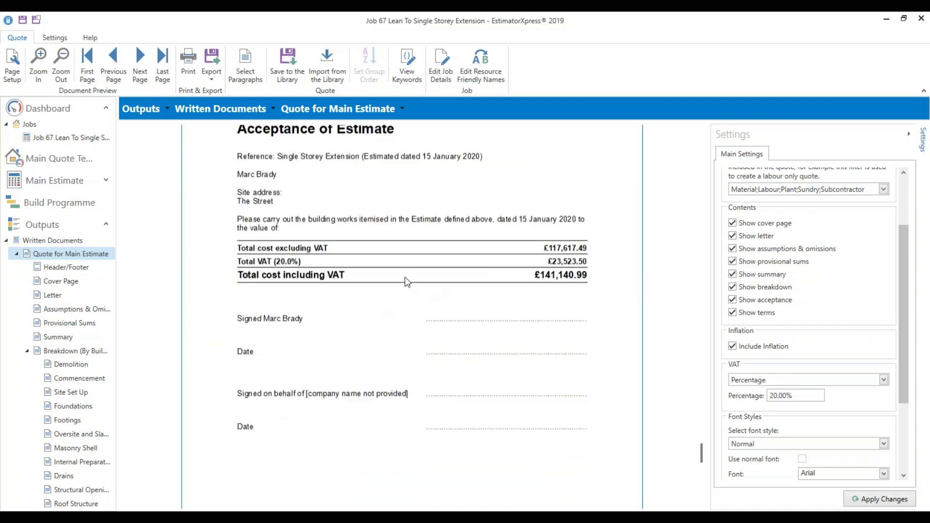
Collapse the quote, scroll through the Stage Payments schedule, then go to Written Documents
{"action": "left_click", "coordinate": [17, 254]}
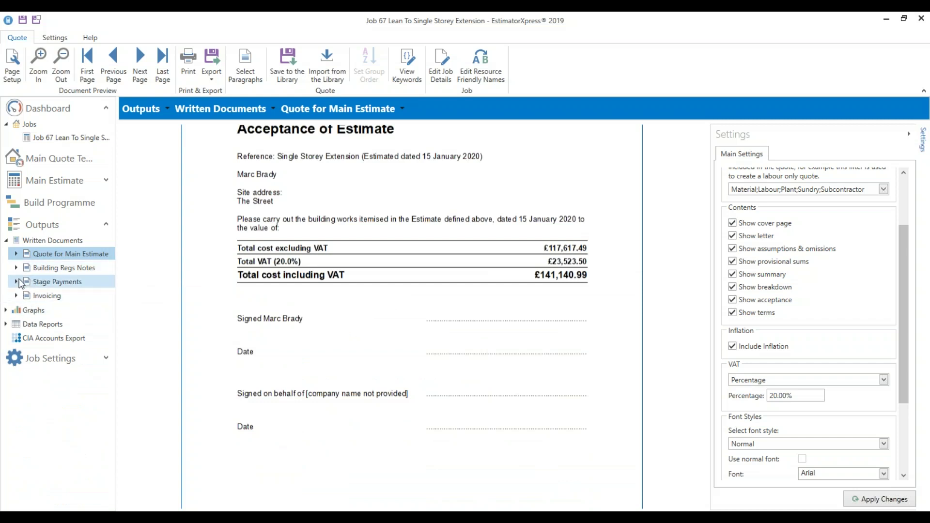
{"action": "left_click", "coordinate": [16, 281]}
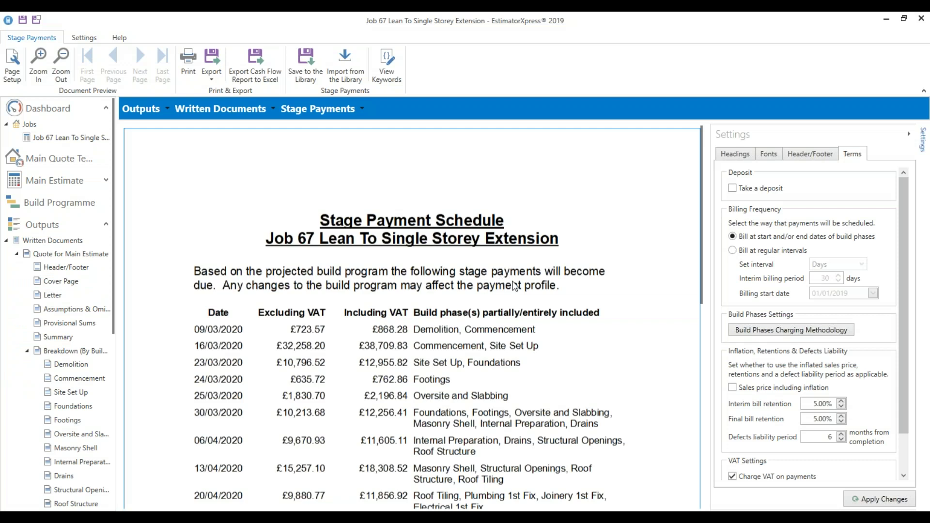
{"action": "scroll", "coordinate": [508, 283], "scroll_direction": "down", "scroll_amount": 1}
{"action": "scroll", "coordinate": [514, 284], "scroll_direction": "down", "scroll_amount": 1}
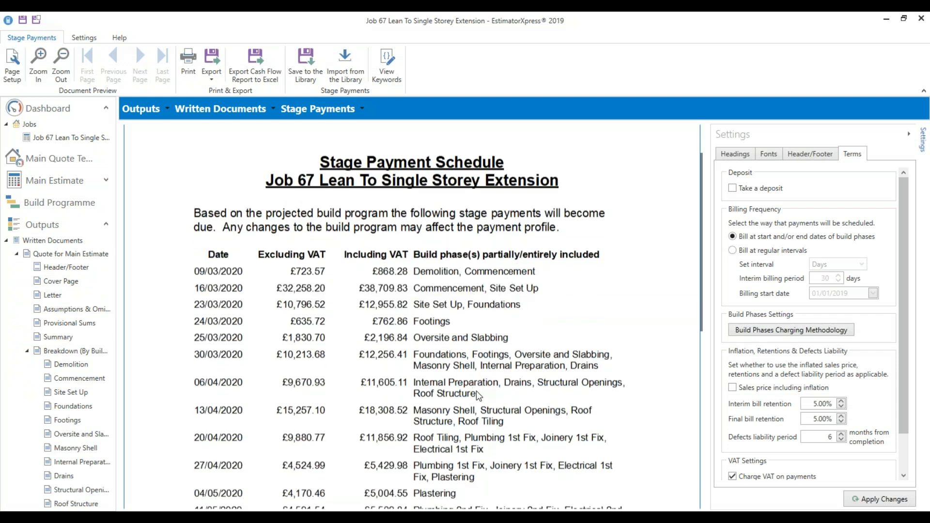
{"action": "scroll", "coordinate": [478, 396], "scroll_direction": "down", "scroll_amount": 2}
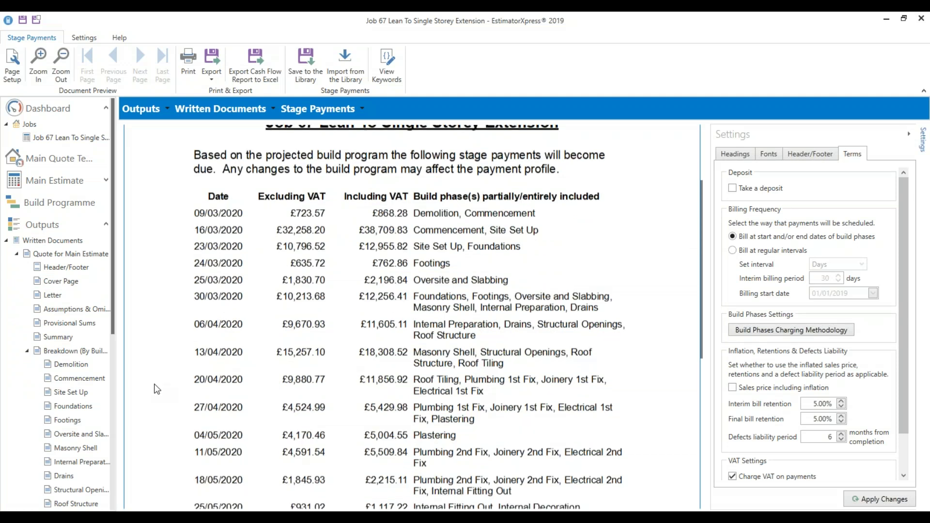
{"action": "left_click", "coordinate": [7, 241]}
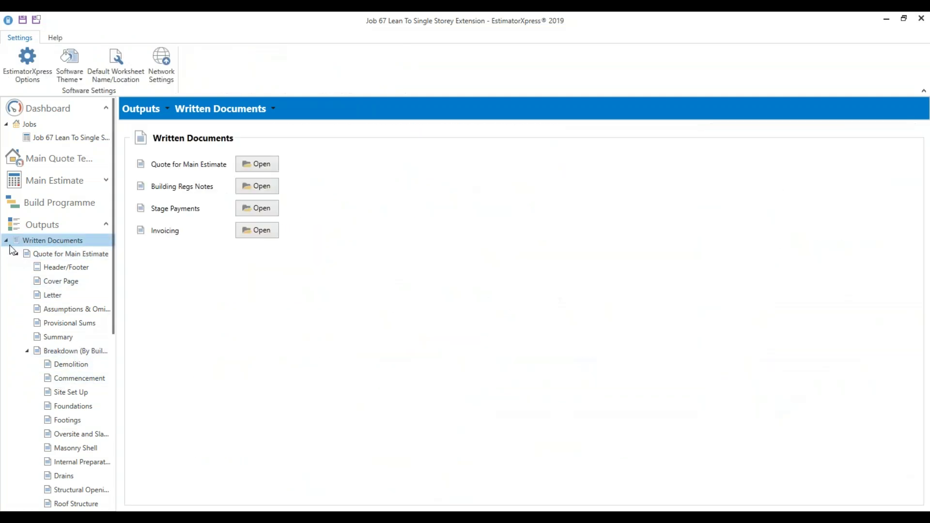
Open the Cash Flow Report for Job 67 under Stage Payments and scroll through it
{"action": "left_click", "coordinate": [7, 240]}
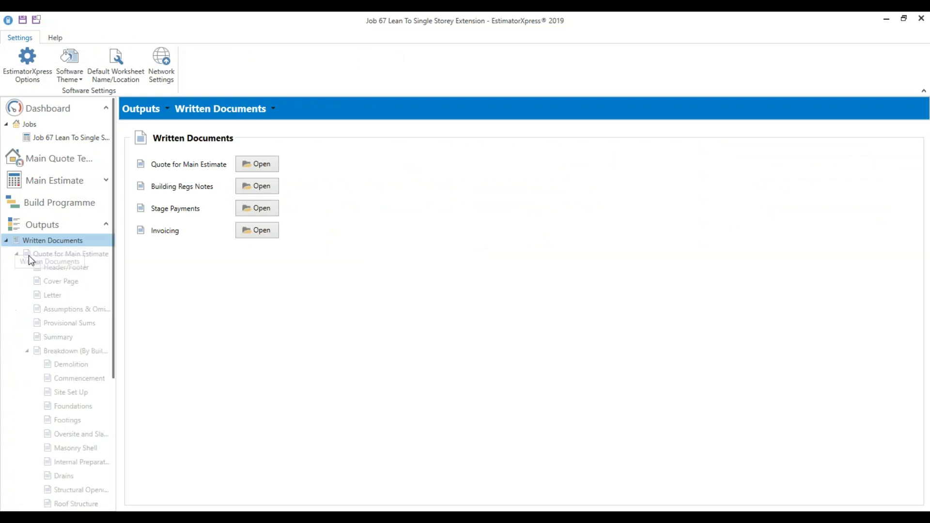
{"action": "left_click", "coordinate": [17, 255]}
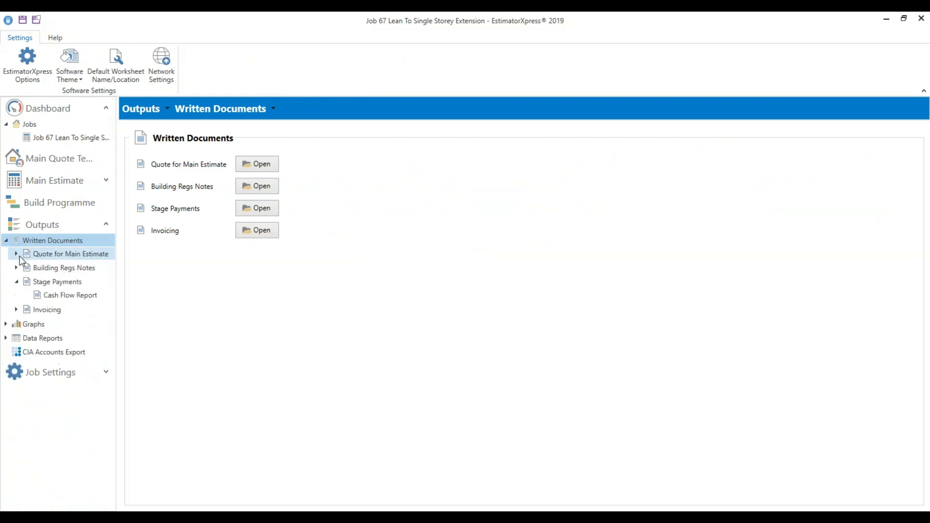
{"action": "left_click", "coordinate": [54, 299]}
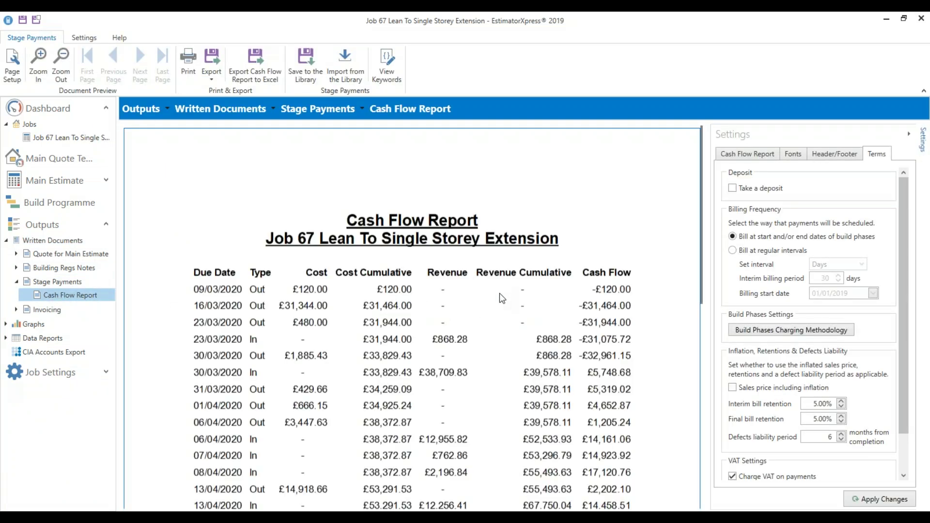
{"action": "scroll", "coordinate": [577, 387], "scroll_direction": "down", "scroll_amount": 1}
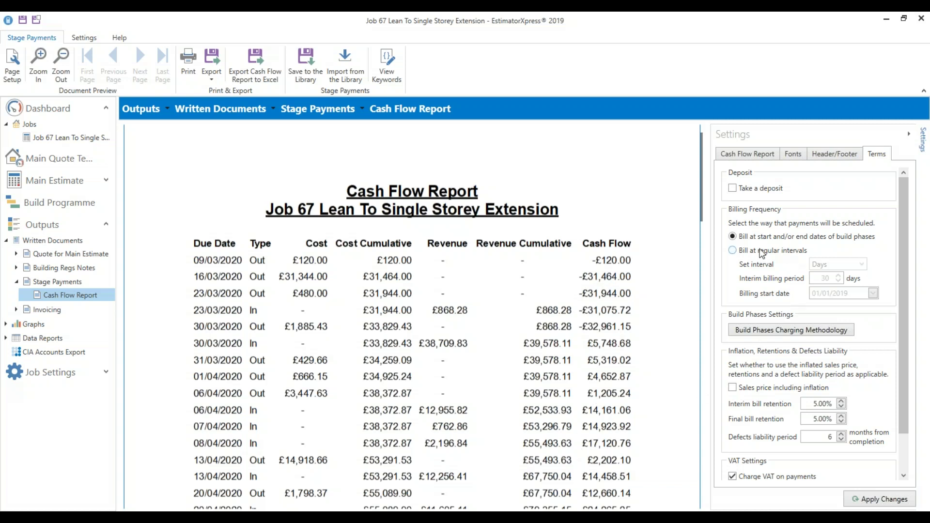
Take a 20% deposit, apply it, and view the schedule's new £26,756.33 Deposit row
{"action": "left_click", "coordinate": [740, 189]}
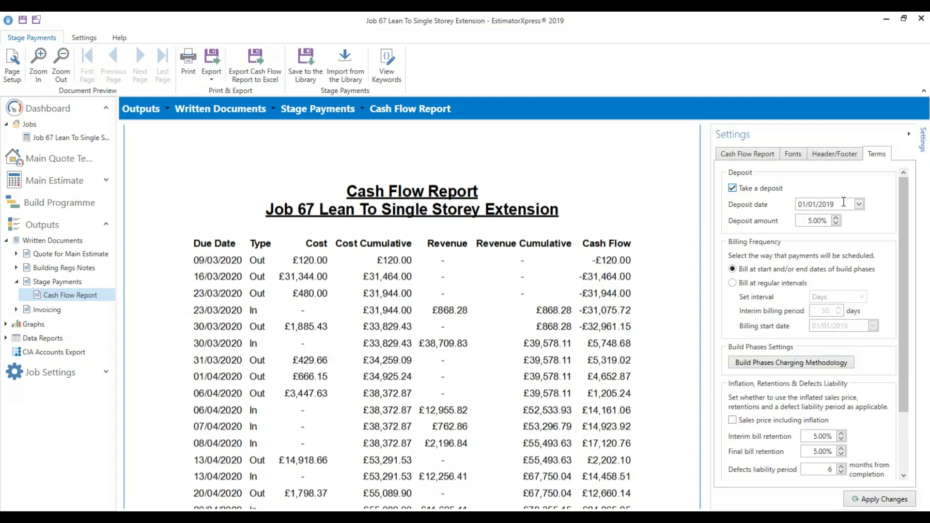
{"action": "key", "text": "Tab"}
{"action": "type", "text": "20"}
{"action": "left_click", "coordinate": [848, 503]}
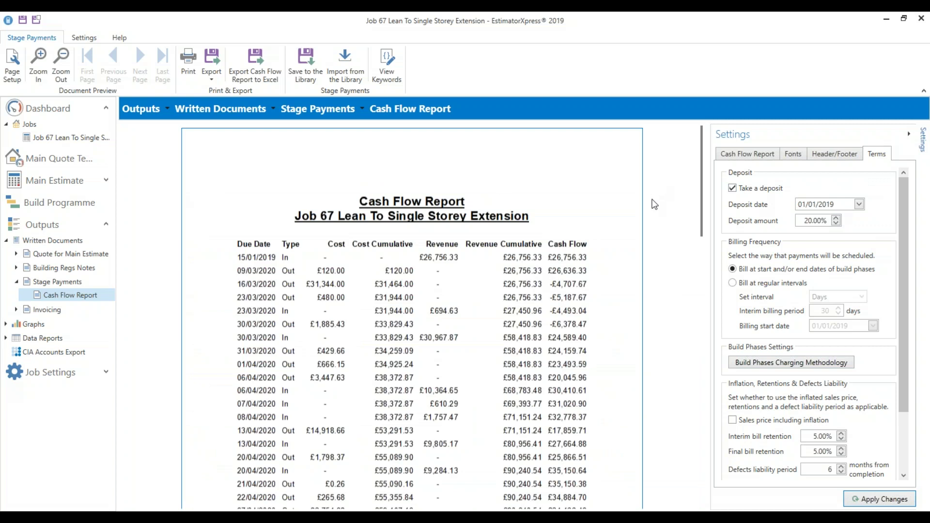
{"action": "left_click", "coordinate": [57, 280]}
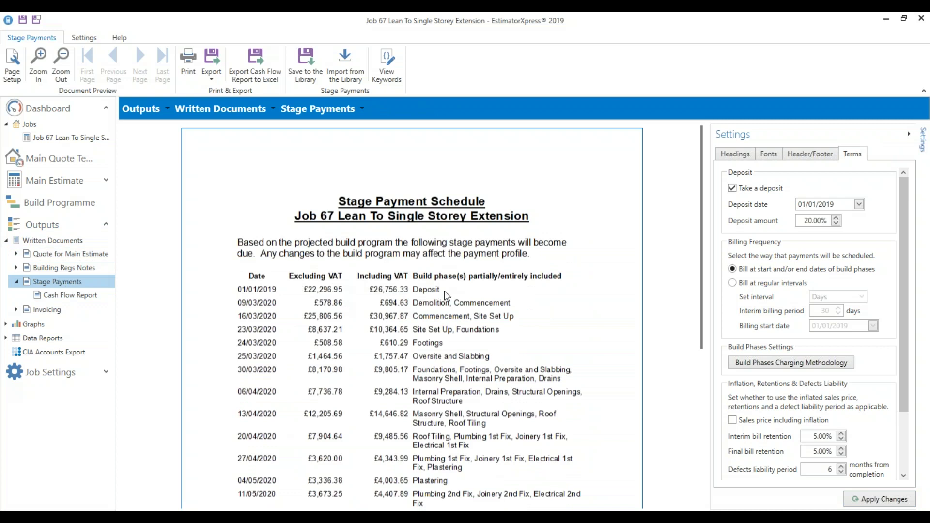
Bill at regular 14-day intervals instead of 30 days, giving £140,823.76 including VAT
{"action": "left_click", "coordinate": [443, 292]}
{"action": "left_click", "coordinate": [288, 312]}
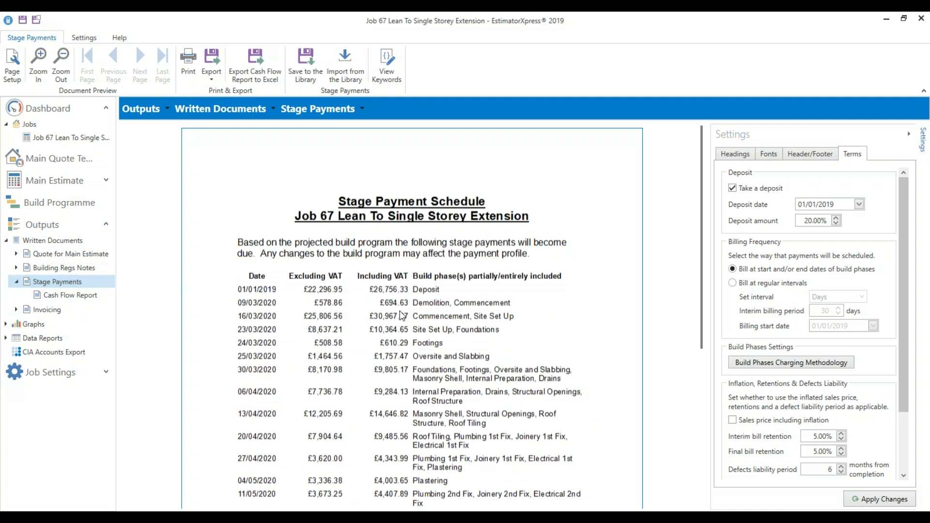
{"action": "left_click", "coordinate": [732, 283]}
{"action": "left_click", "coordinate": [832, 299]}
{"action": "left_click", "coordinate": [831, 297]}
{"action": "double_click", "coordinate": [824, 310]}
{"action": "type", "text": "14"}
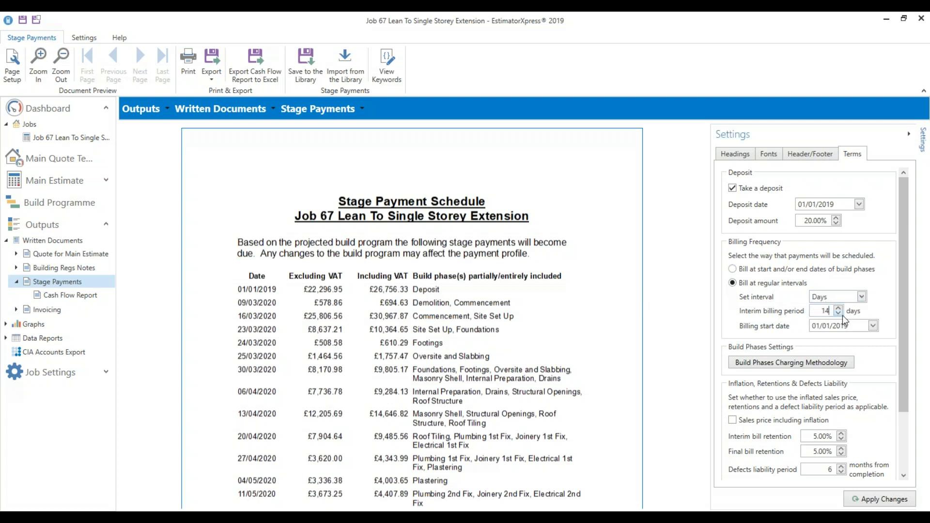
{"action": "left_click", "coordinate": [880, 500]}
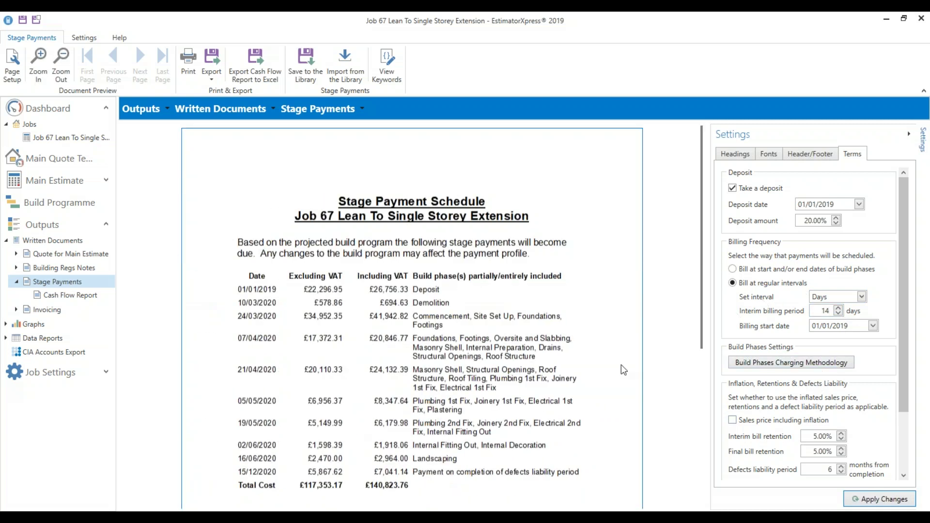
{"action": "scroll", "coordinate": [512, 349], "scroll_direction": "down", "scroll_amount": 1}
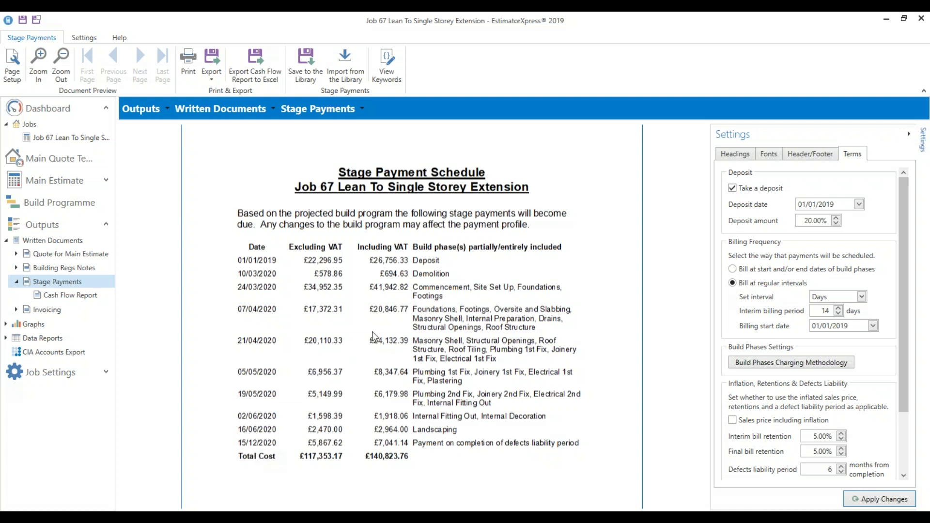
{"action": "left_click", "coordinate": [16, 281]}
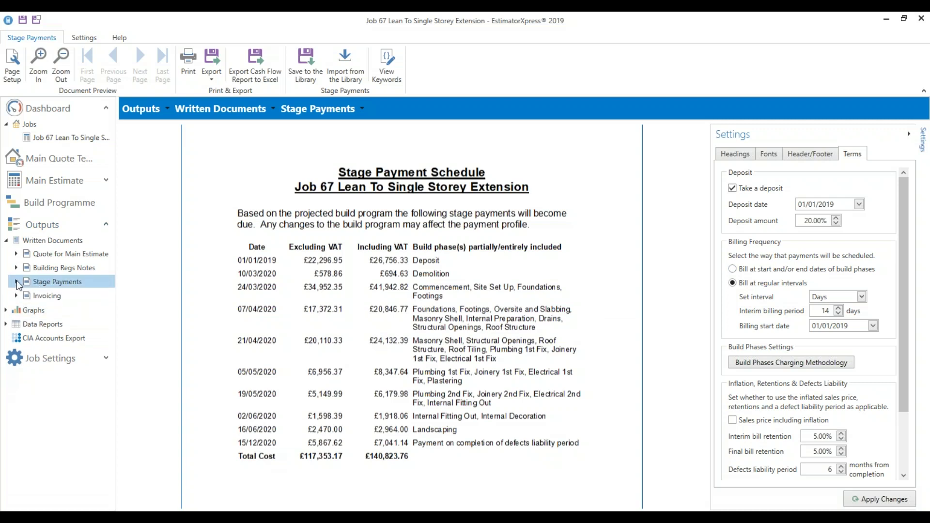
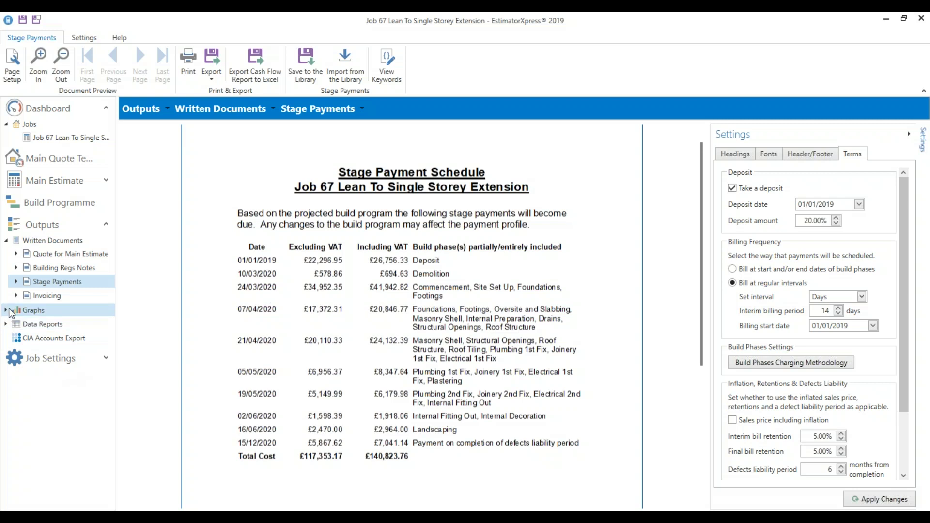
Expand Data Reports and widen the navigation panel so full report names are readable
{"action": "left_click", "coordinate": [7, 324]}
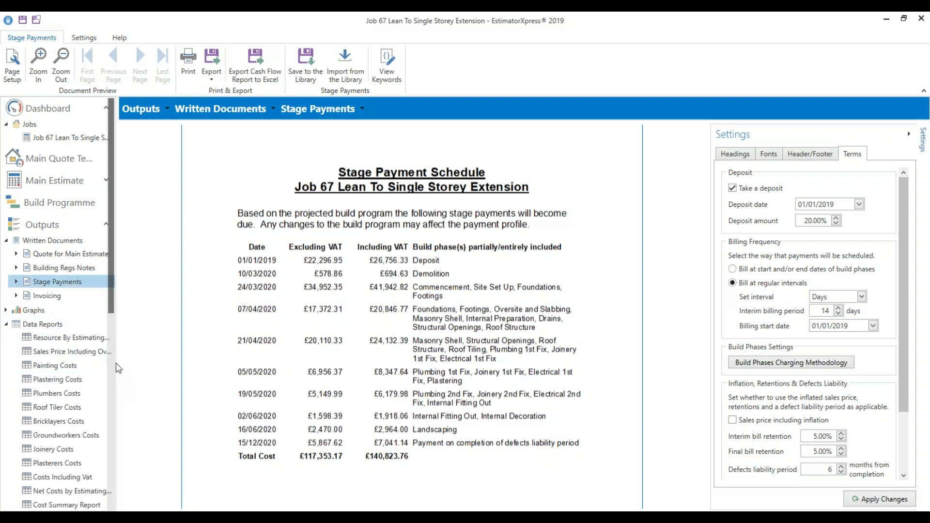
{"action": "left_click_drag", "start_coordinate": [151, 360], "coordinate": [238, 359]}
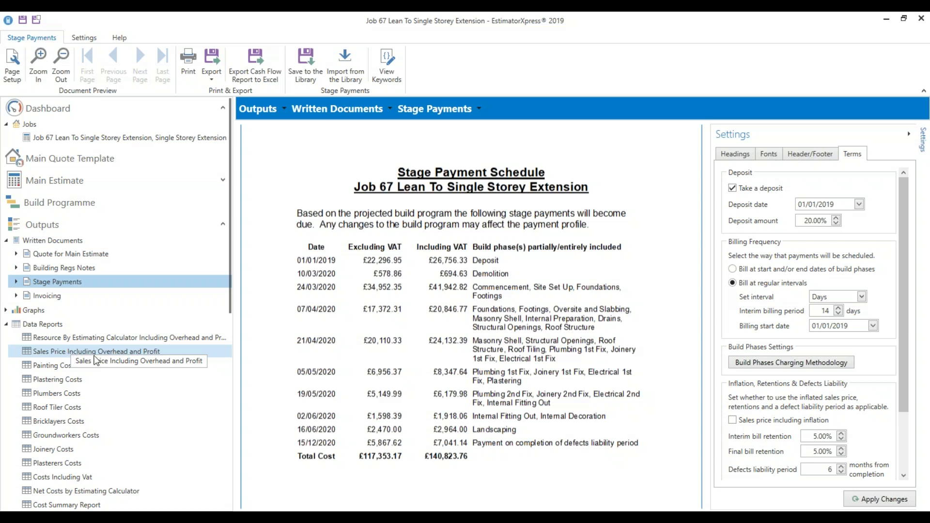
Show the Sales Price Including Overhead and Profit report with its total-cost-including-profit column in view
{"action": "left_click", "coordinate": [133, 351]}
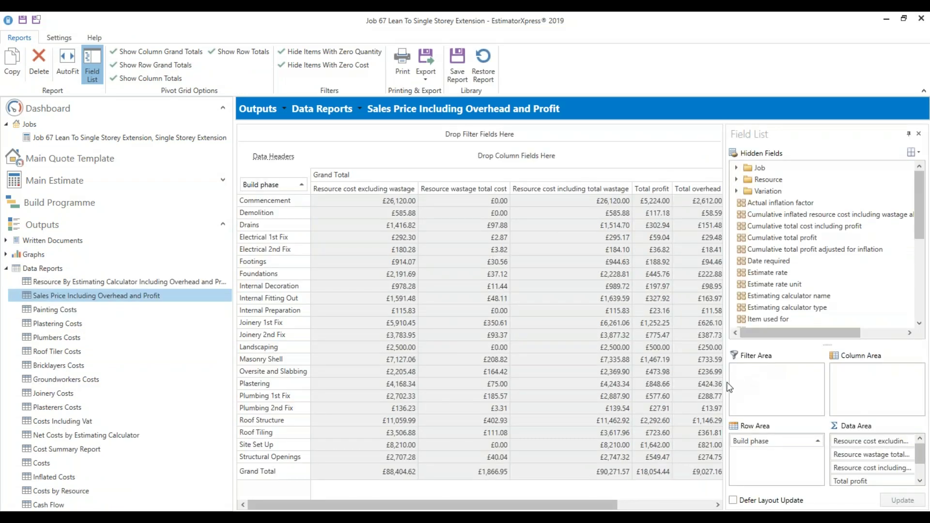
{"action": "left_click_drag", "start_coordinate": [725, 384], "coordinate": [885, 375]}
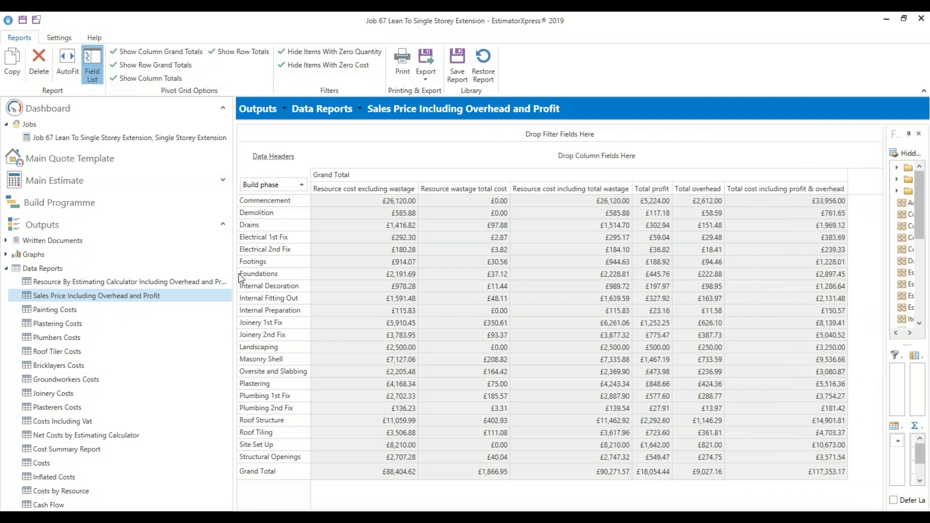
{"action": "left_click_drag", "start_coordinate": [234, 274], "coordinate": [6, 278]}
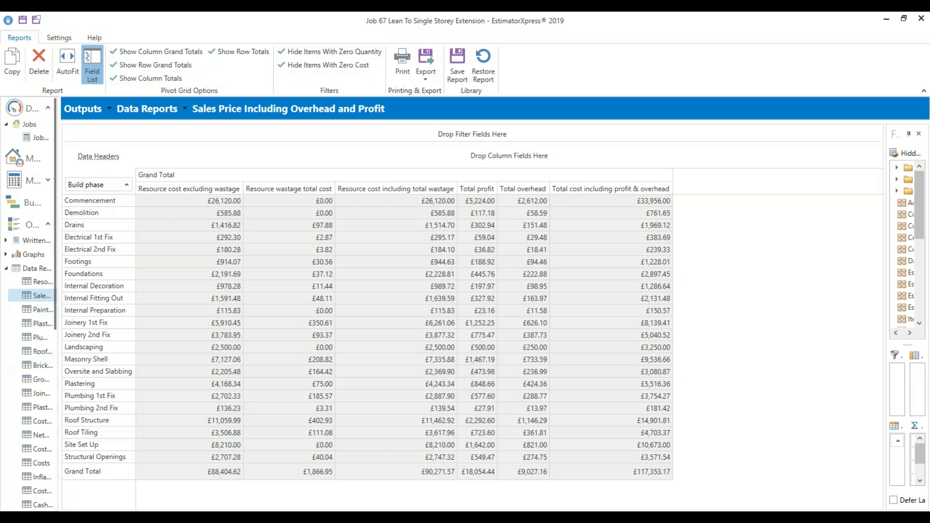
Widen the navigation panel again and select the report's Commencement row
{"action": "left_click_drag", "start_coordinate": [60, 290], "coordinate": [163, 287]}
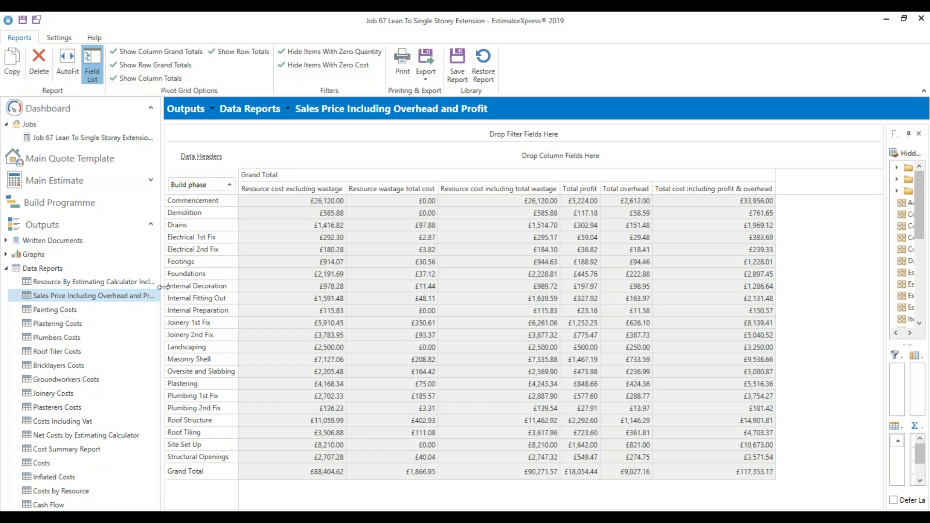
{"action": "left_click", "coordinate": [191, 200]}
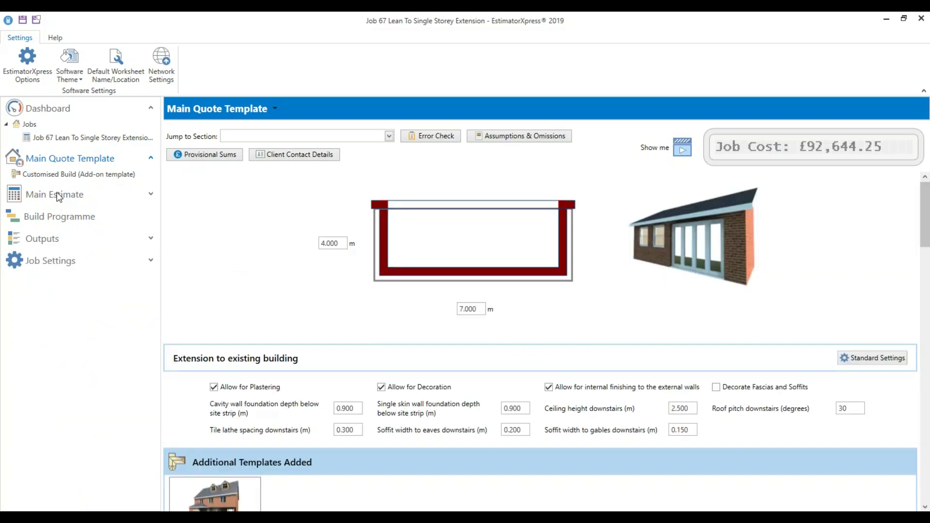
In Main Estimate, sort estimating calculators by cost descending and open Travel Costs (£31,600.00)
{"action": "left_click", "coordinate": [58, 196]}
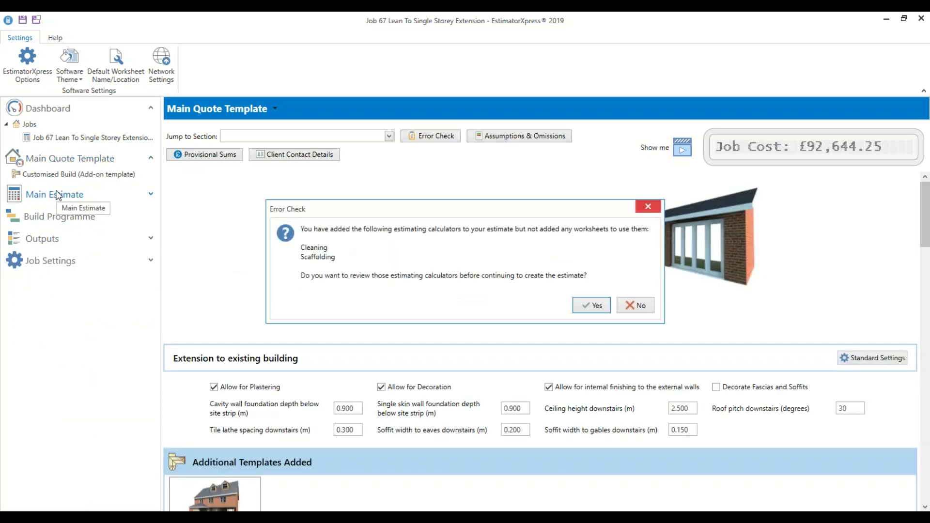
{"action": "left_click", "coordinate": [635, 309]}
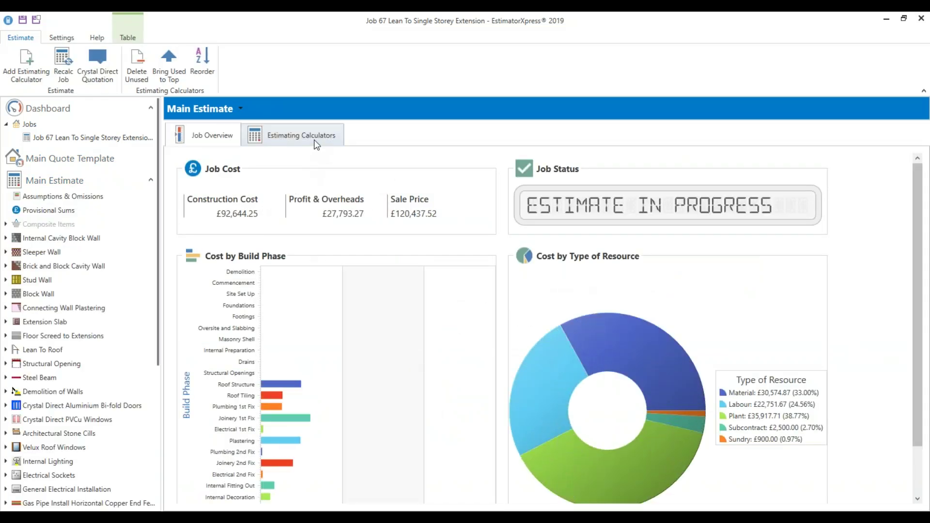
{"action": "left_click", "coordinate": [314, 139]}
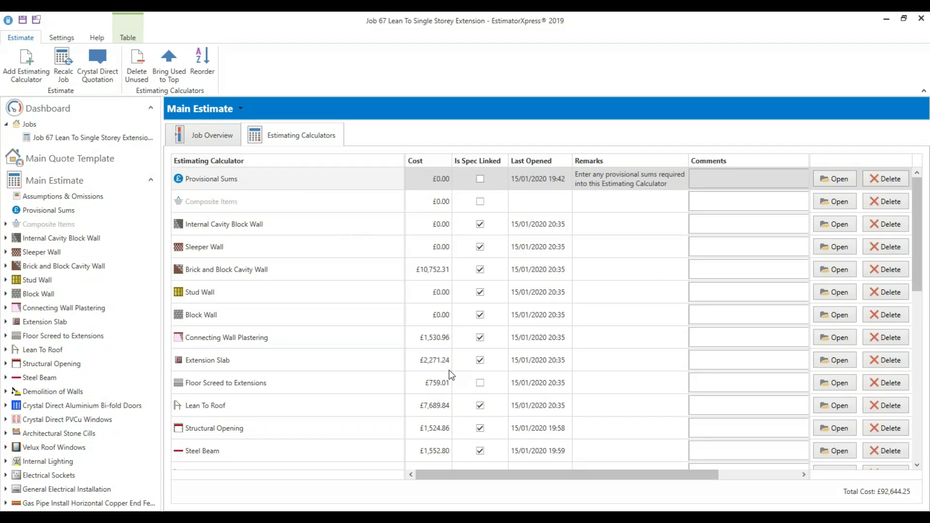
{"action": "left_click", "coordinate": [432, 162]}
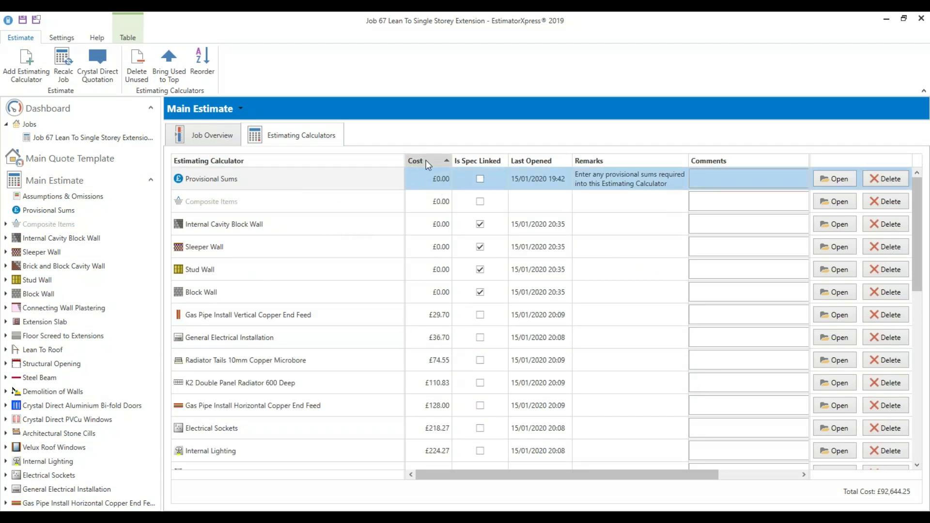
{"action": "left_click", "coordinate": [426, 160]}
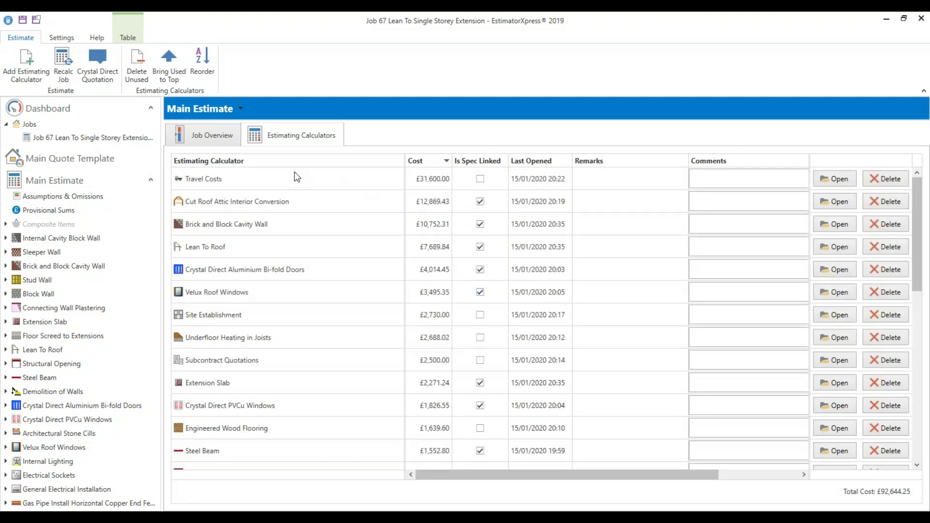
{"action": "right_click", "coordinate": [323, 185]}
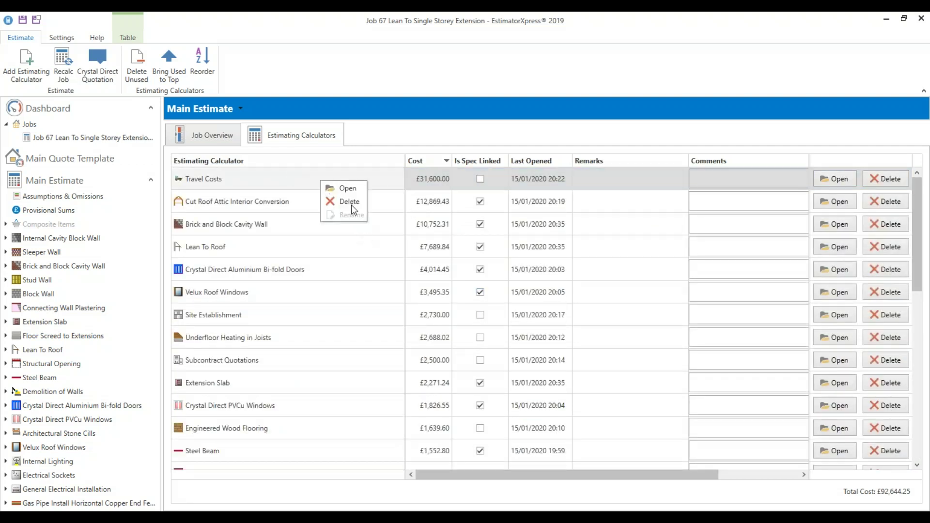
{"action": "left_click", "coordinate": [349, 188]}
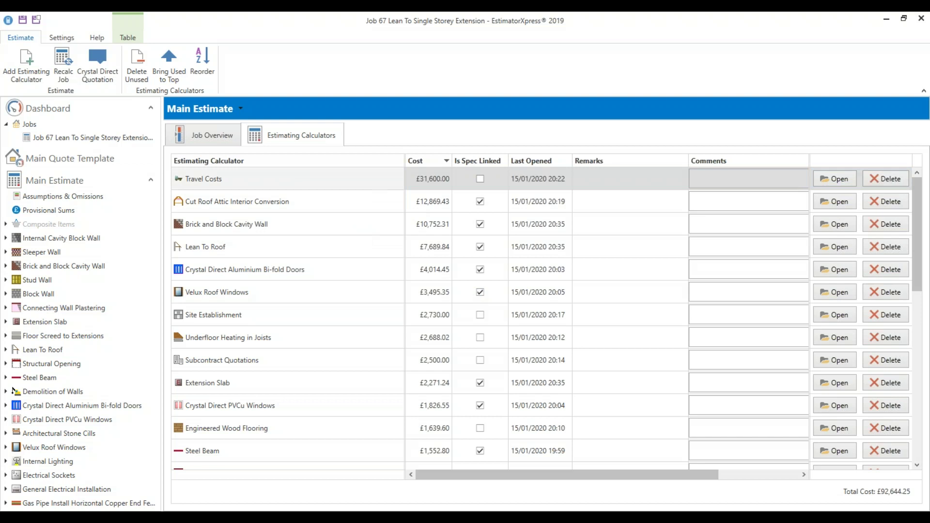
Open the Travel Costs worksheet's calculated resources
{"action": "left_click", "coordinate": [791, 186]}
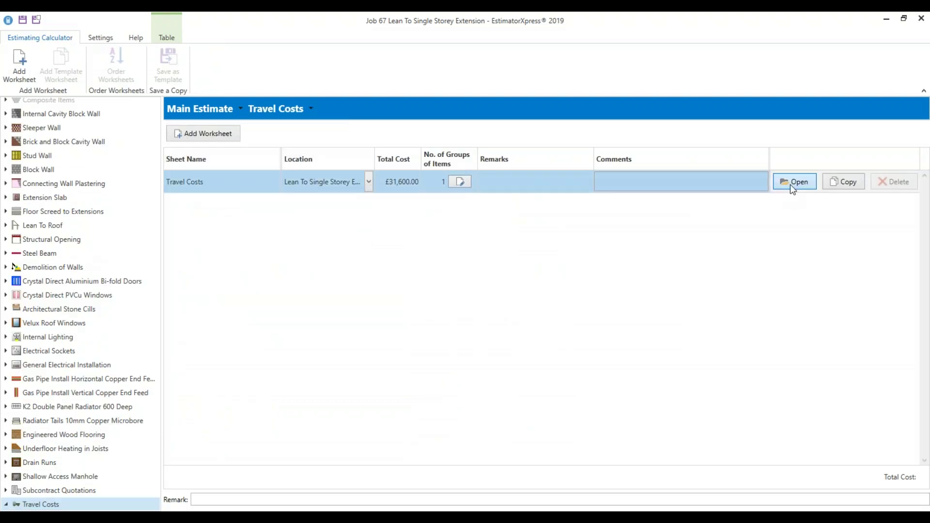
{"action": "double_click", "coordinate": [444, 186]}
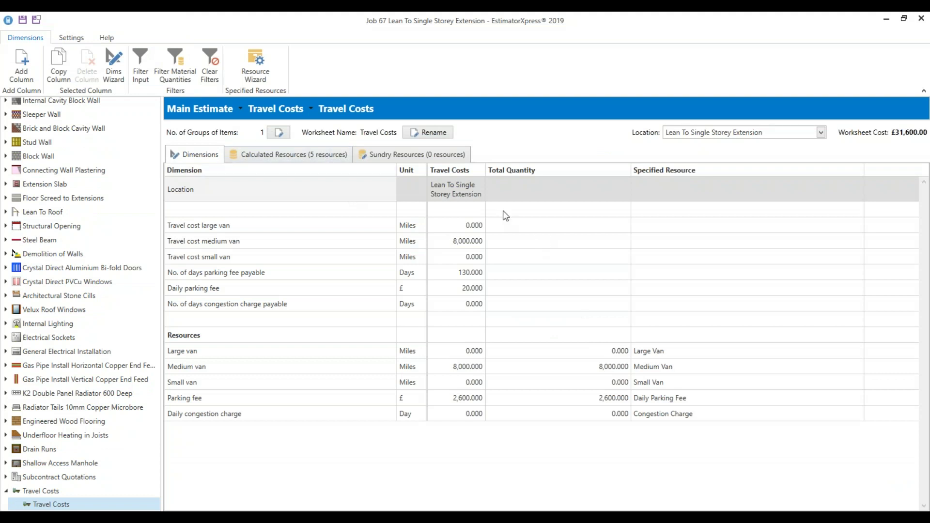
{"action": "left_click", "coordinate": [312, 157]}
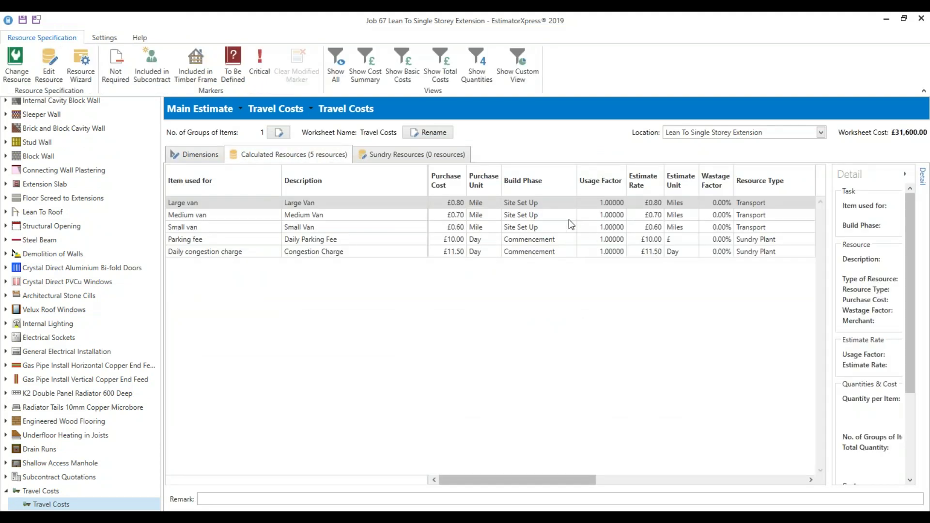
Inspect the Parking fee, Large van, Daily congestion charge and Medium van resources
{"action": "left_click", "coordinate": [554, 239]}
{"action": "left_click", "coordinate": [534, 206]}
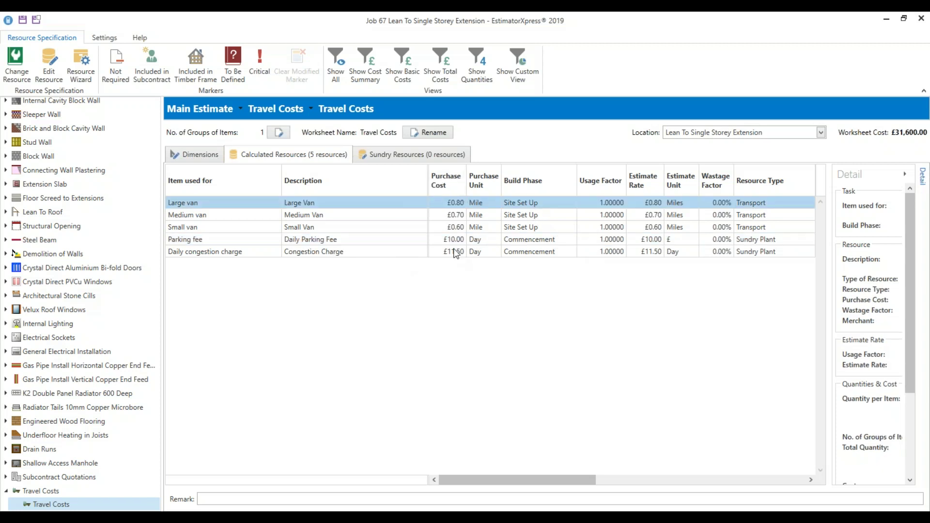
{"action": "left_click", "coordinate": [334, 252]}
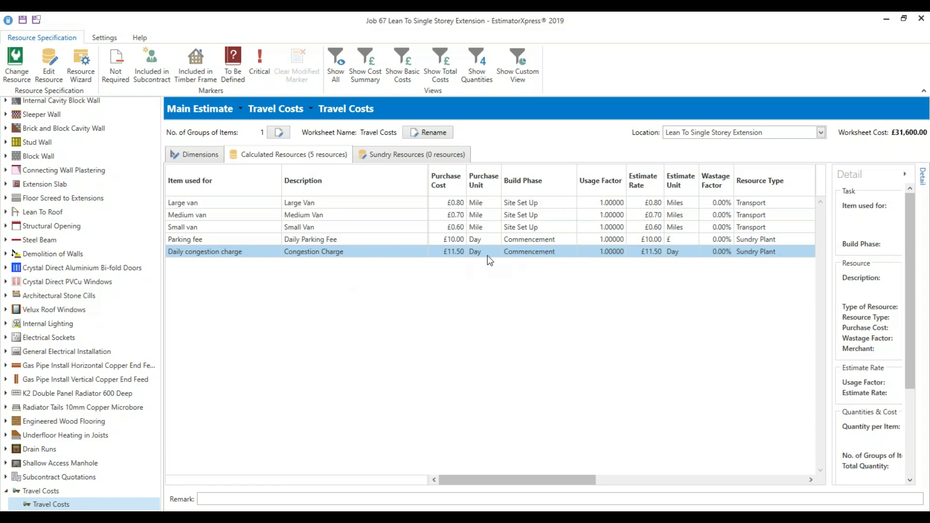
{"action": "left_click", "coordinate": [518, 243]}
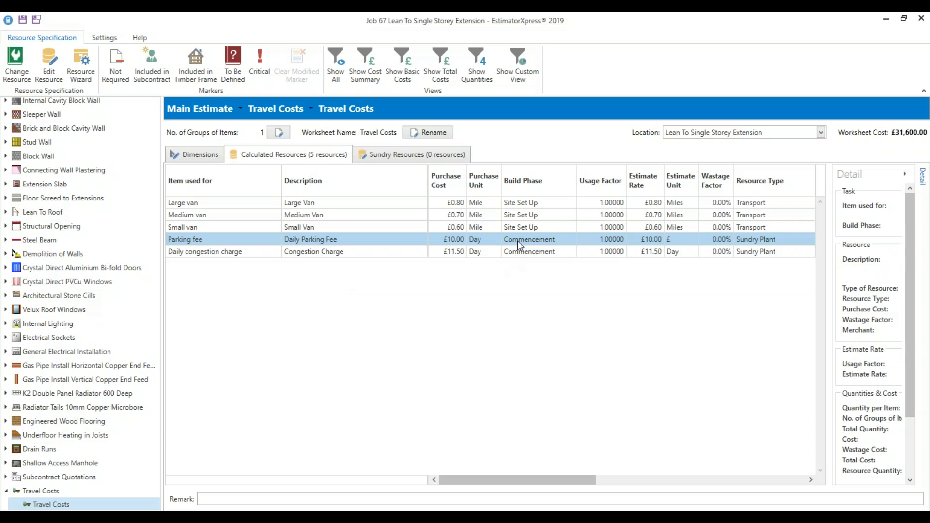
{"action": "left_click", "coordinate": [379, 204]}
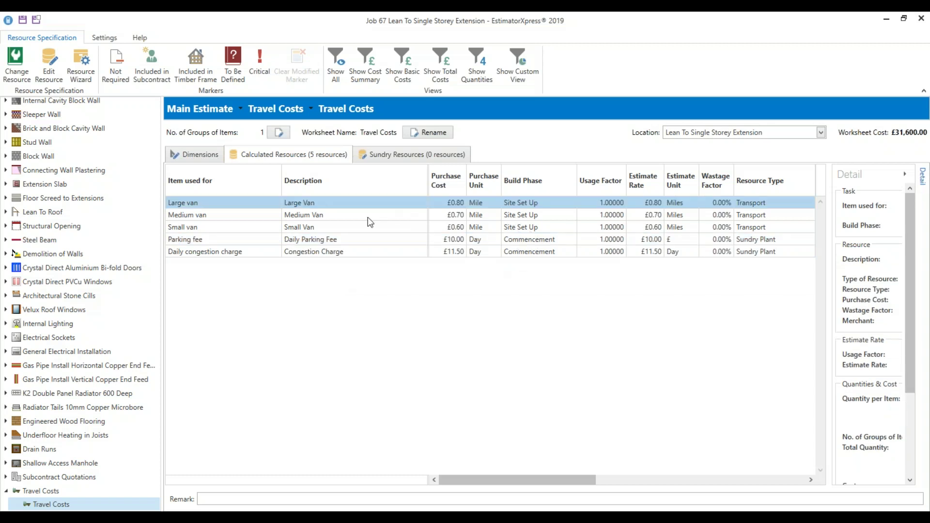
{"action": "left_click", "coordinate": [369, 217]}
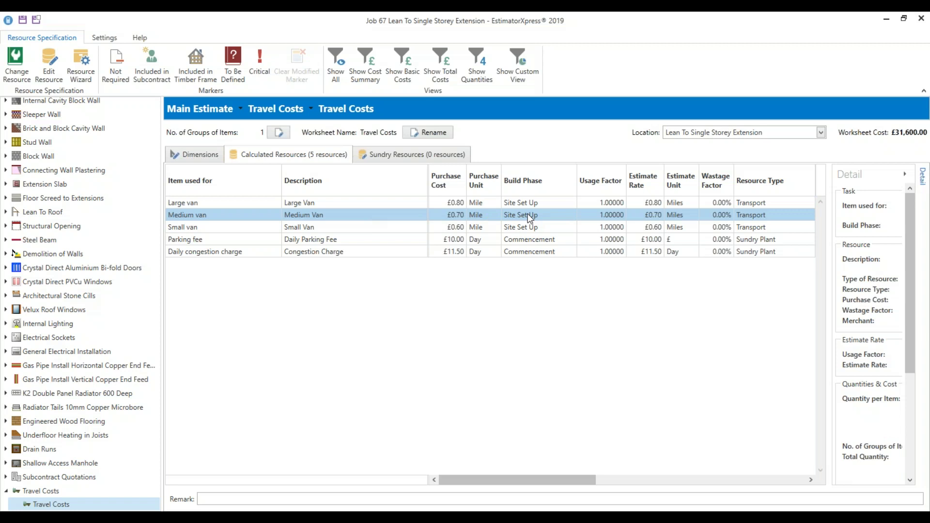
{"action": "scroll", "coordinate": [22, 256], "scroll_direction": "up", "scroll_amount": 3}
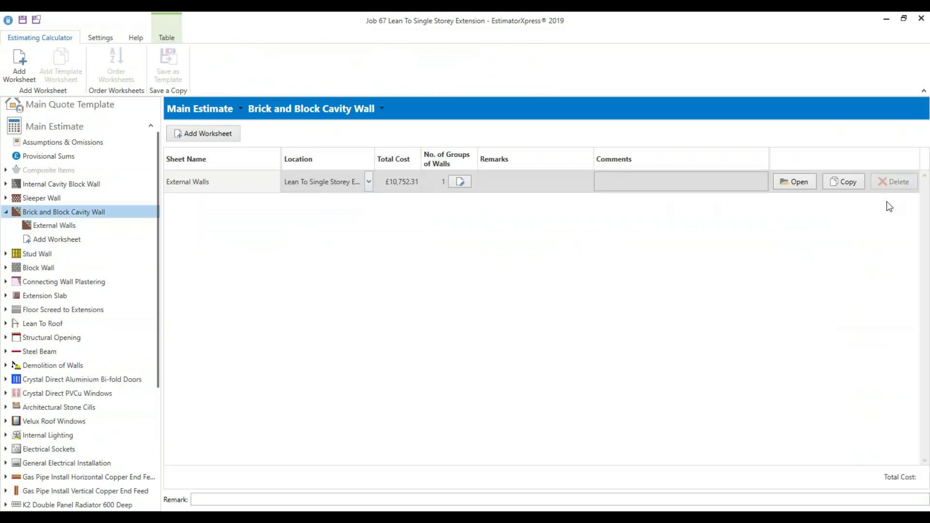
Open the External Walls worksheet's calculated resources and inspect Cavity Fill and Bricks above dpc rows
{"action": "left_click", "coordinate": [794, 182]}
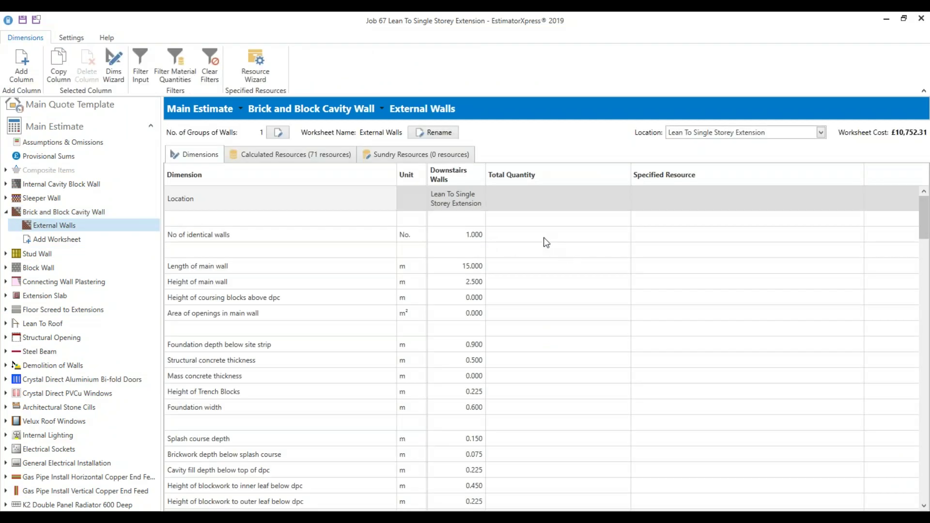
{"action": "left_click", "coordinate": [311, 156]}
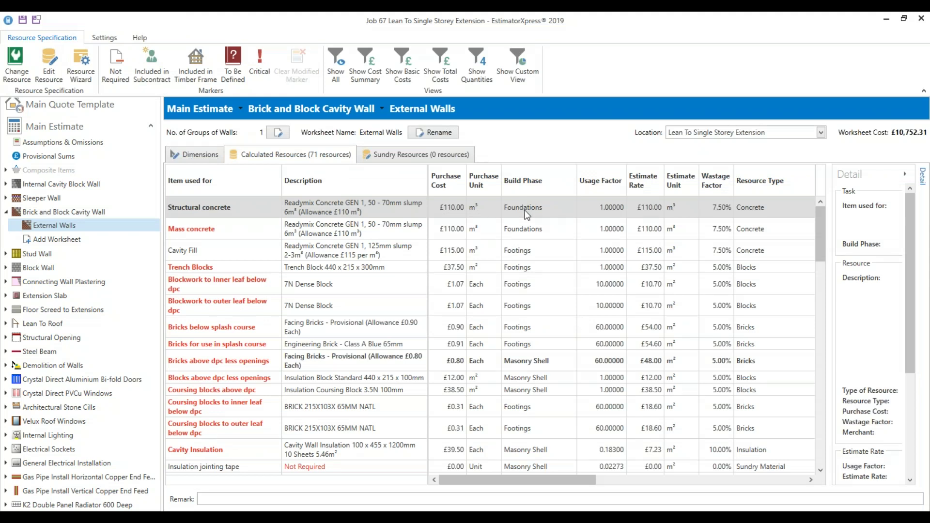
{"action": "left_click", "coordinate": [540, 258]}
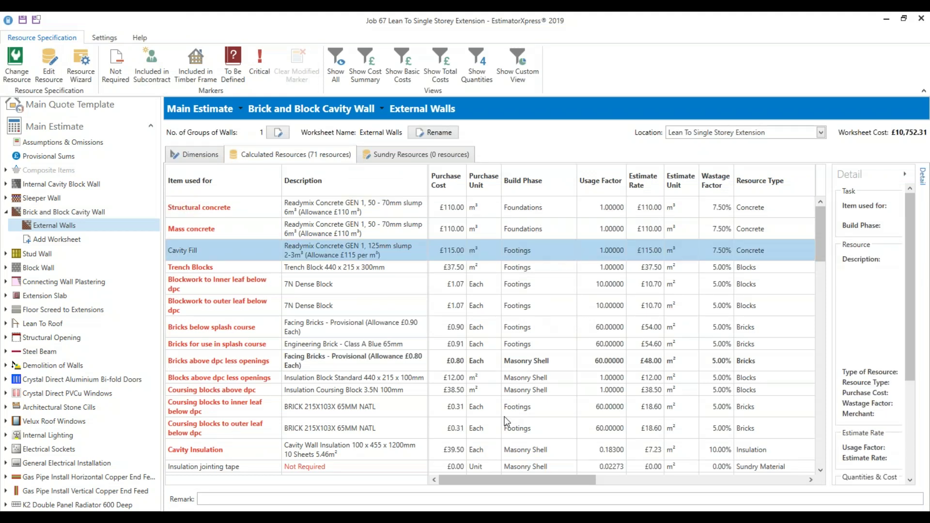
{"action": "left_click", "coordinate": [539, 365]}
Scroll through the 71 resources, checking Skirting boards and Decoration to wall or plaster
{"action": "scroll", "coordinate": [545, 402], "scroll_direction": "down", "scroll_amount": 10}
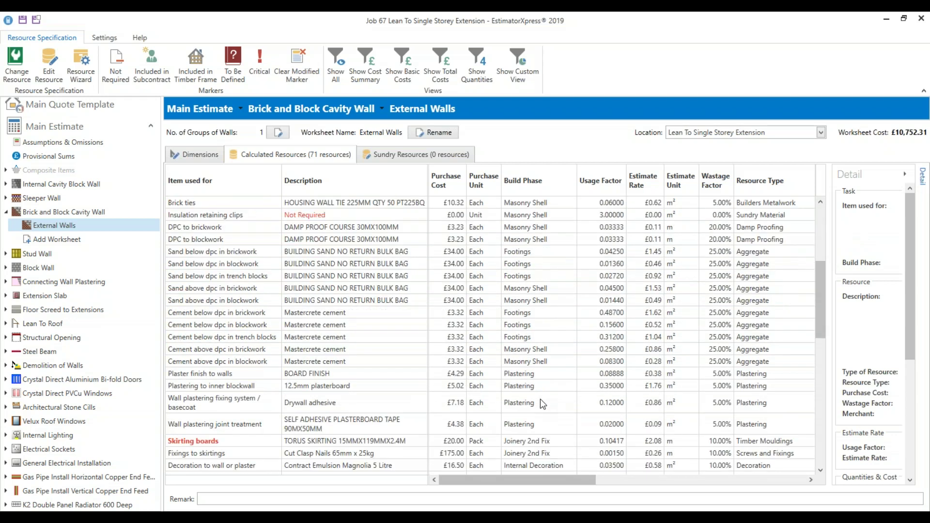
{"action": "scroll", "coordinate": [540, 399], "scroll_direction": "down", "scroll_amount": 3}
{"action": "left_click", "coordinate": [536, 334]}
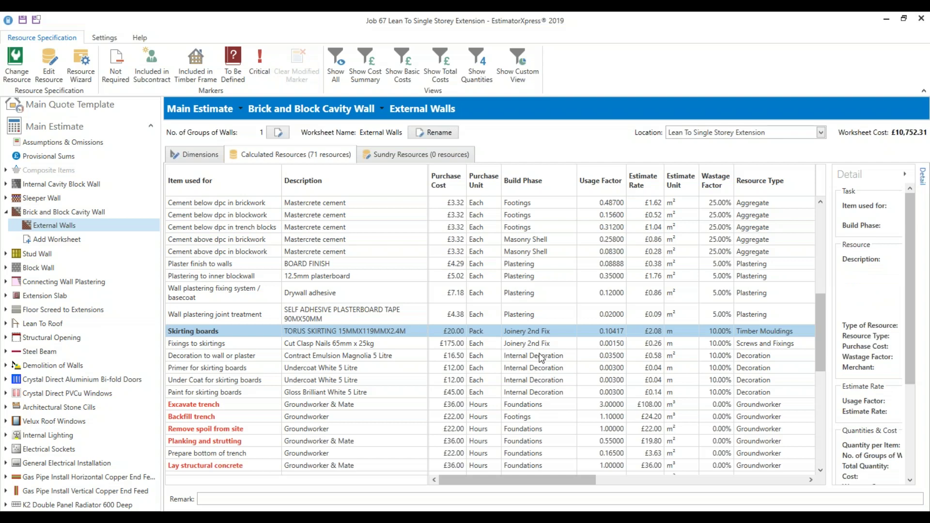
{"action": "left_click", "coordinate": [541, 357]}
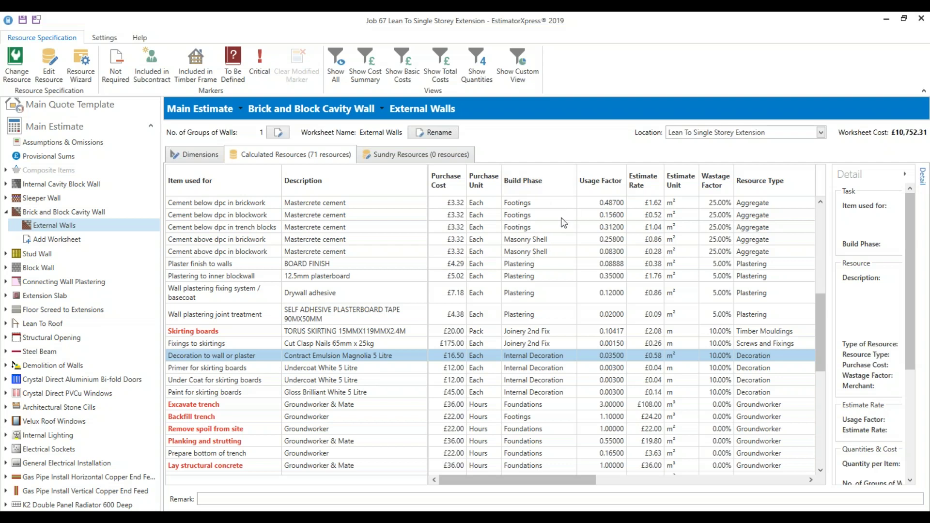
{"action": "scroll", "coordinate": [78, 290], "scroll_direction": "down", "scroll_amount": 3}
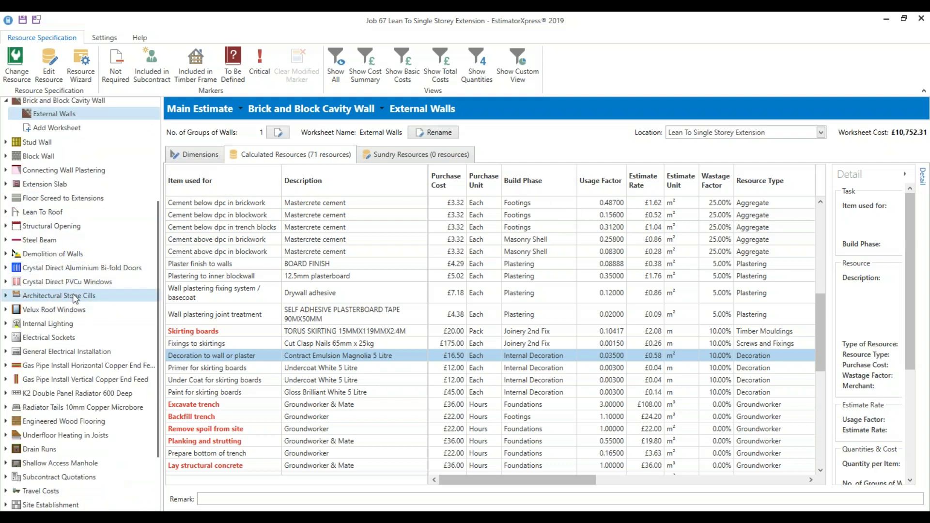
{"action": "scroll", "coordinate": [75, 299], "scroll_direction": "down", "scroll_amount": 2}
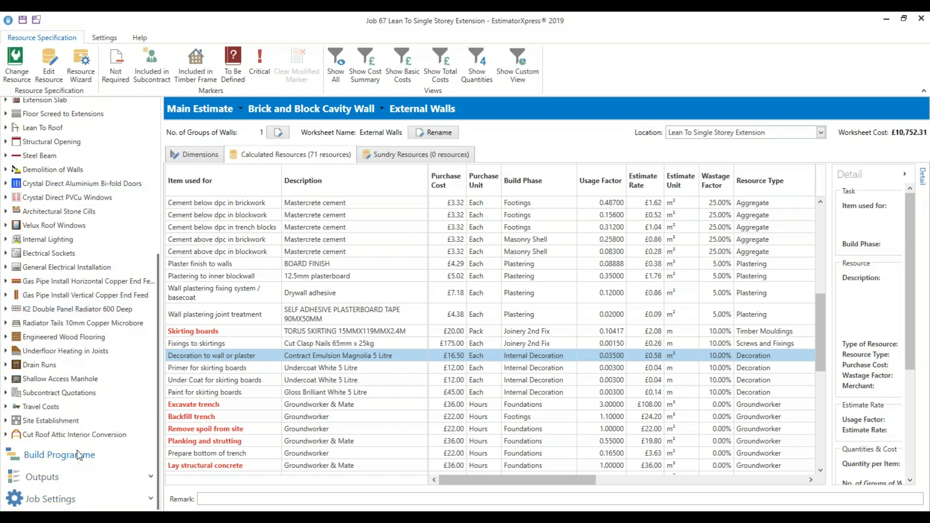